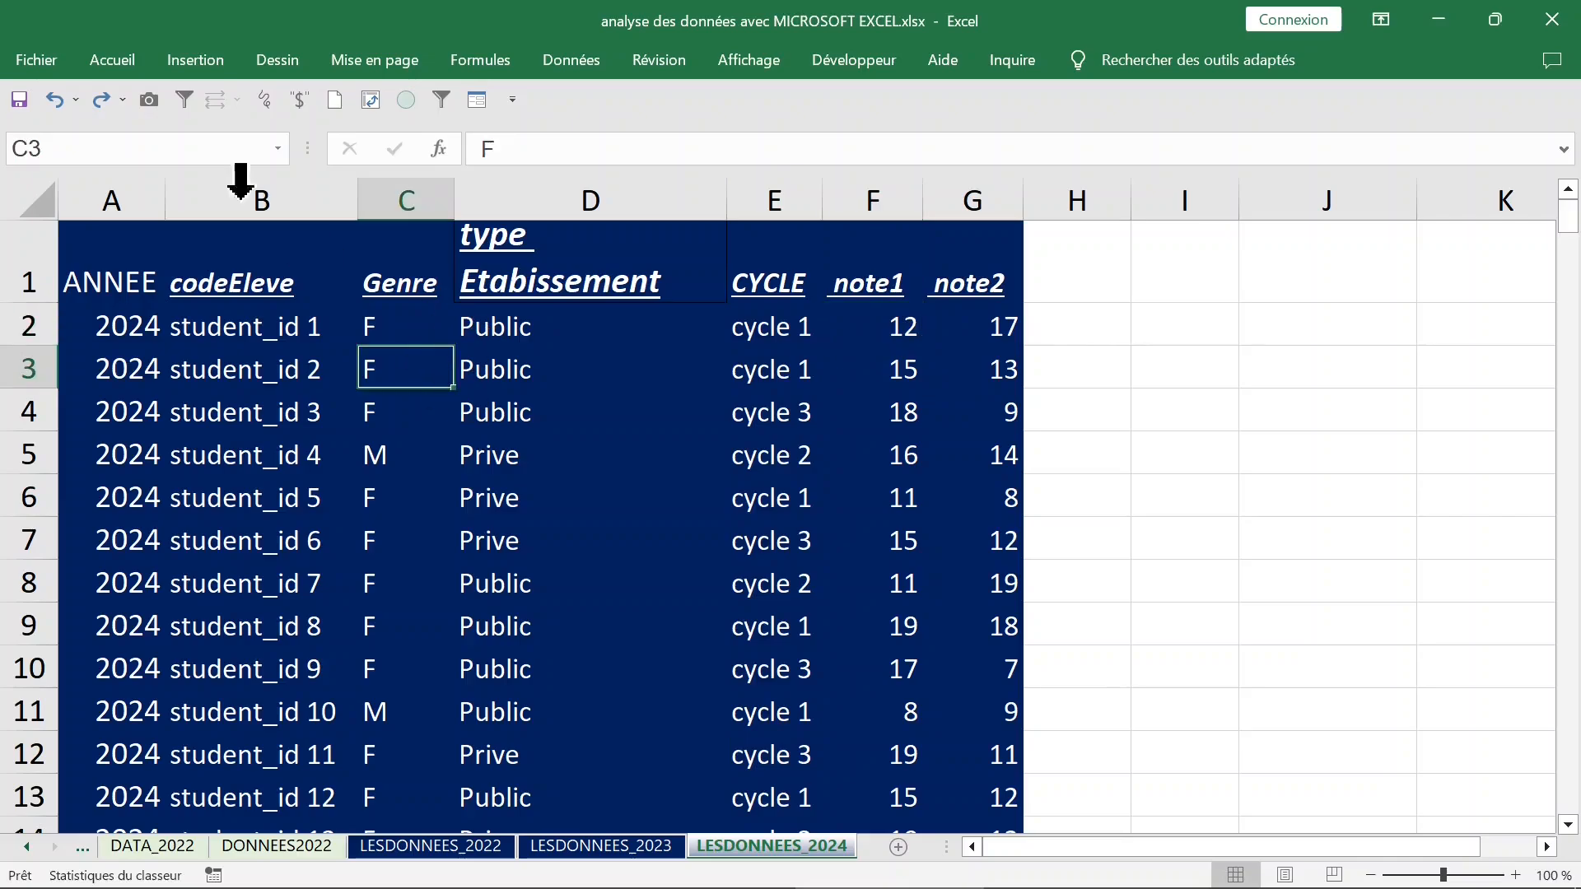
# Create a pivot table from LESDONNEES_2024!$A$1:$G$255, placed on the existing sheet at cell J1.
pyautogui.click(212, 62)
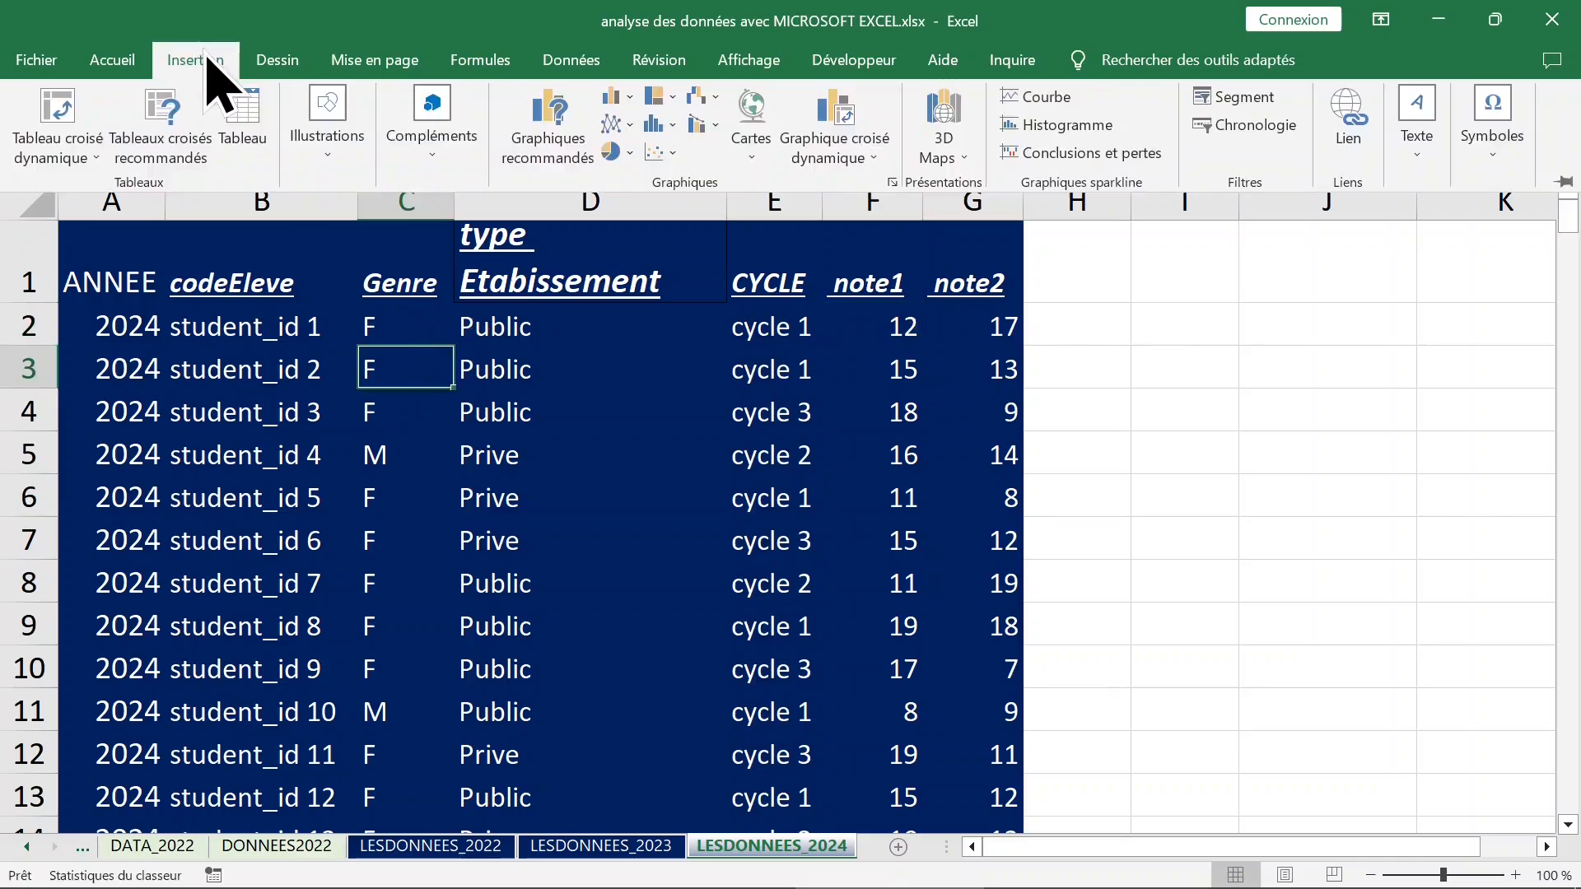
pyautogui.click(58, 123)
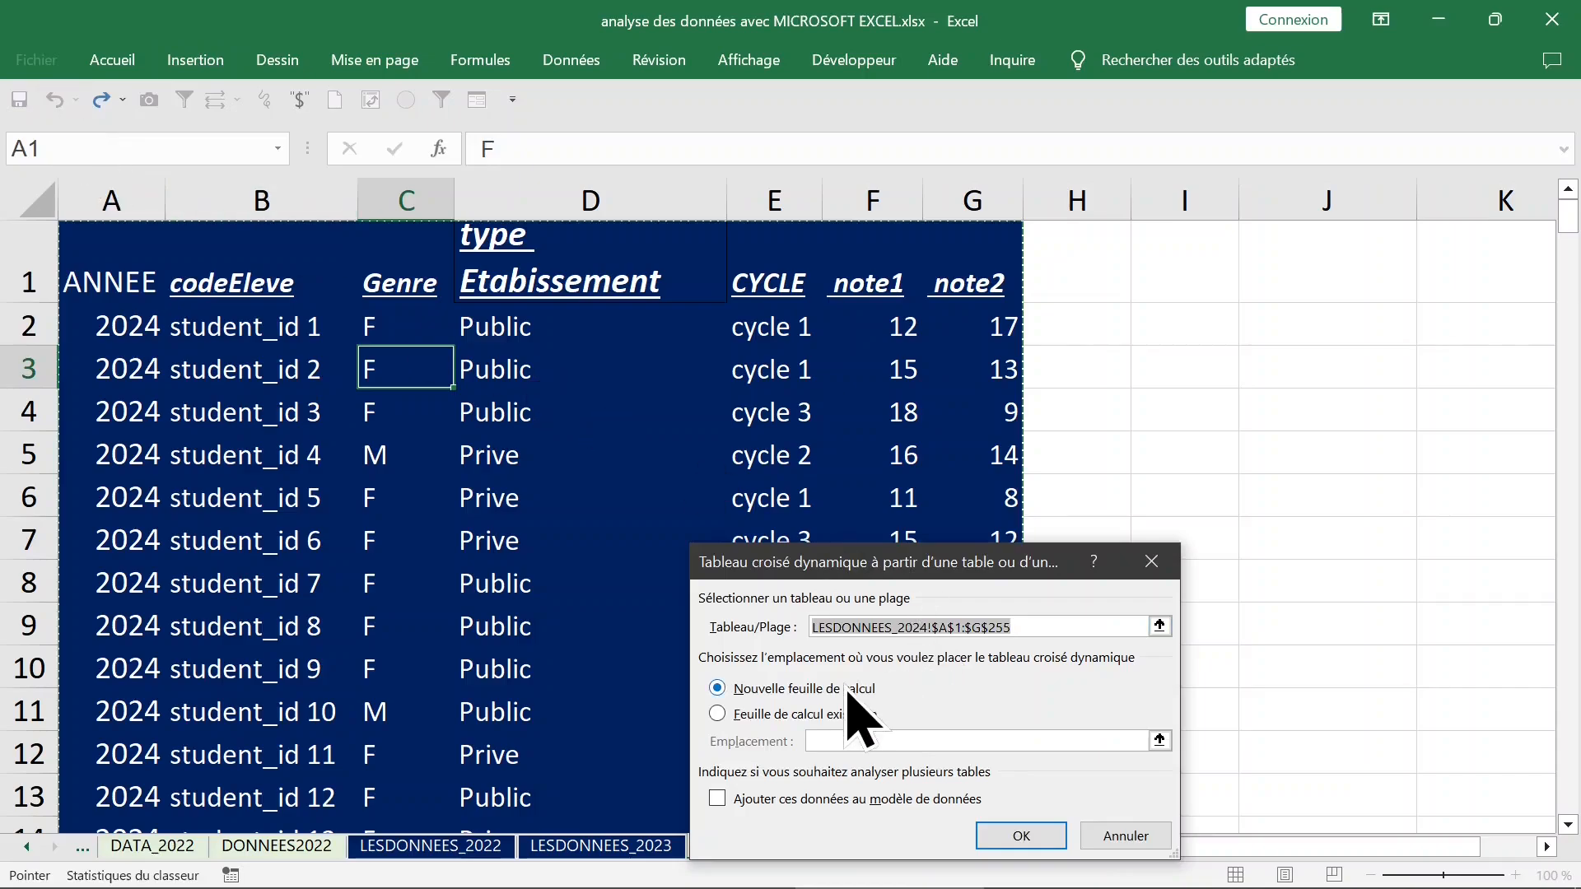
pyautogui.click(783, 715)
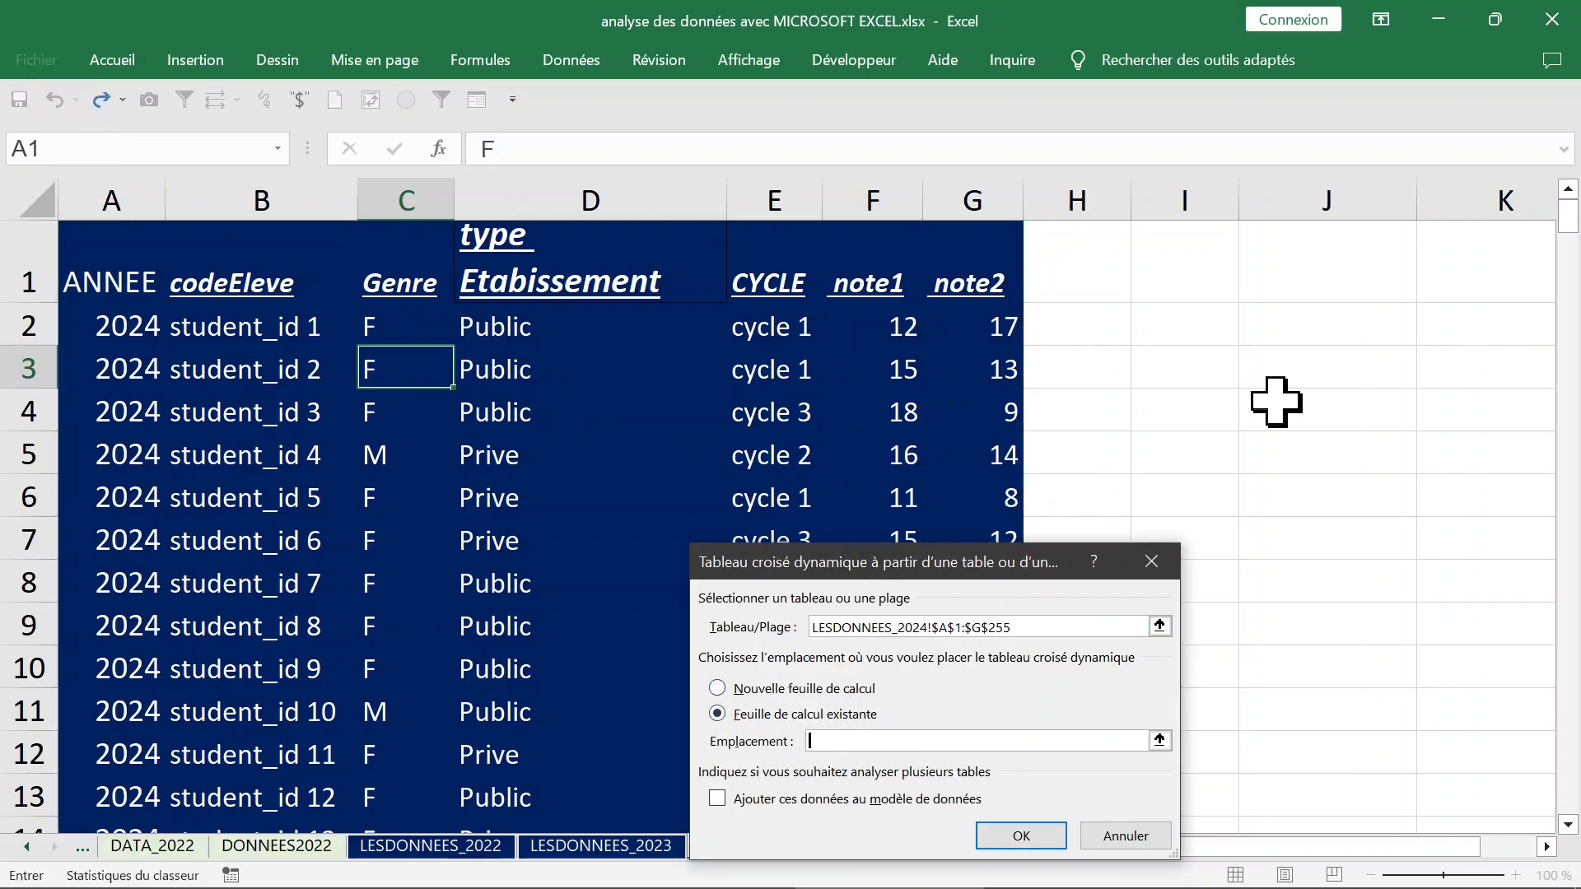
pyautogui.click(1387, 249)
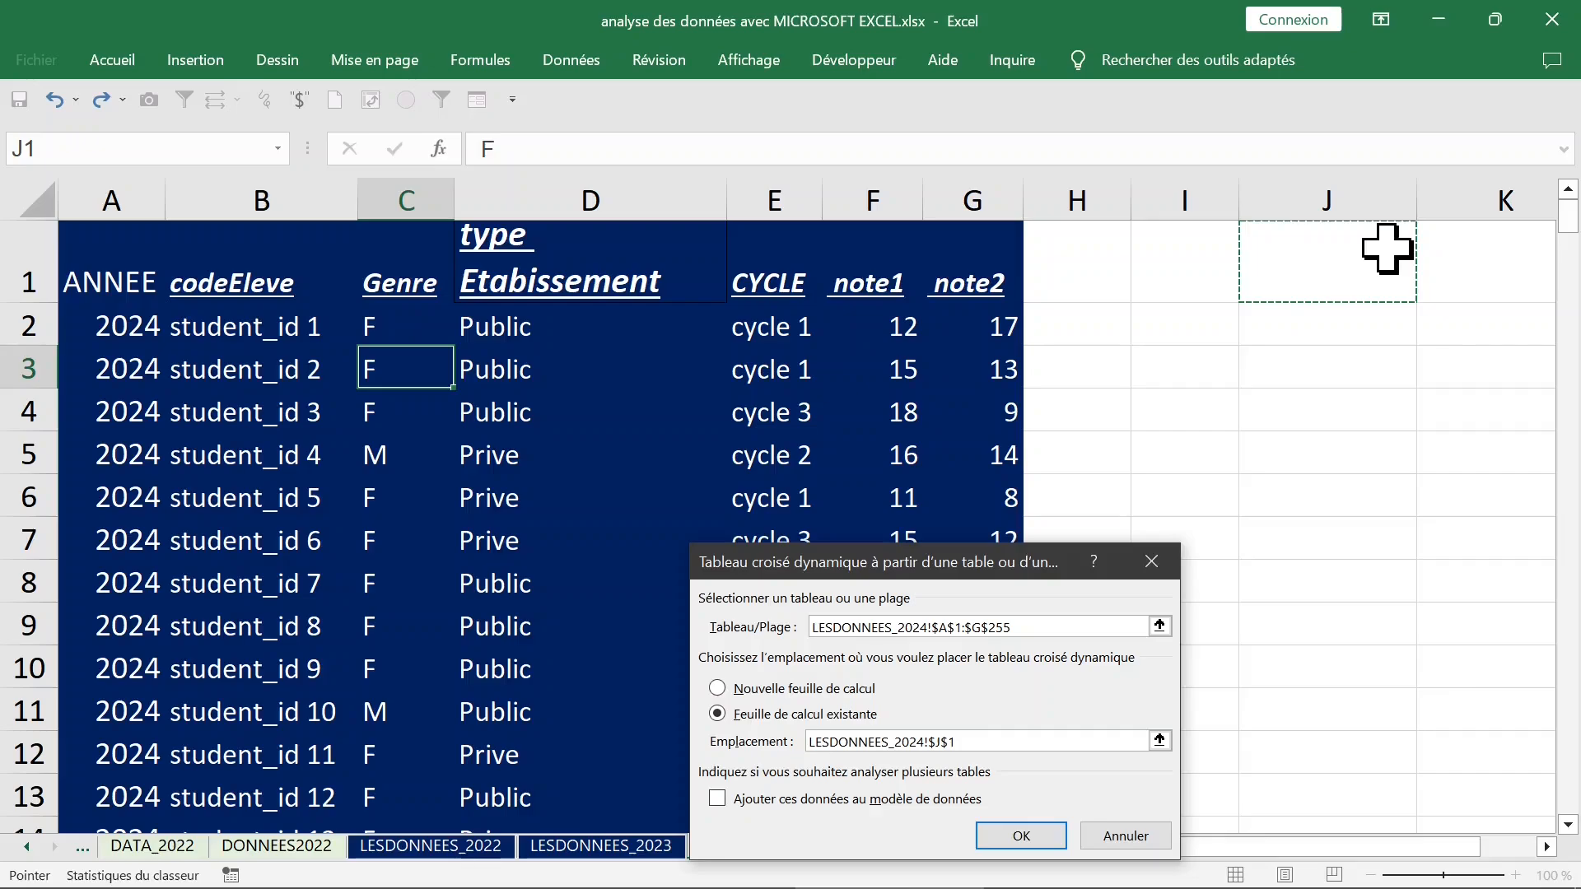
pyautogui.click(1021, 836)
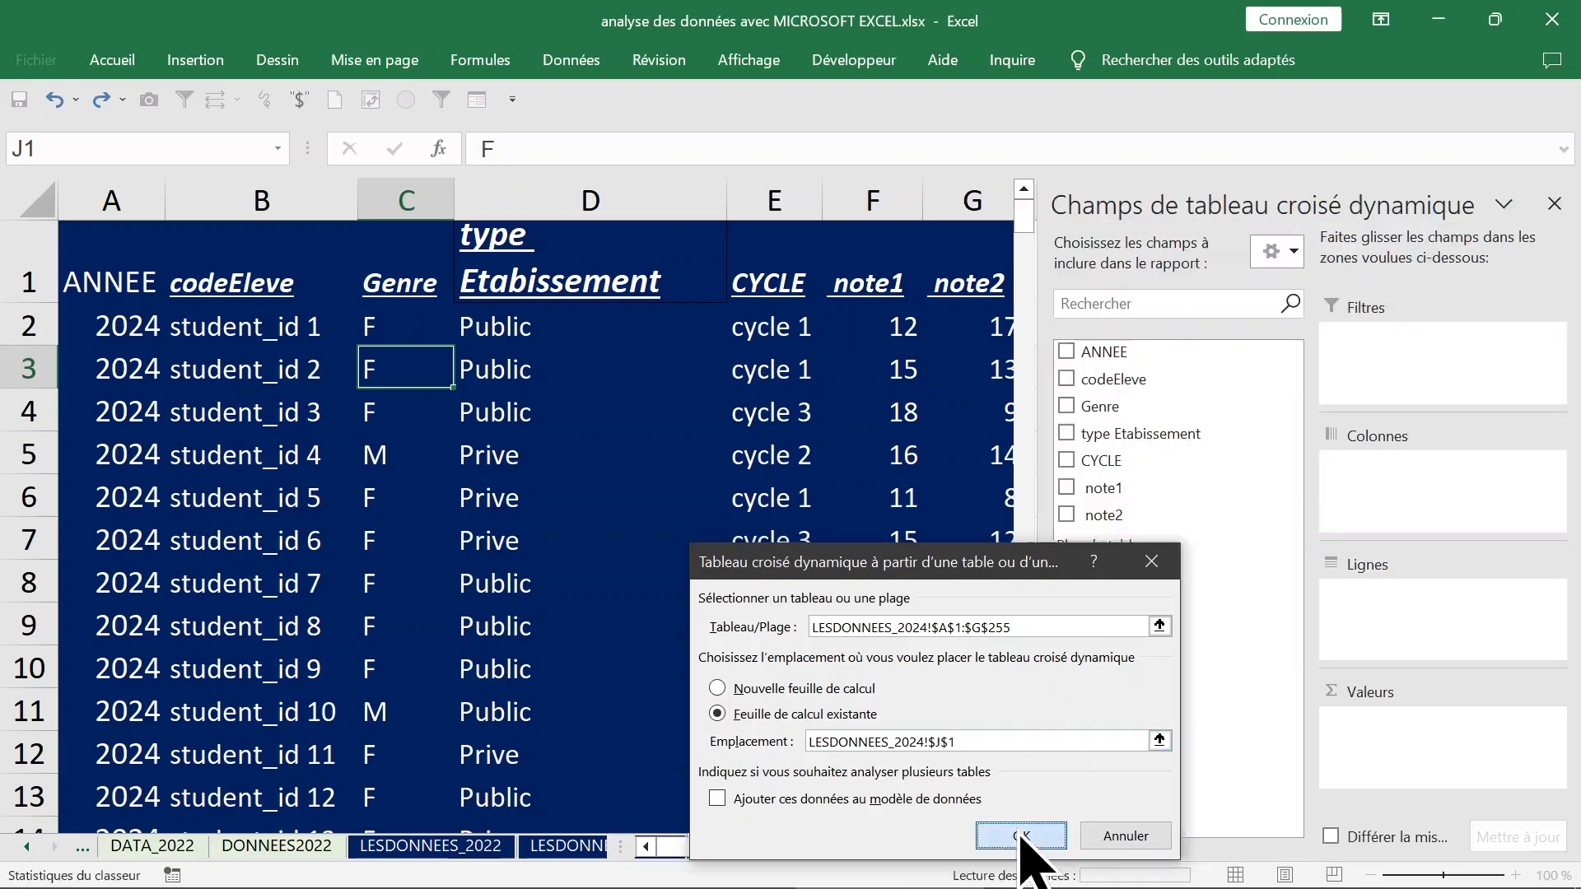
# Add the ANNEE field to the pivot table as a summed value and close the field list.
pyautogui.click(1067, 351)
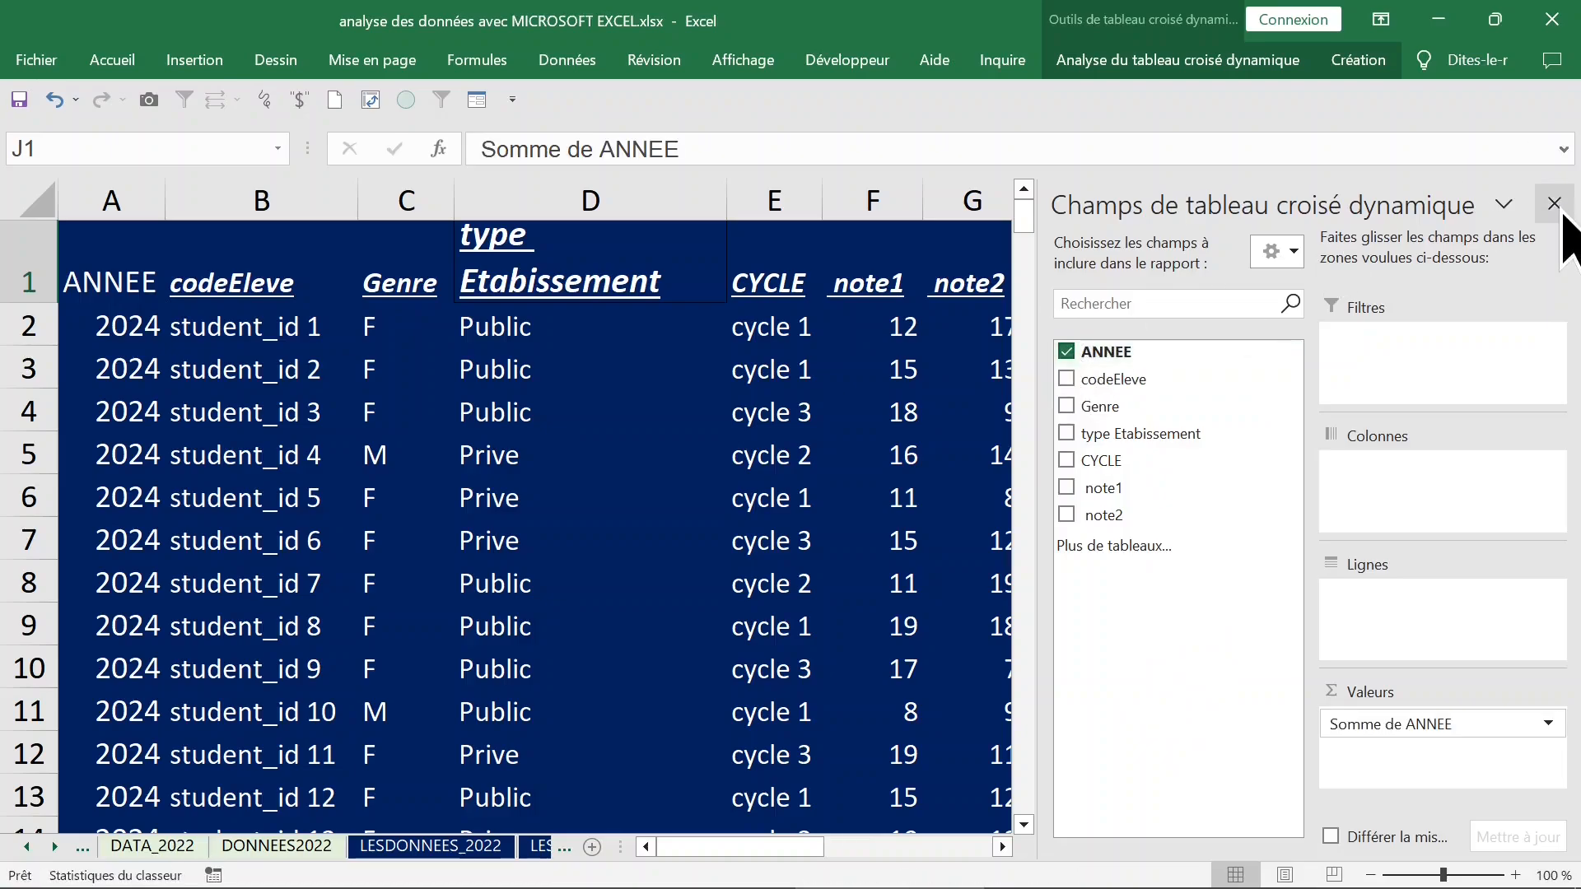
pyautogui.click(1561, 213)
pyautogui.click(1415, 332)
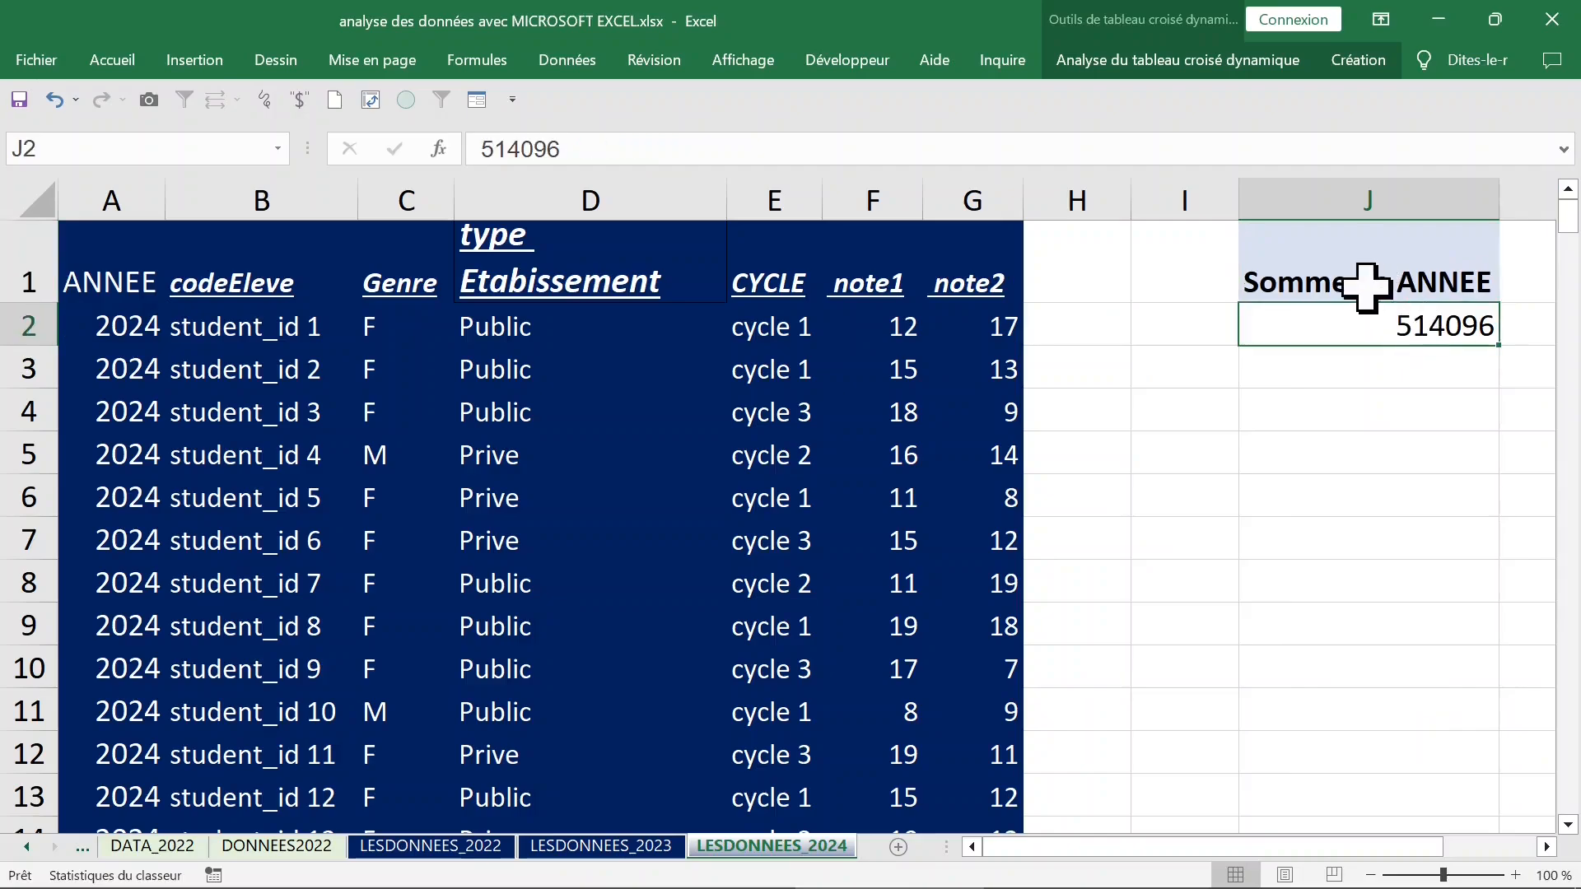
# Move Somme de ANNEE from the pivot table's values to its row labels and close the field list.
pyautogui.click(1337, 282)
pyautogui.rightClick(1337, 282)
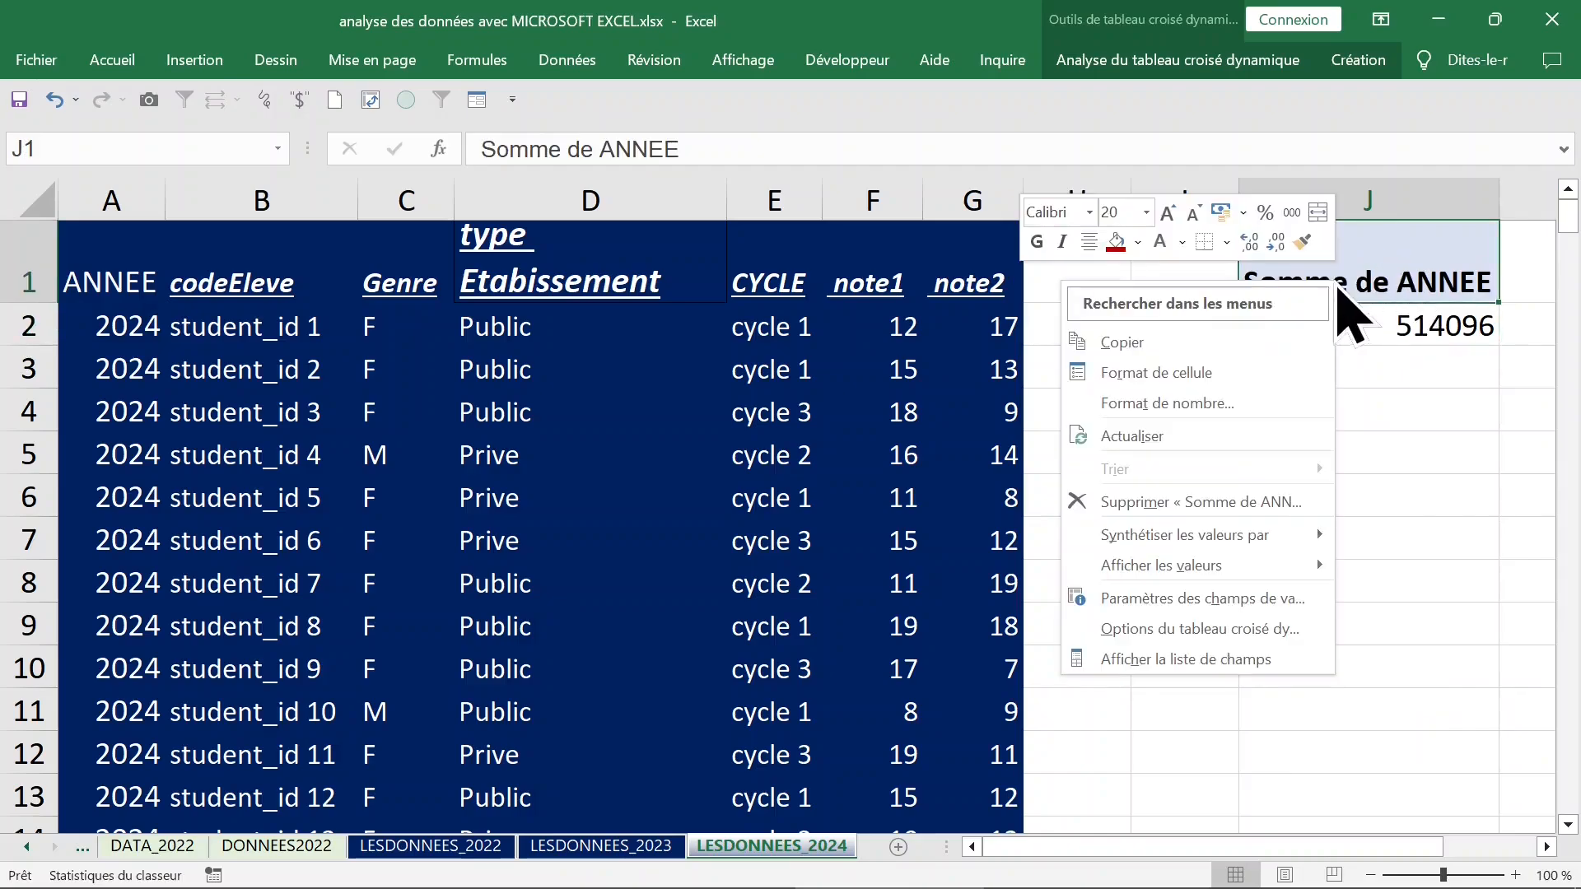
pyautogui.click(1127, 636)
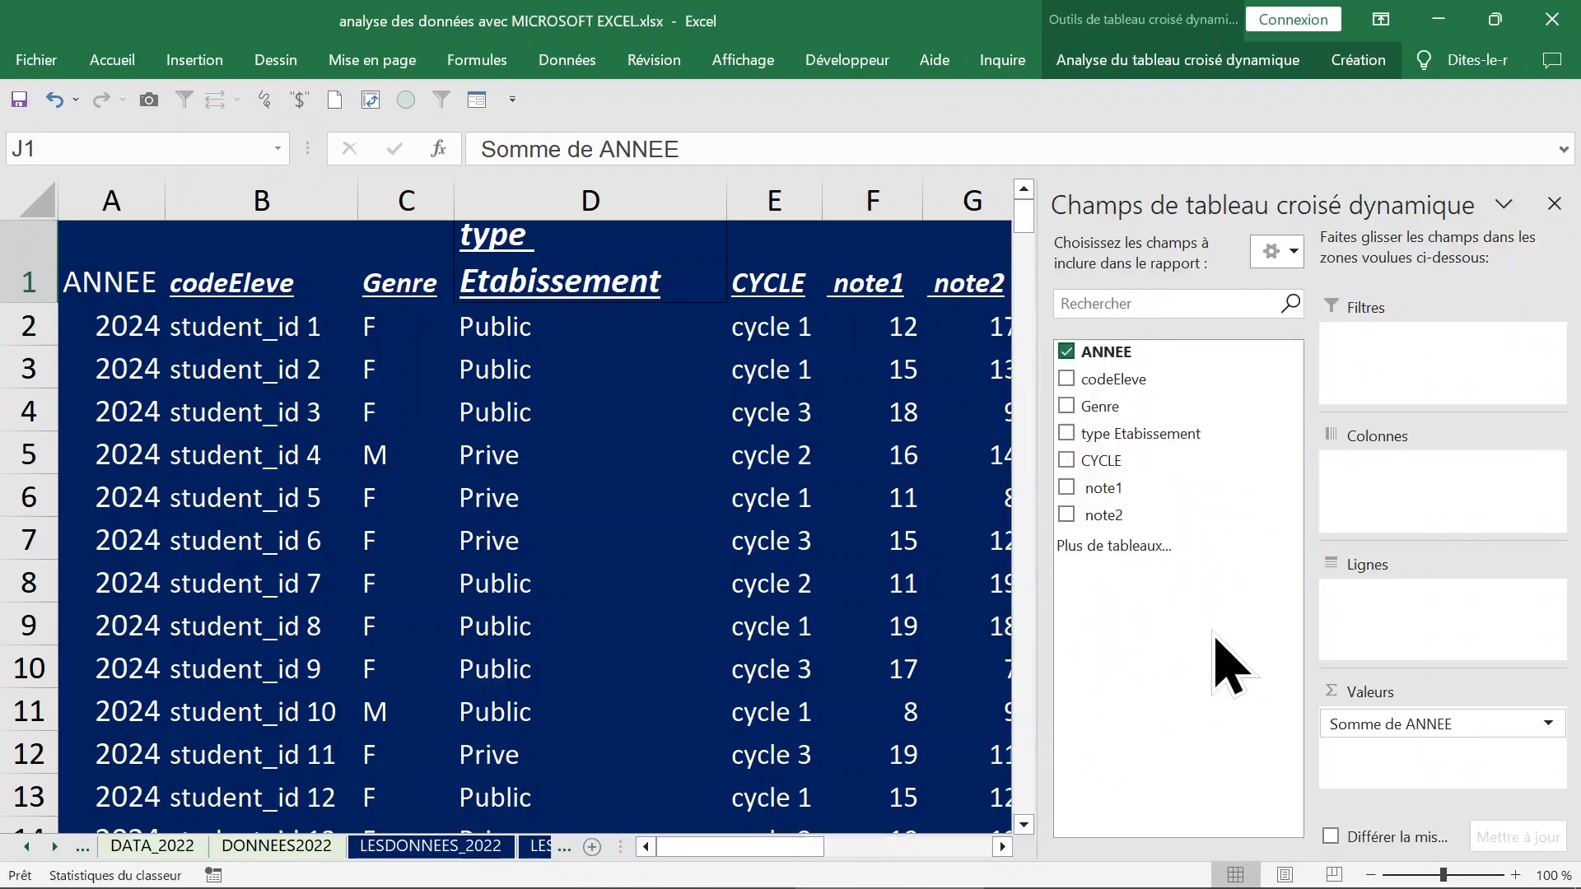
pyautogui.moveTo(1338, 725); pyautogui.dragTo(1371, 630)
pyautogui.click(1554, 203)
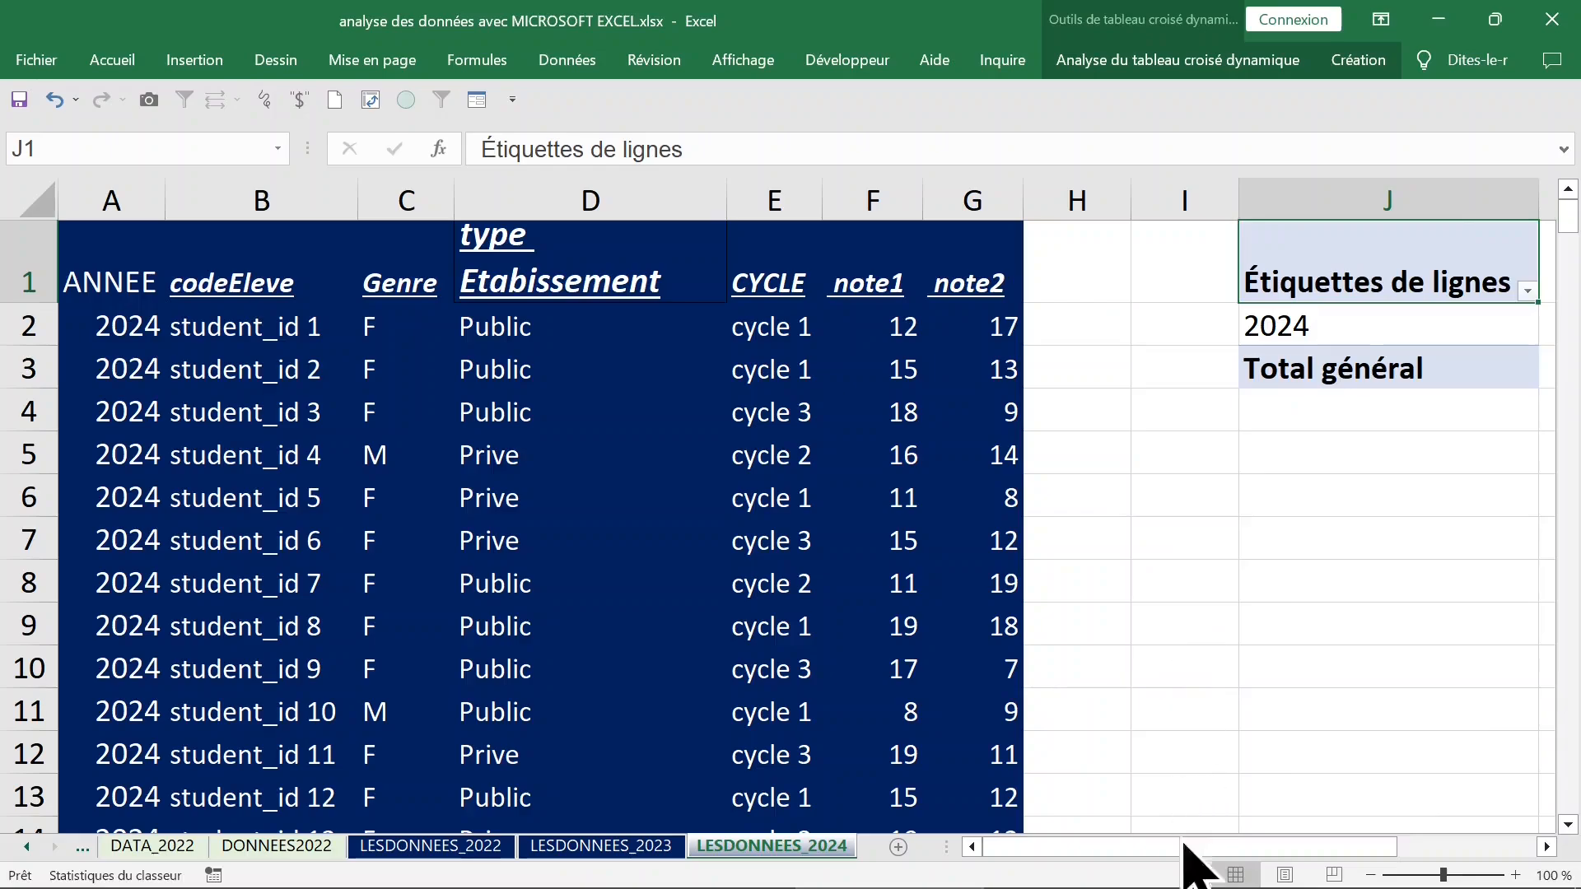
# Add ANNEE to the pivot table's values as well, alongside the ANNEE row labels, and close the field list.
pyautogui.moveTo(1161, 856); pyautogui.dragTo(1400, 865)
pyautogui.click(1186, 327)
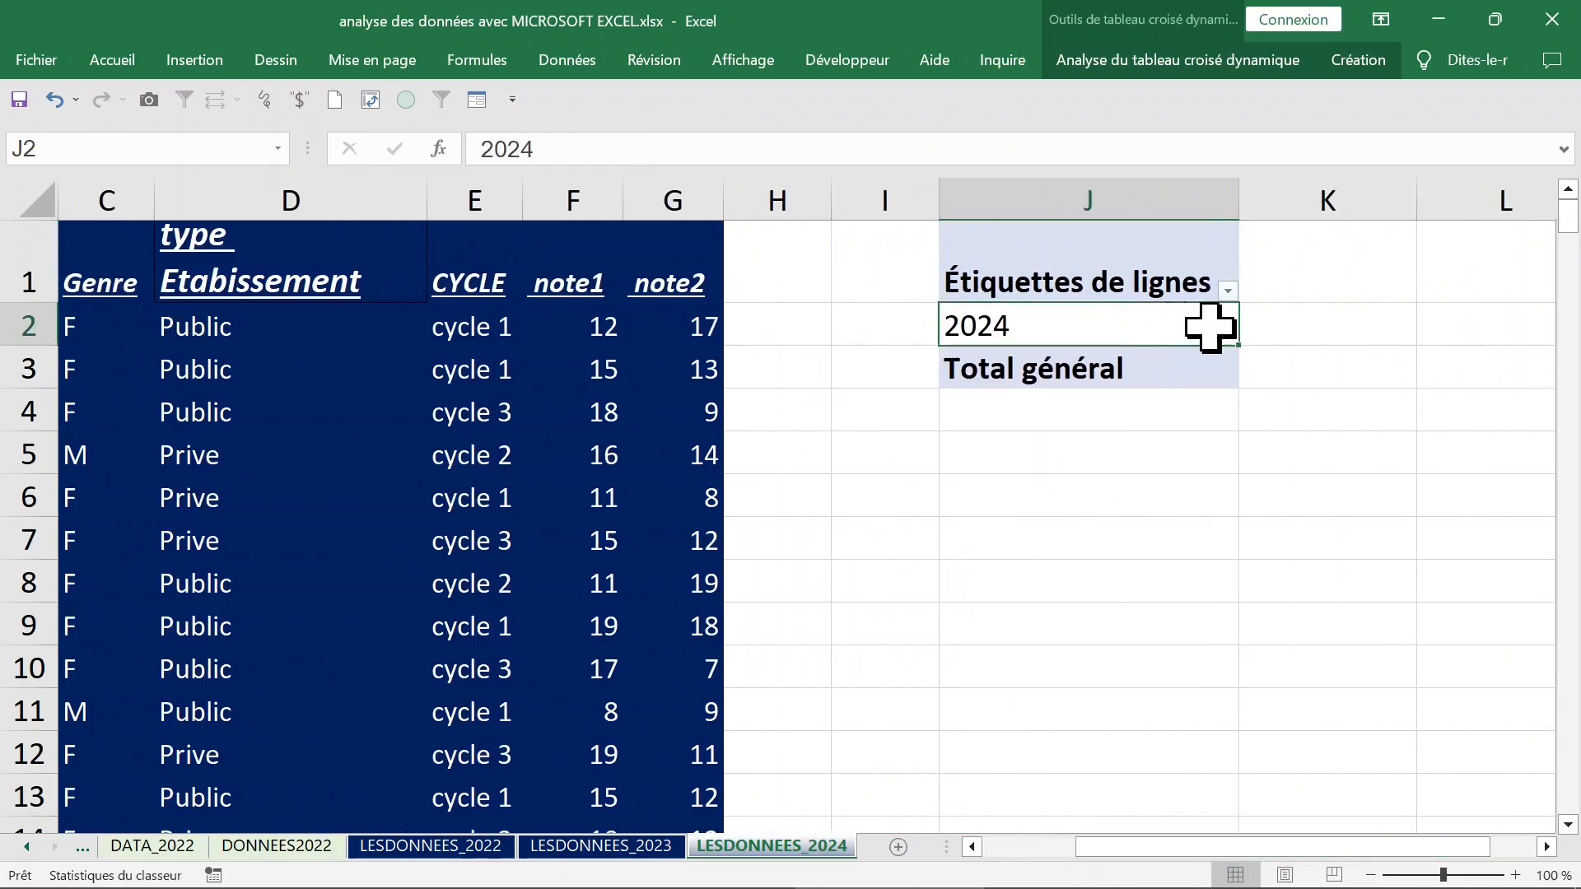
pyautogui.rightClick(1112, 331)
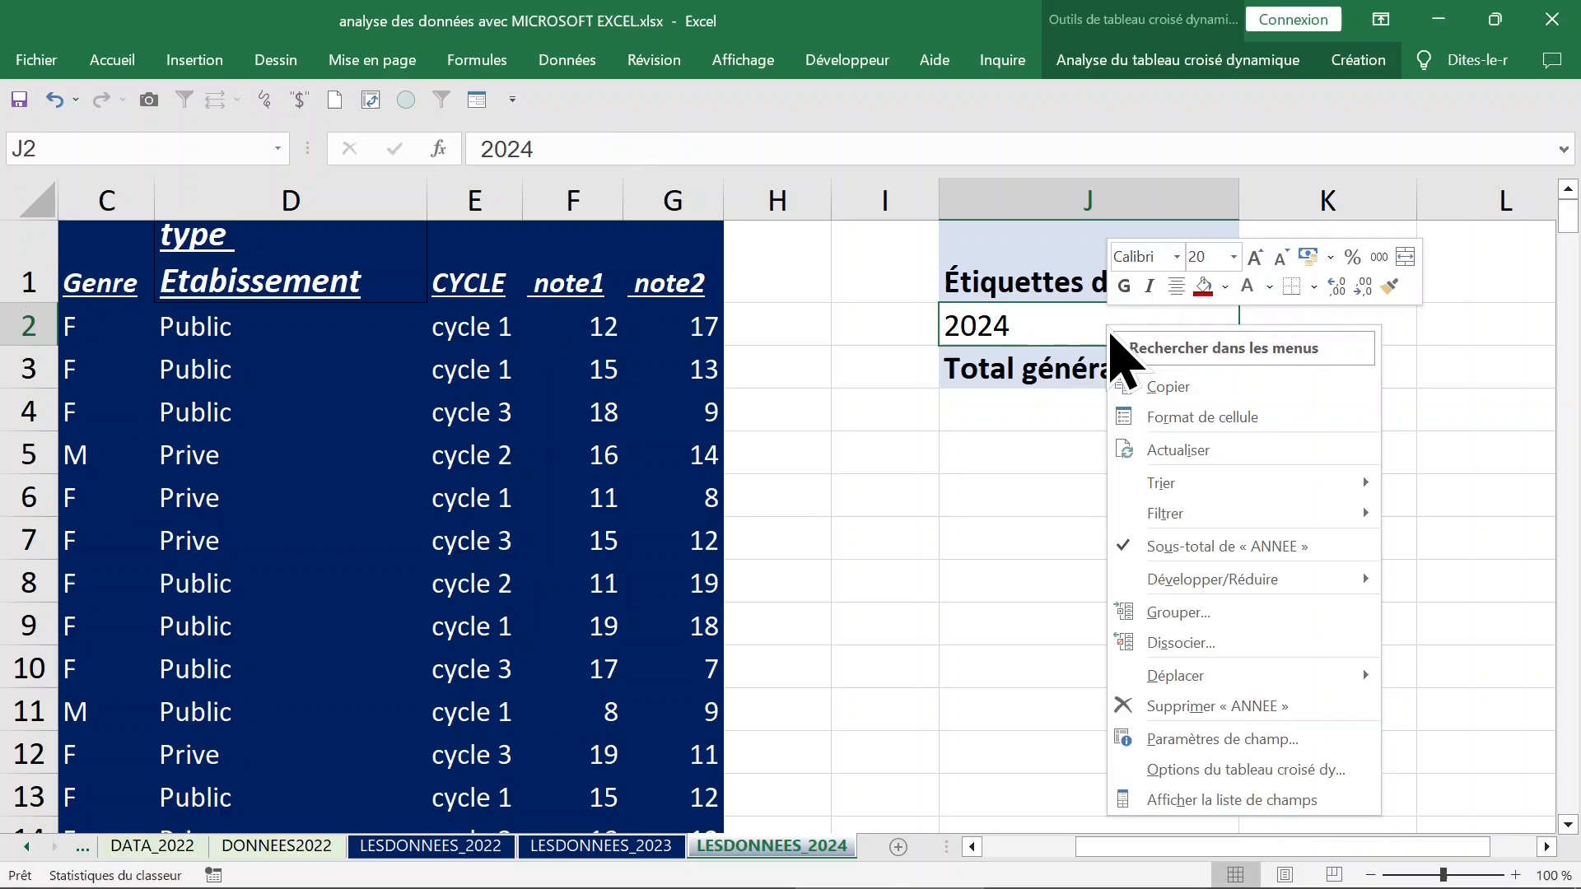
pyautogui.click(1206, 801)
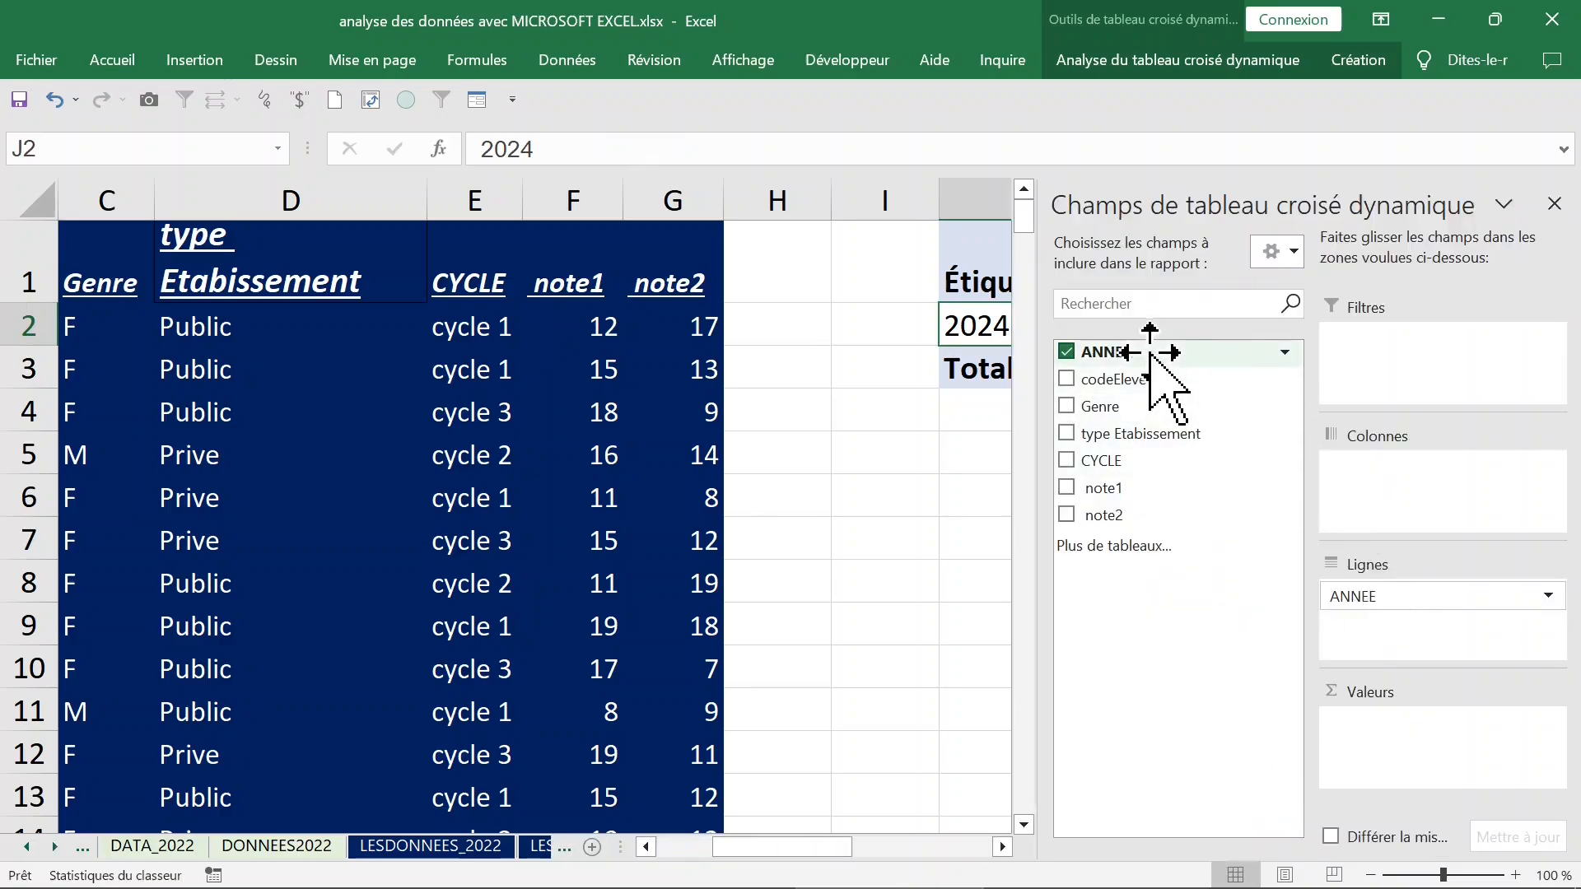
pyautogui.moveTo(1150, 354); pyautogui.dragTo(1370, 741)
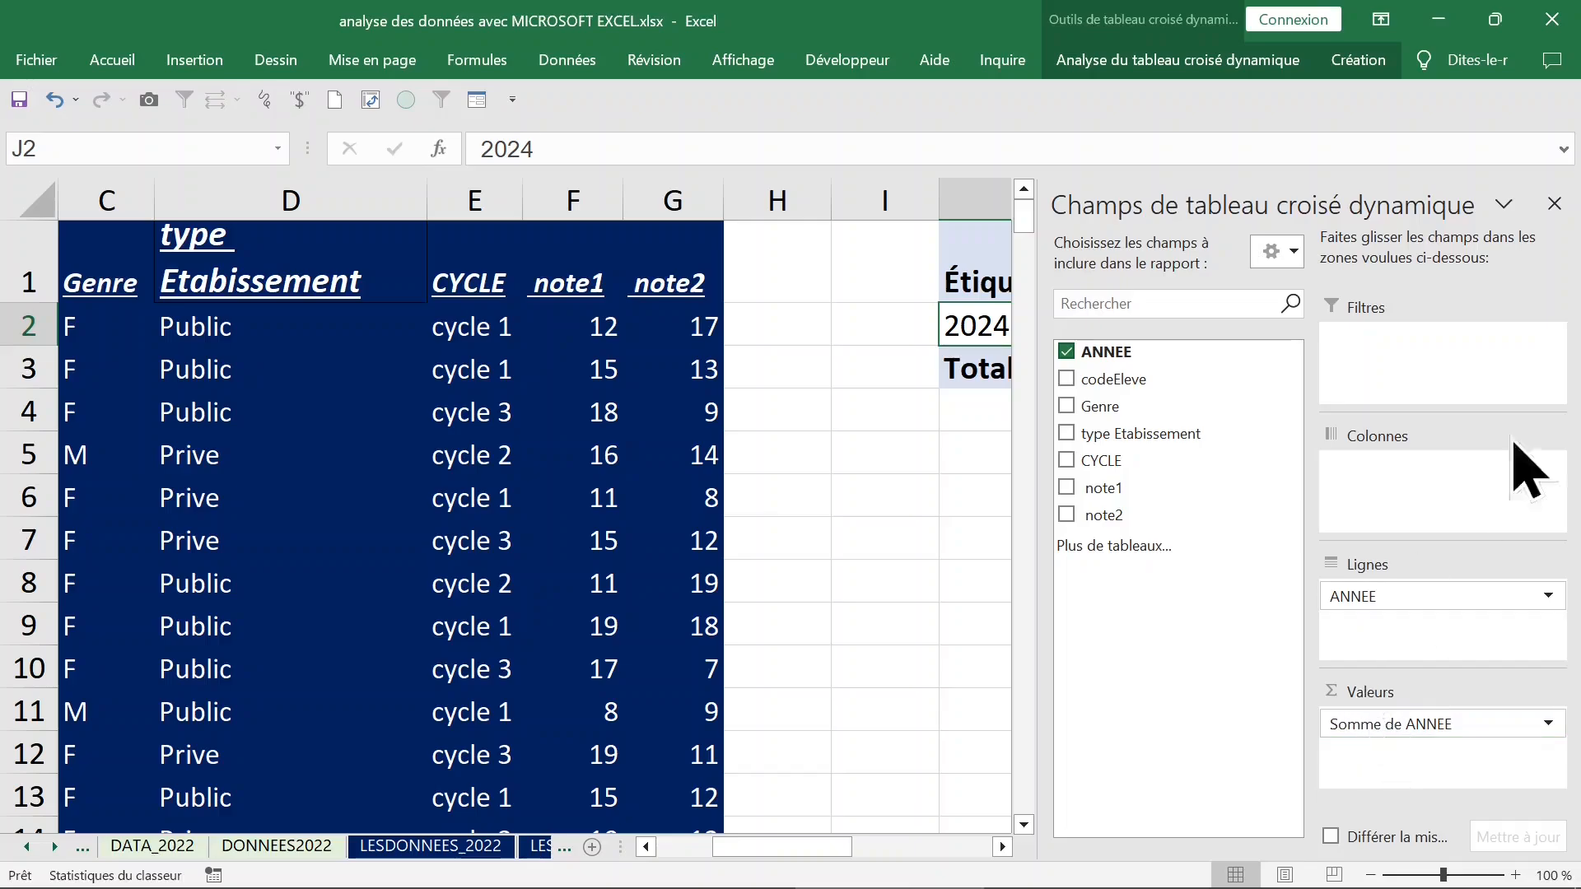
pyautogui.click(1554, 206)
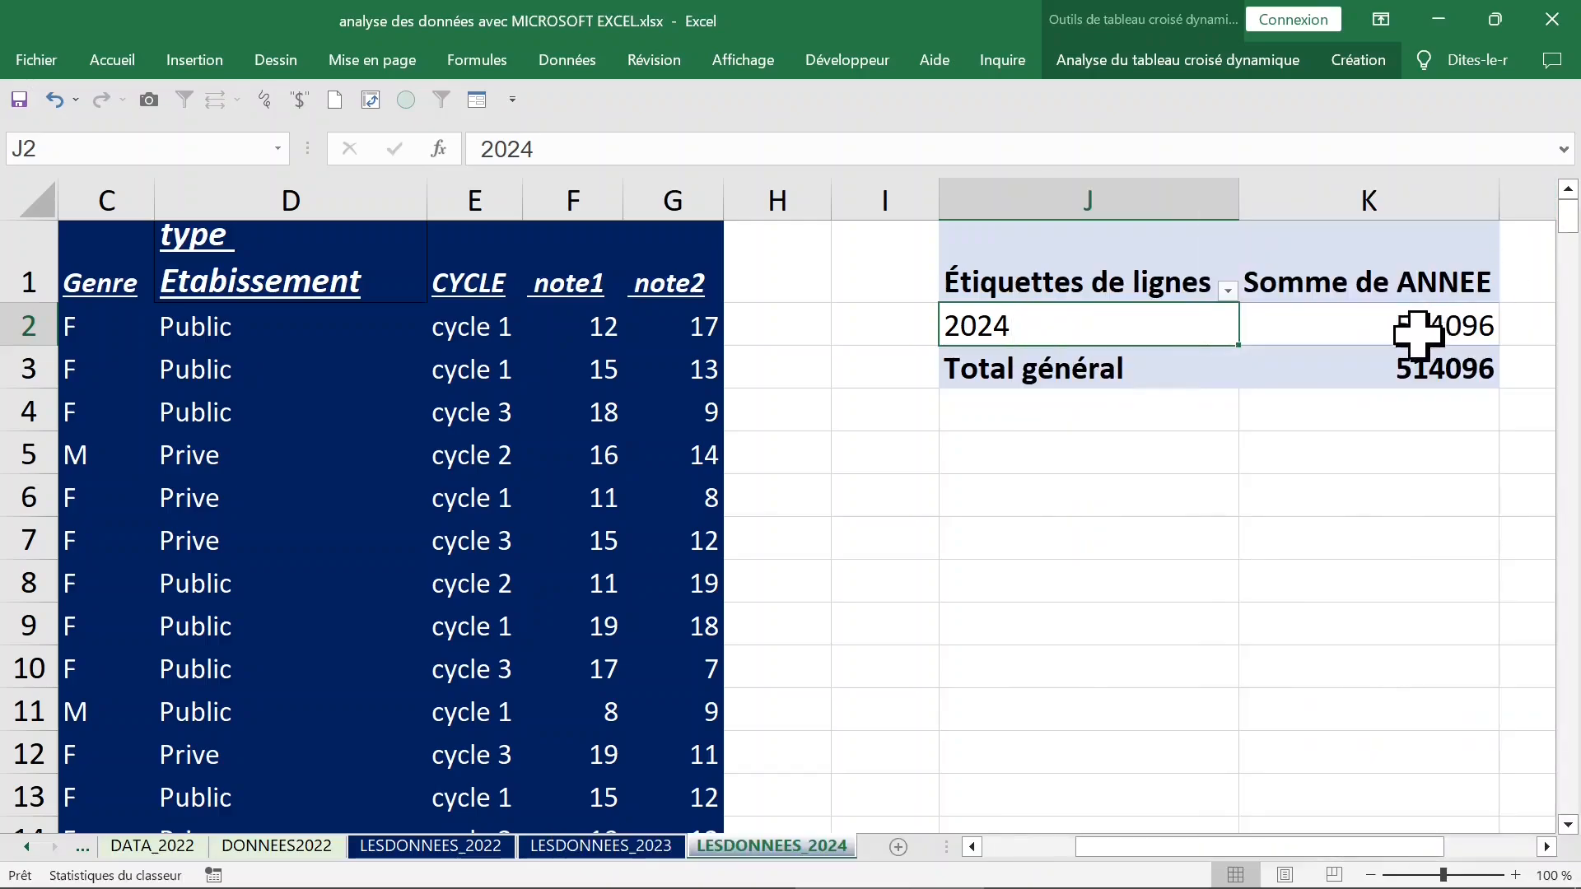
# Change the Somme de ANNEE value field to summarize by Nombre.
pyautogui.click(1409, 328)
pyautogui.doubleClick(1355, 283)
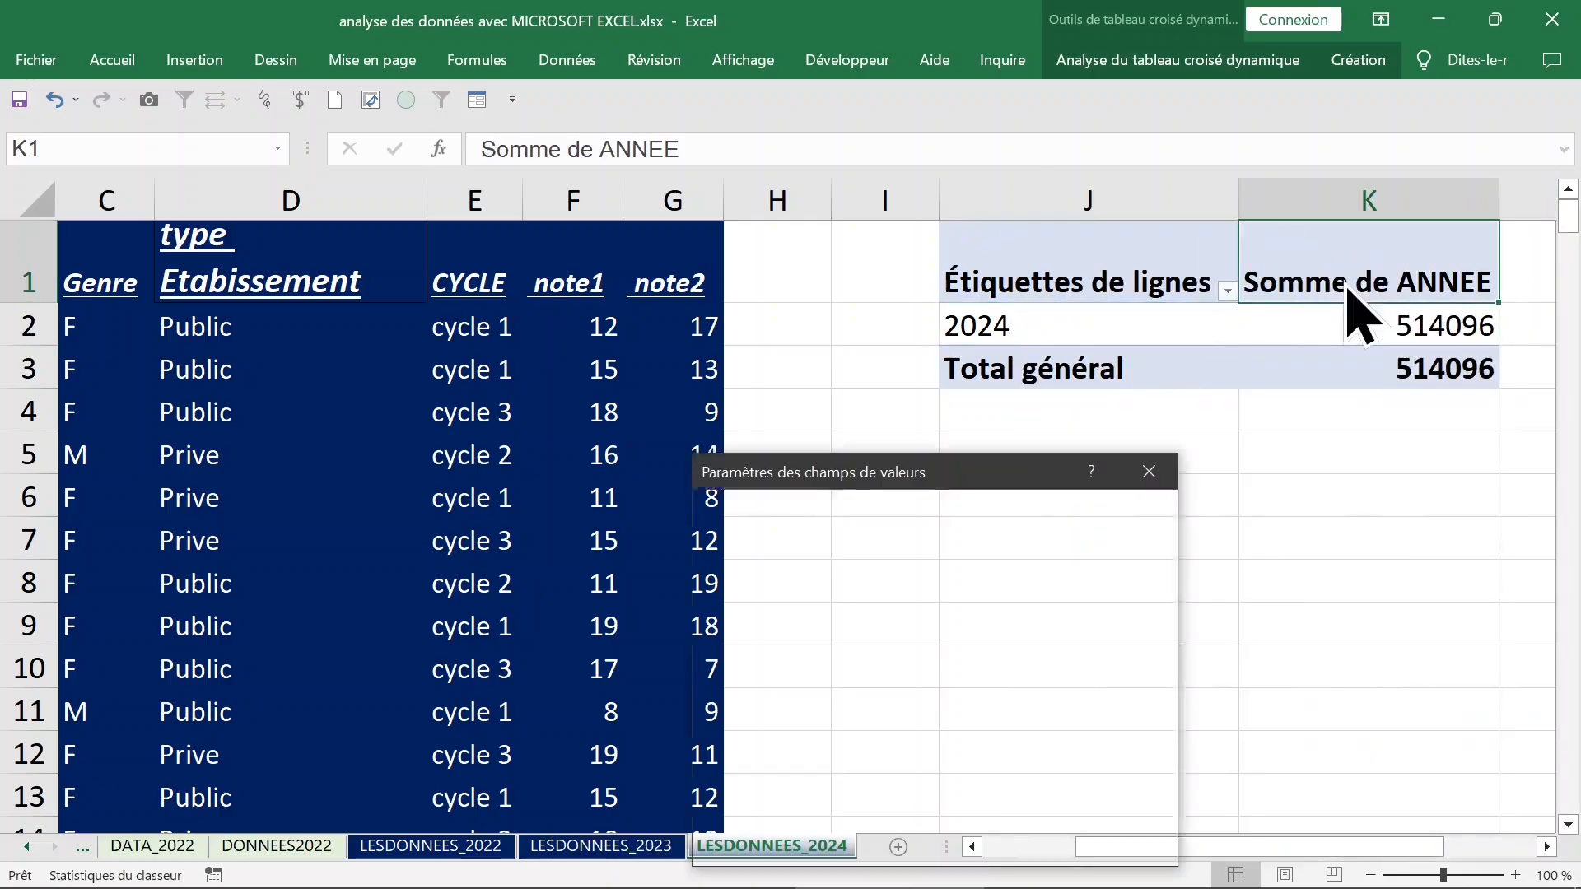
pyautogui.click(754, 703)
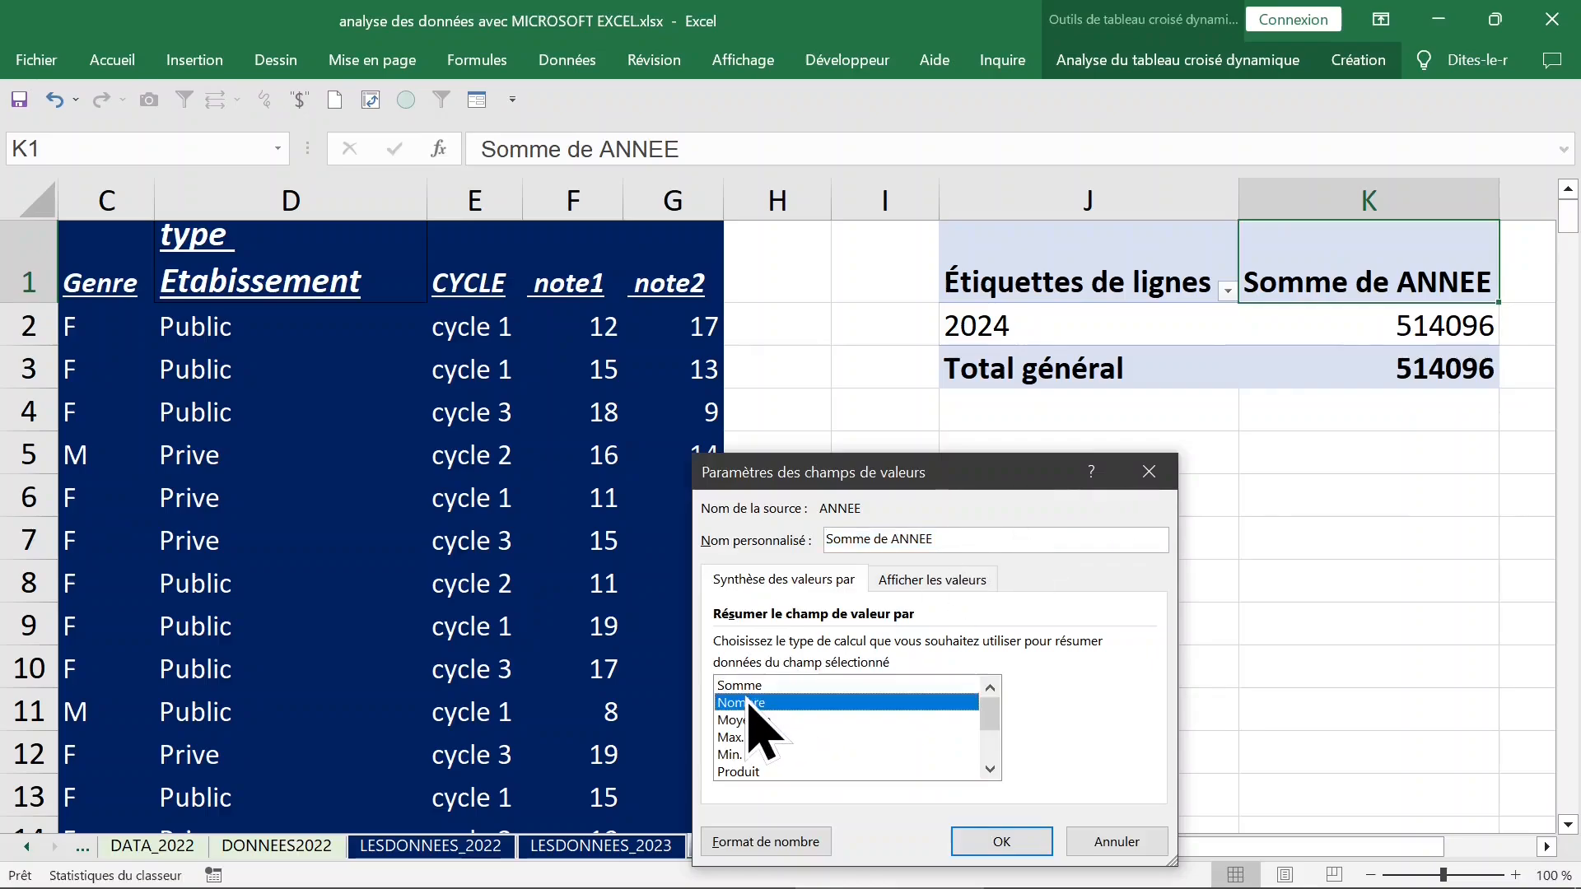
pyautogui.click(1000, 842)
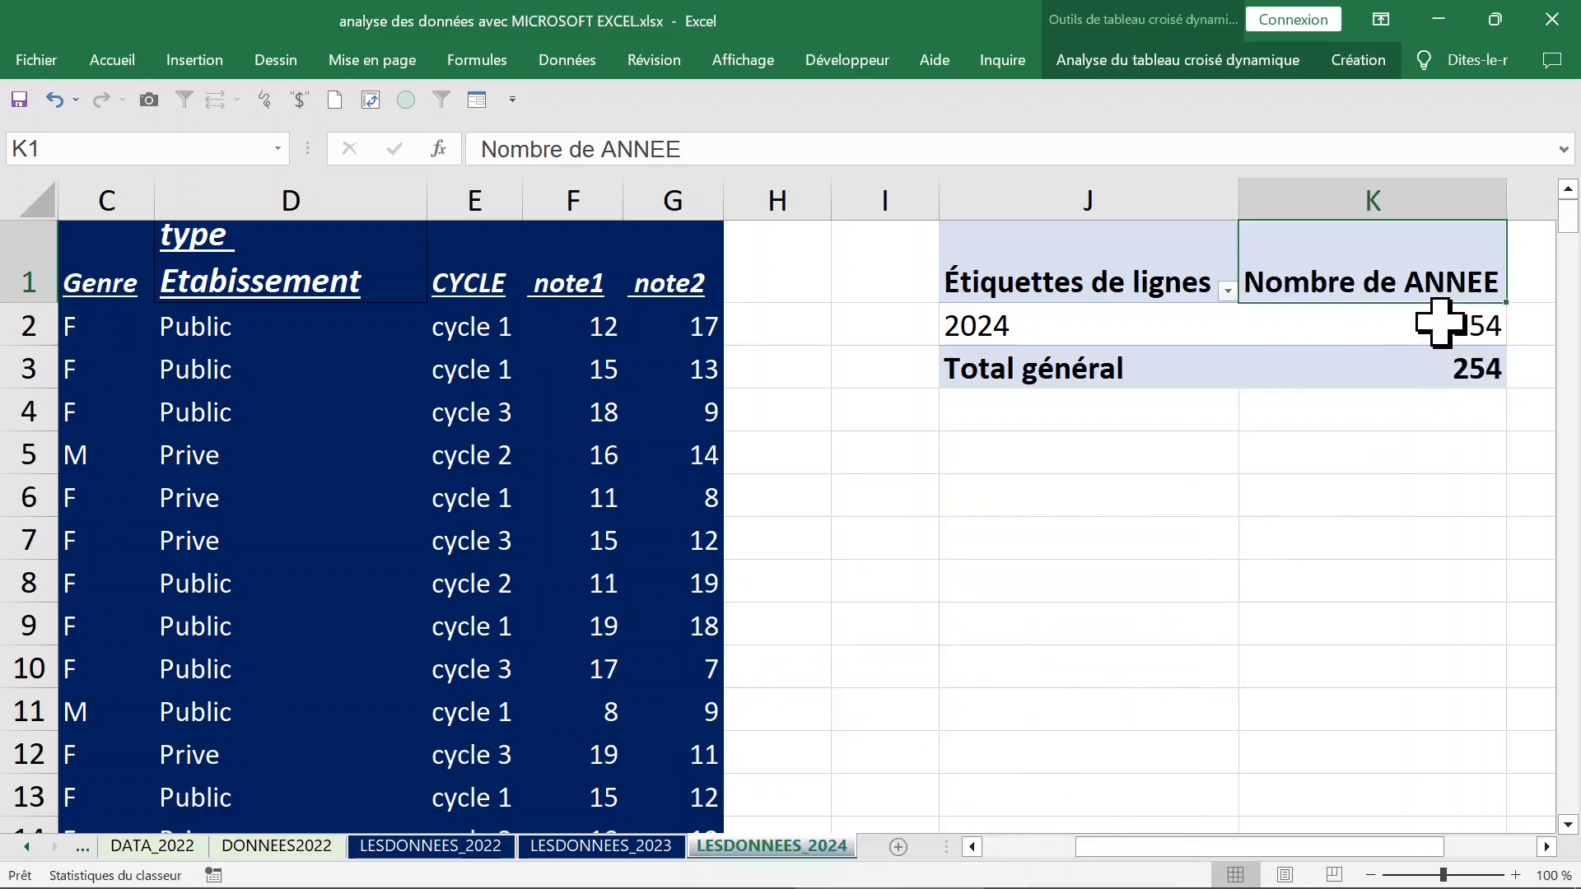
pyautogui.click(1440, 324)
# Examine the source data's ANNEE column down to its last record and return to the header row.
pyautogui.click(707, 386)
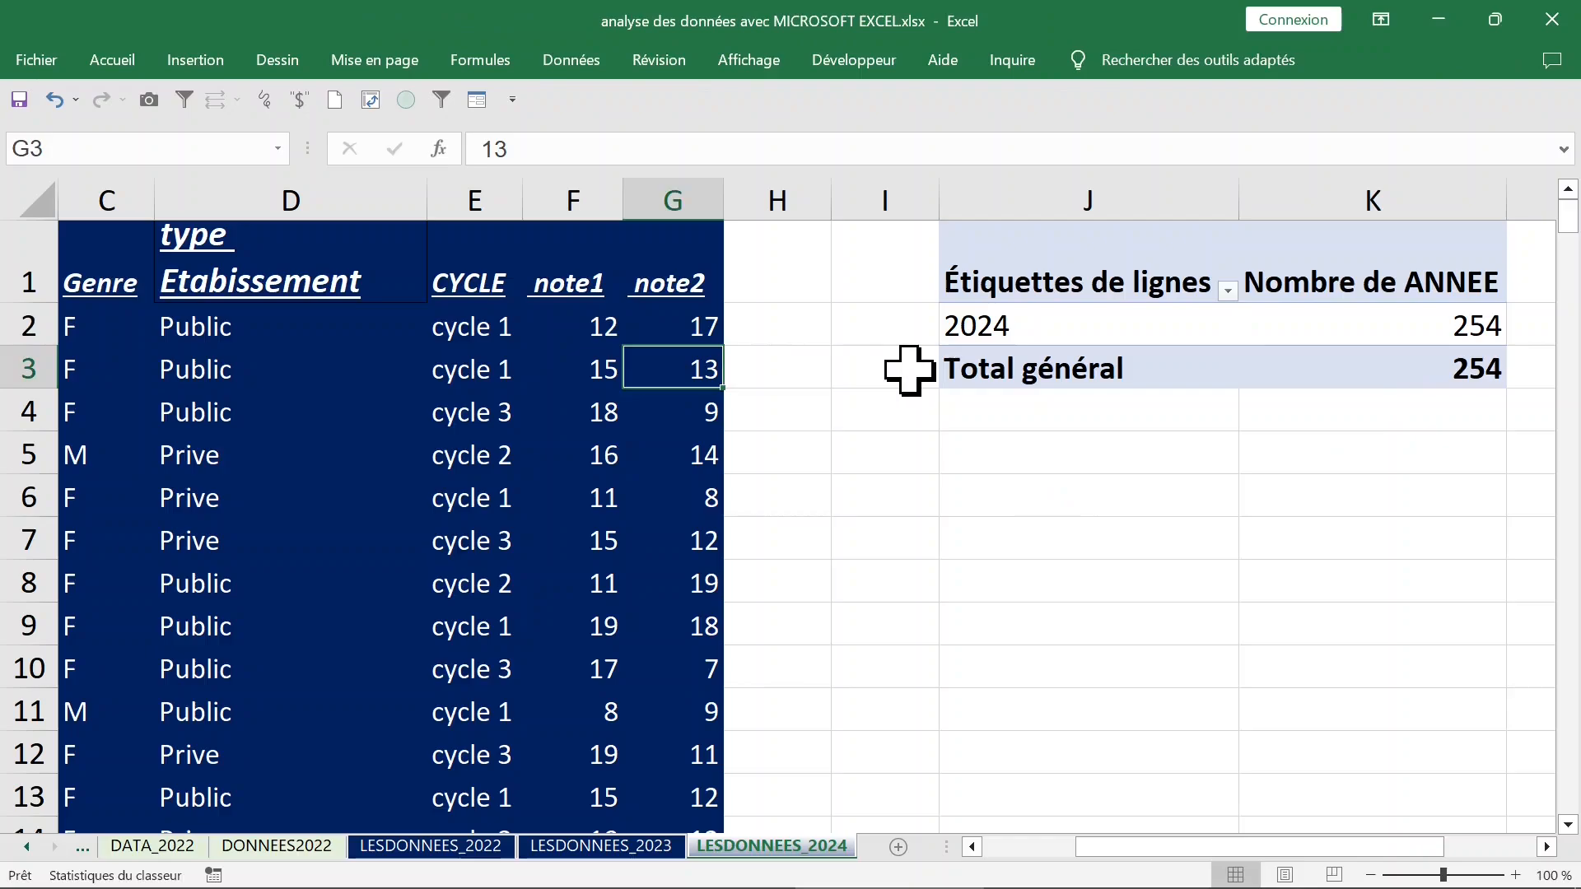
pyautogui.press('Left')
pyautogui.press('Left')
pyautogui.press('Left')
pyautogui.press('Left')
pyautogui.press('Left')
pyautogui.press('Left')
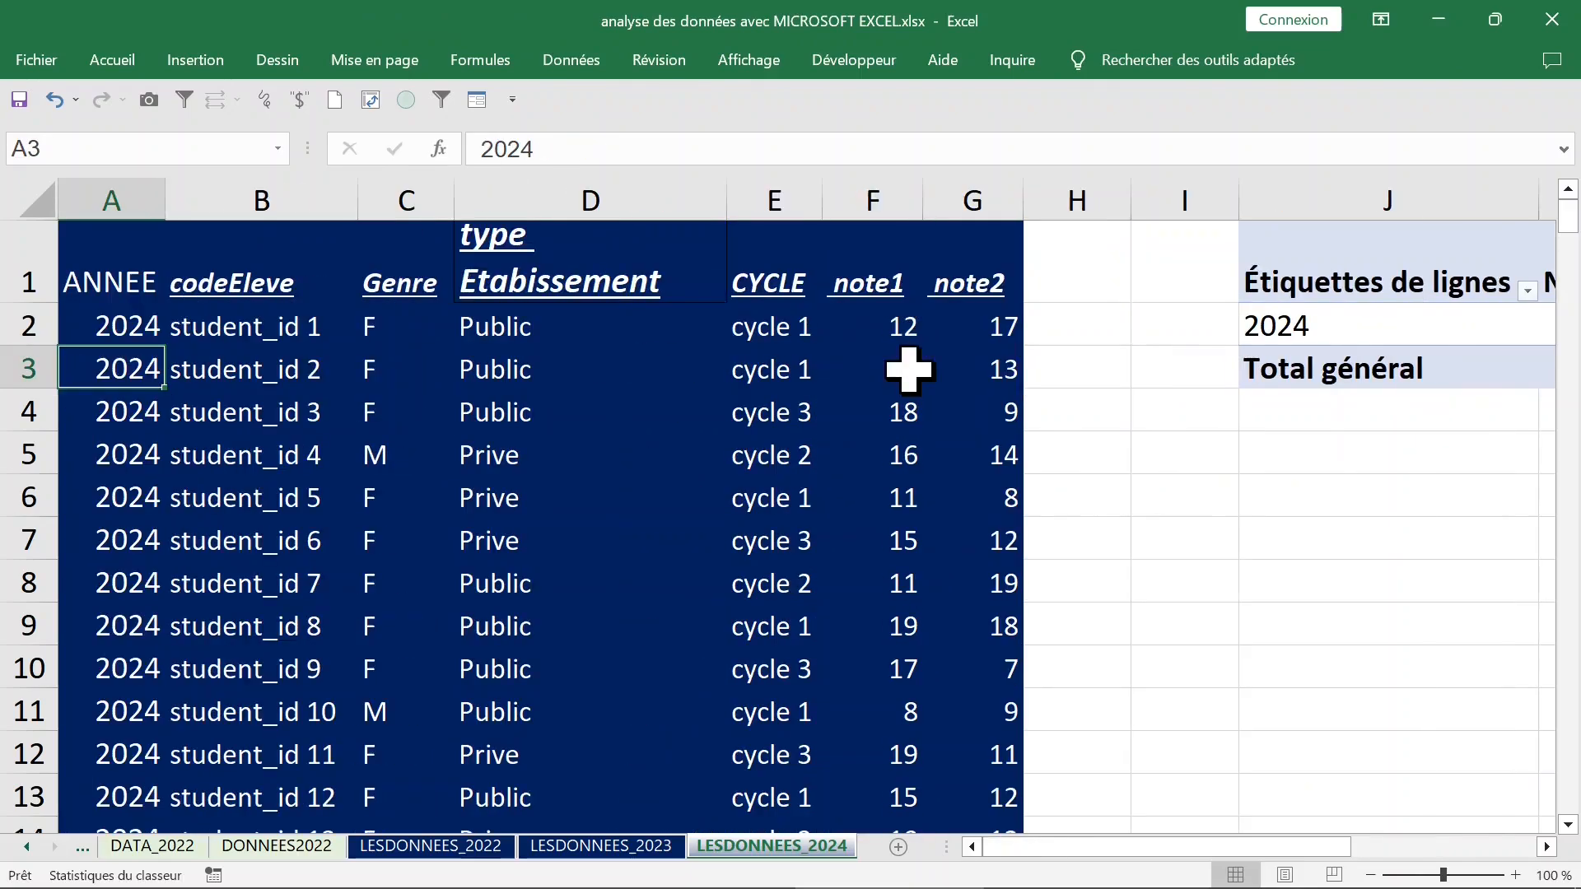
pyautogui.click(152, 331)
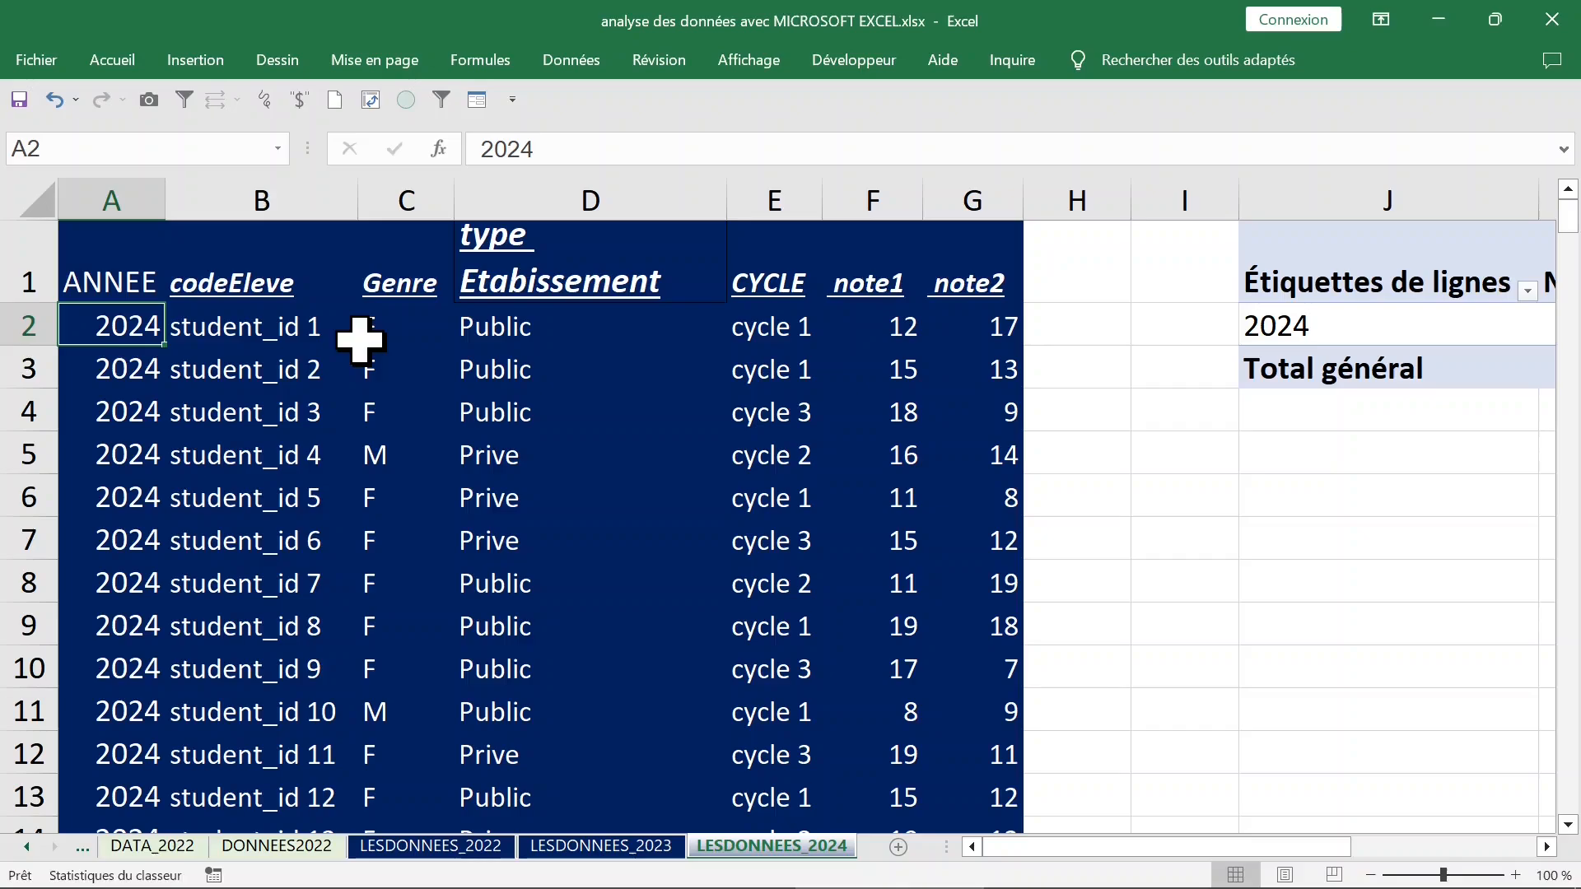
pyautogui.hotkey('ctrl', 'Down')
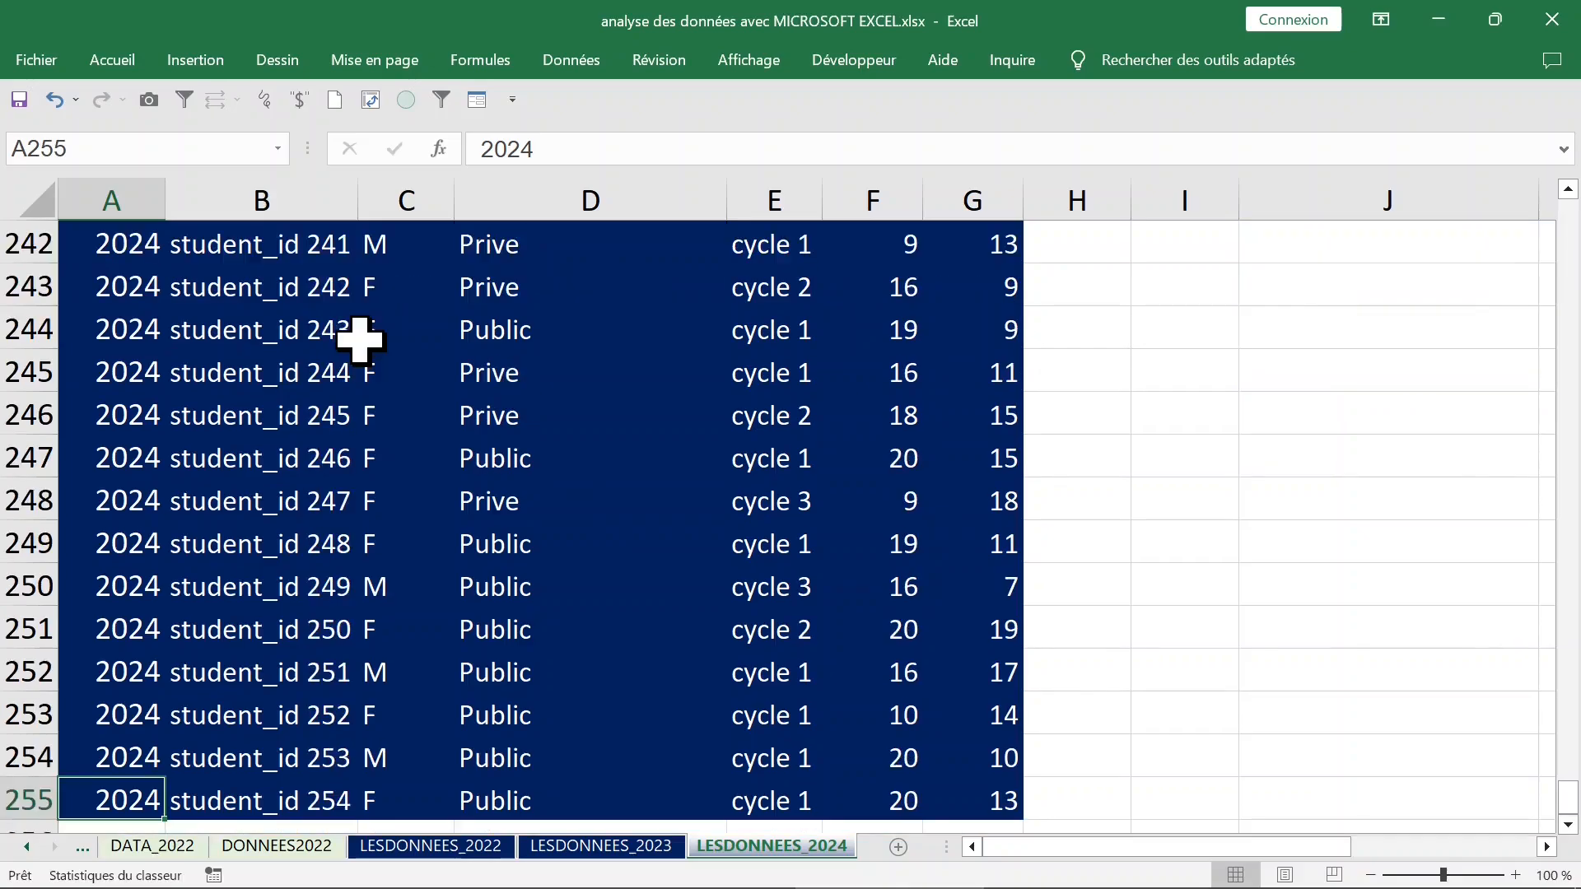
pyautogui.hotkey('ctrl', 'Up')
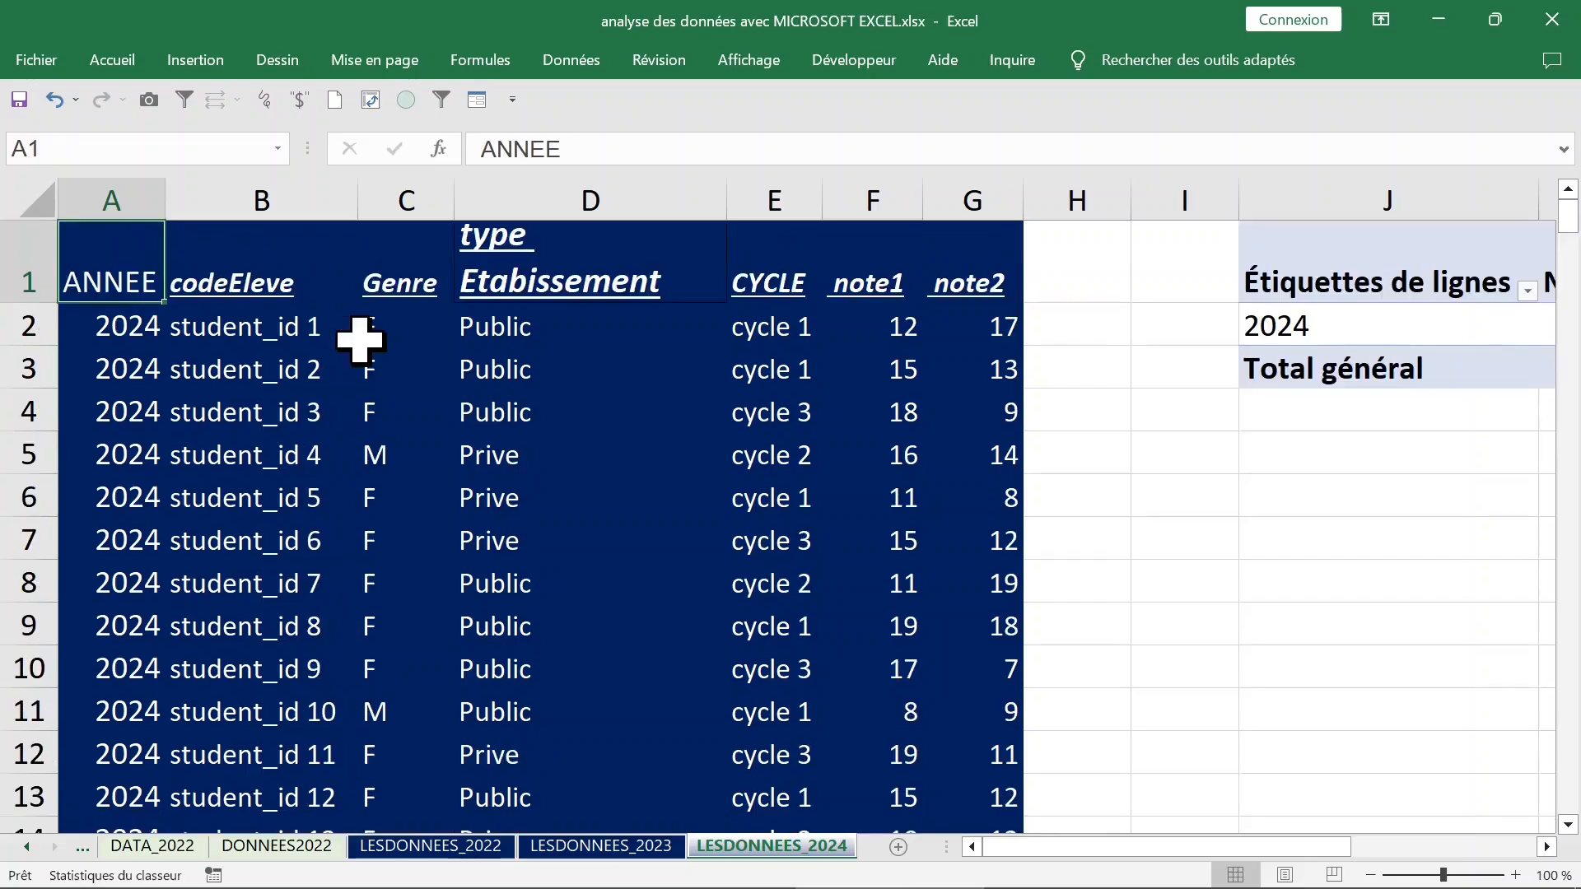
pyautogui.press('Right')
pyautogui.press('Right')
pyautogui.press('Right')
pyautogui.press('Right')
pyautogui.press('Right')
pyautogui.press('Right')
pyautogui.press('Right')
pyautogui.press('Right')
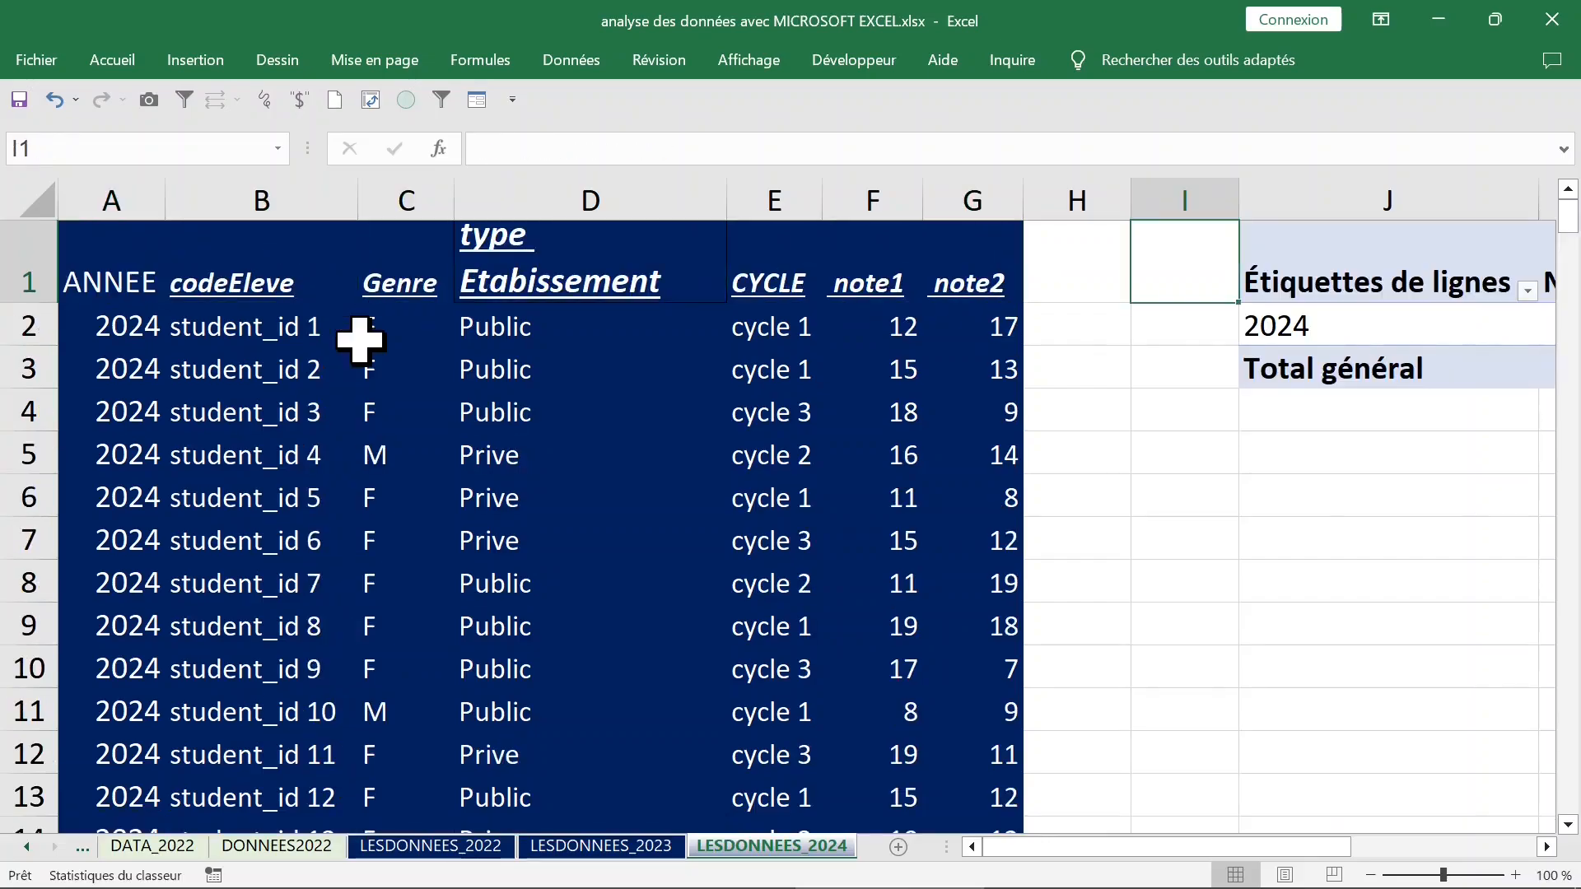
# Narrow column D, type Etabissement, in the source data.
pyautogui.click(954, 200)
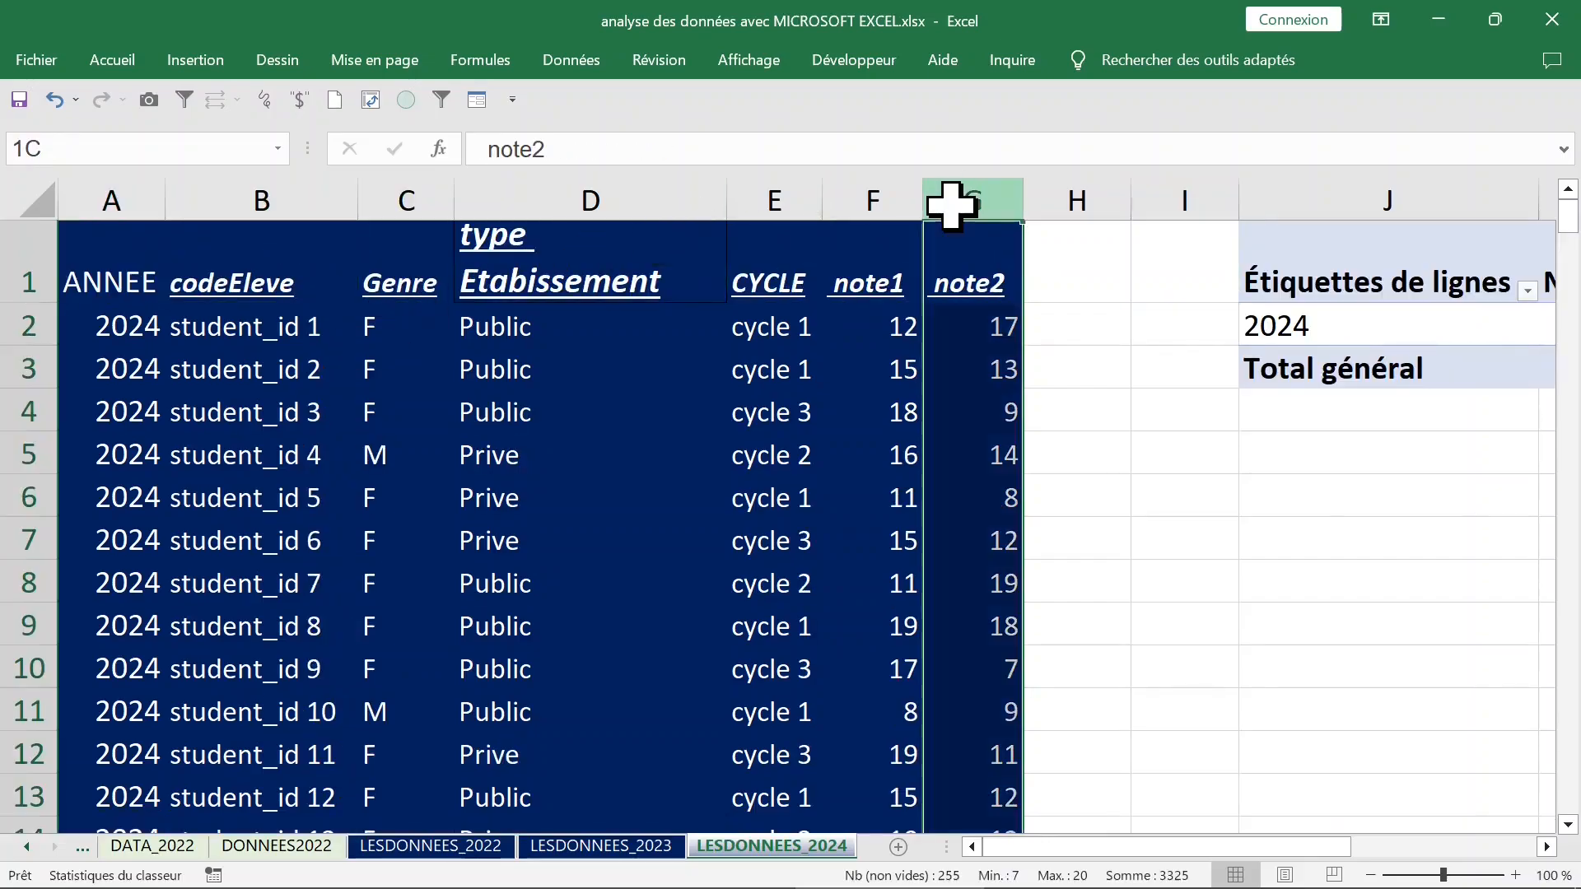
pyautogui.moveTo(726, 206); pyautogui.dragTo(669, 206)
pyautogui.click(819, 272)
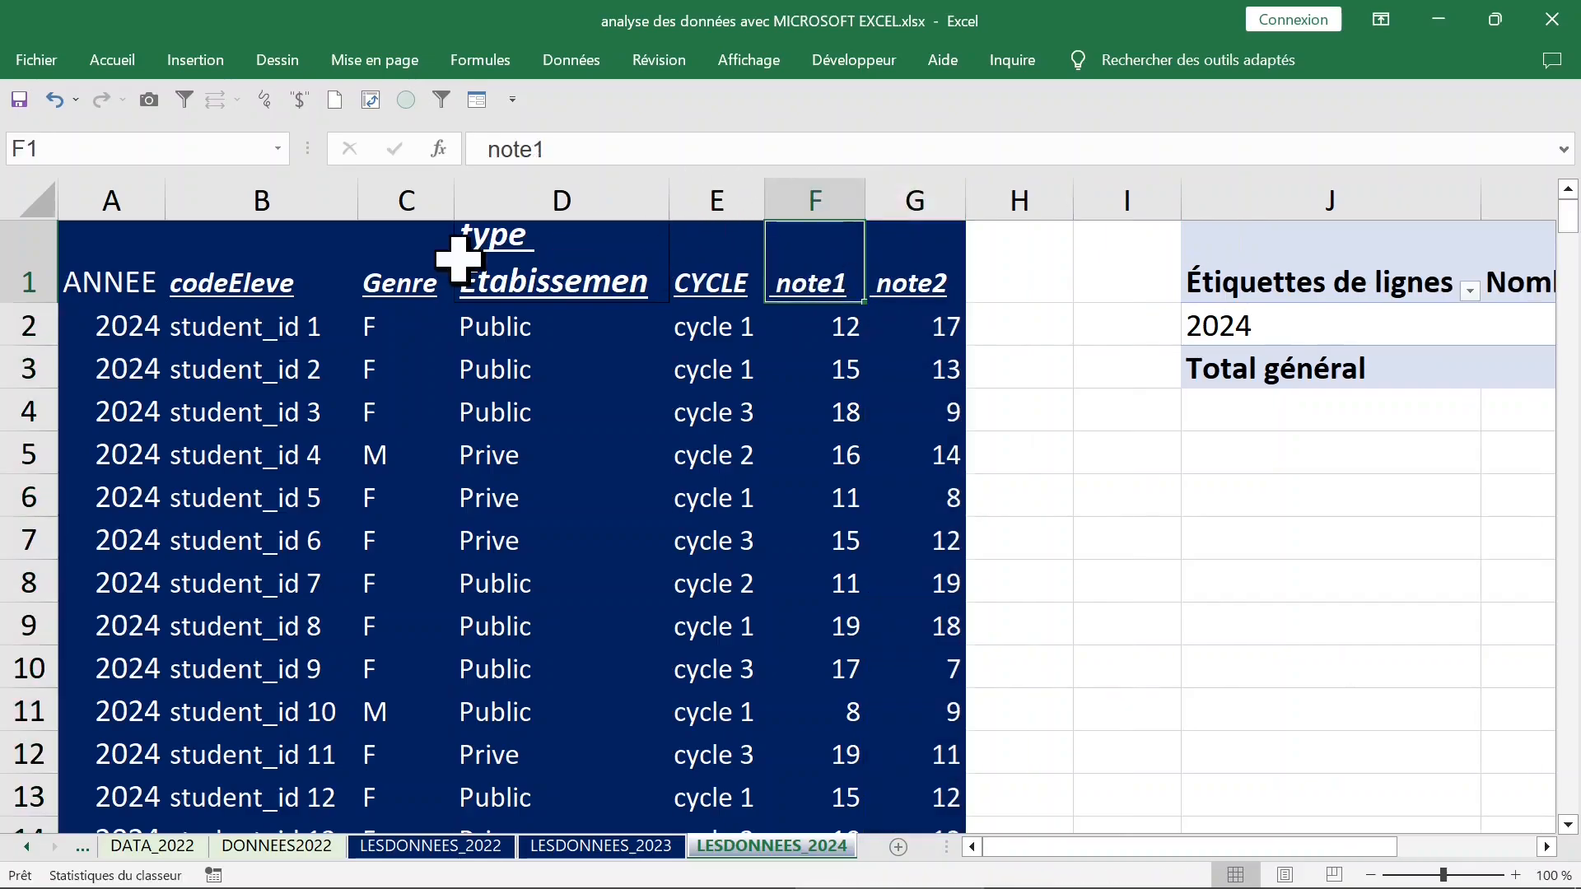
# Hide source data columns A through G so that only the pivot table area is shown.
pyautogui.moveTo(894, 201); pyautogui.dragTo(130, 201)
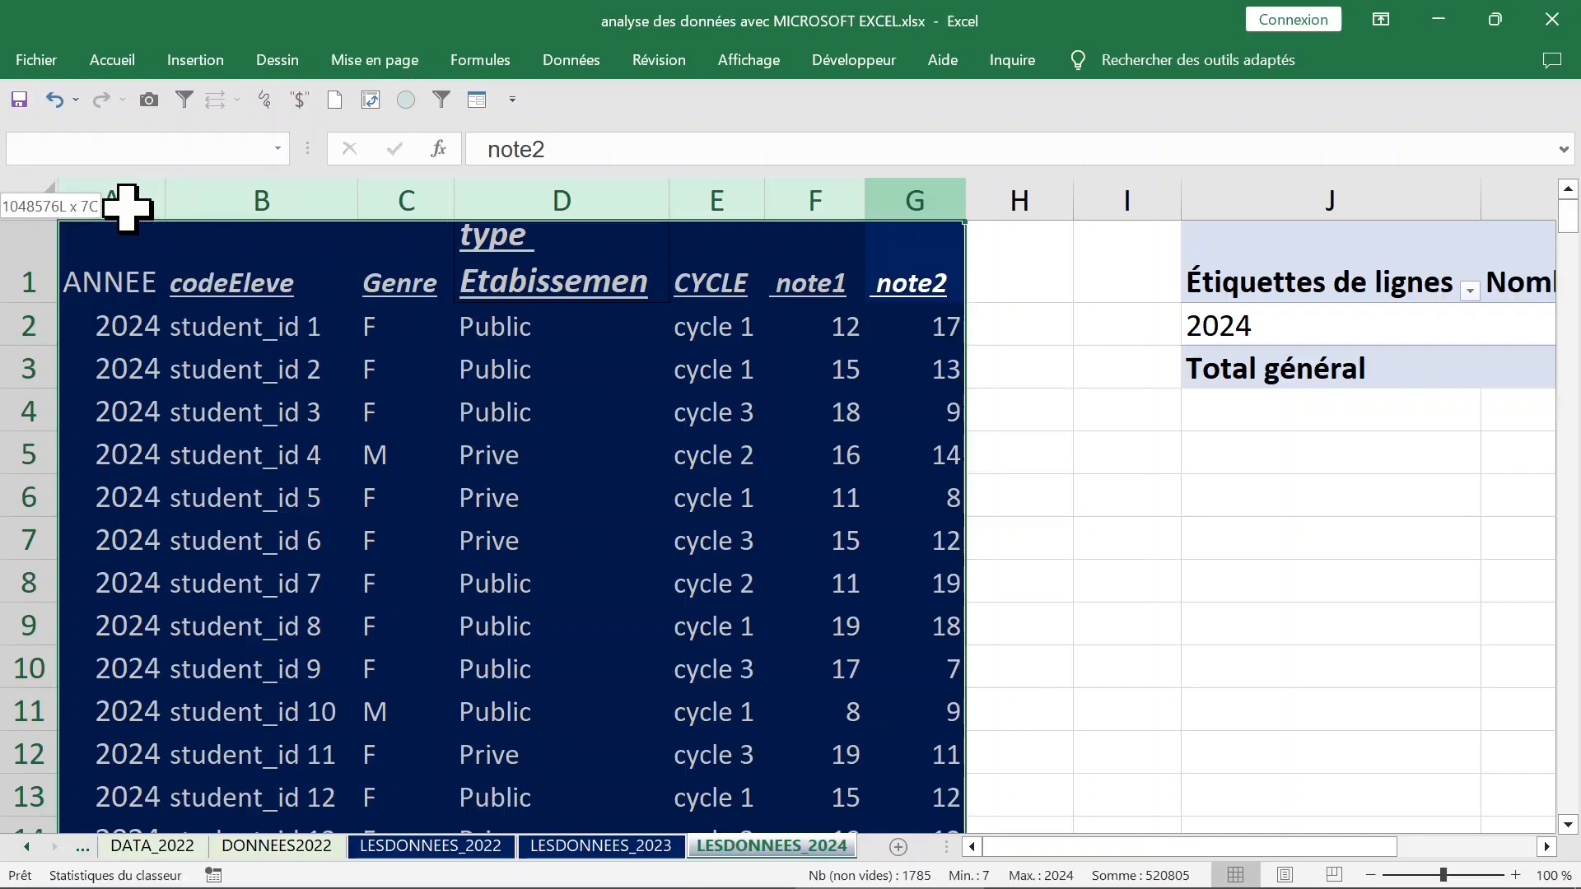
pyautogui.rightClick(201, 204)
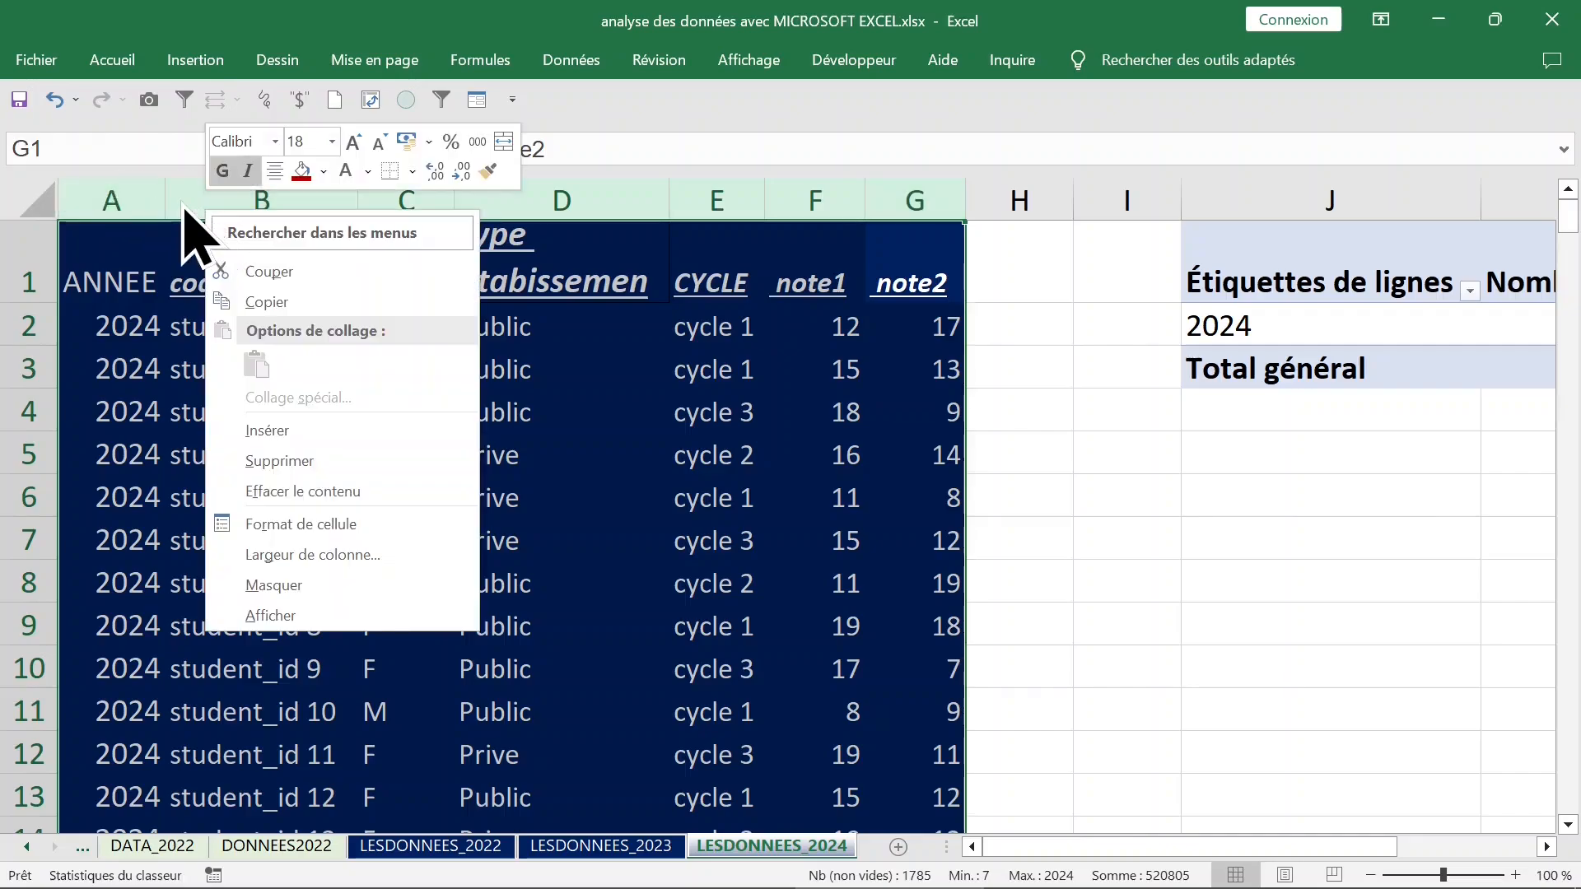
pyautogui.click(289, 586)
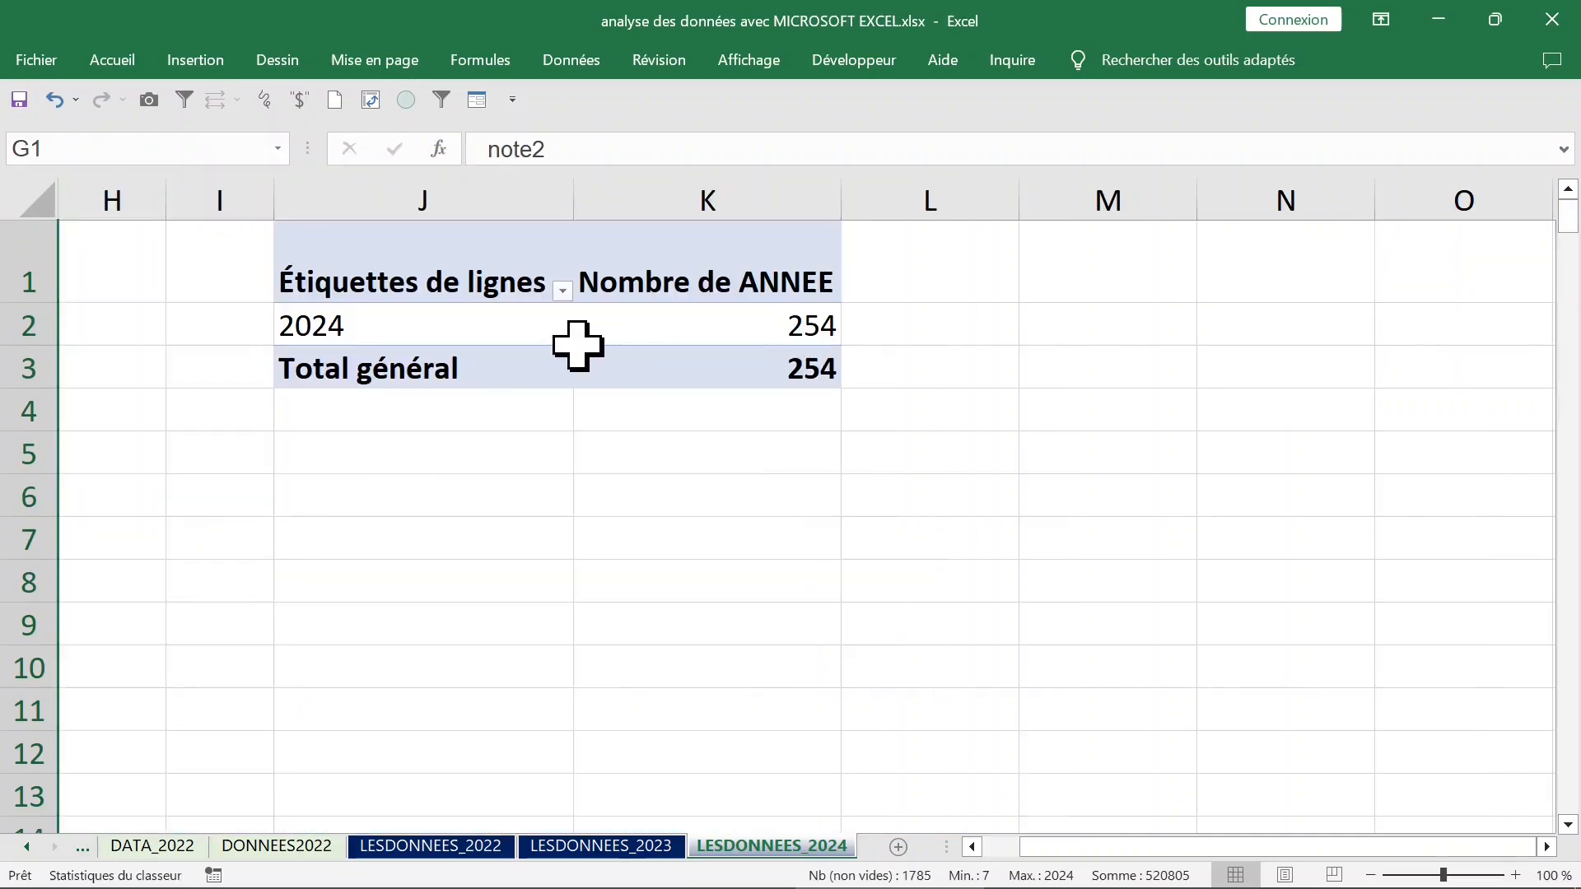
# Reopen the pivot table's field list and replace the ANNEE field with Genre as the row labels.
pyautogui.click(667, 329)
pyautogui.click(497, 334)
pyautogui.click(621, 329)
pyautogui.rightClick(623, 328)
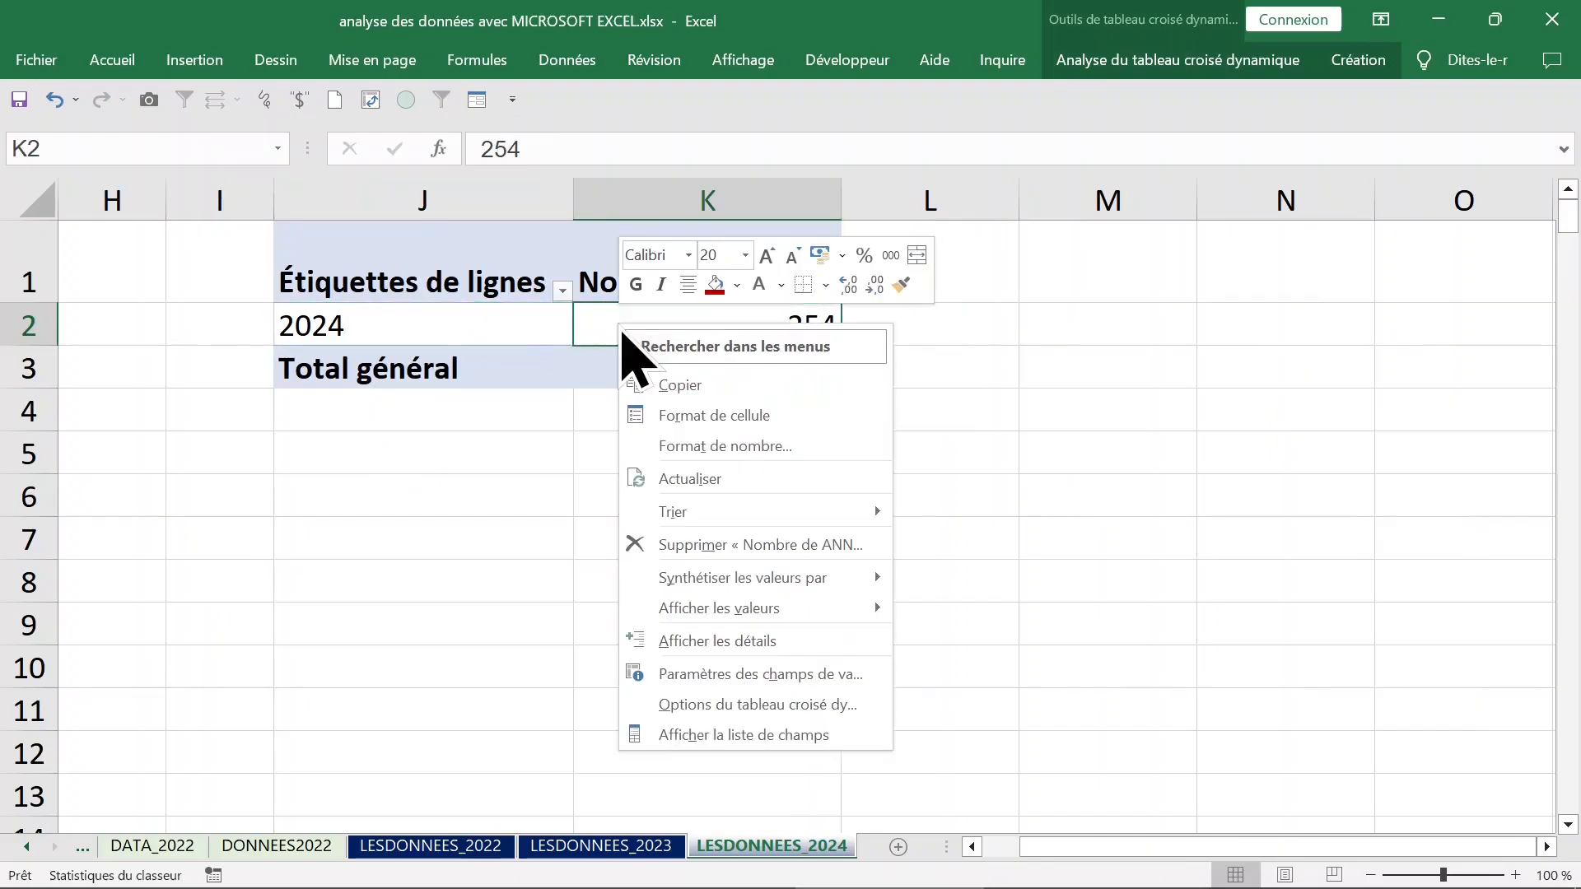
pyautogui.click(688, 736)
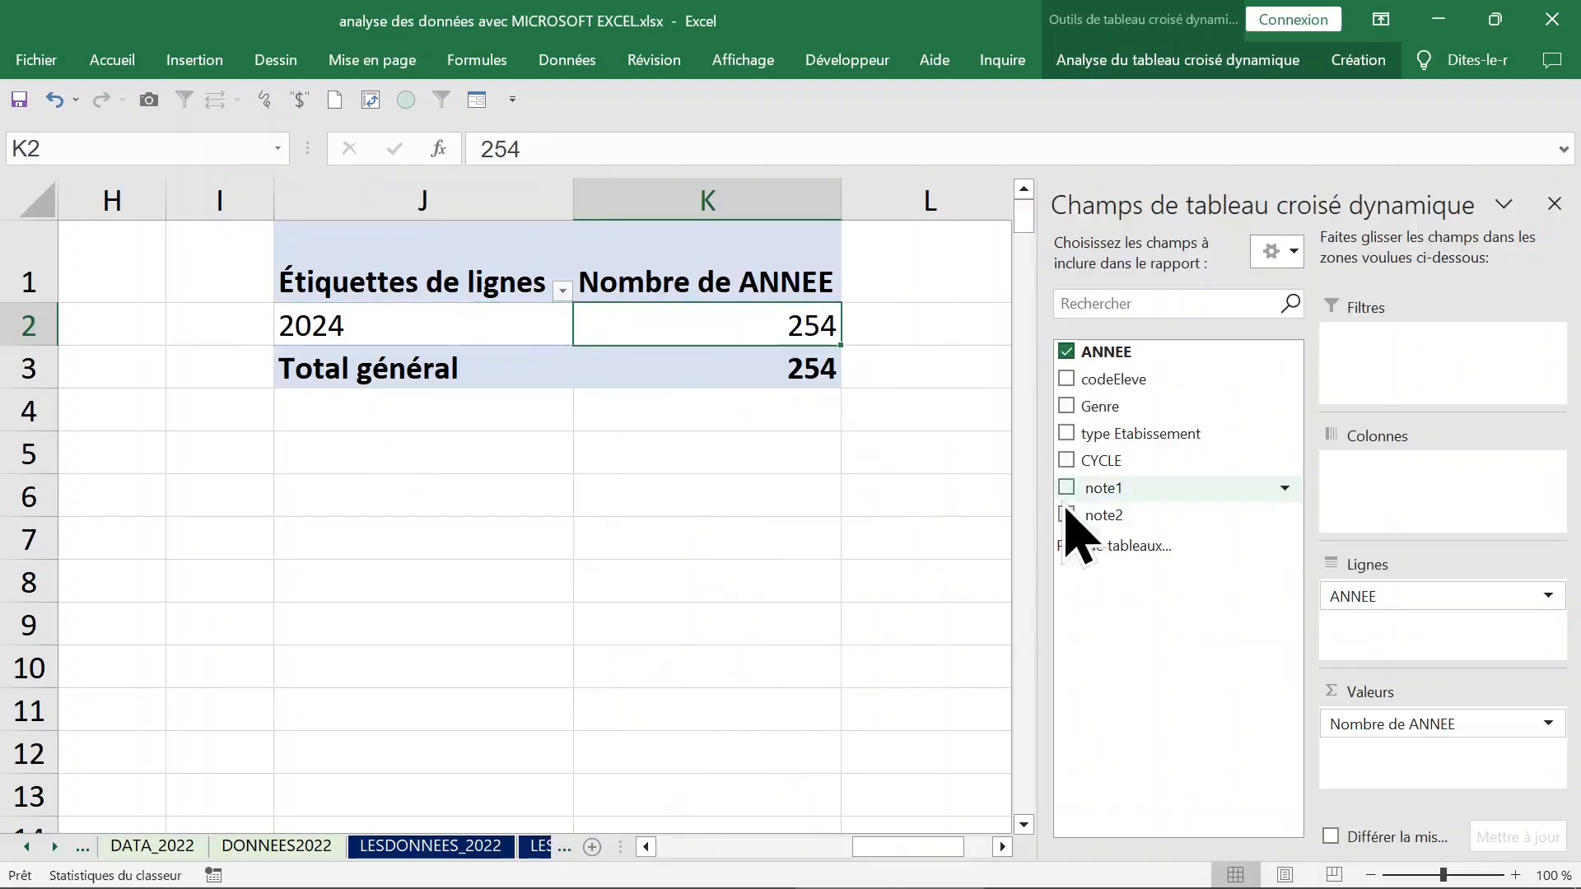
pyautogui.click(1067, 407)
pyautogui.click(1067, 352)
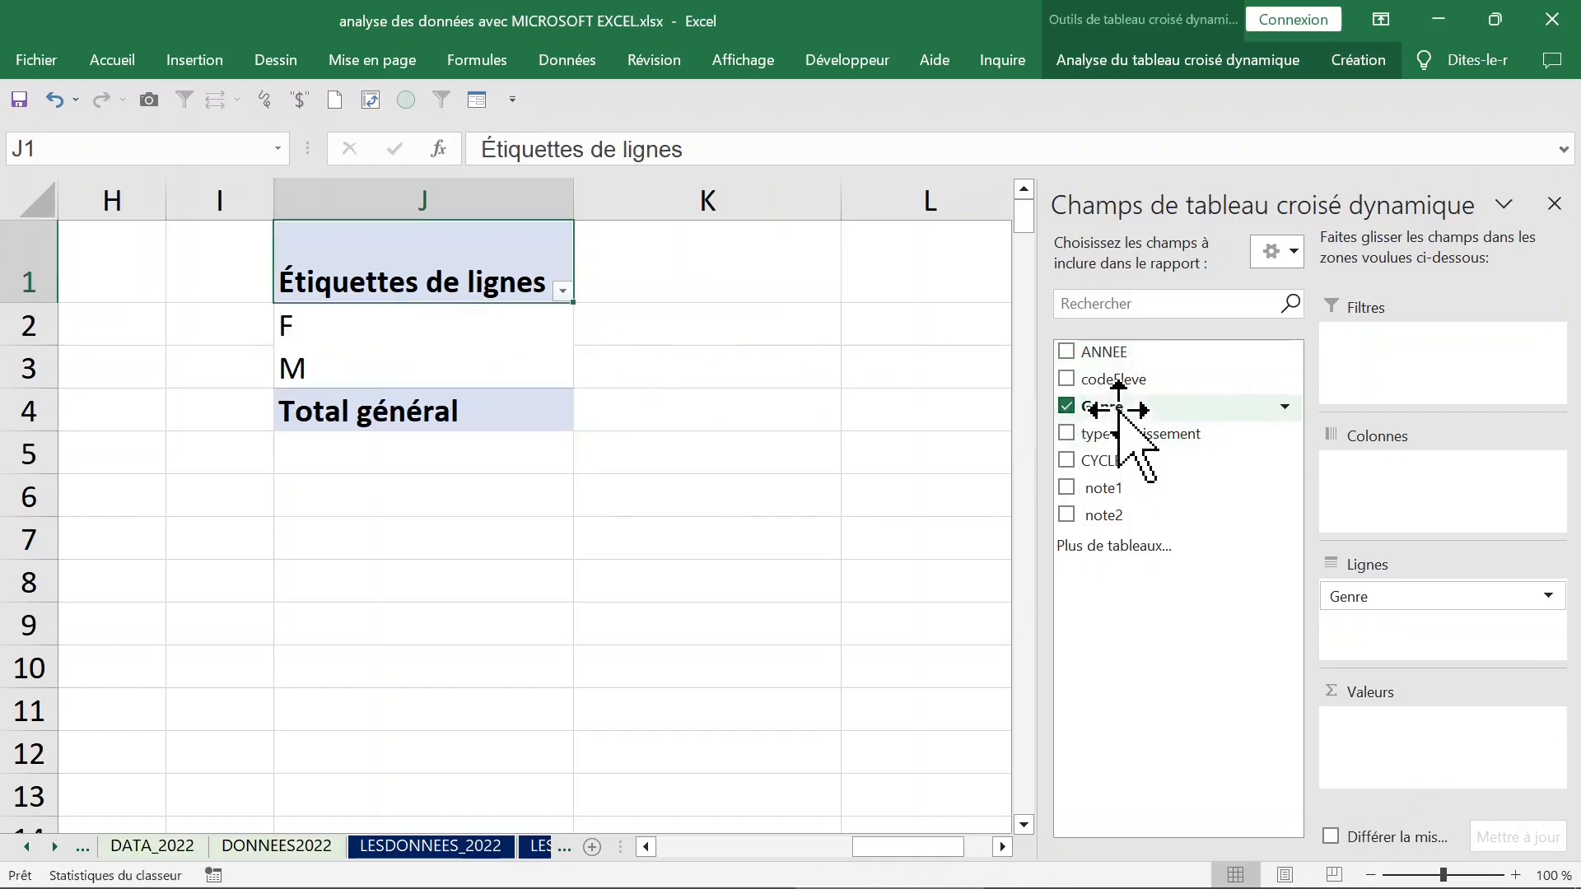
# Add Genre to the pivot table's values as a count and check the counts for F and M.
pyautogui.moveTo(1119, 407); pyautogui.dragTo(1379, 722)
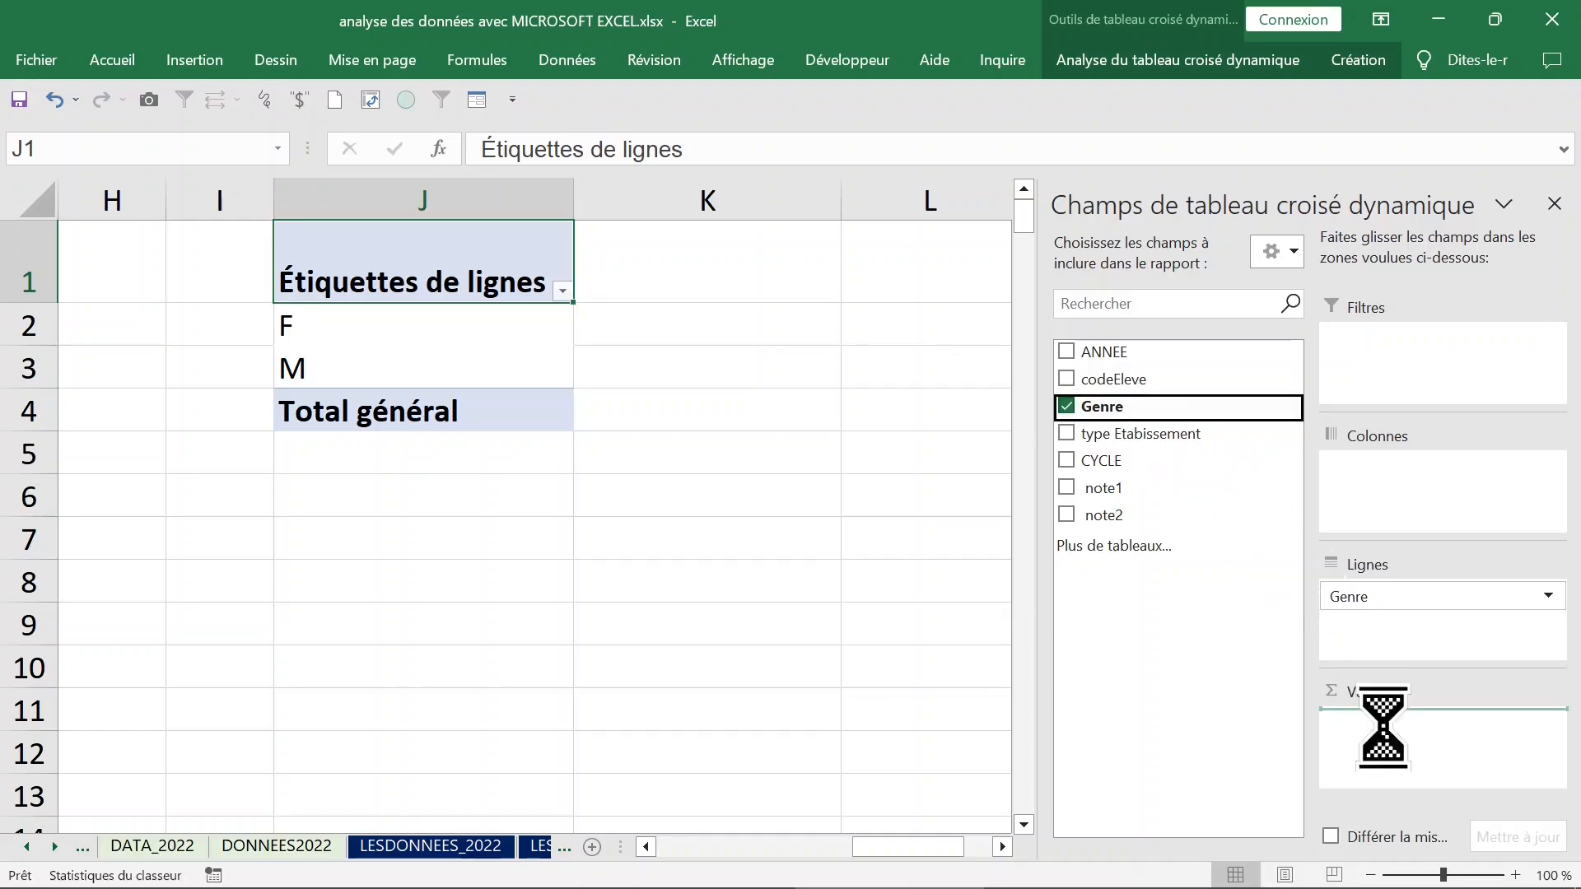
pyautogui.click(784, 334)
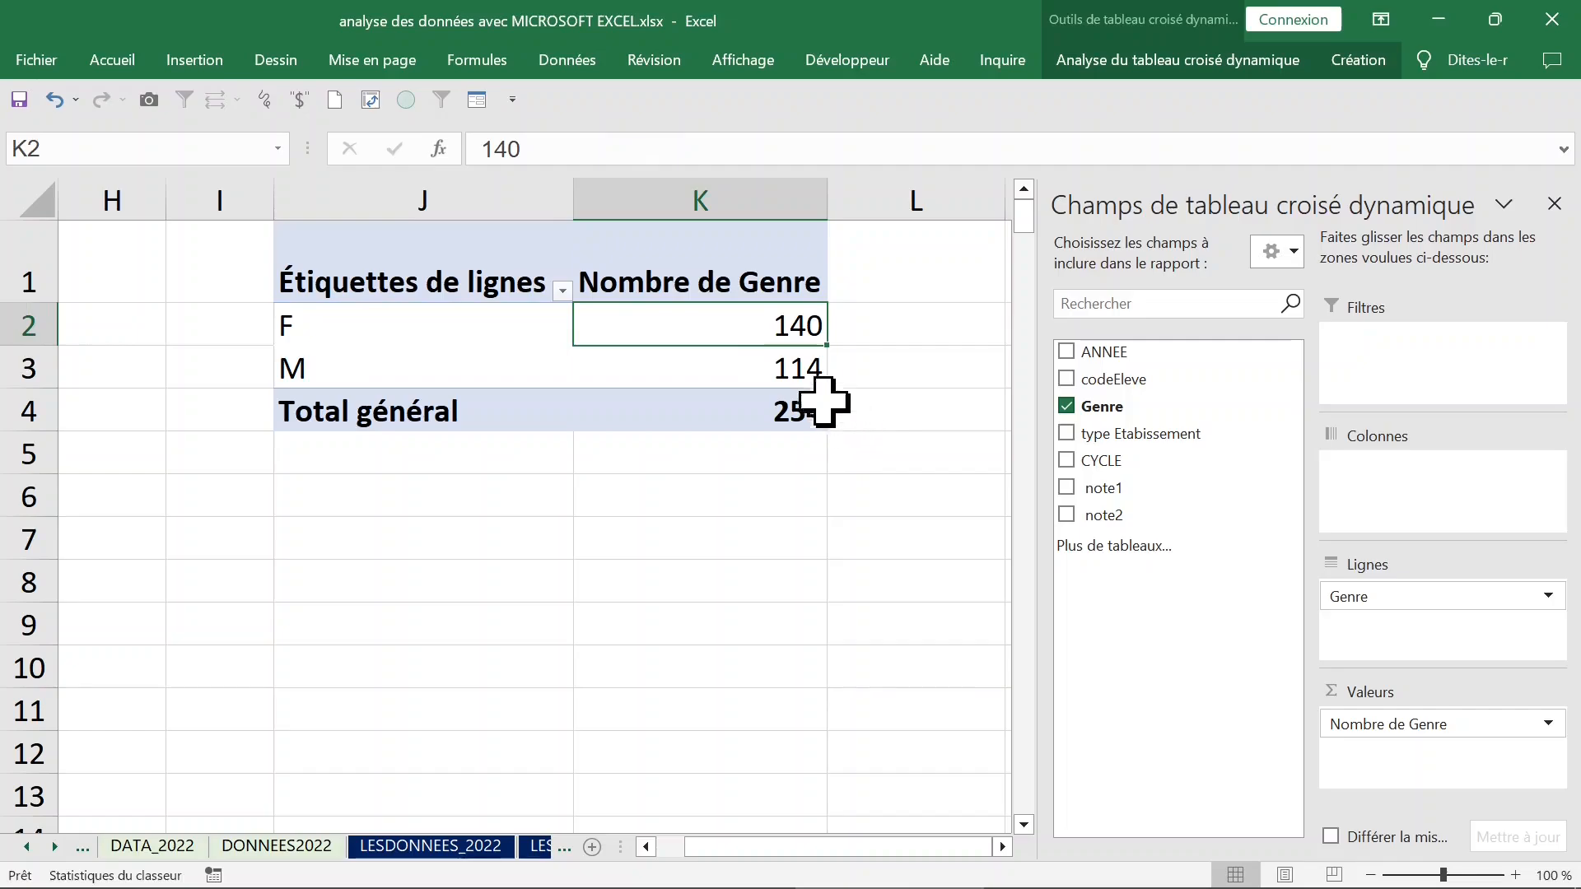
pyautogui.click(763, 372)
pyautogui.click(760, 338)
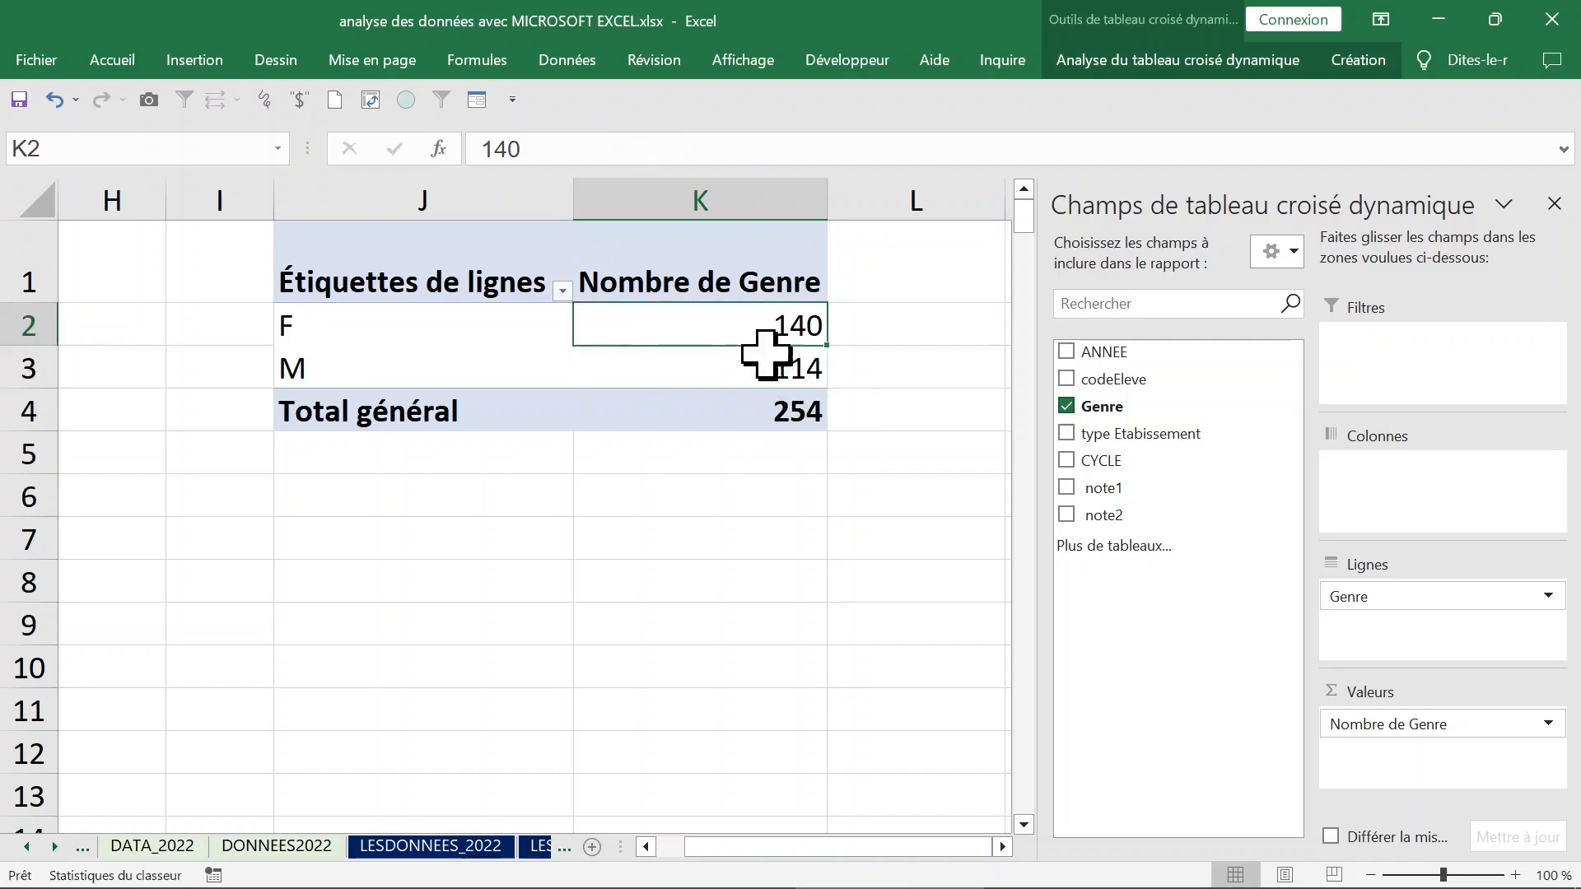
# Add Genre a second time to the pivot table's values as a count and close the field list.
pyautogui.click(766, 400)
pyautogui.moveTo(1114, 416)
pyautogui.mouseDown()
pyautogui.moveTo(1420, 759)
pyautogui.moveTo(1405, 752)
pyautogui.mouseUp()
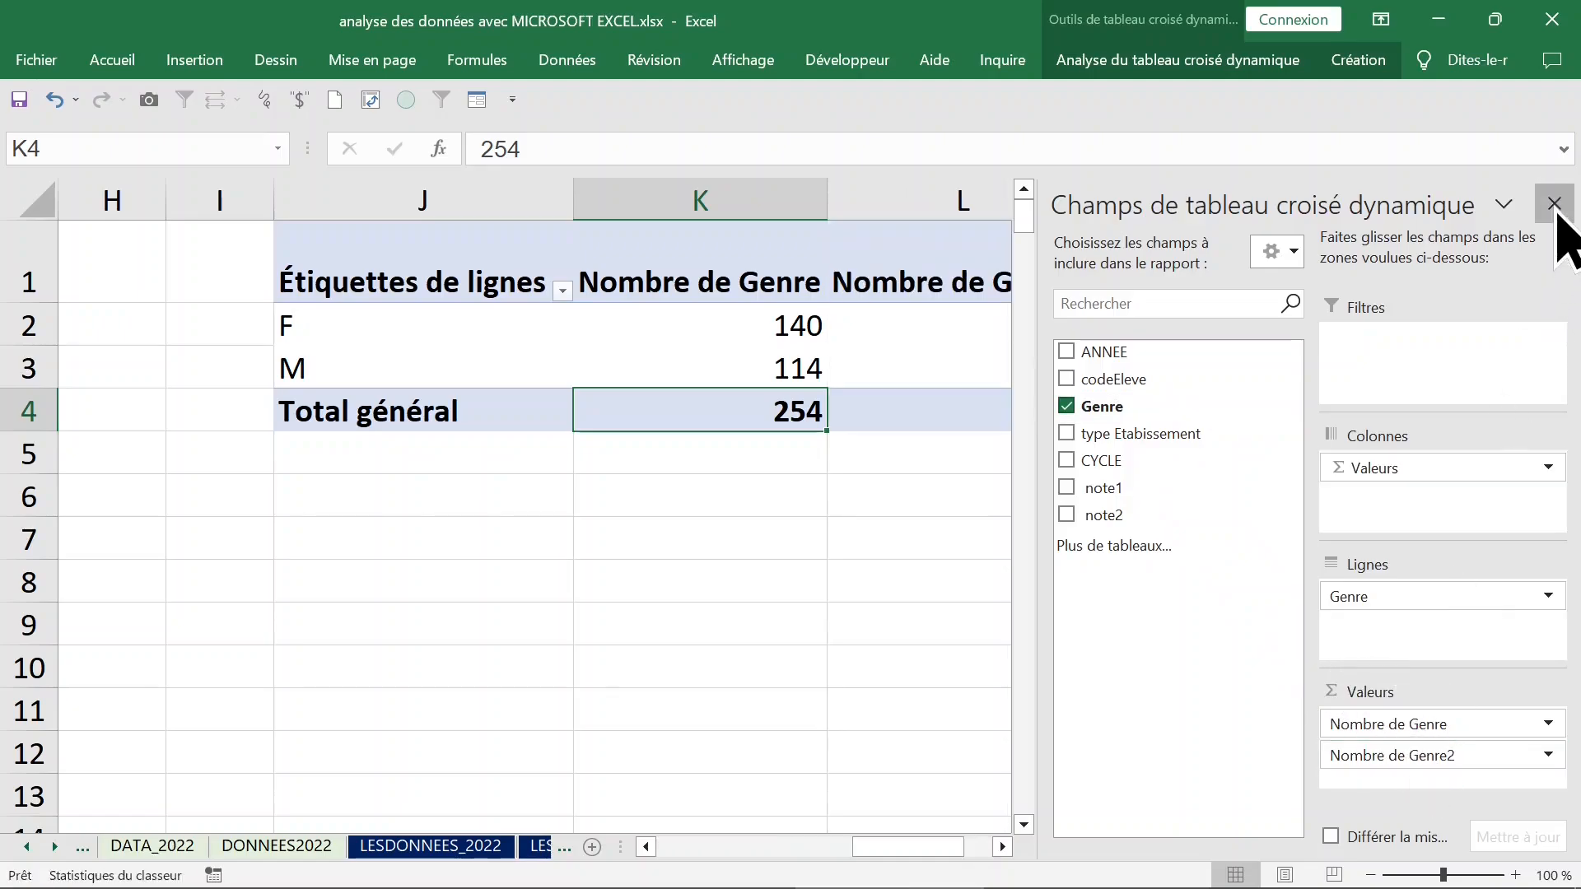
pyautogui.click(1555, 203)
pyautogui.click(699, 292)
pyautogui.click(906, 329)
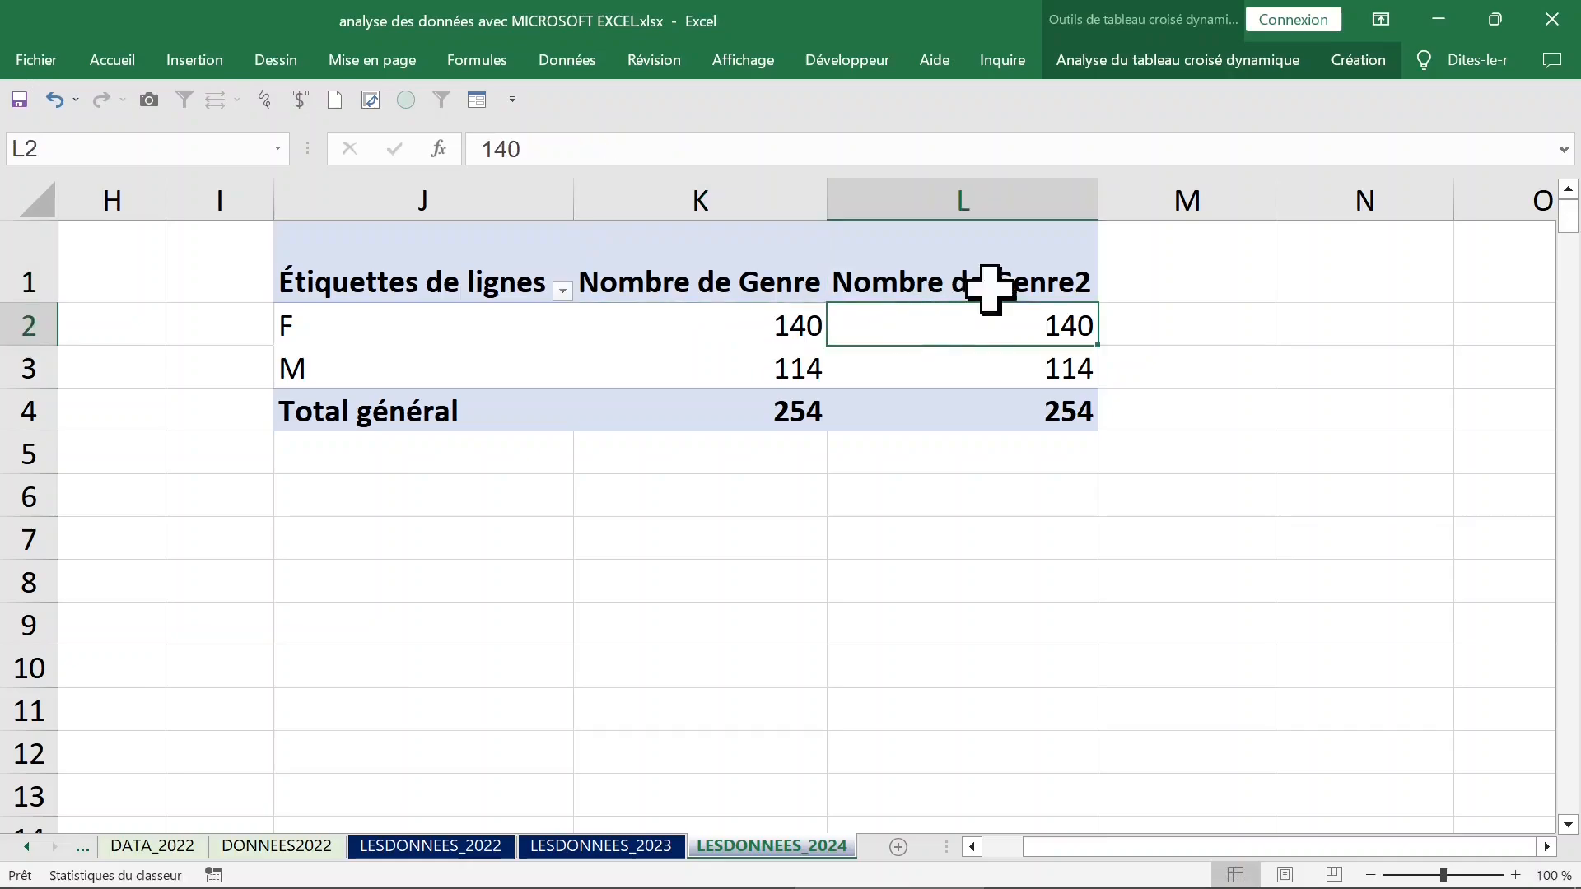
# Show the second Genre count as a percentage of the column total (% du total de la colonne).
pyautogui.click(986, 284)
pyautogui.click(1015, 331)
pyautogui.click(971, 201)
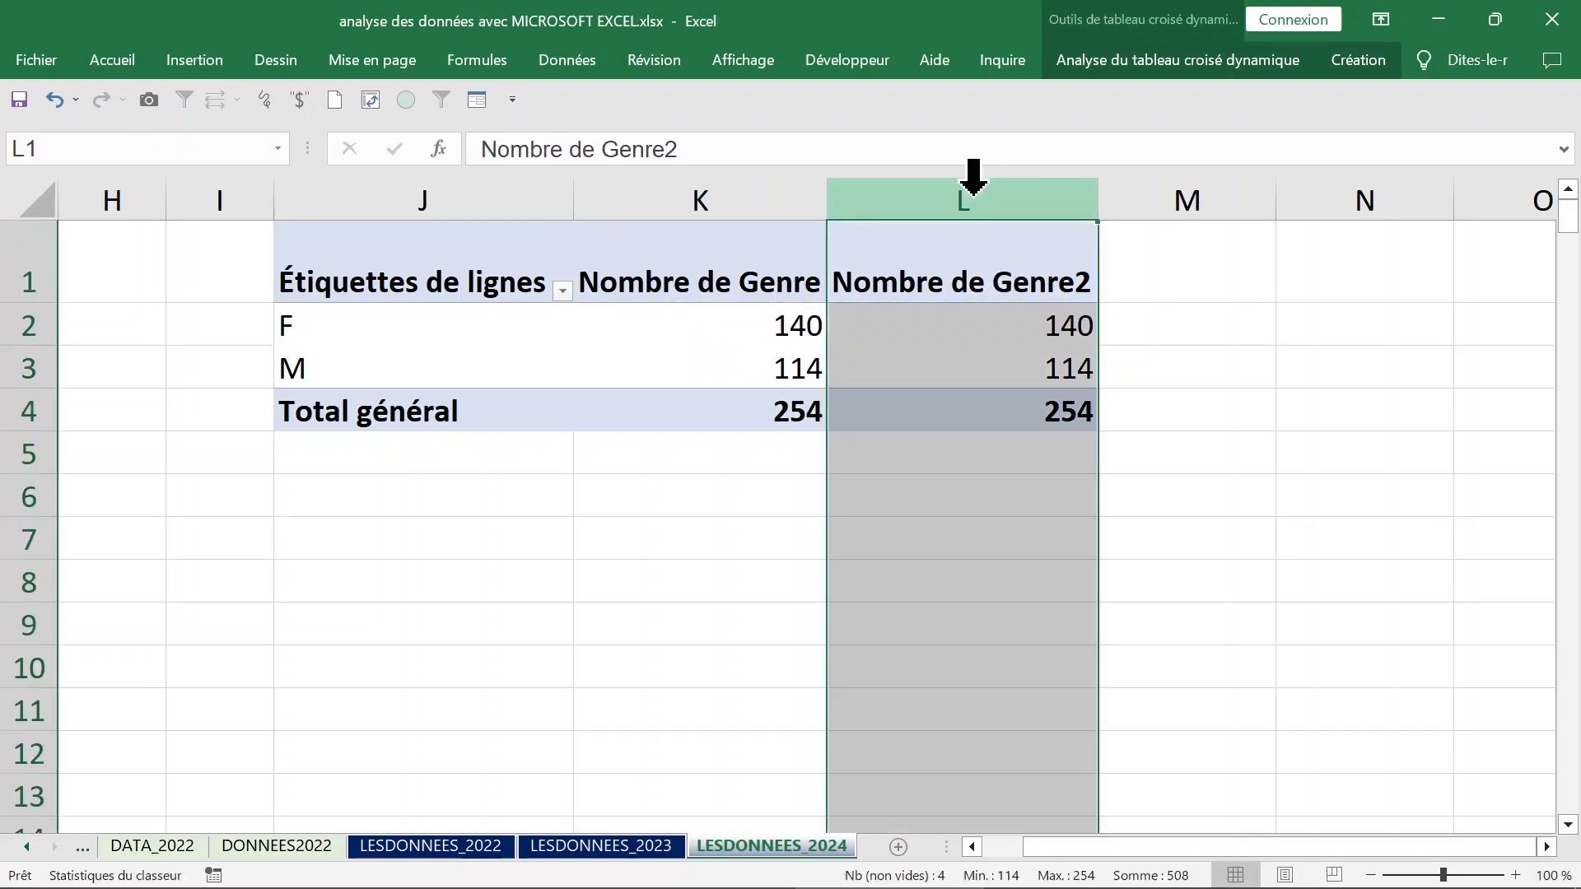
pyautogui.click(925, 325)
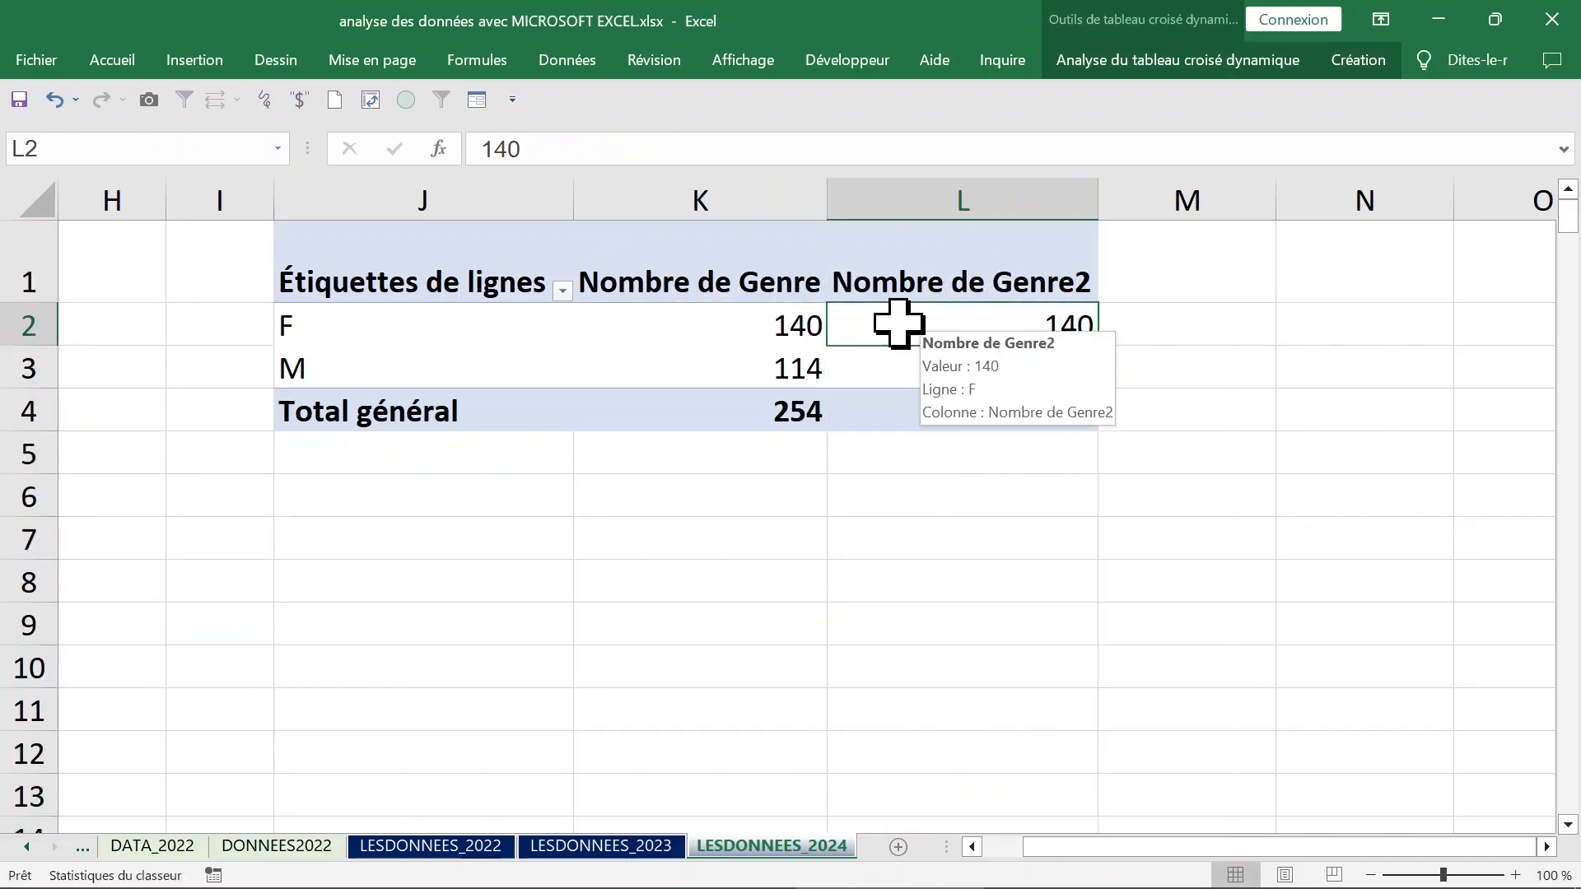
pyautogui.rightClick(900, 328)
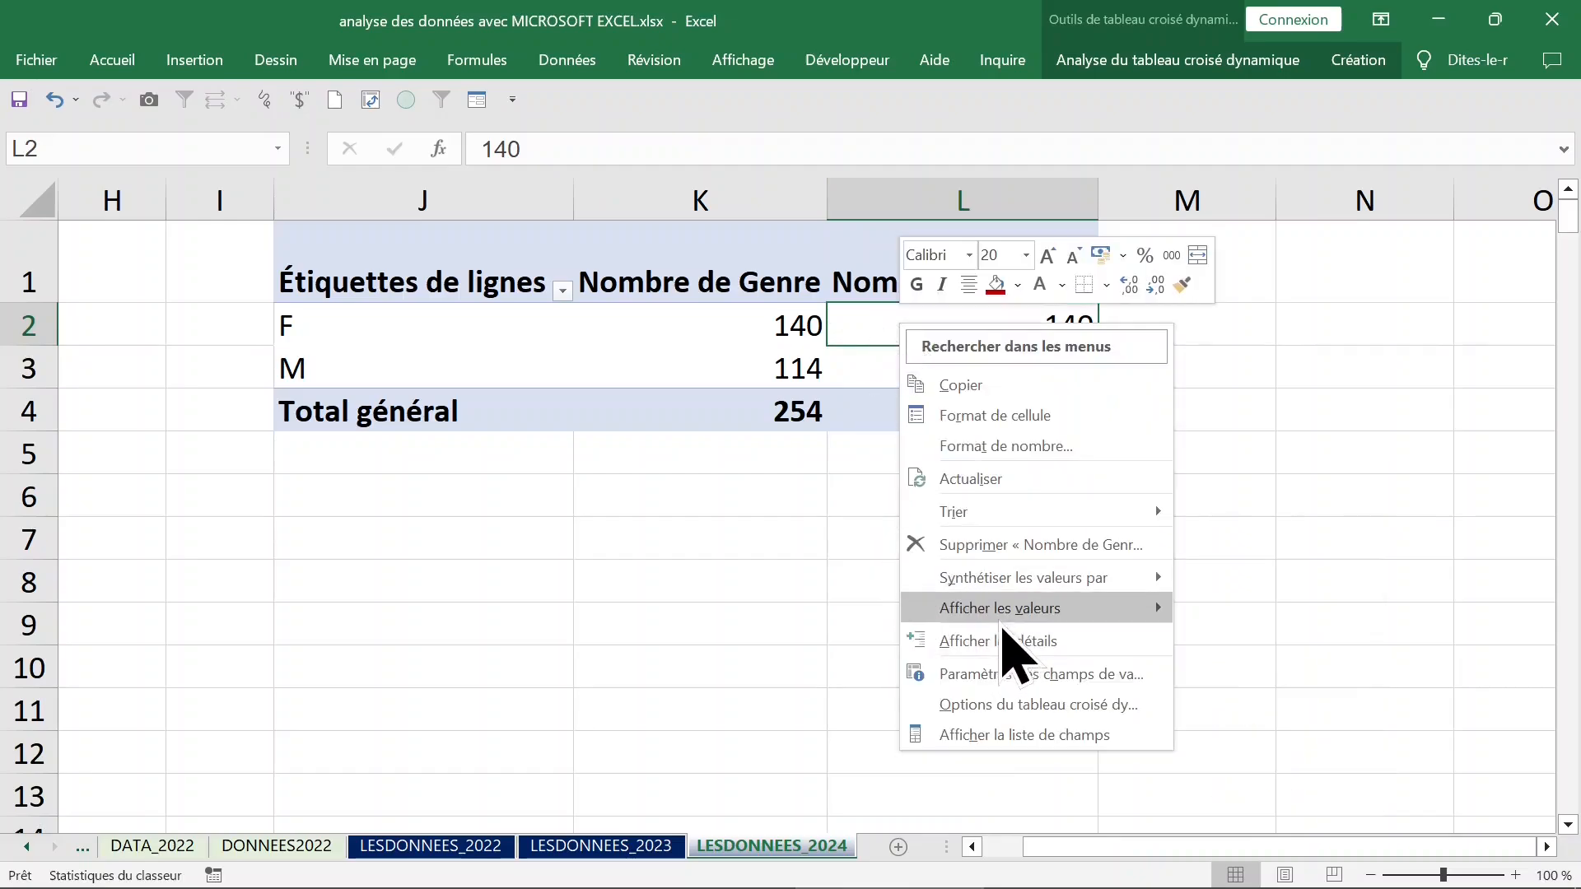
pyautogui.moveTo(1004, 619)
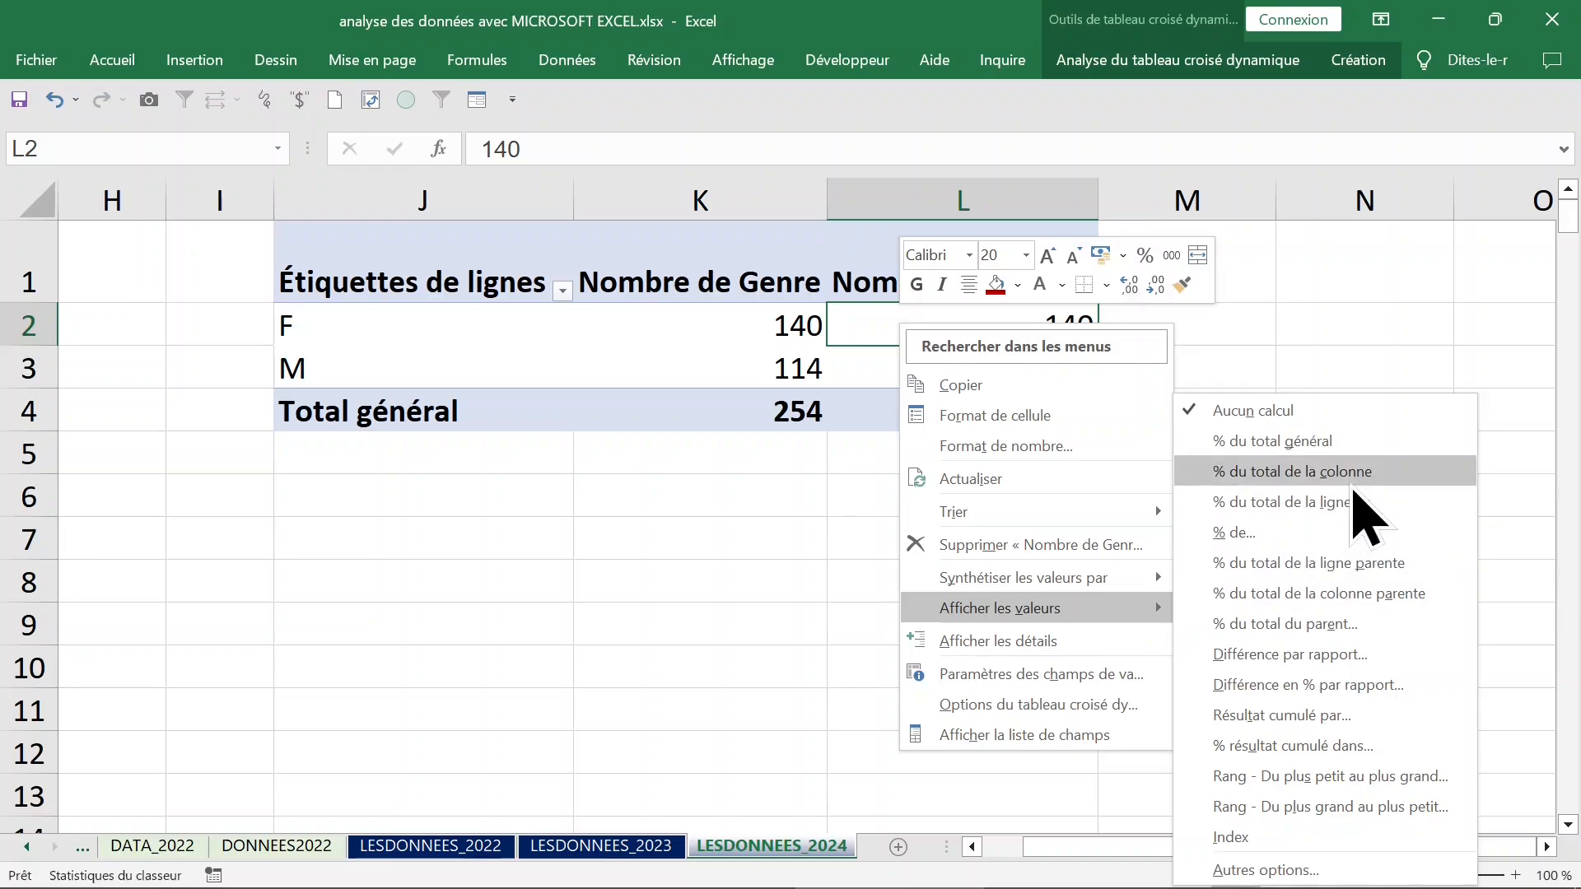
pyautogui.click(1308, 472)
# Rename the percentage column's header to % and narrow column L.
pyautogui.click(1017, 283)
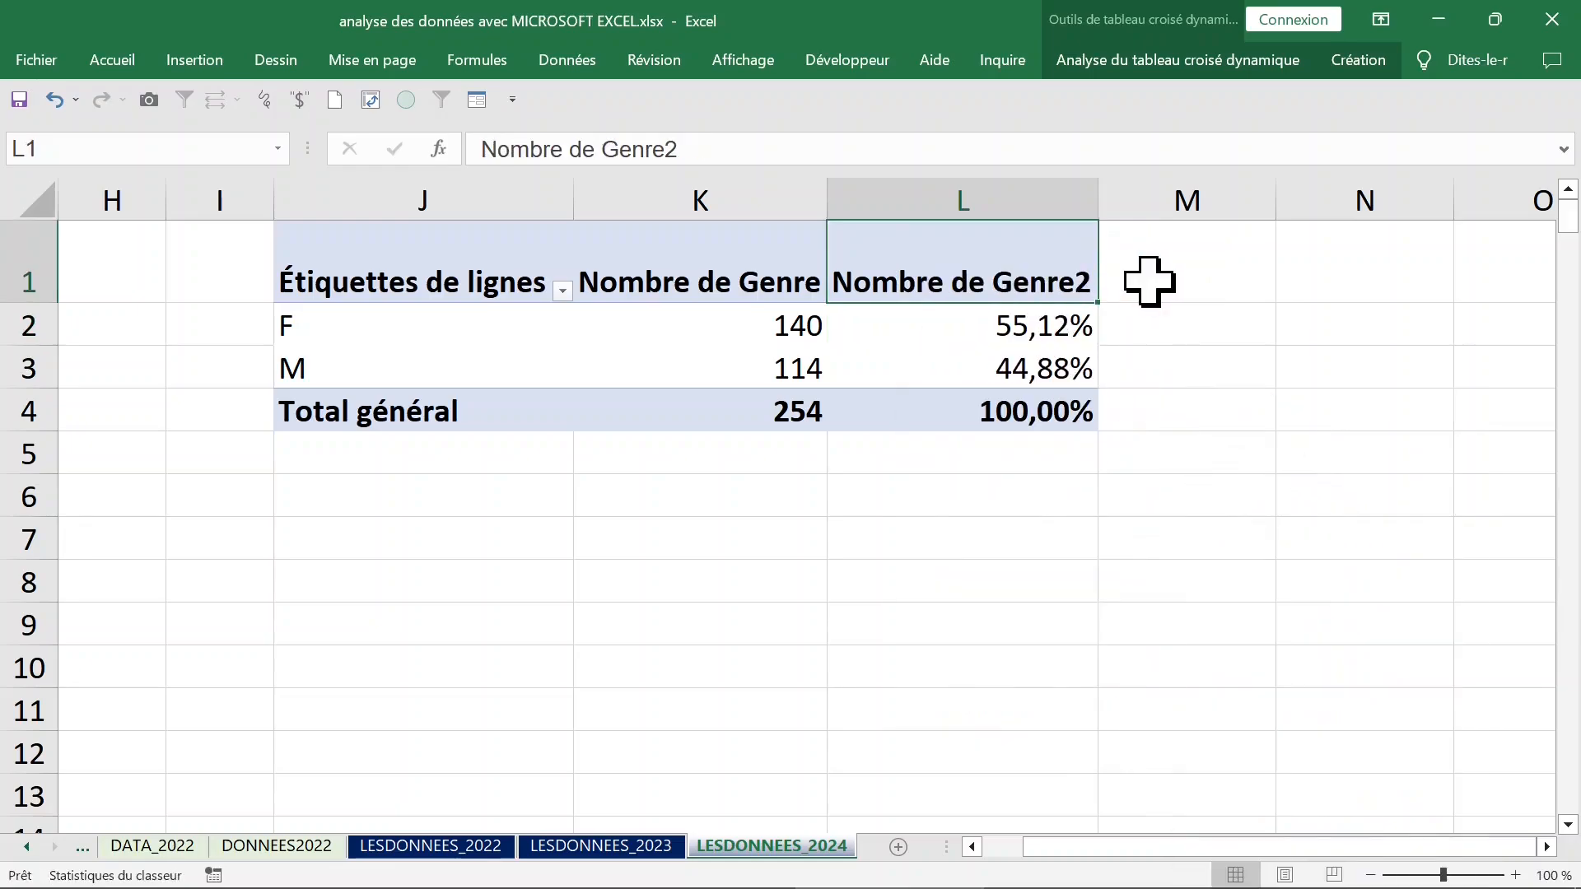
pyautogui.write('%')
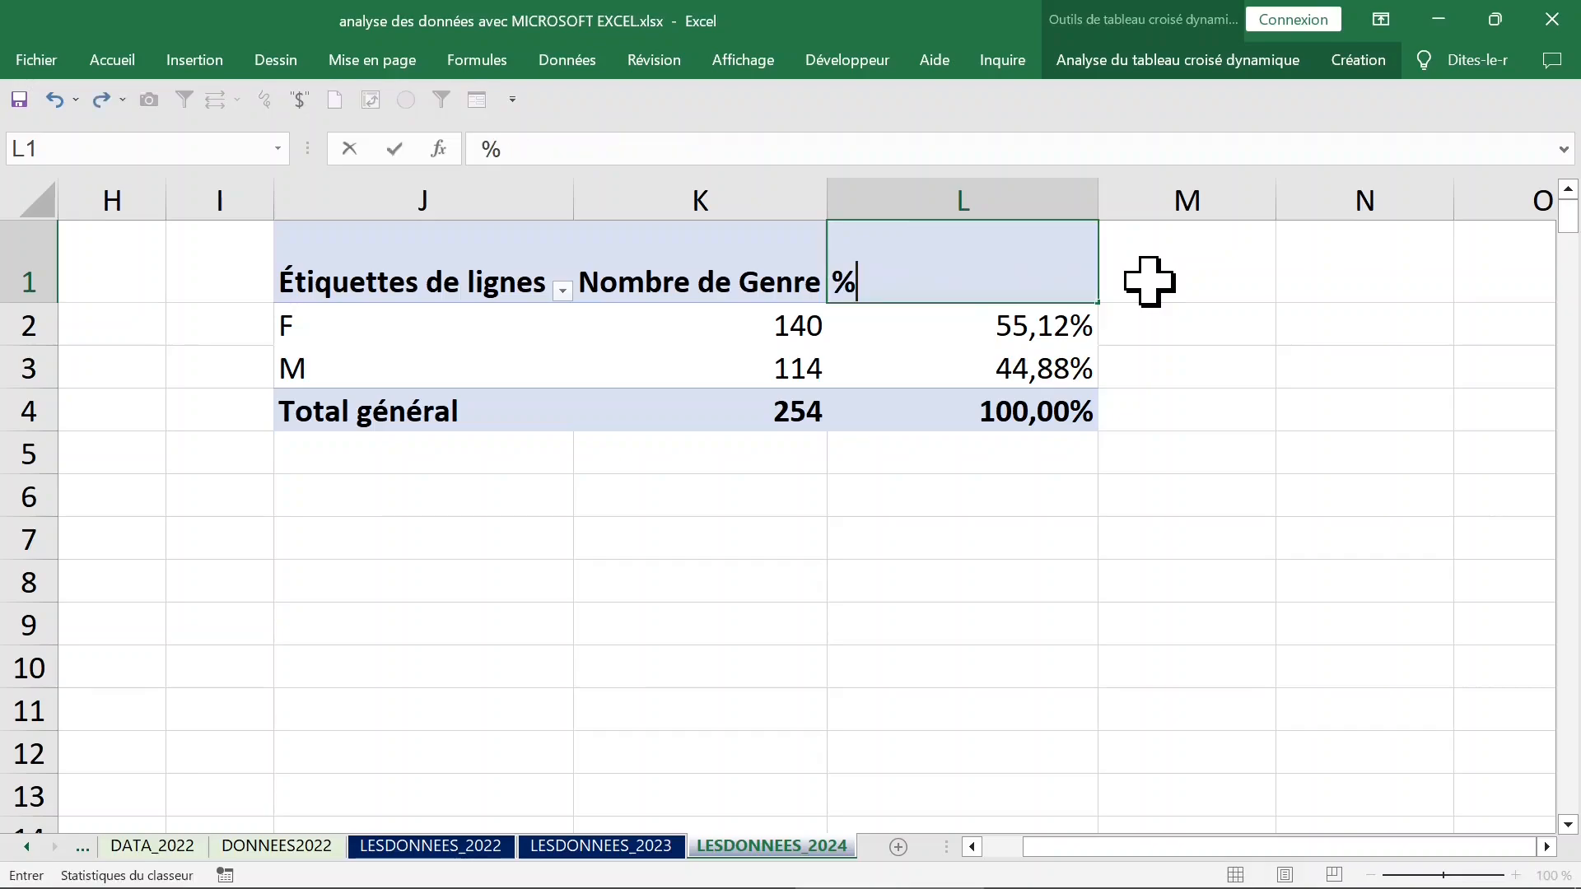
pyautogui.click(854, 363)
pyautogui.click(921, 318)
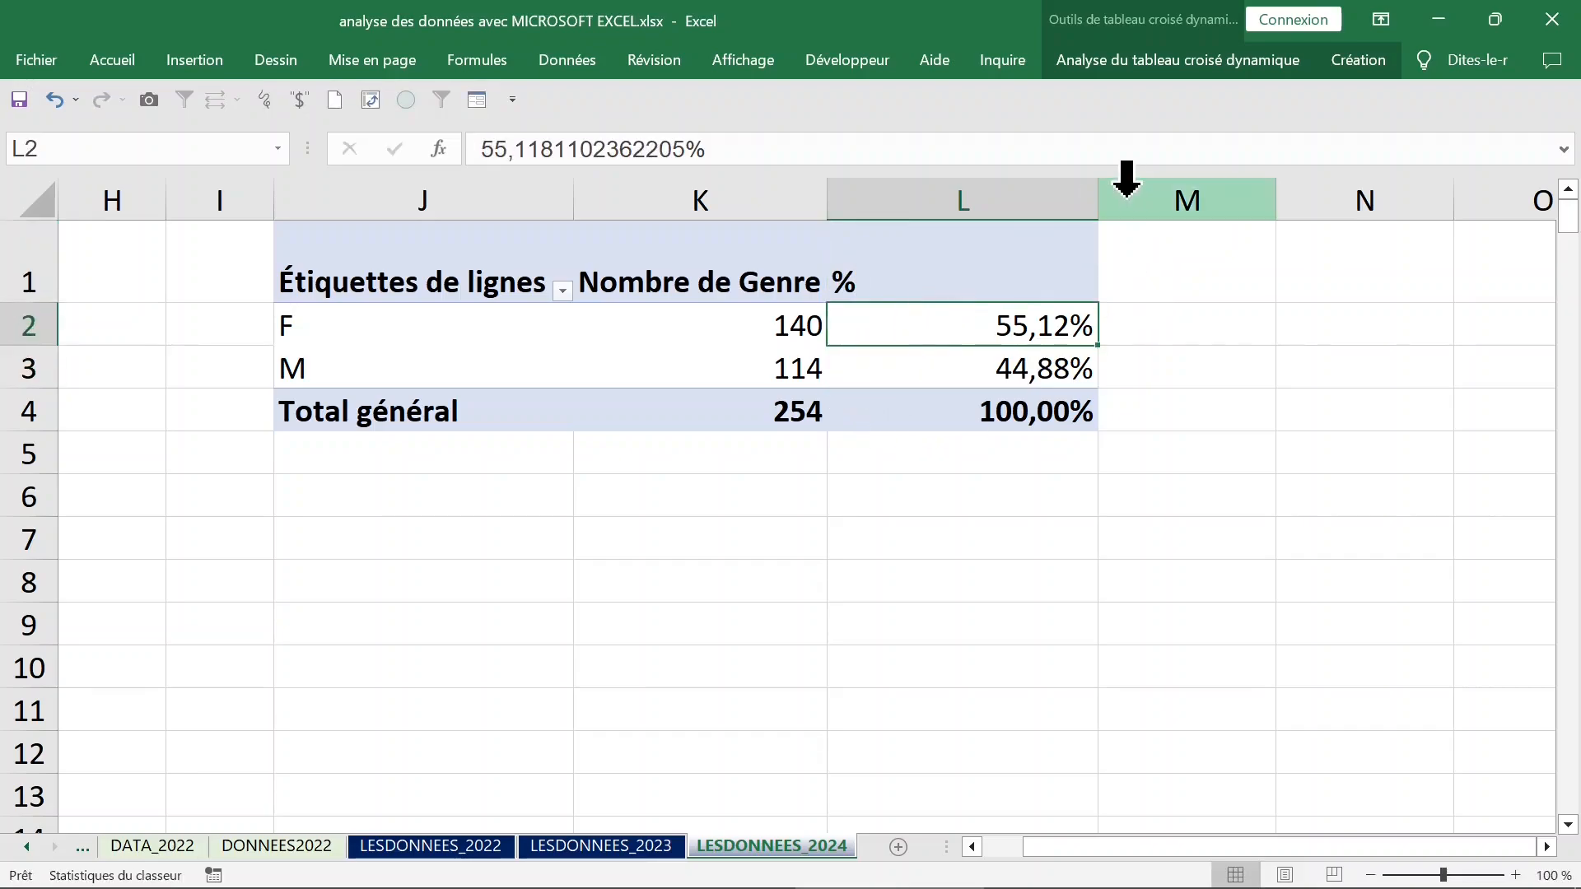
pyautogui.moveTo(1097, 202); pyautogui.dragTo(953, 202)
# Reopen the pivot table's field list, add CYCLE to the row labels beneath Genre, and close the list.
pyautogui.moveTo(451, 341); pyautogui.dragTo(478, 375)
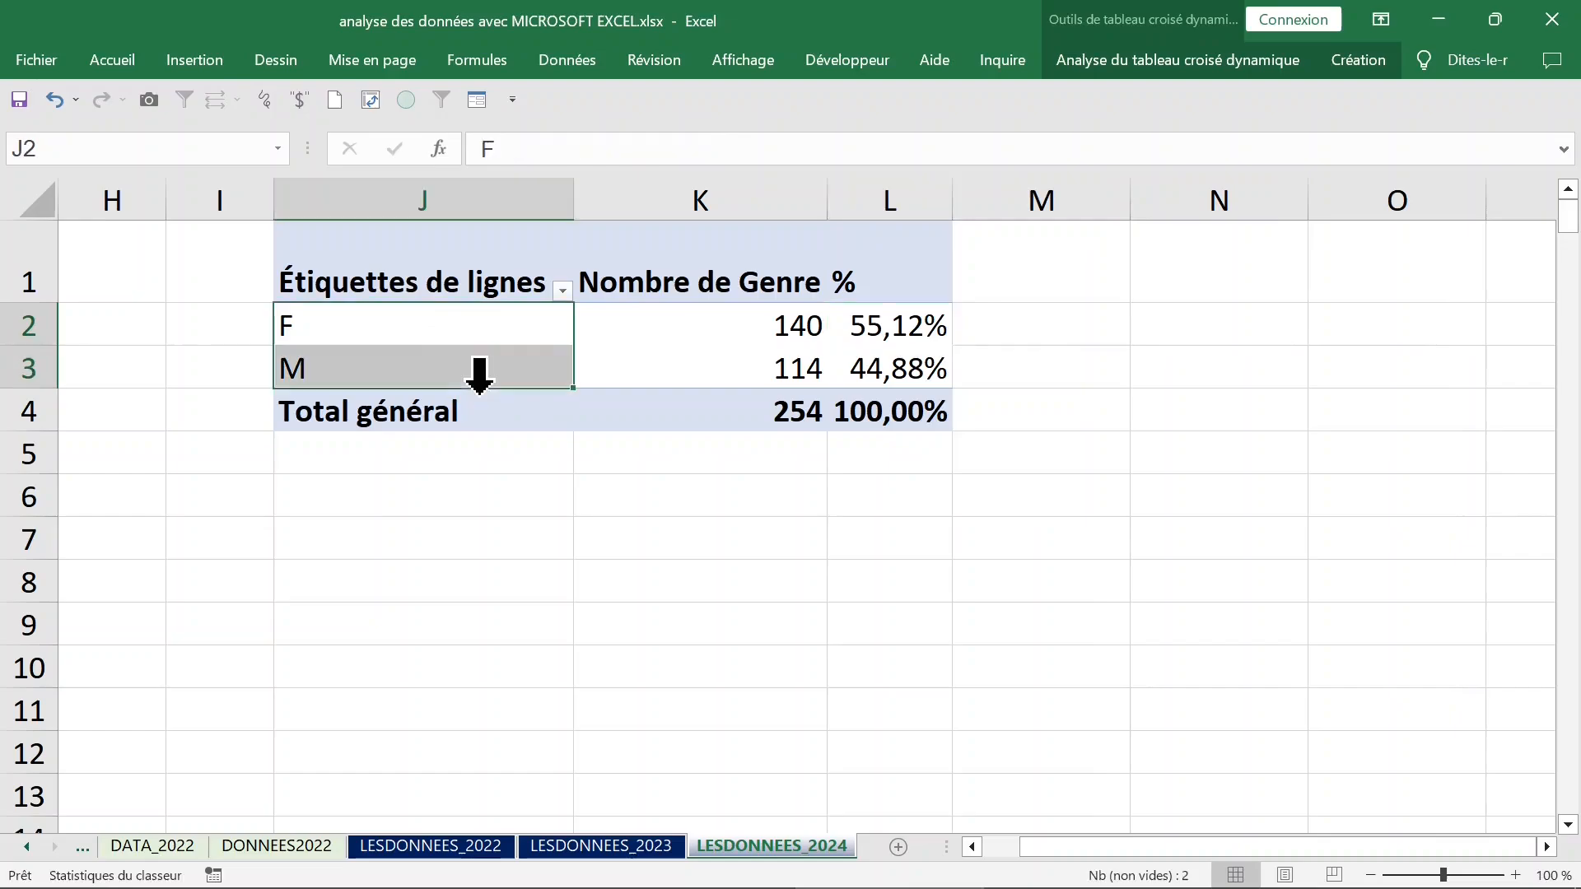
pyautogui.click(671, 323)
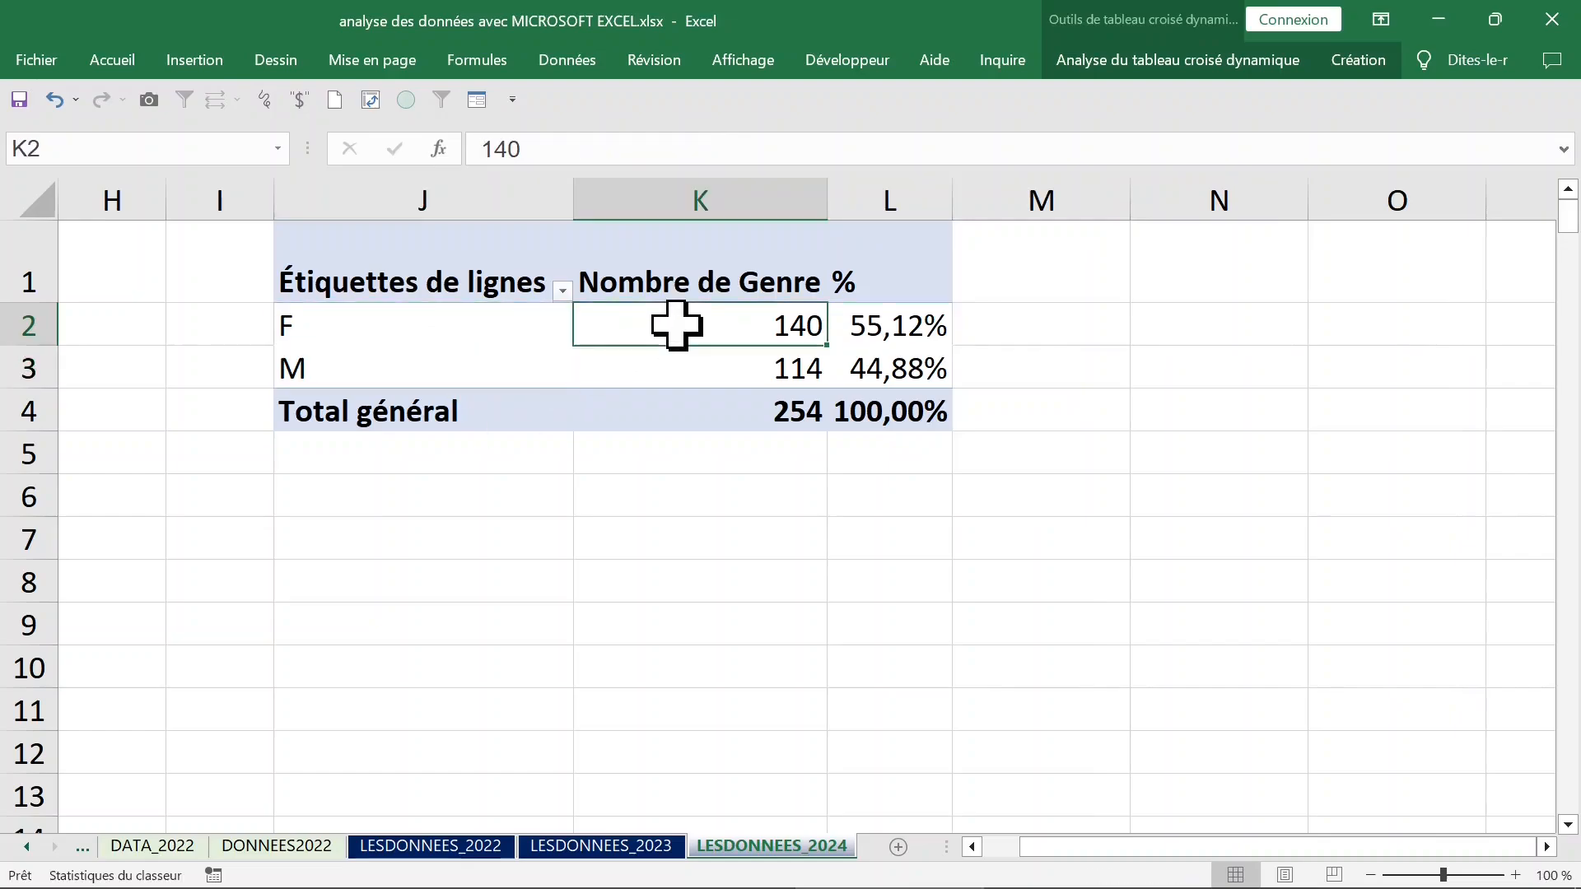
pyautogui.rightClick(618, 325)
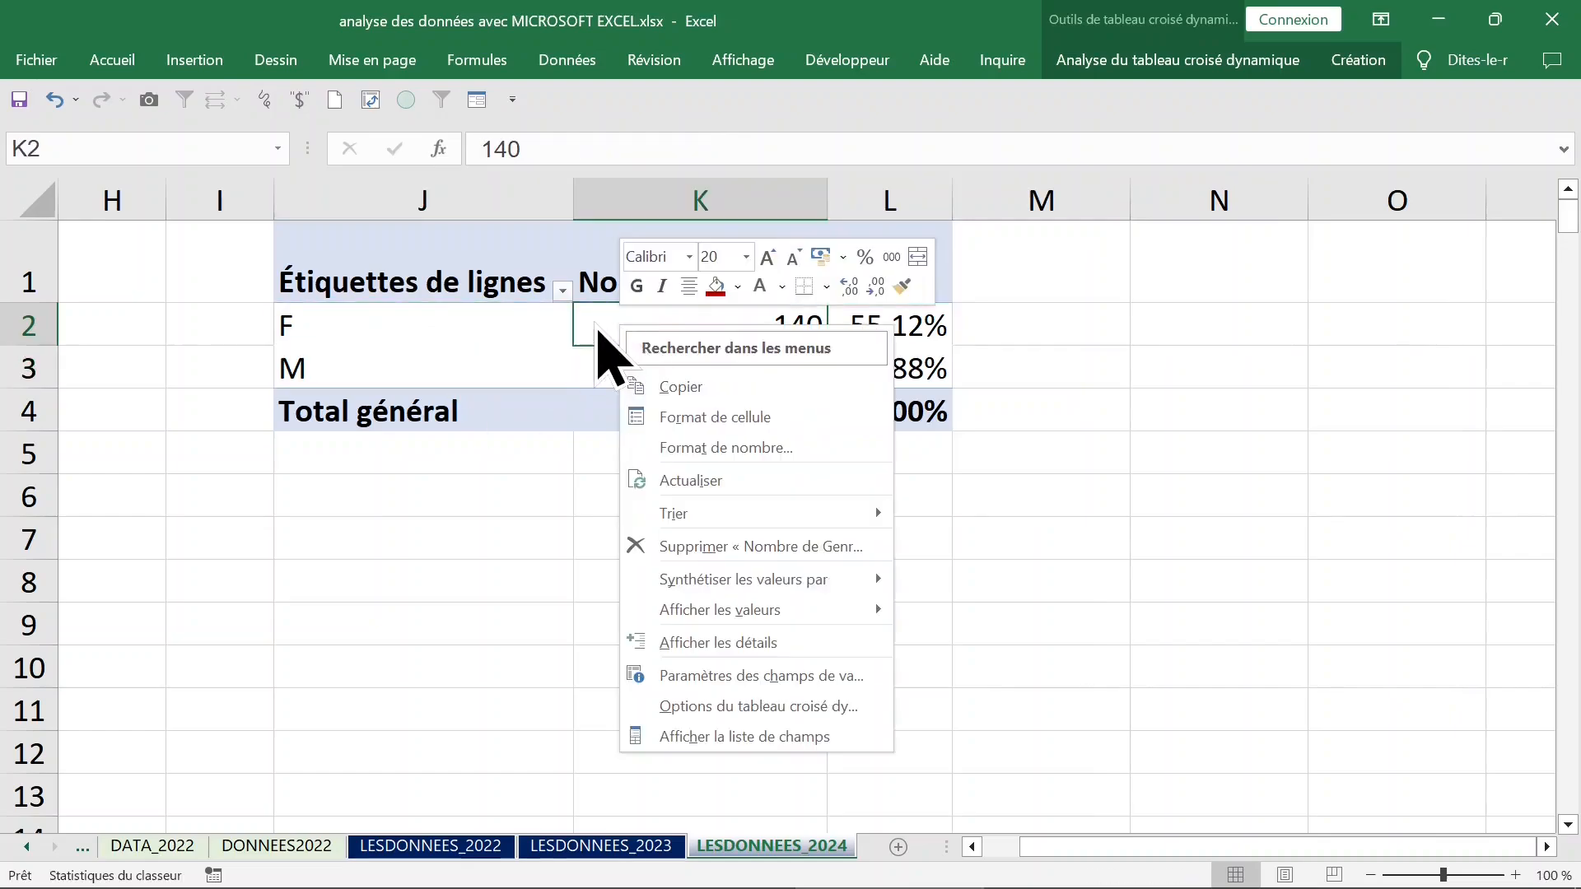
pyautogui.click(700, 732)
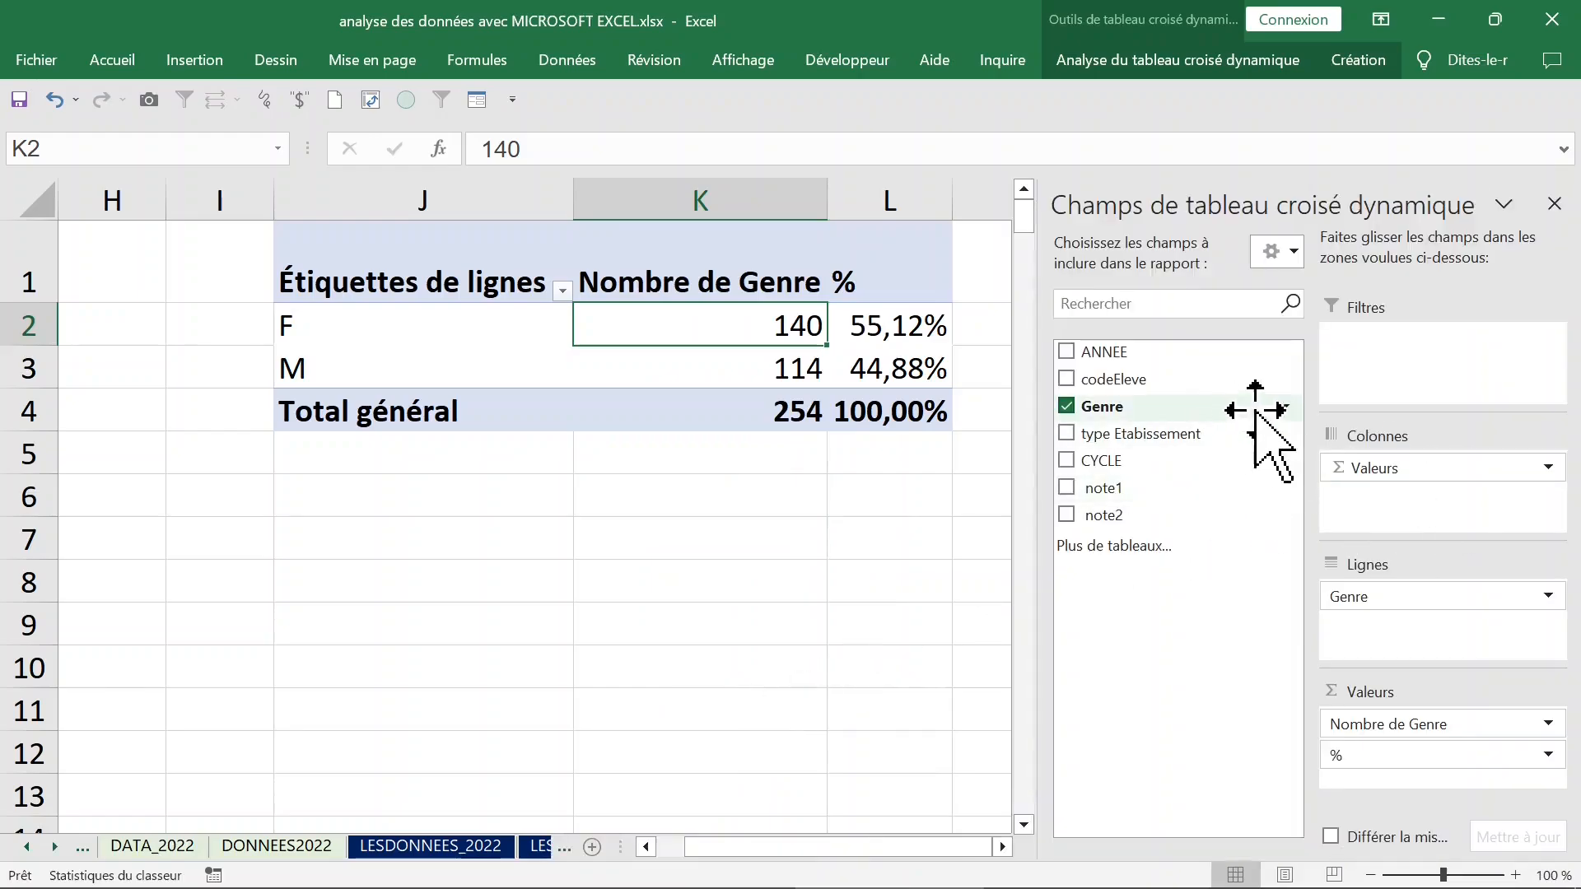
pyautogui.click(1066, 461)
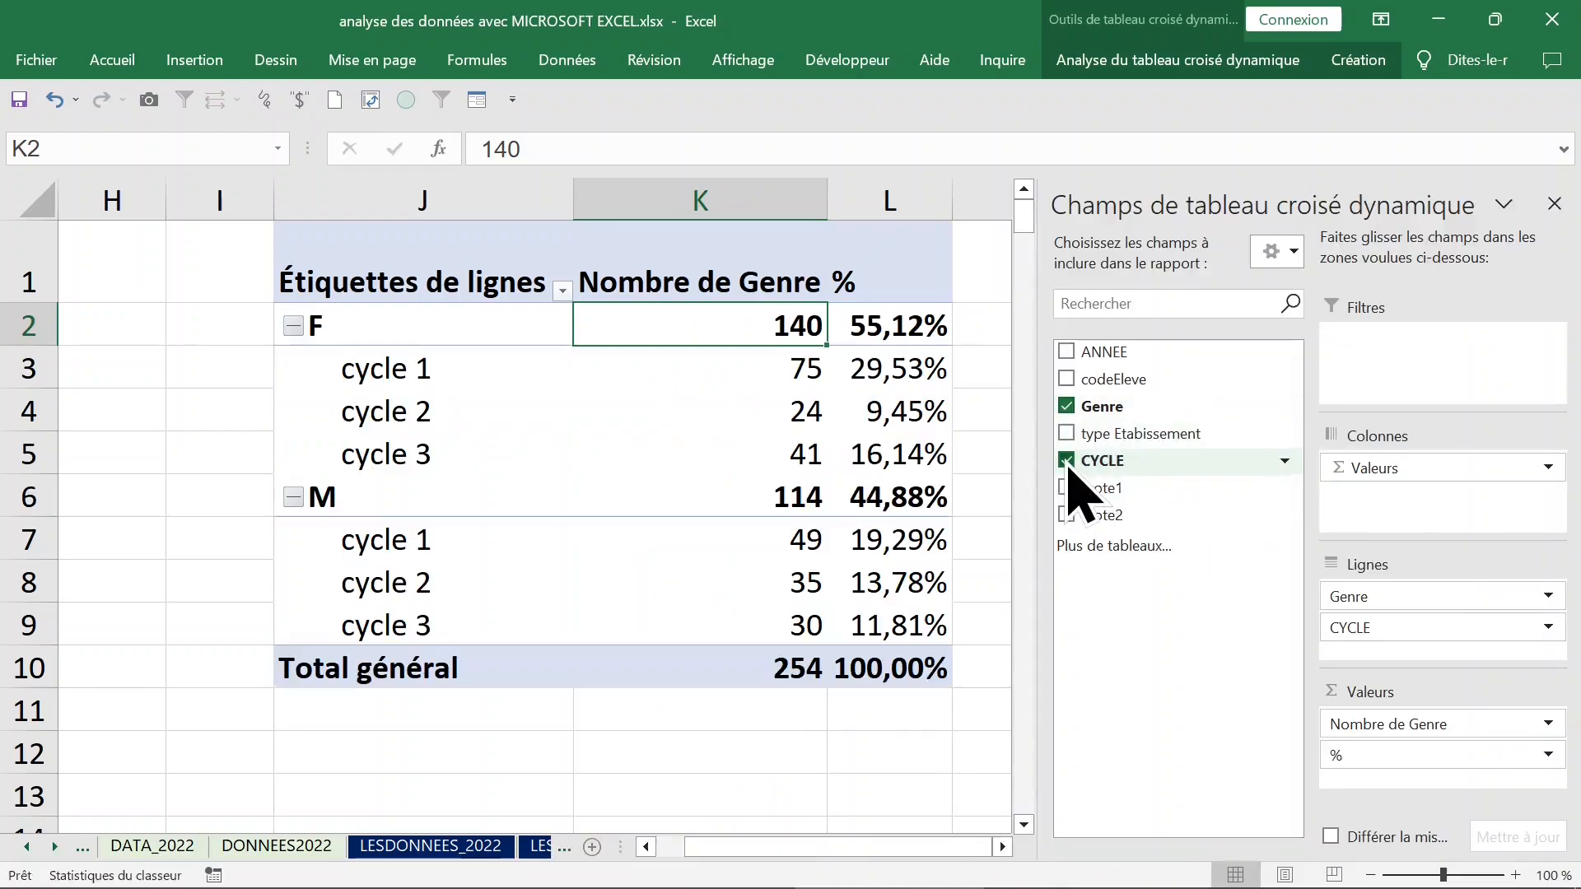
pyautogui.click(1554, 203)
# Change the pivot table's report layout to tabular form (Afficher sous forme tabulaire).
pyautogui.click(763, 366)
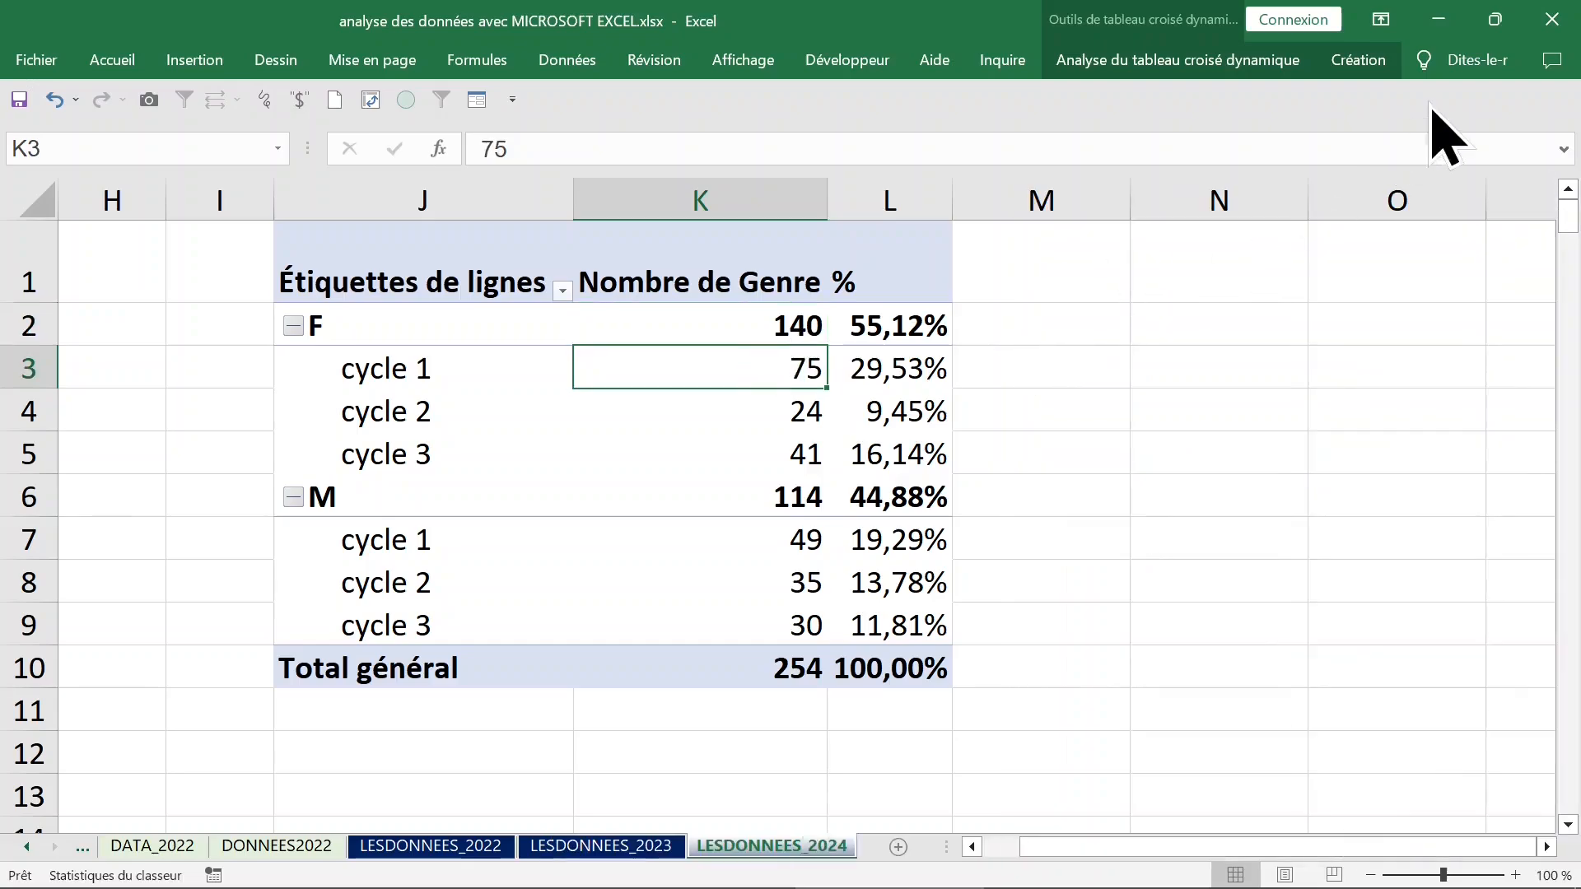
pyautogui.click(1387, 64)
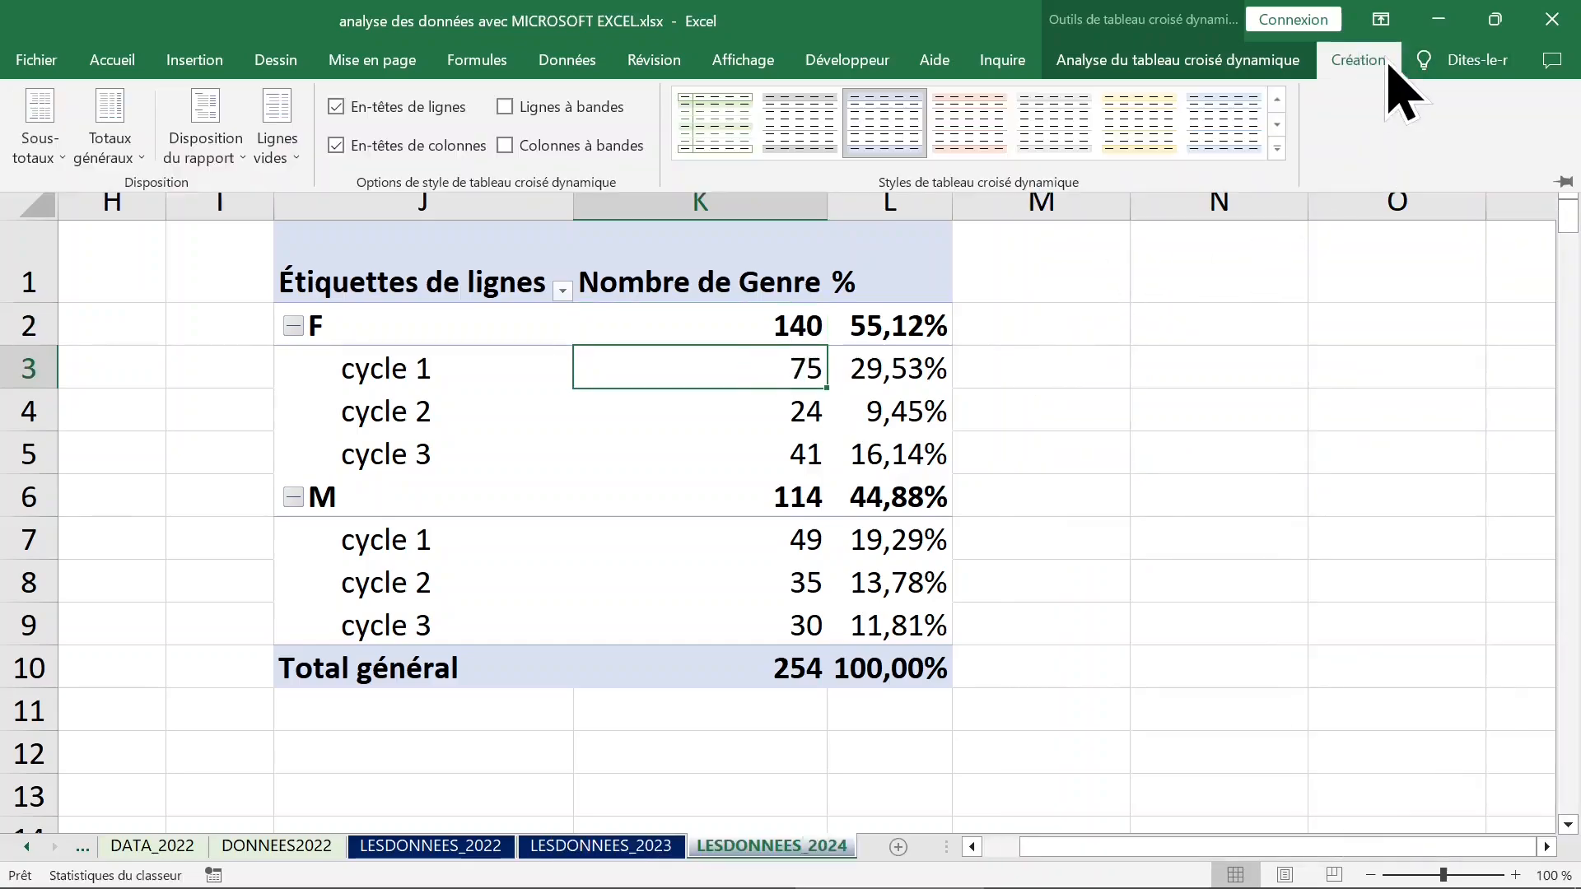
pyautogui.click(224, 156)
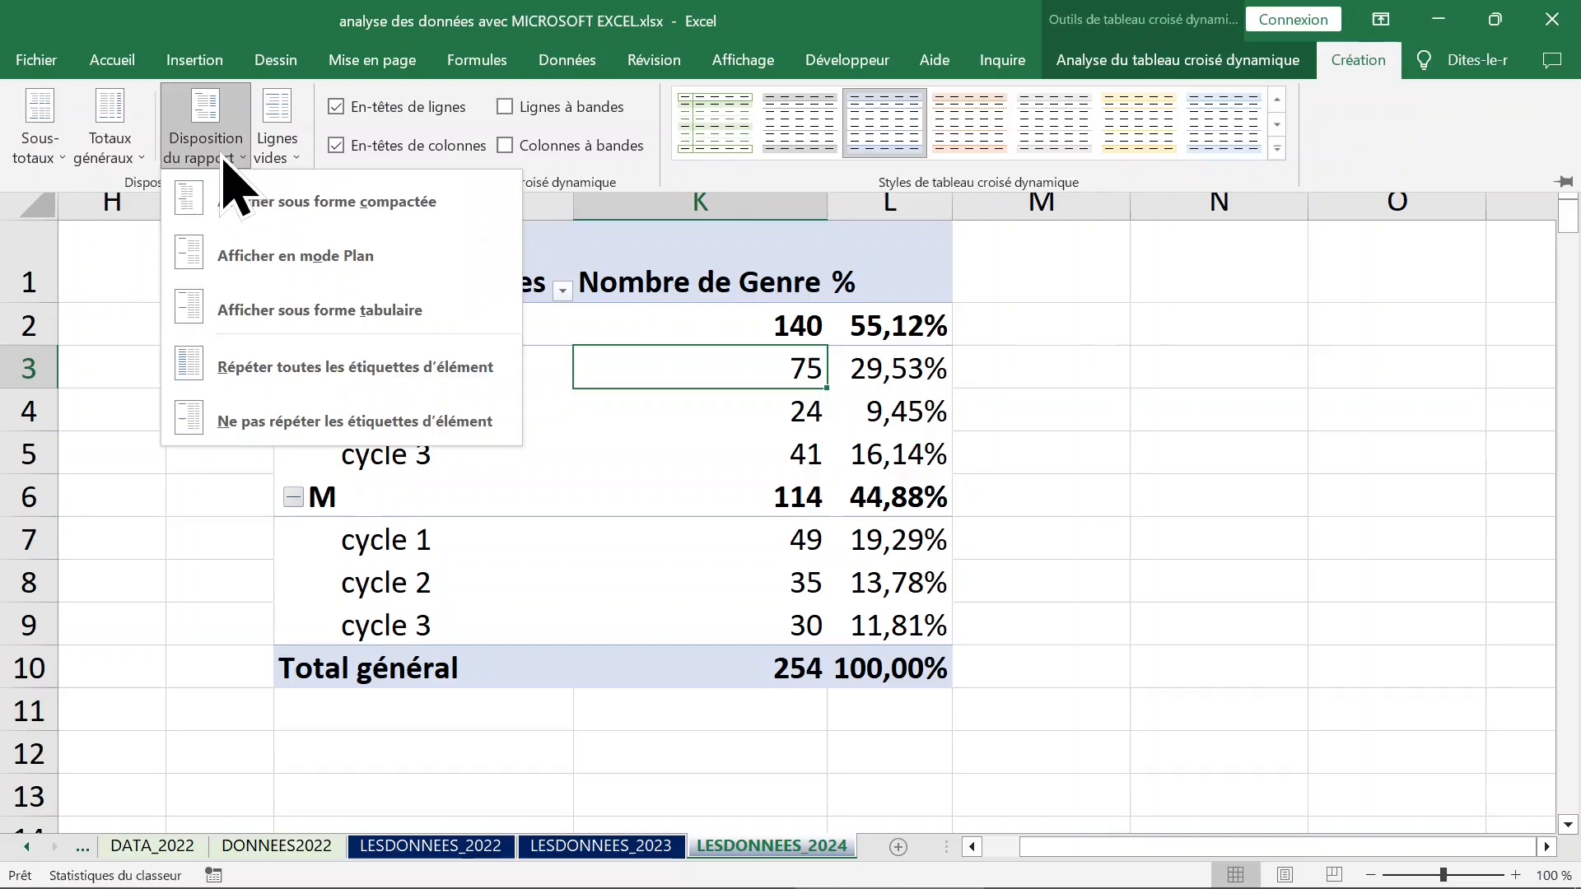
pyautogui.click(252, 326)
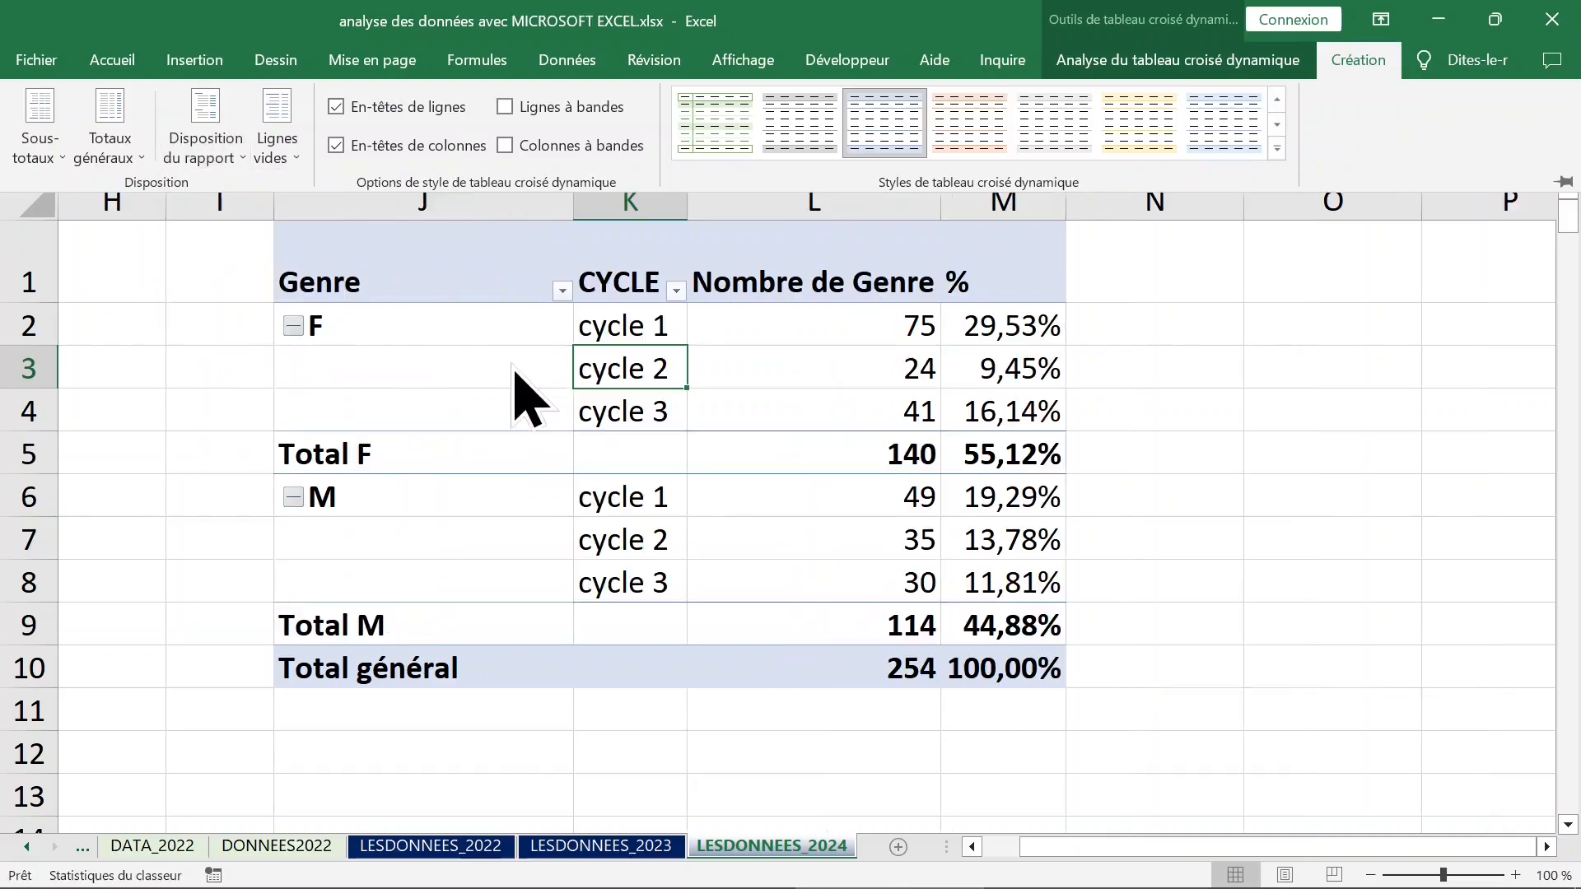
# Examine the F and M groups in the tabular layout, including the empty Genre cells beside each cycle.
pyautogui.click(411, 339)
pyautogui.moveTo(419, 323); pyautogui.dragTo(897, 450)
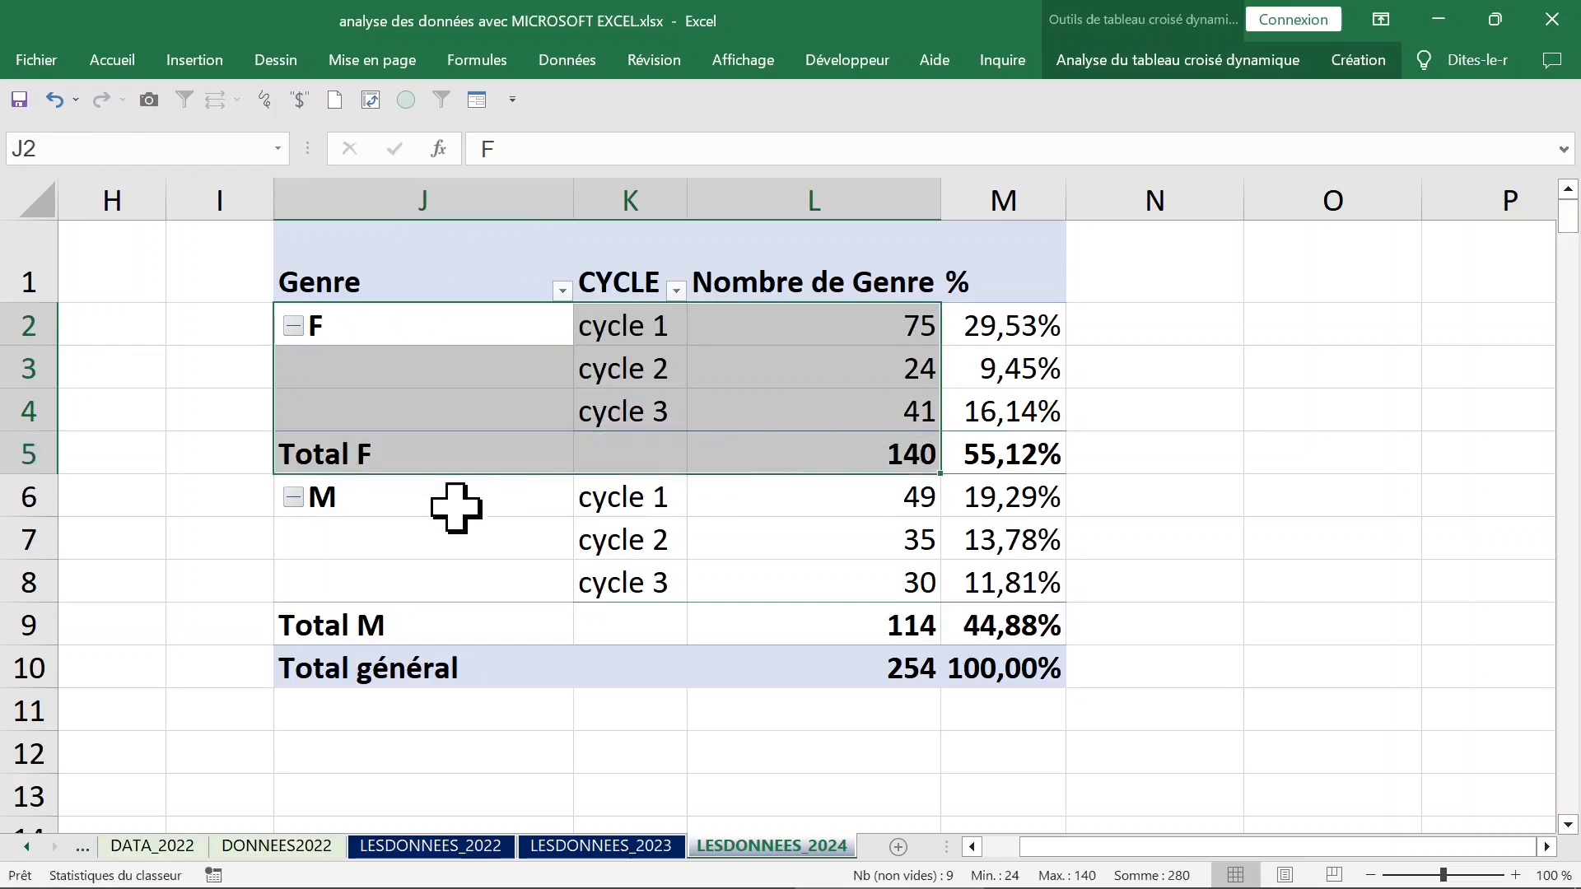
pyautogui.moveTo(455, 504); pyautogui.dragTo(924, 626)
pyautogui.click(576, 398)
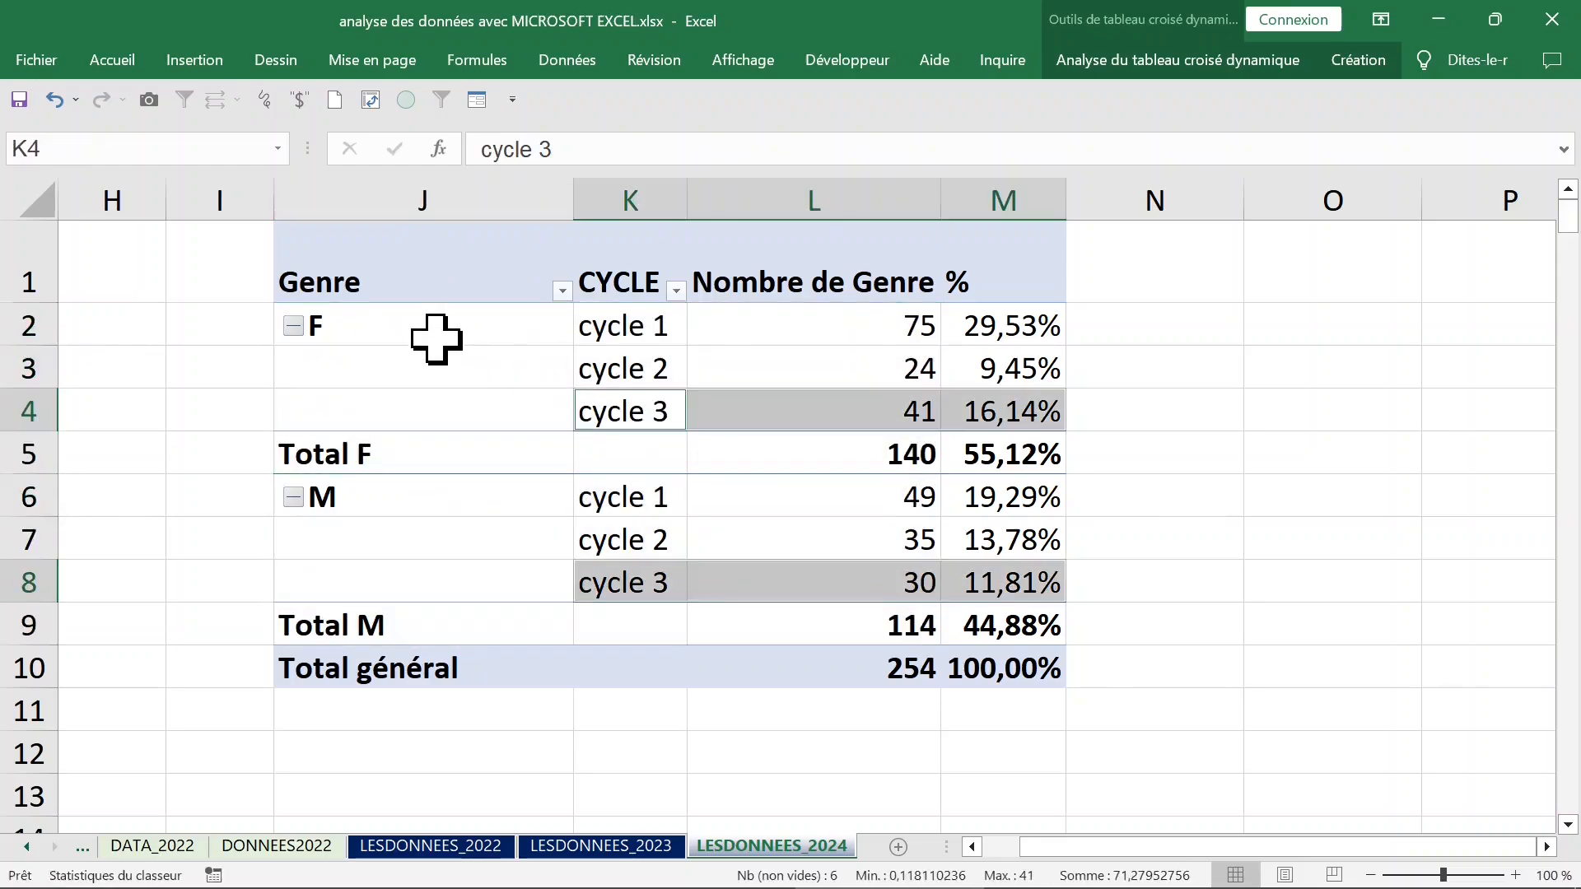
pyautogui.click(420, 338)
pyautogui.click(404, 371)
pyautogui.moveTo(397, 396); pyautogui.dragTo(428, 421)
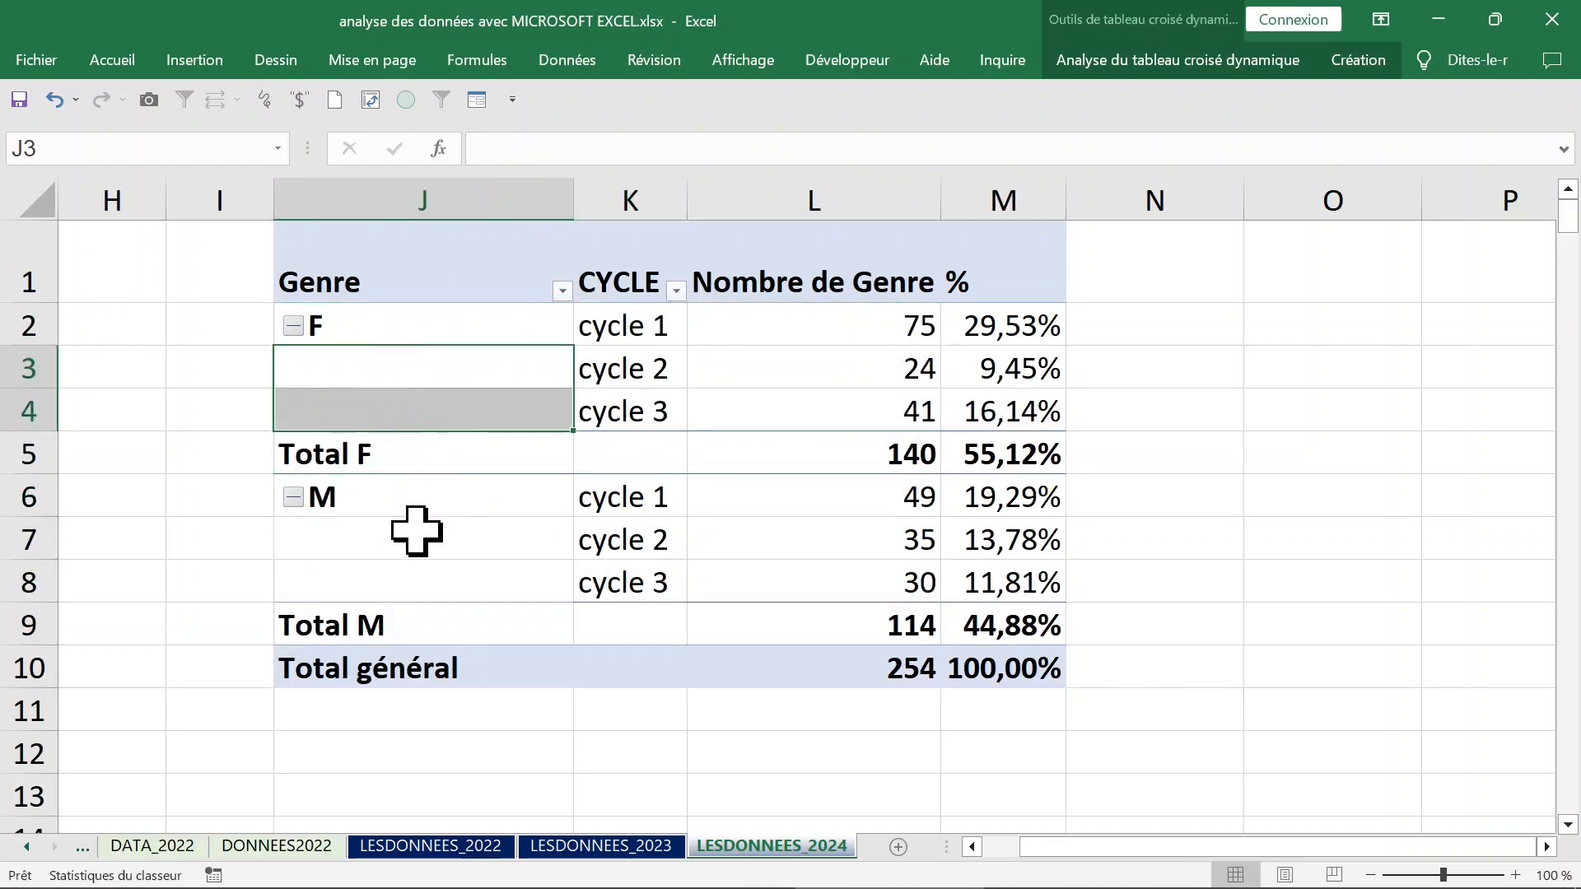
pyautogui.moveTo(416, 531); pyautogui.dragTo(417, 565)
pyautogui.click(420, 363)
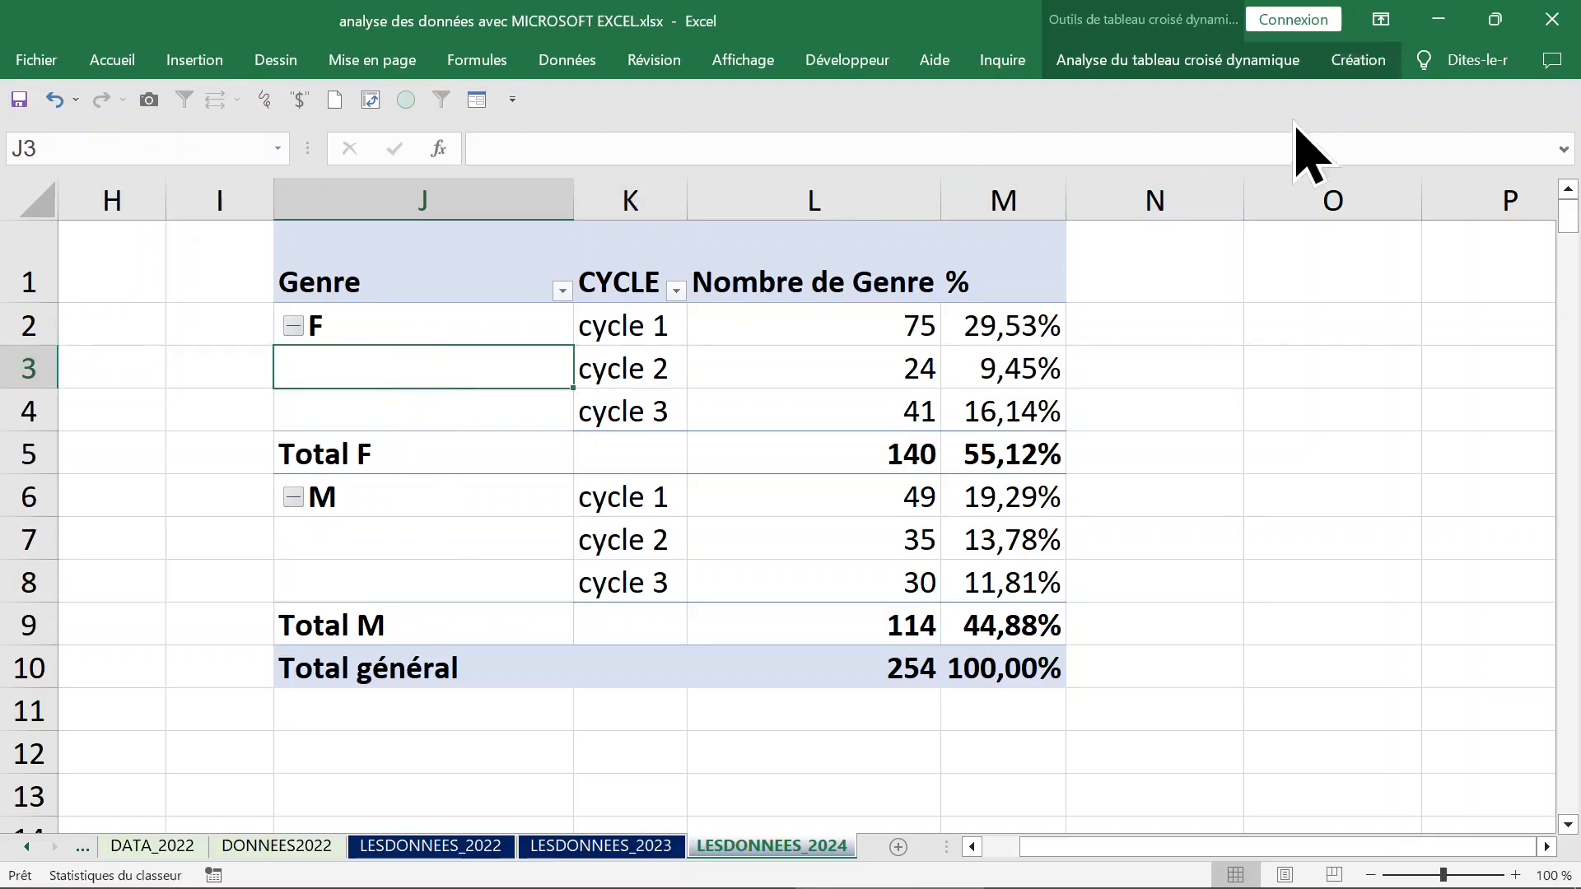
# Set the report layout to repeat all item labels so every cycle row shows its Genre.
pyautogui.click(1358, 60)
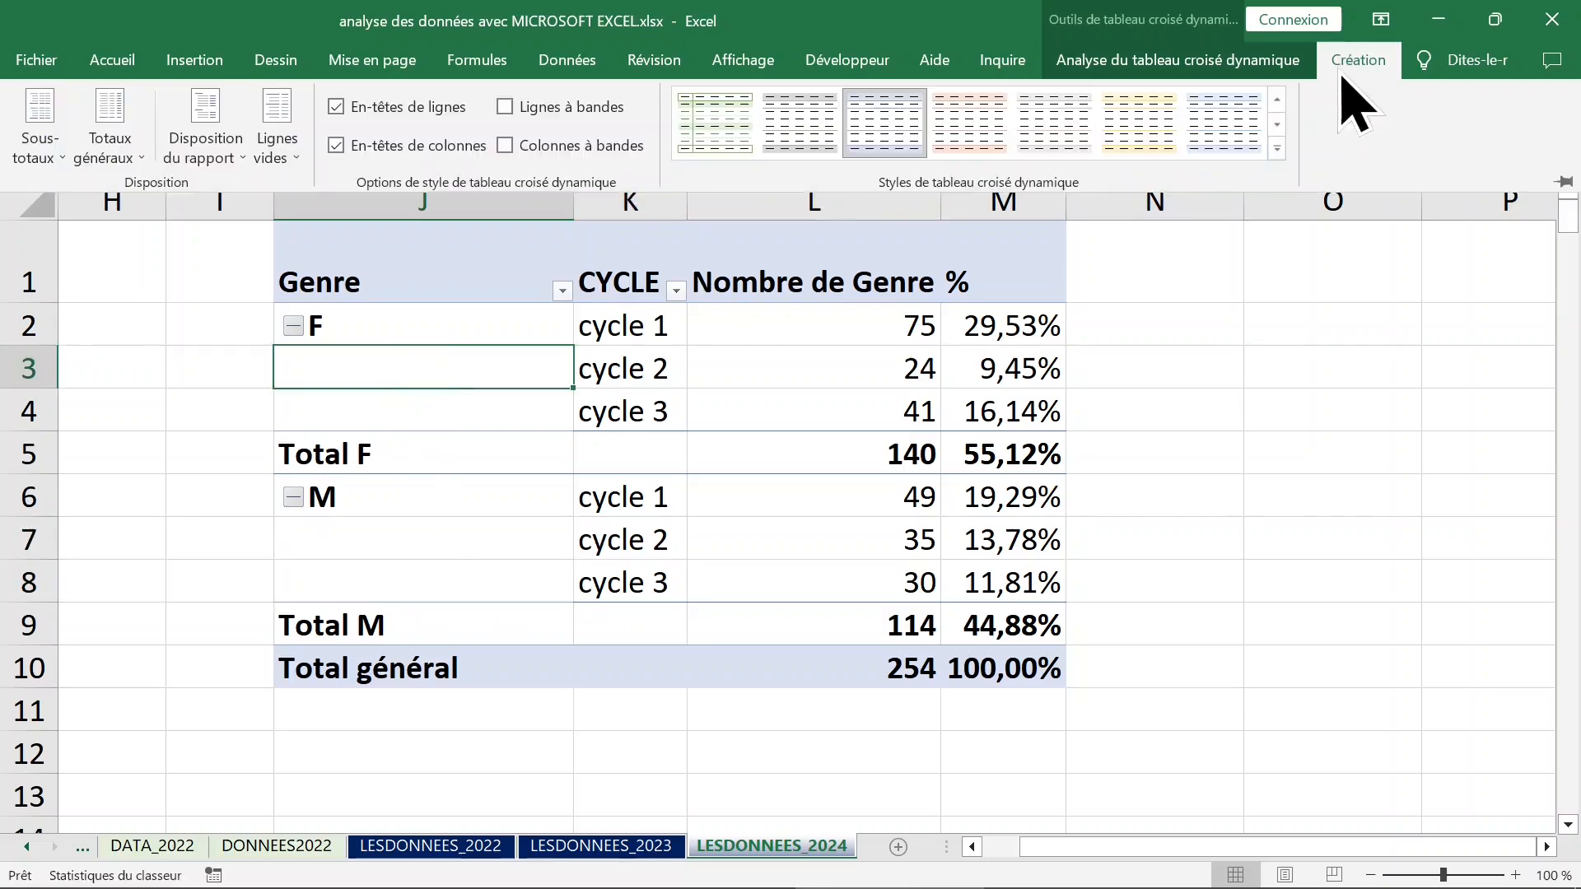
pyautogui.click(239, 148)
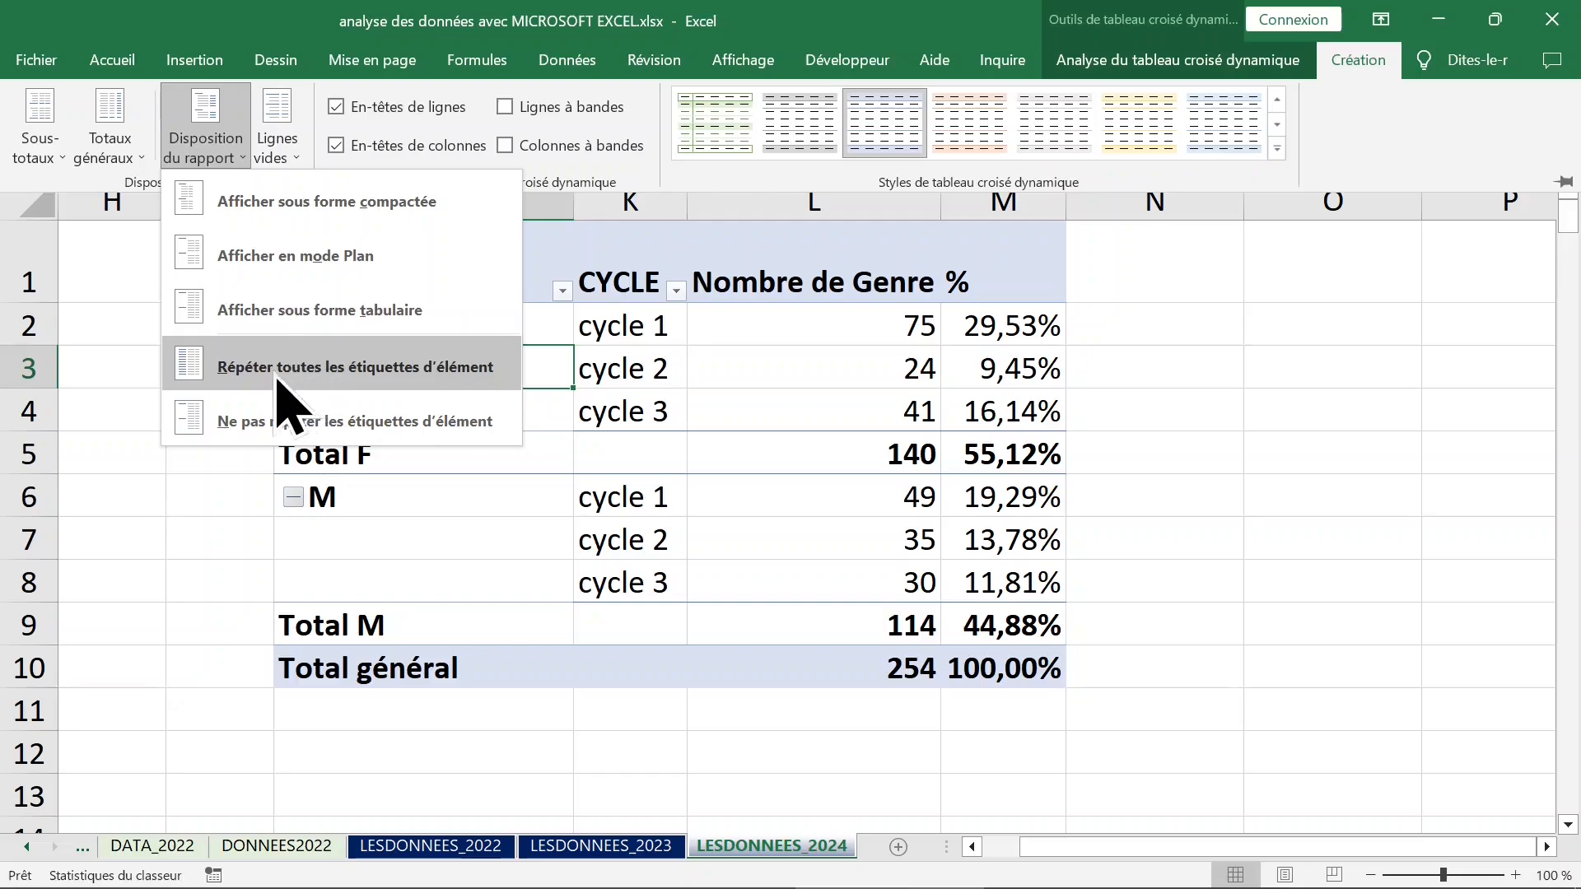
pyautogui.click(247, 374)
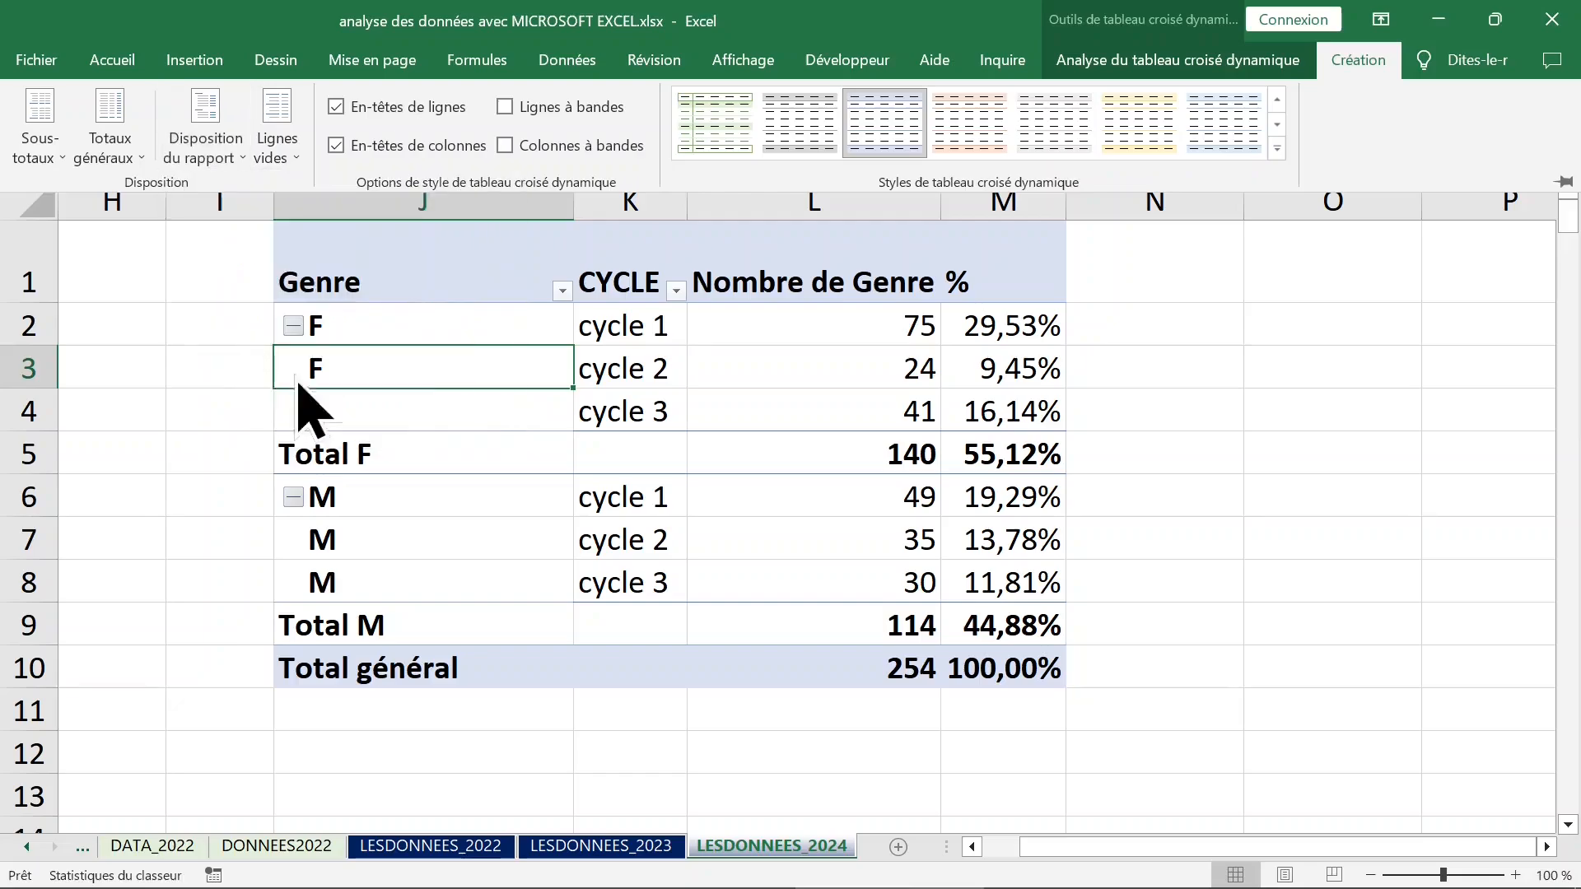
pyautogui.click(458, 410)
pyautogui.click(576, 374)
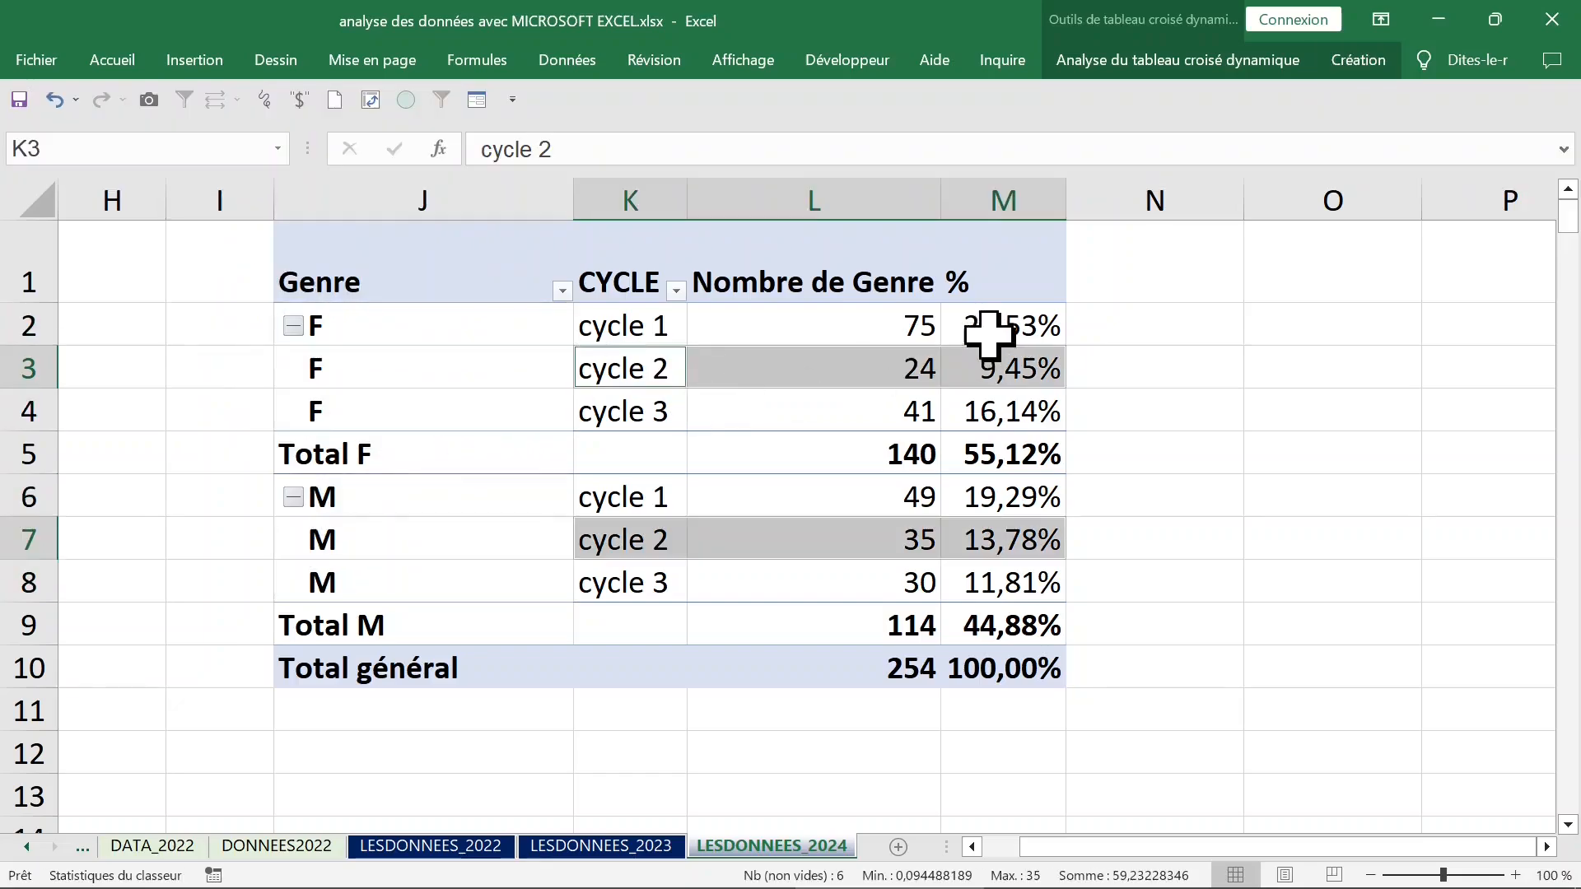
# Review the percentages per cycle and gender, and remove the % field from the pivot table.
pyautogui.moveTo(1016, 323); pyautogui.dragTo(1016, 434)
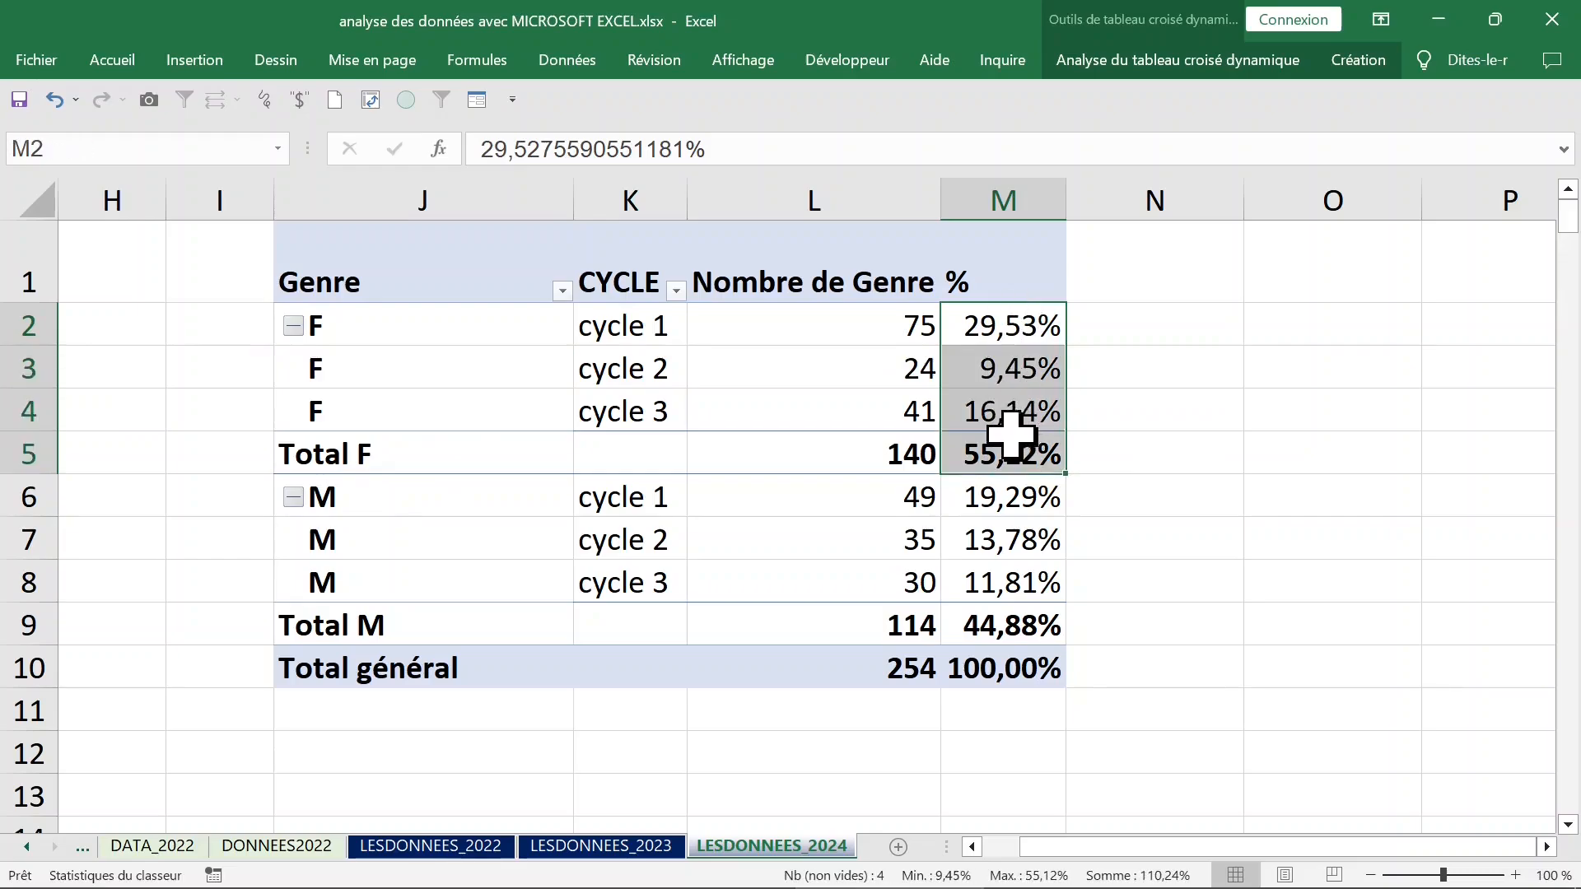
pyautogui.click(1004, 322)
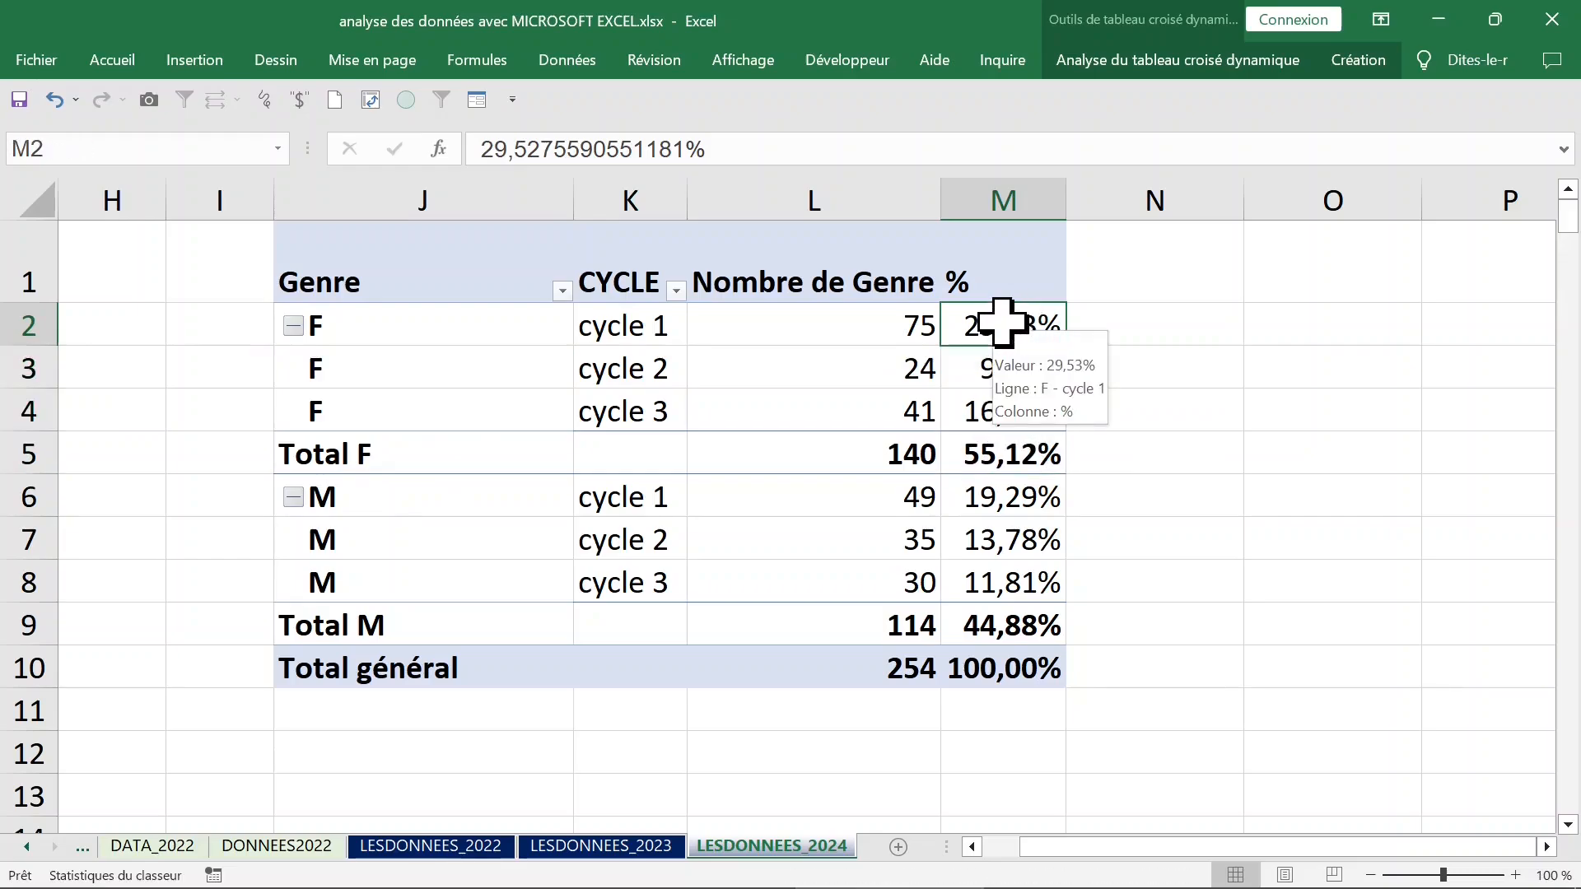
pyautogui.click(998, 674)
pyautogui.click(1003, 330)
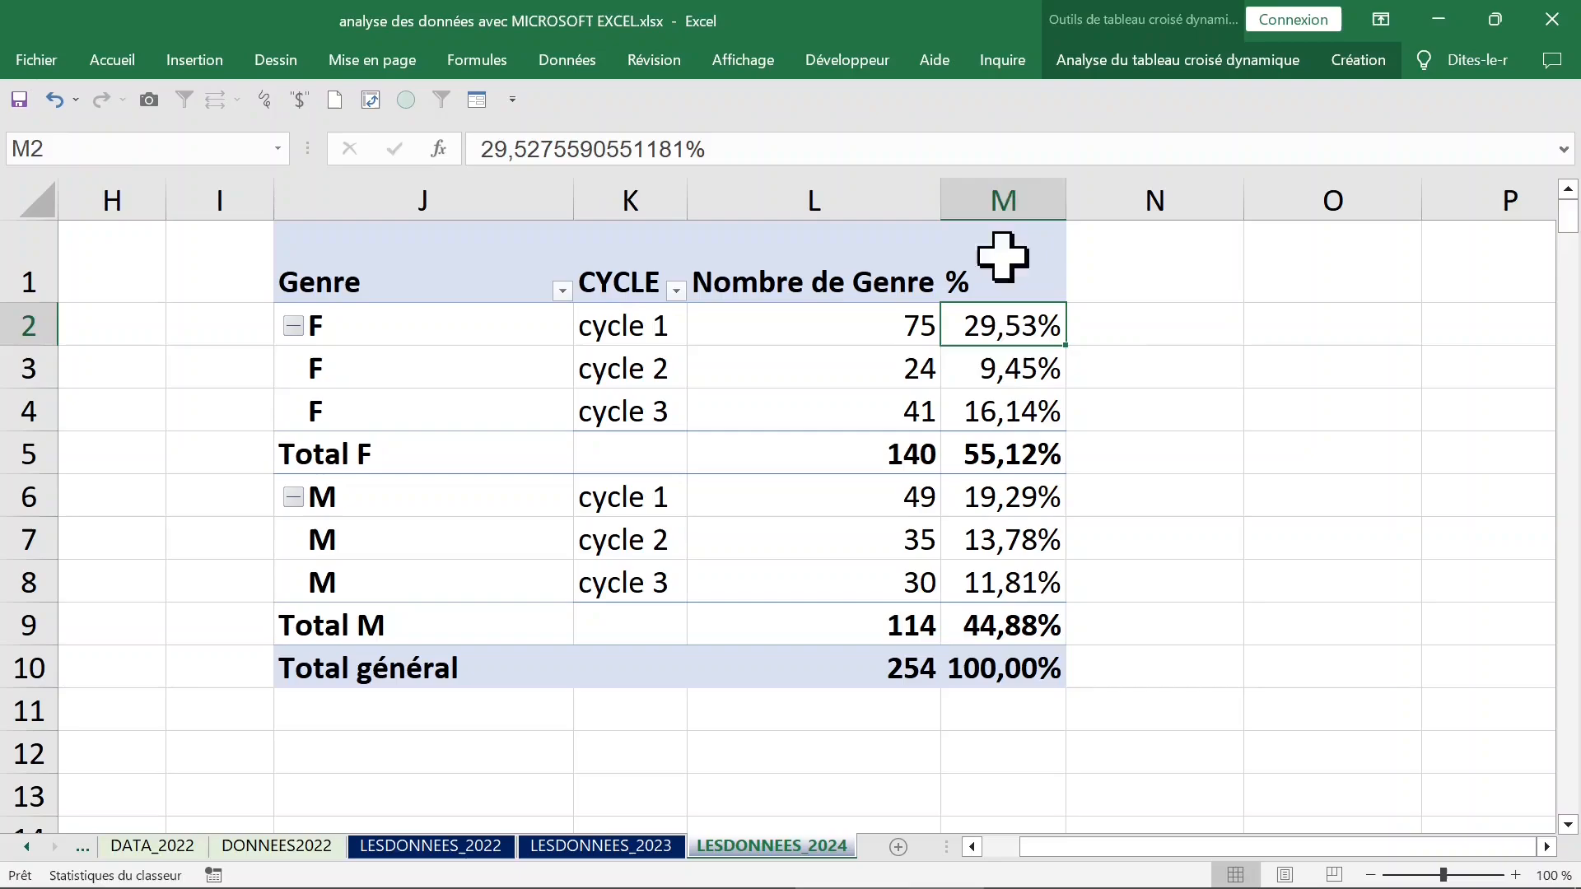
pyautogui.click(1006, 188)
pyautogui.click(1002, 284)
pyautogui.rightClick(993, 277)
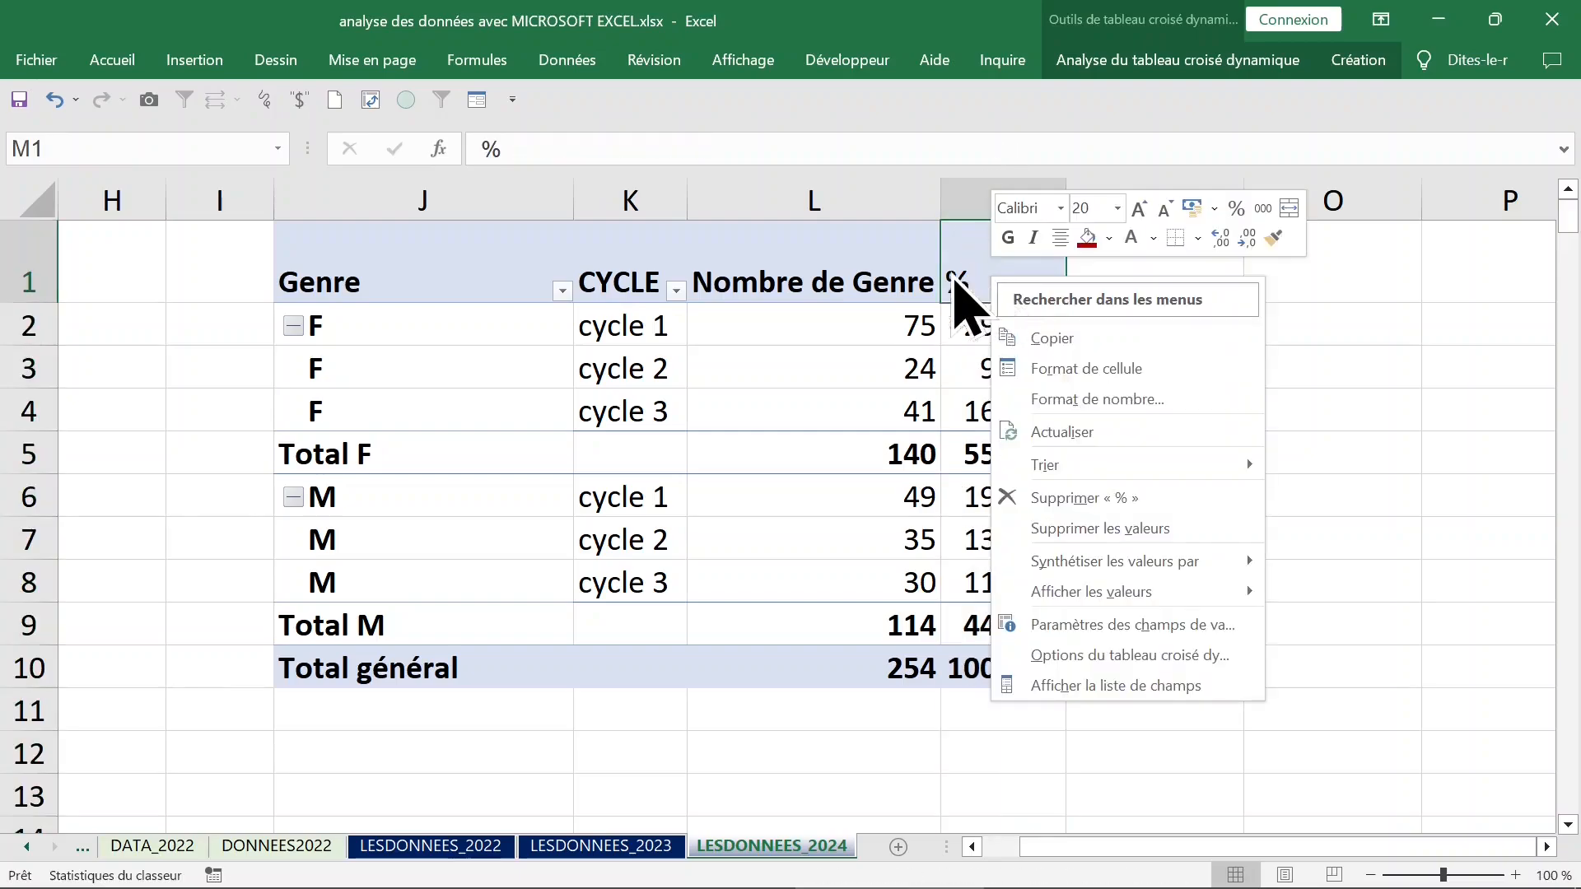
pyautogui.click(1075, 497)
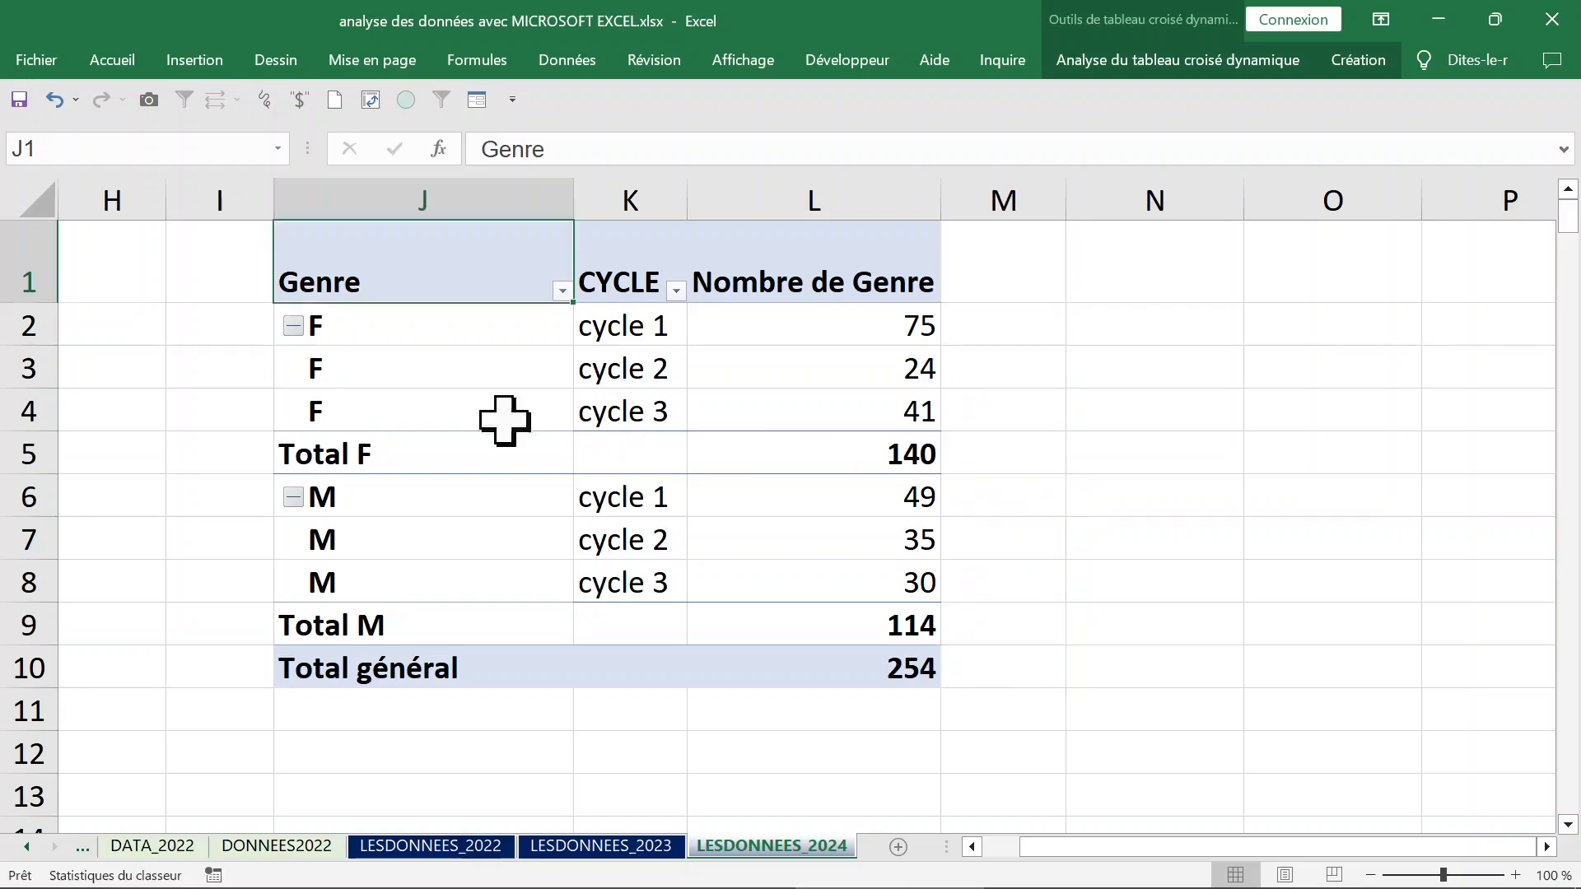
# Reopen the pivot table's field list and move CYCLE above Genre in the row labels.
pyautogui.click(371, 420)
pyautogui.click(414, 577)
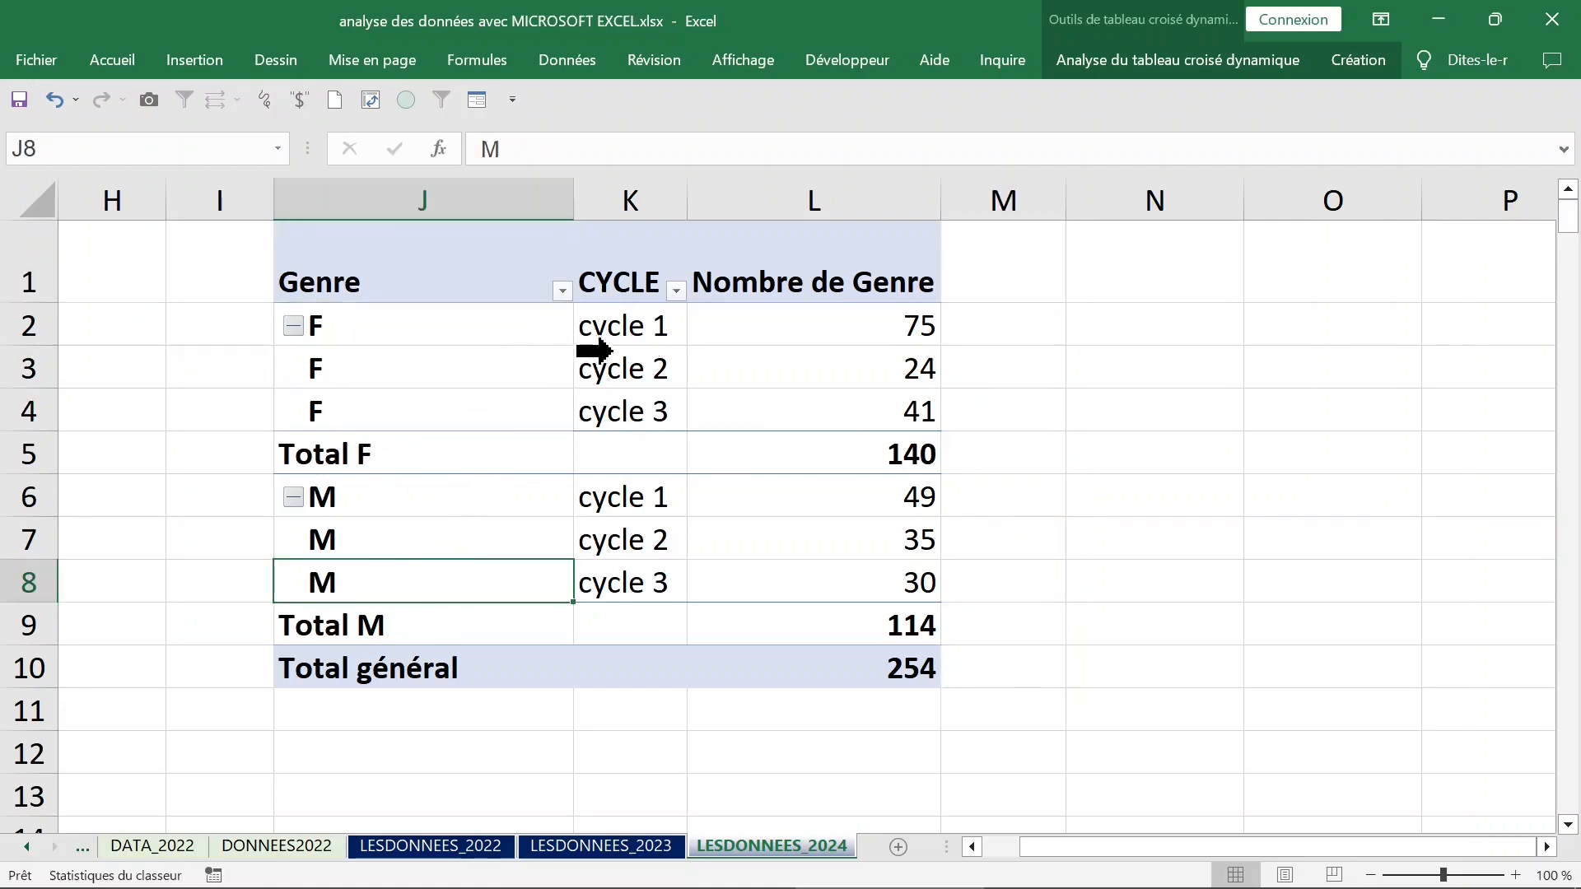
pyautogui.click(596, 332)
pyautogui.click(353, 212)
pyautogui.click(409, 323)
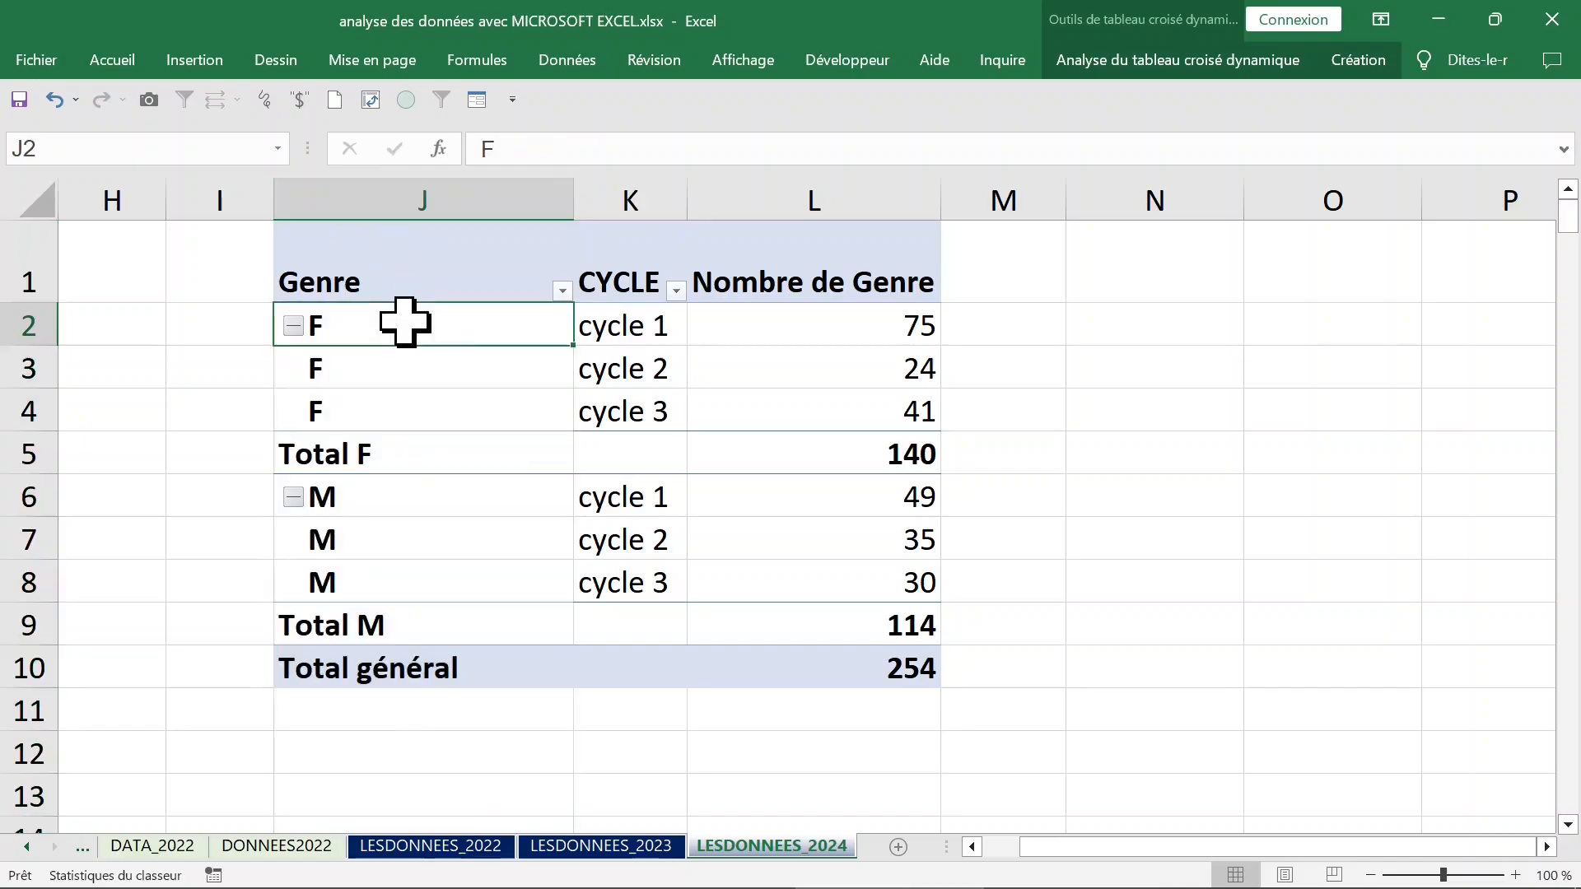
pyautogui.rightClick(415, 332)
pyautogui.click(511, 839)
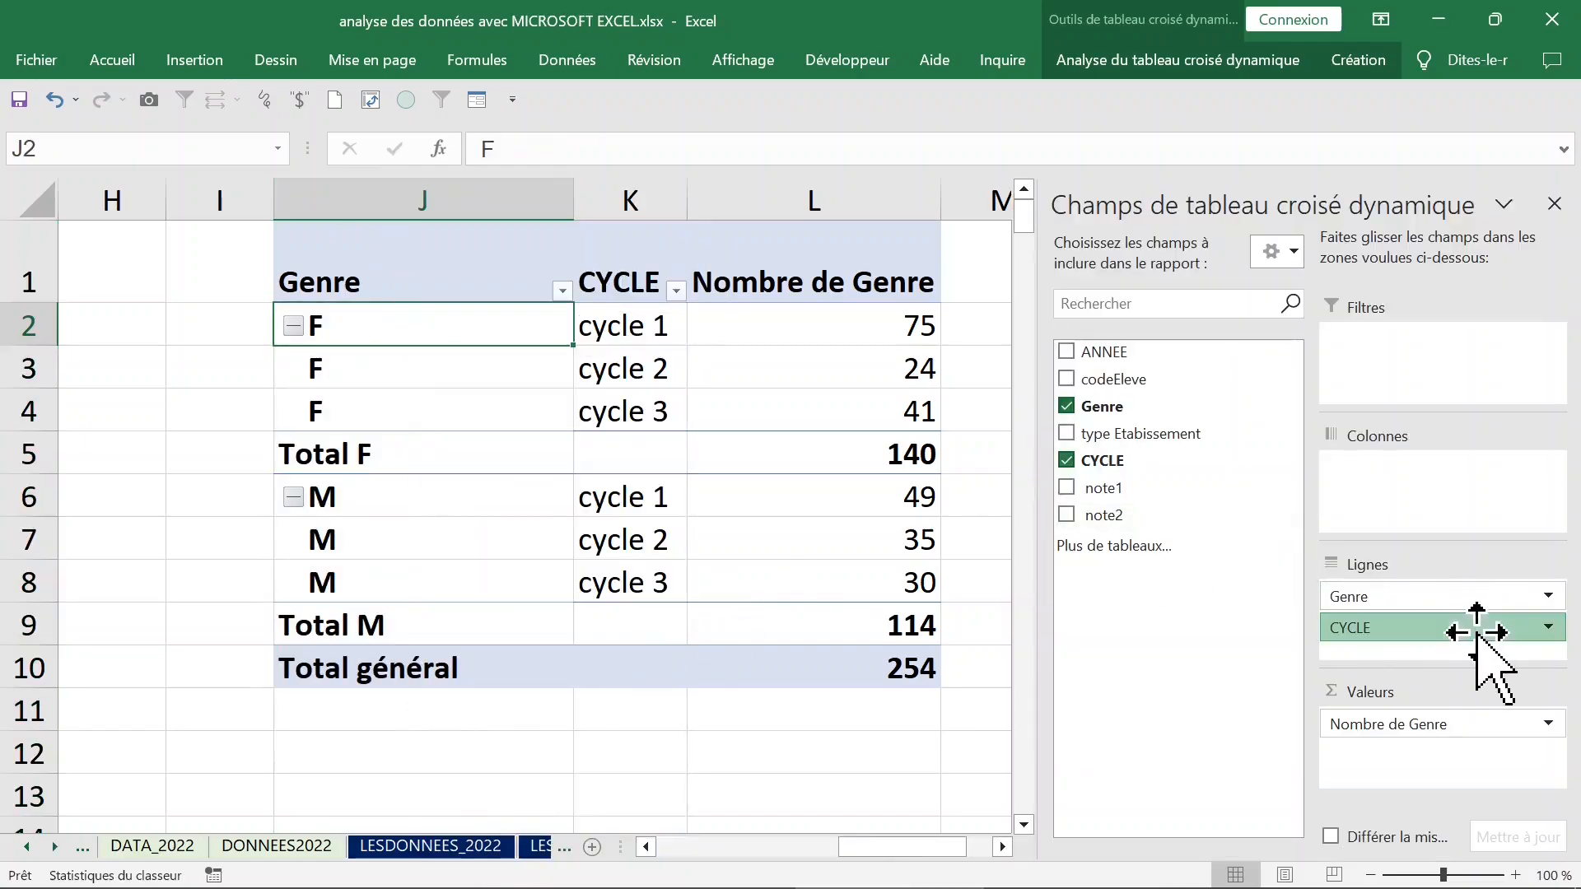
pyautogui.moveTo(1476, 633); pyautogui.dragTo(1427, 585)
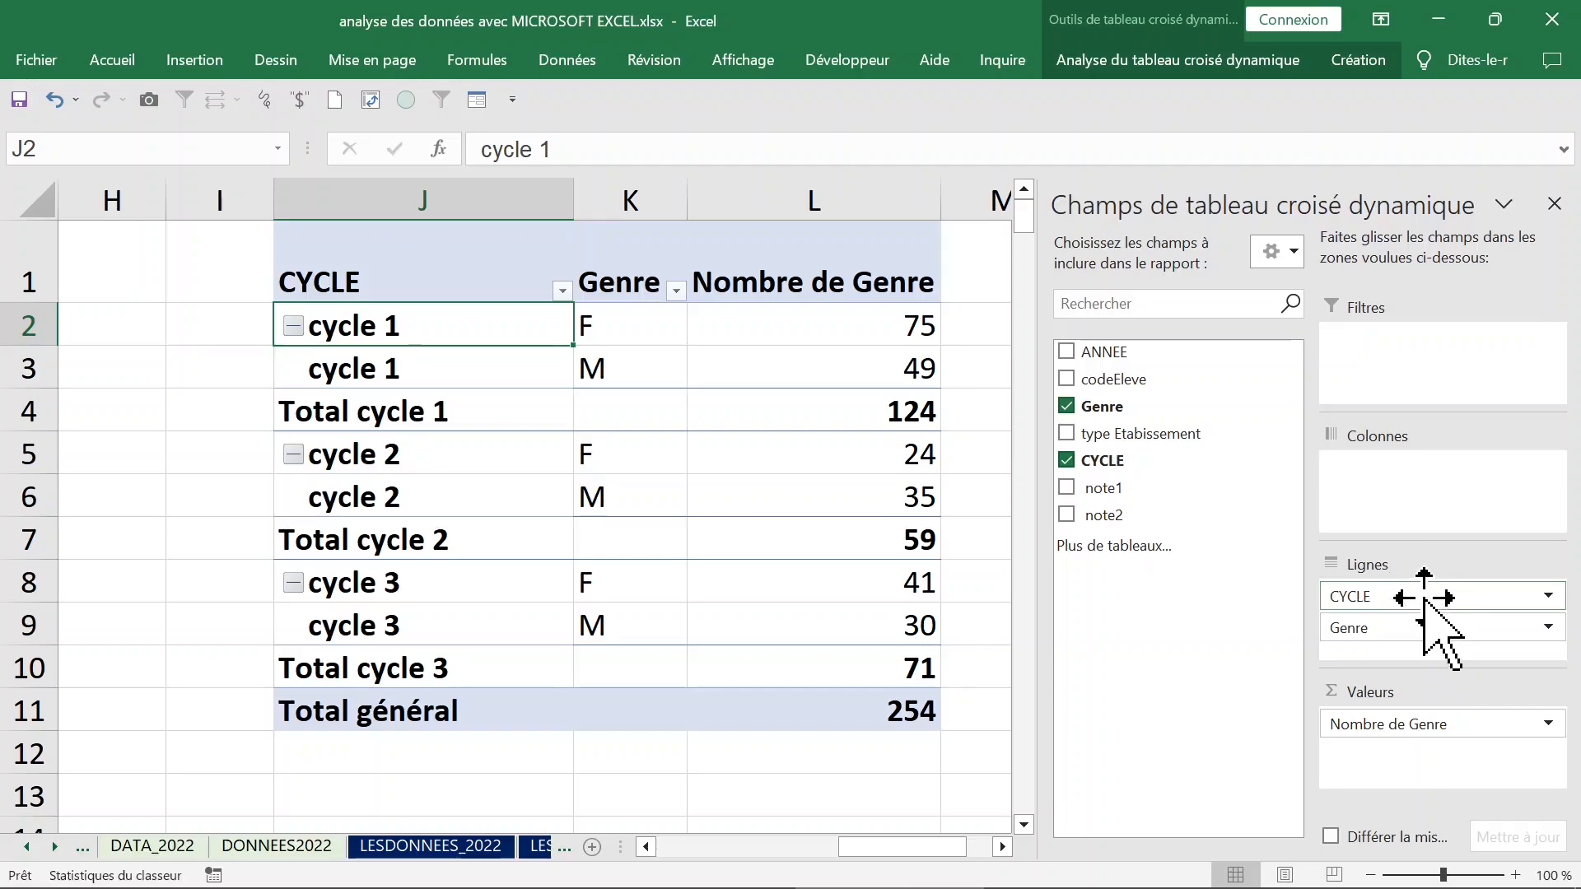
# Move CYCLE from the row labels to the pivot table's columns and review the F counts per cycle.
pyautogui.moveTo(1425, 598); pyautogui.dragTo(1440, 497)
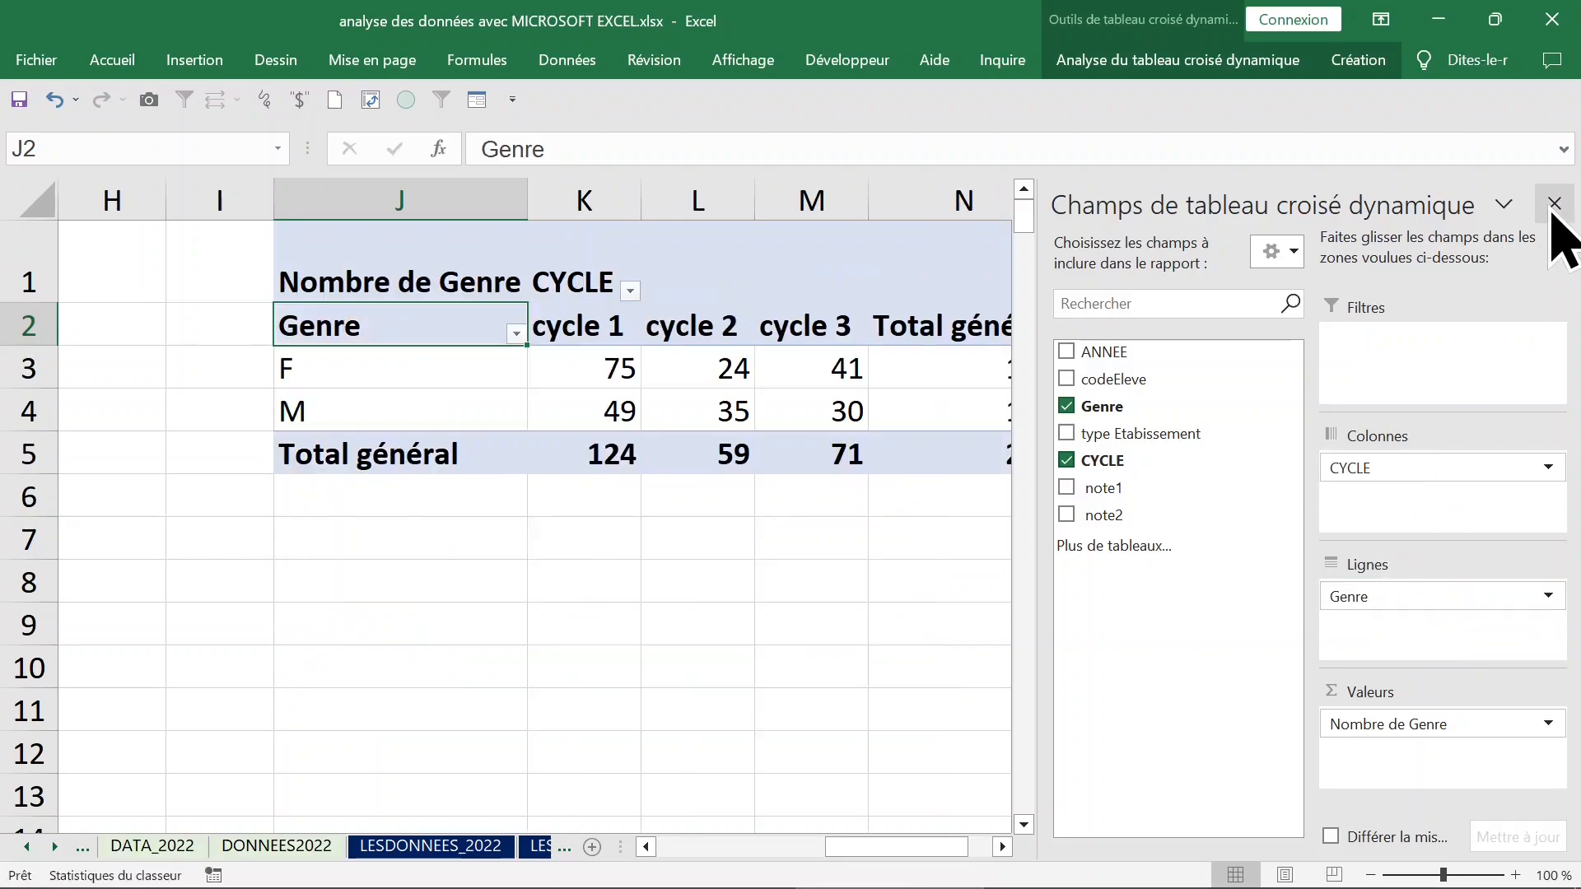
pyautogui.click(1553, 206)
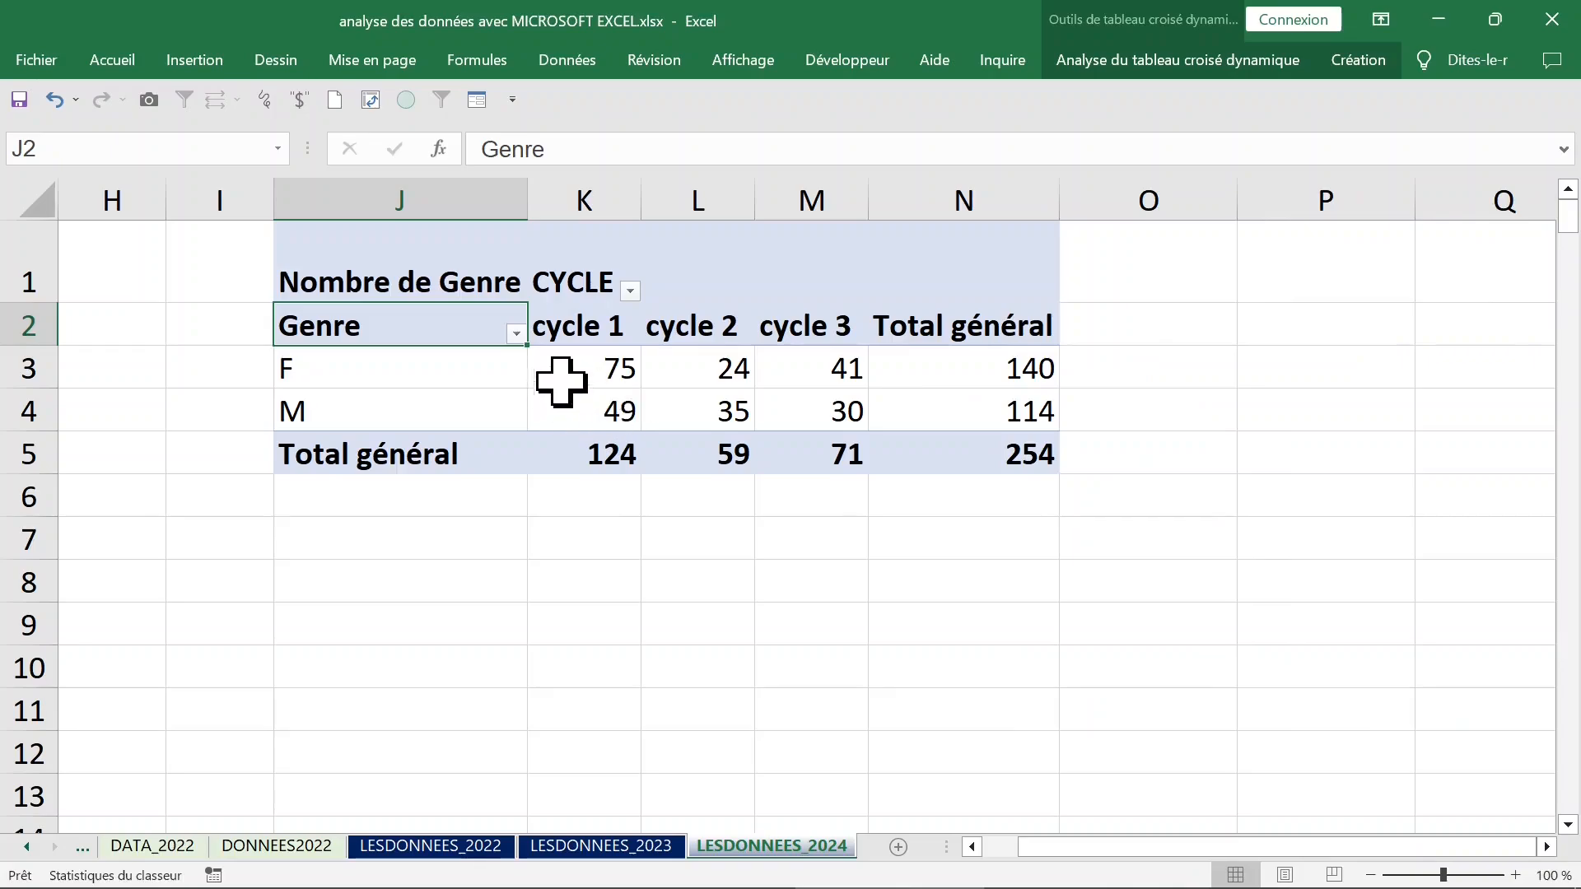
pyautogui.click(562, 381)
pyautogui.click(812, 368)
pyautogui.click(969, 377)
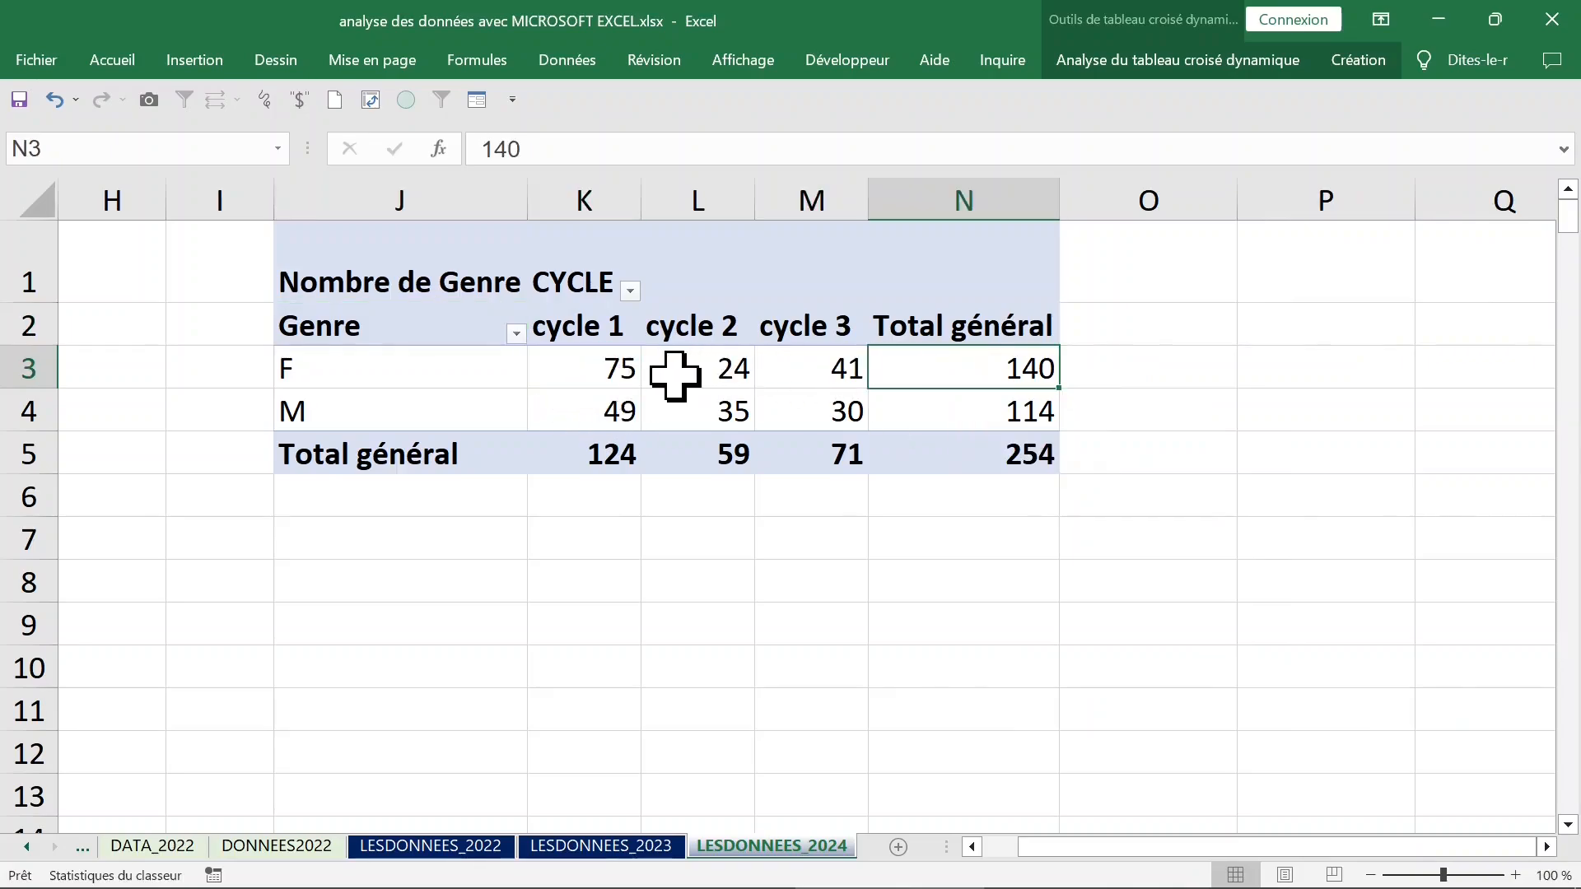
pyautogui.moveTo(618, 367); pyautogui.dragTo(992, 368)
pyautogui.click(577, 371)
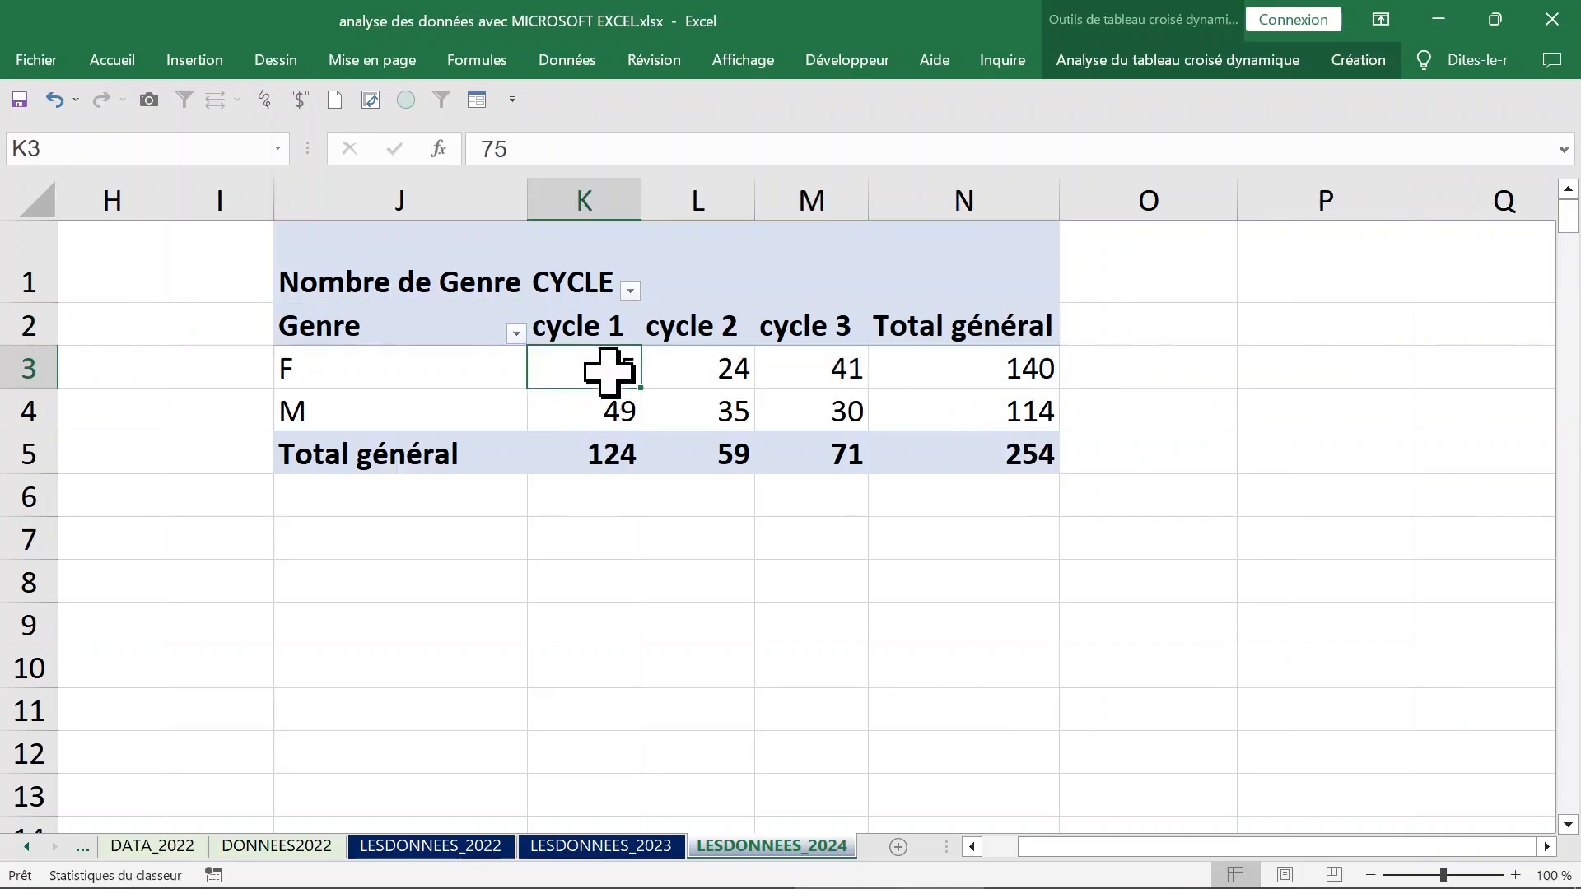
# Show the pivot values as a percentage of each cycle's column total (% du total de la colonne).
pyautogui.click(600, 197)
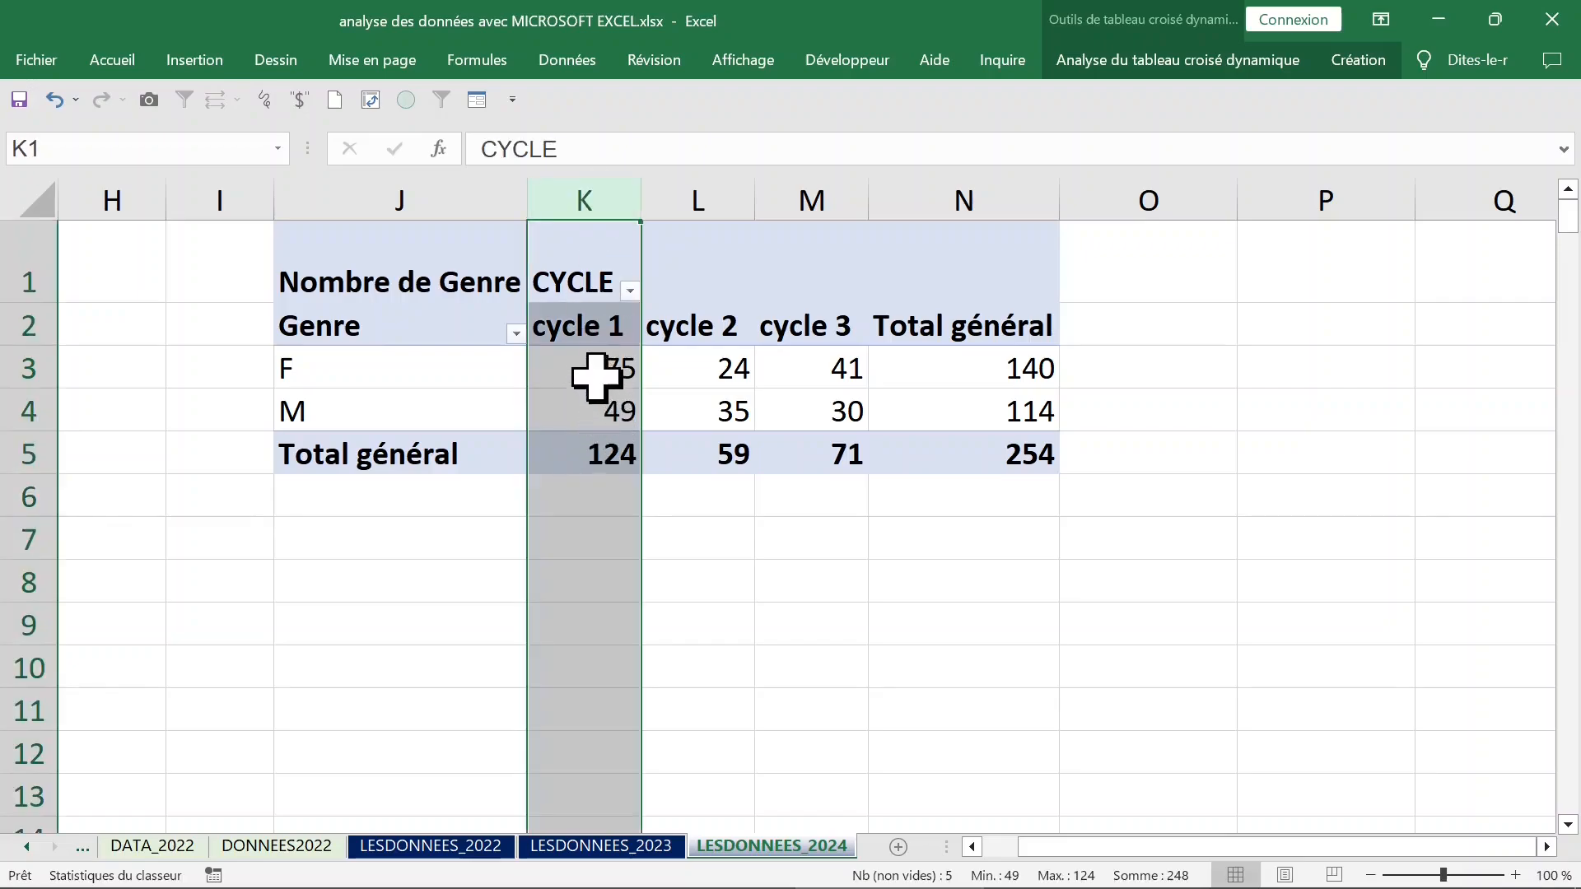
pyautogui.click(600, 375)
pyautogui.rightClick(598, 375)
pyautogui.moveTo(694, 640)
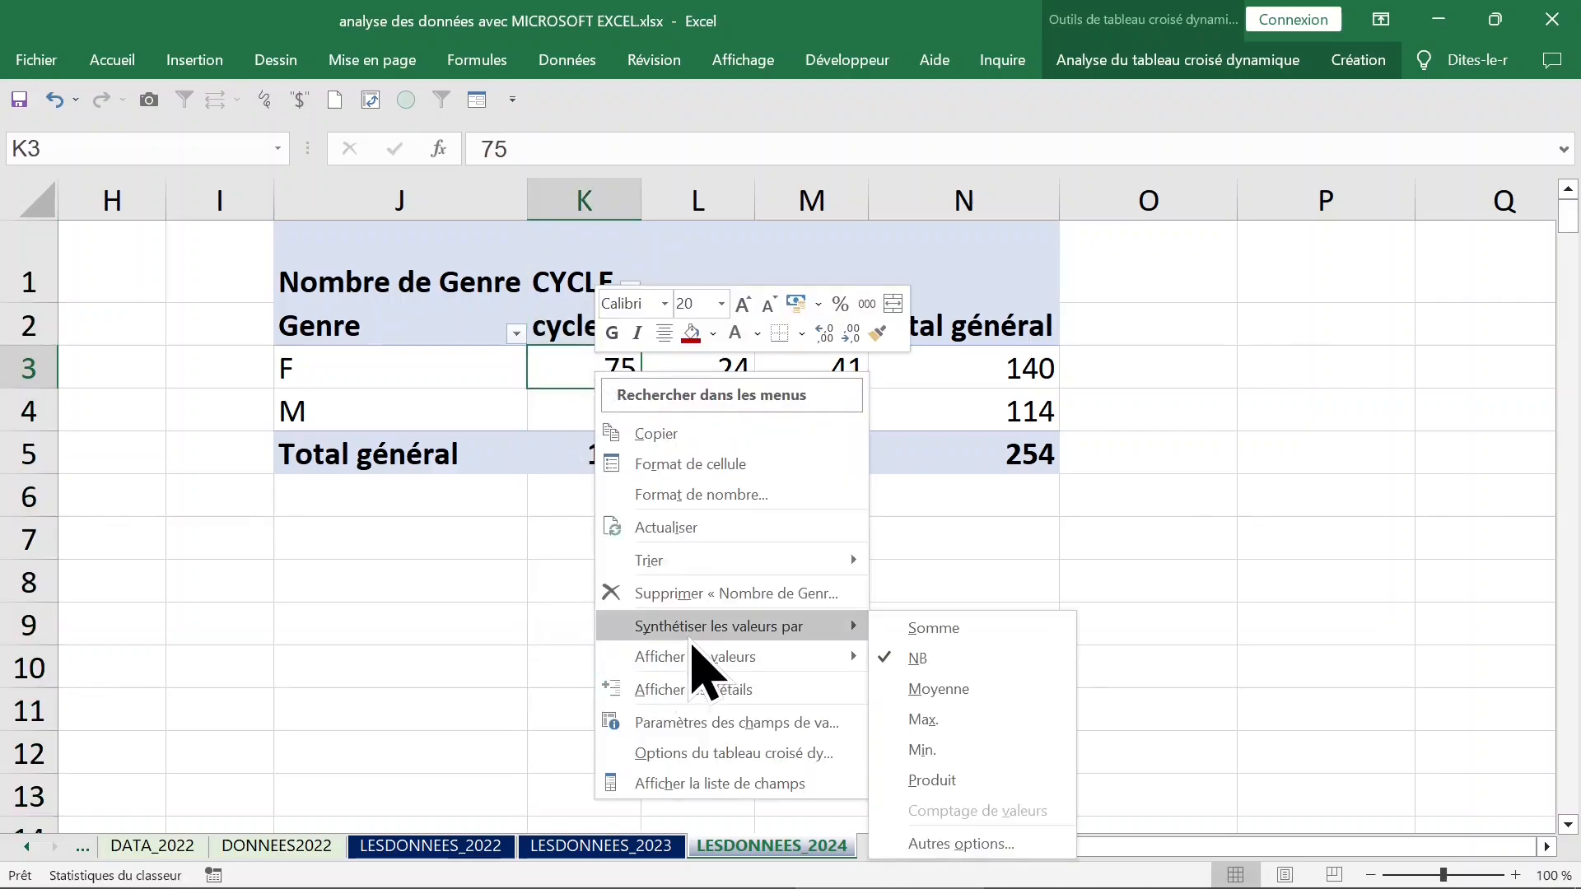
pyautogui.moveTo(735, 665)
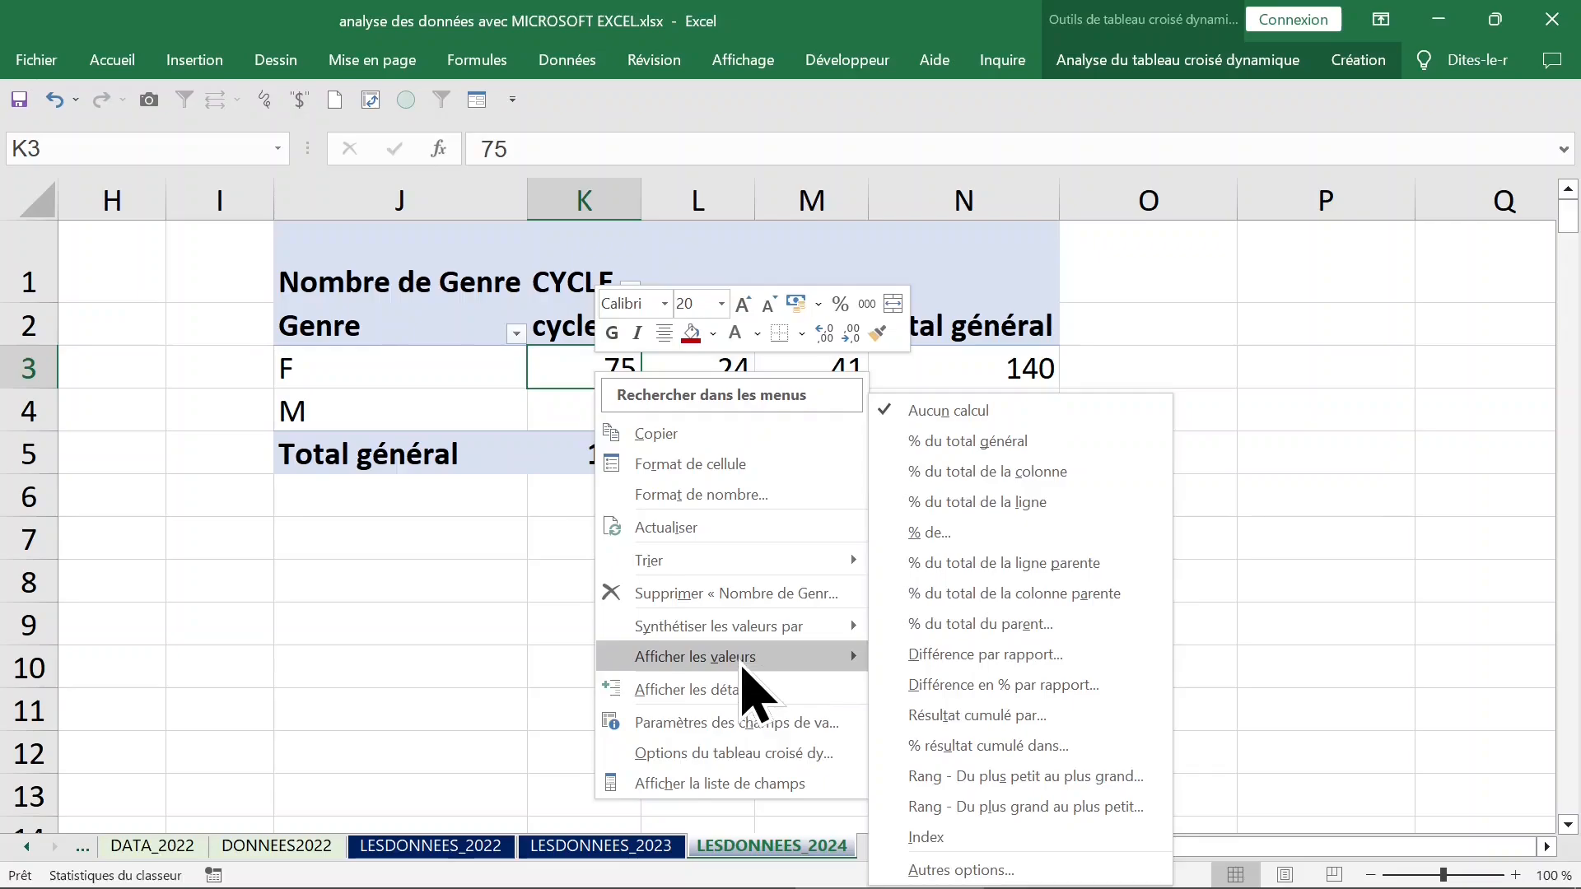
pyautogui.click(1001, 472)
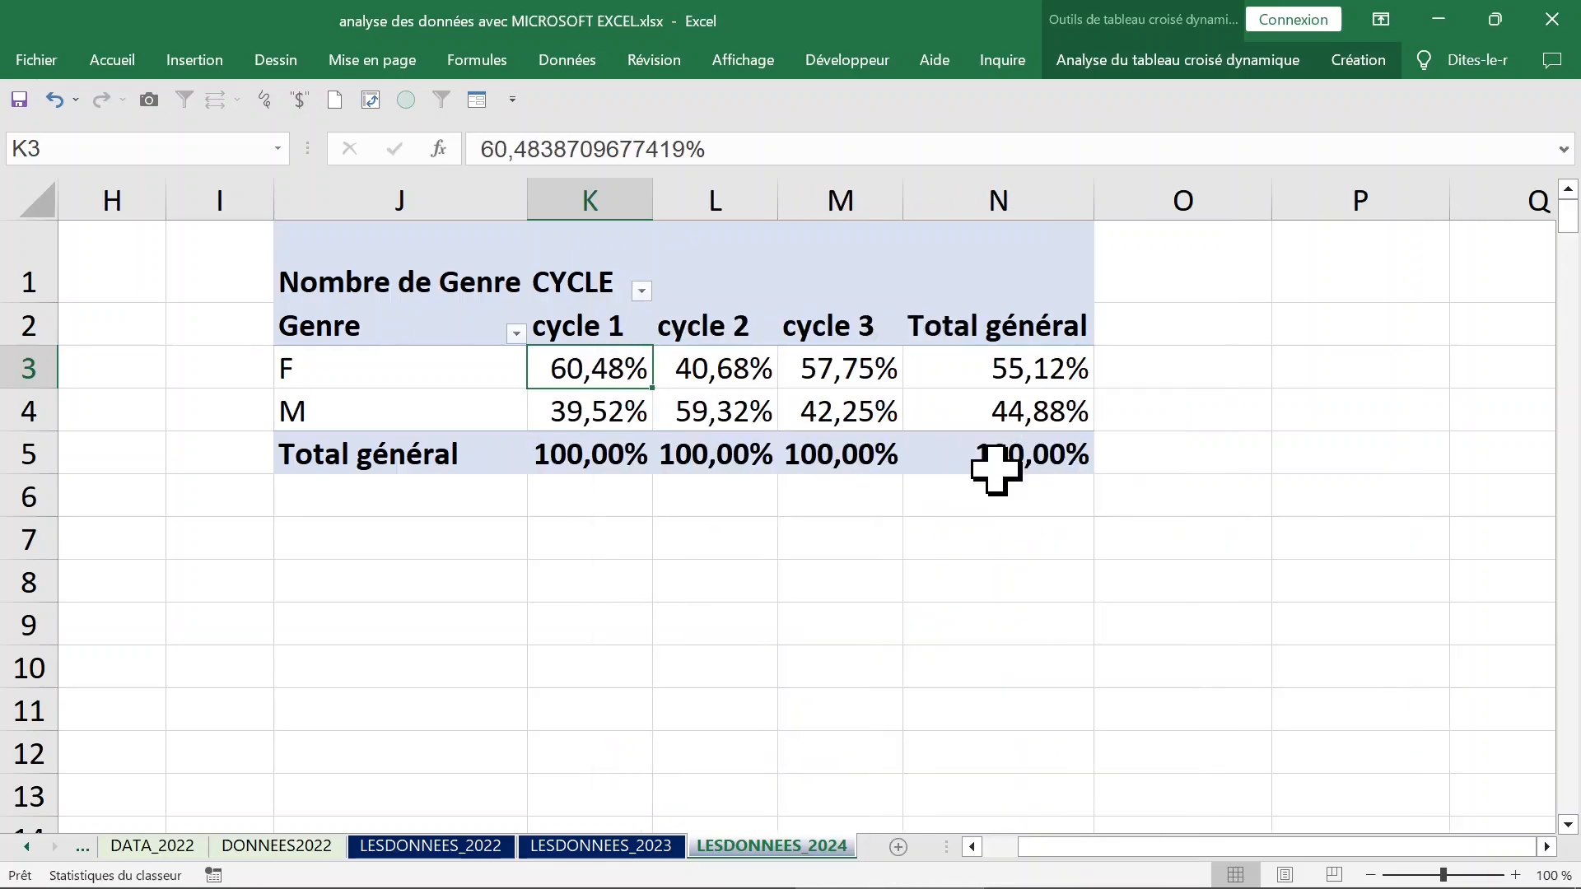
# Examine the F and M shares within each cycle's column of the pivot table.
pyautogui.click(605, 177)
pyautogui.click(581, 379)
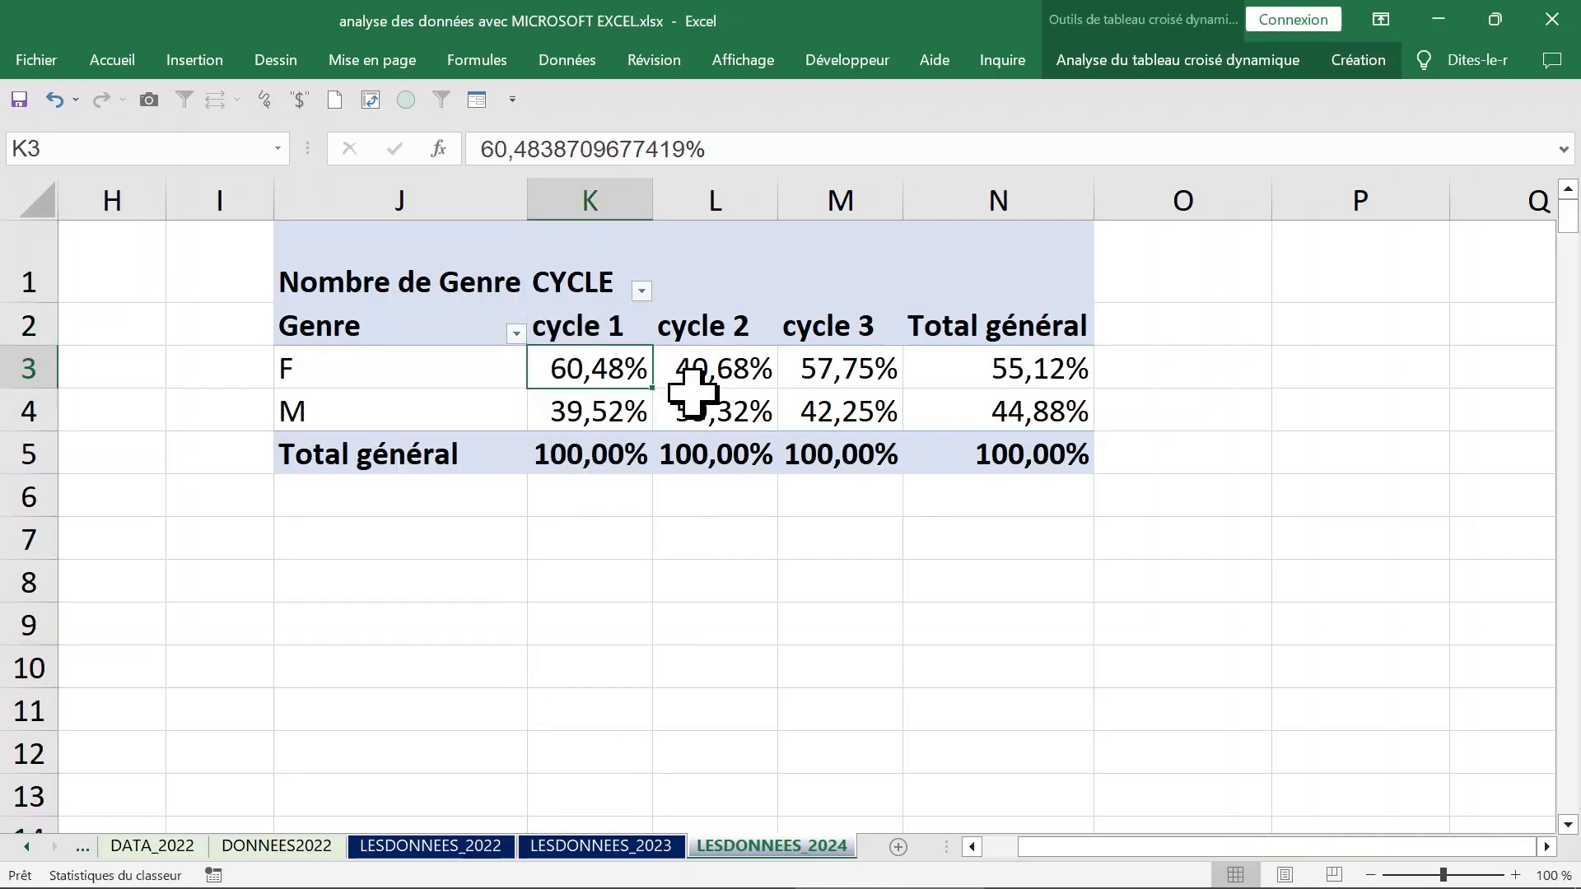
pyautogui.click(621, 412)
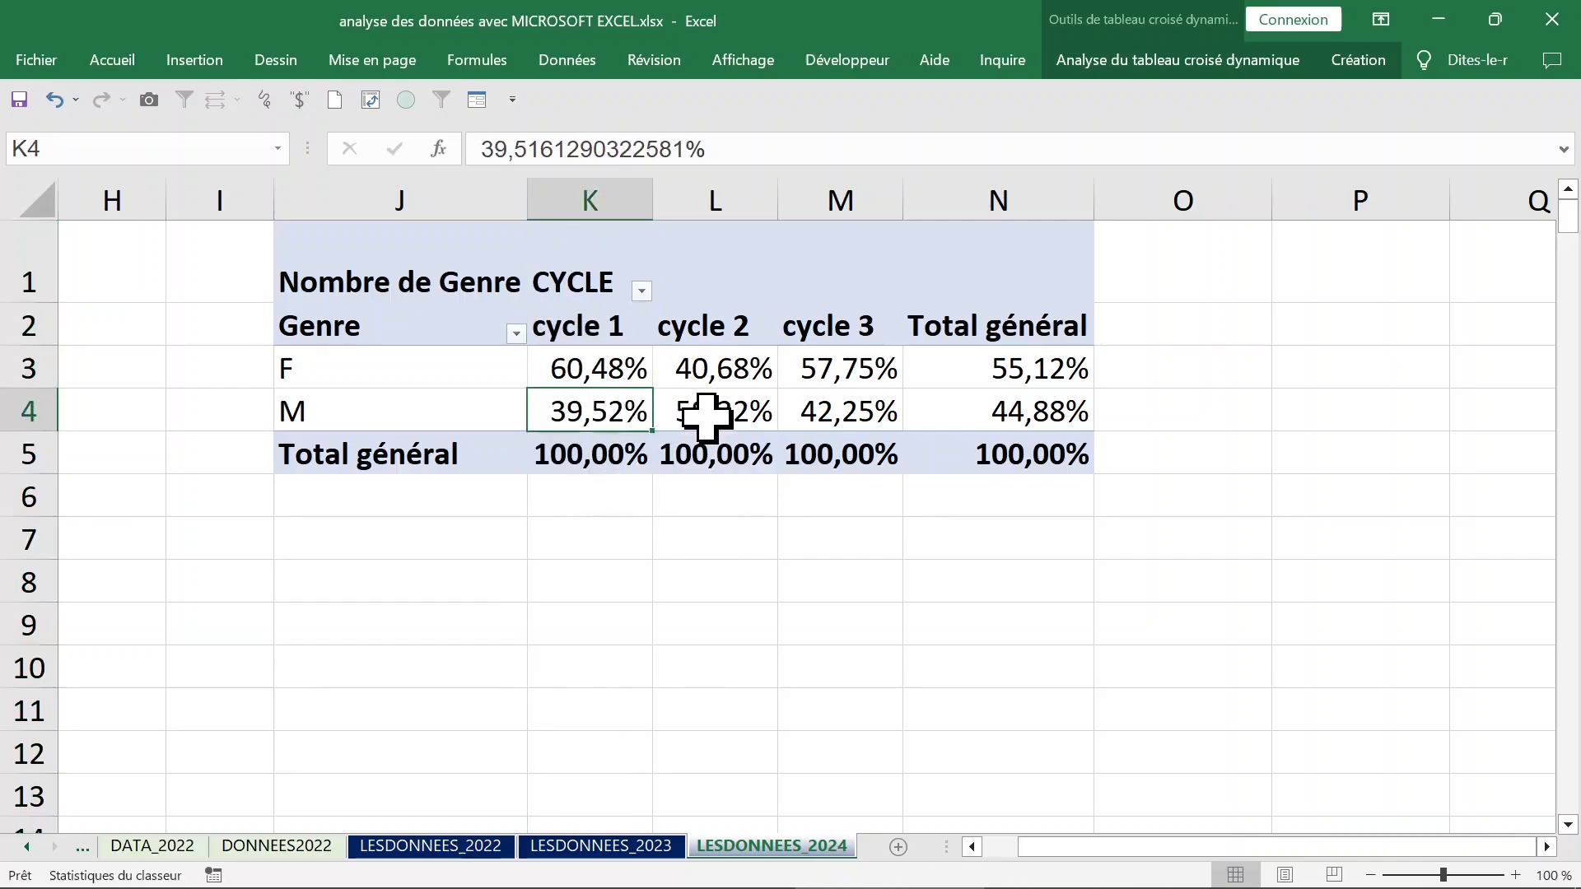
pyautogui.moveTo(706, 419)
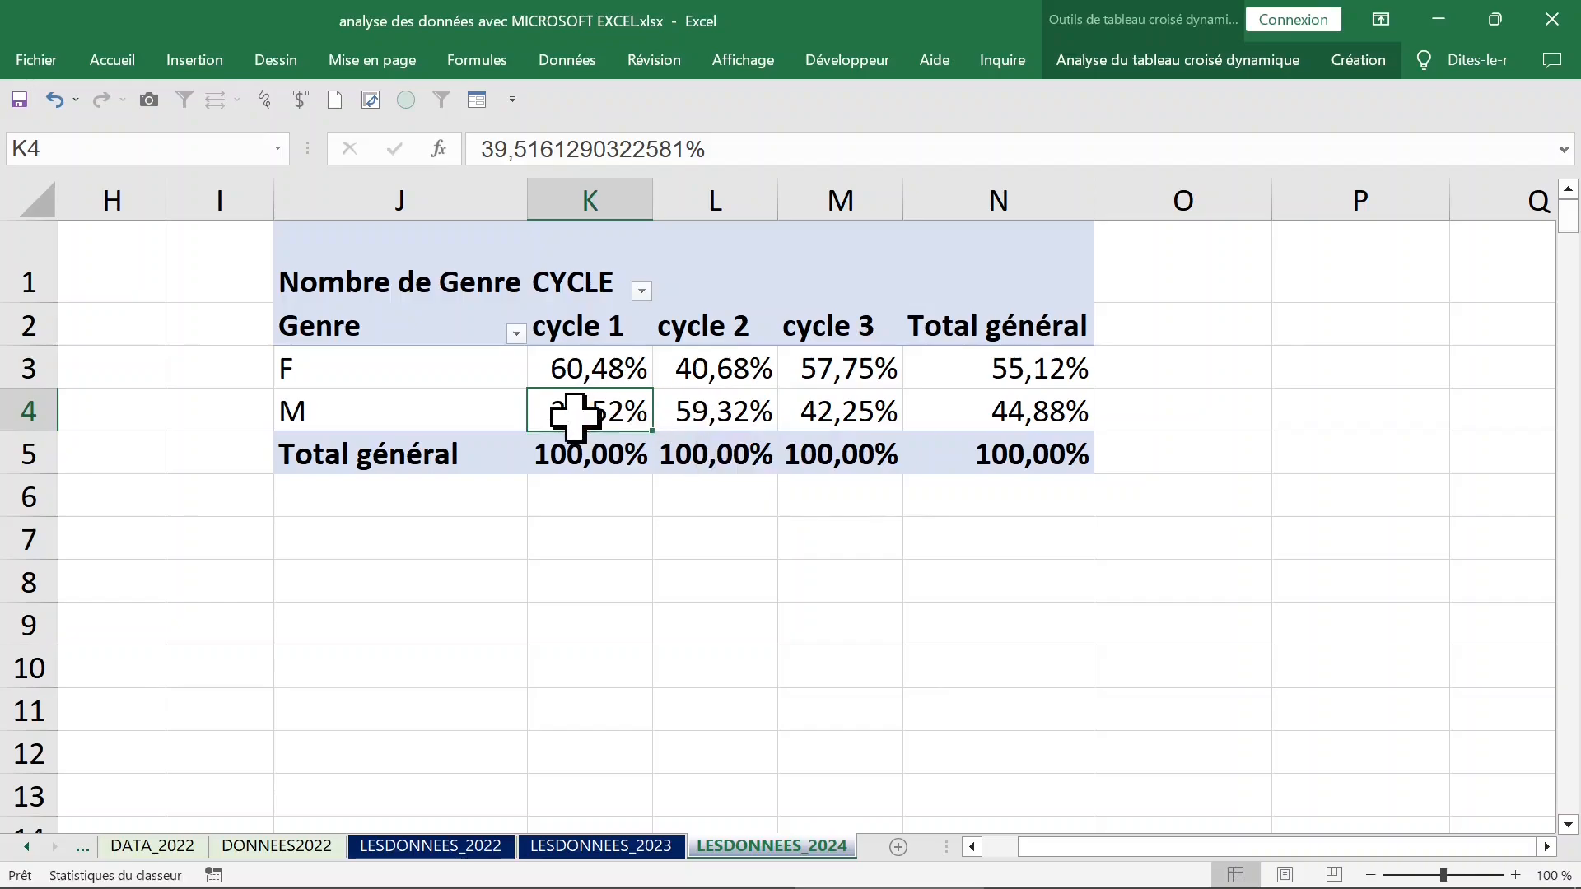
pyautogui.click(715, 412)
pyautogui.click(729, 198)
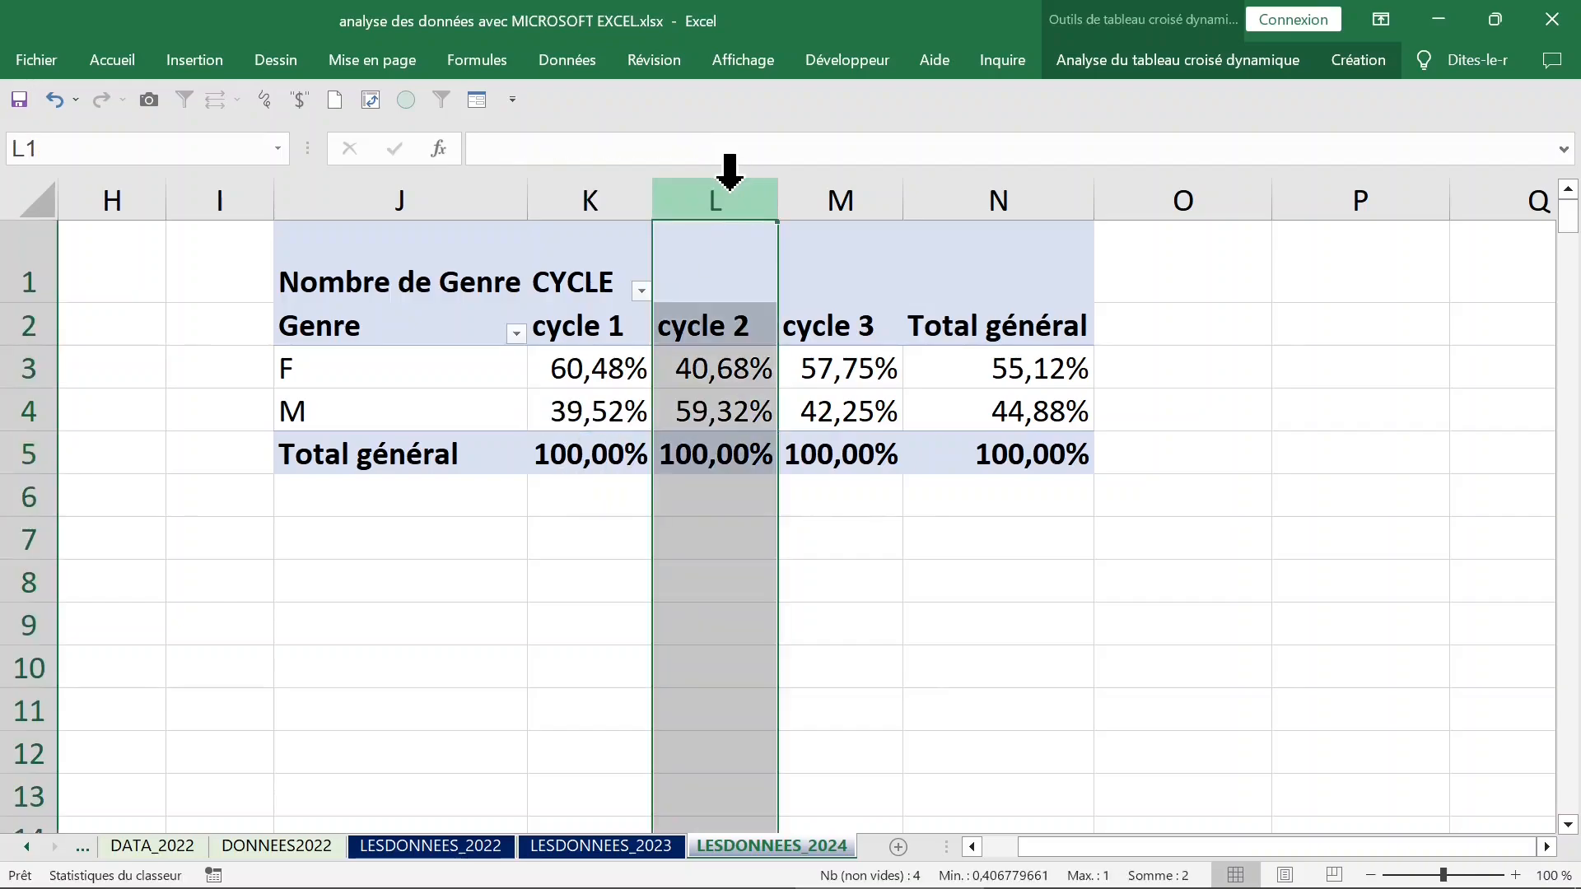
pyautogui.click(723, 373)
pyautogui.click(723, 408)
pyautogui.click(861, 405)
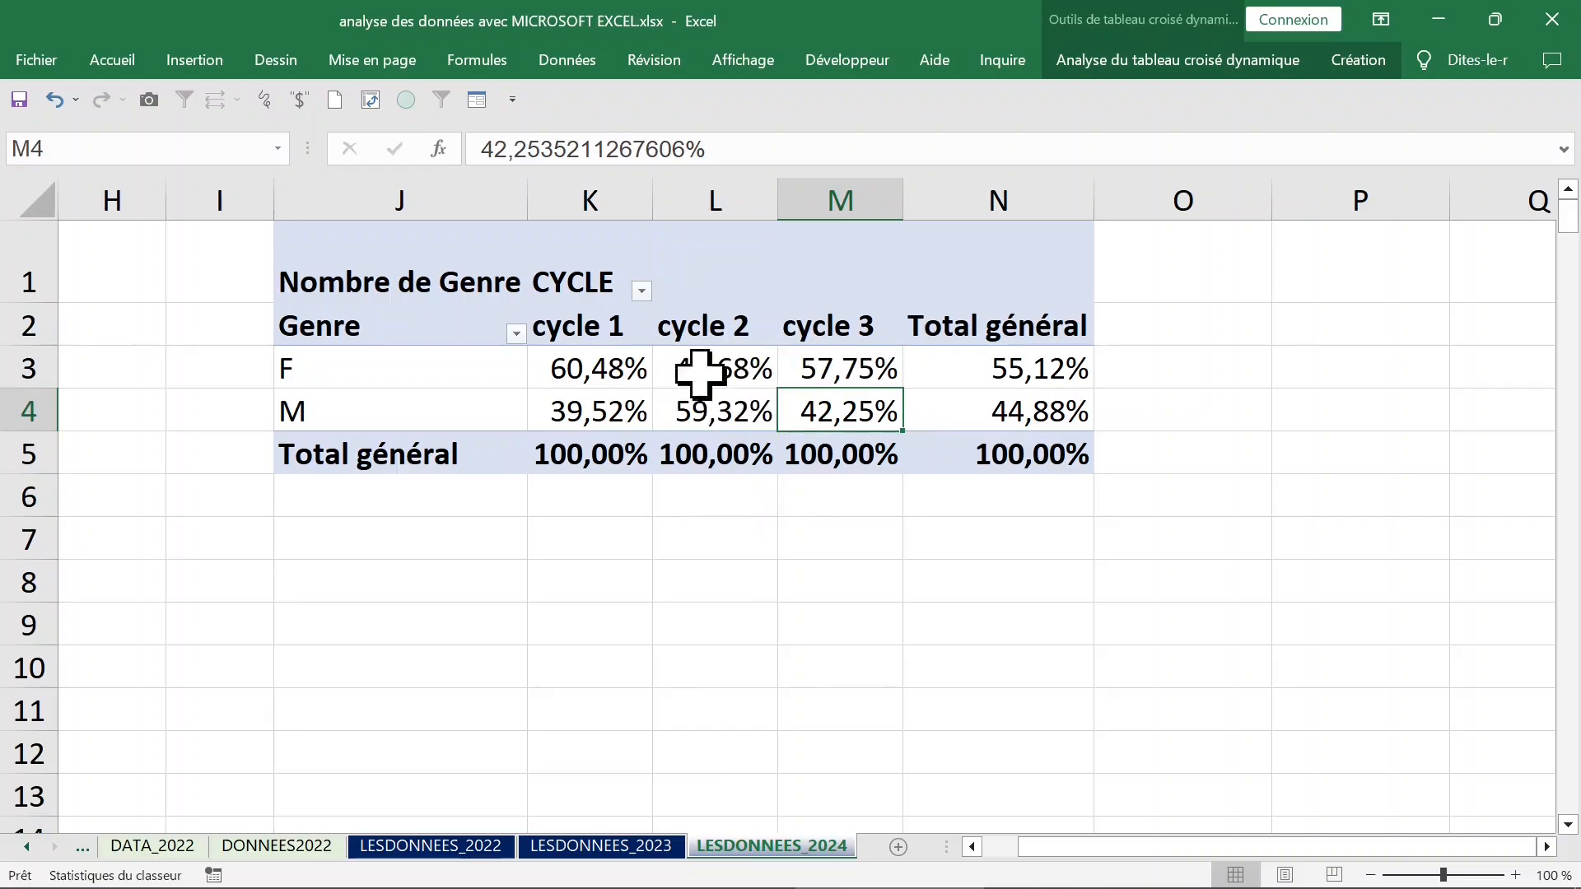
# Return the pivot values to plain counts with the Aucun calcul display option.
pyautogui.click(577, 371)
pyautogui.rightClick(575, 372)
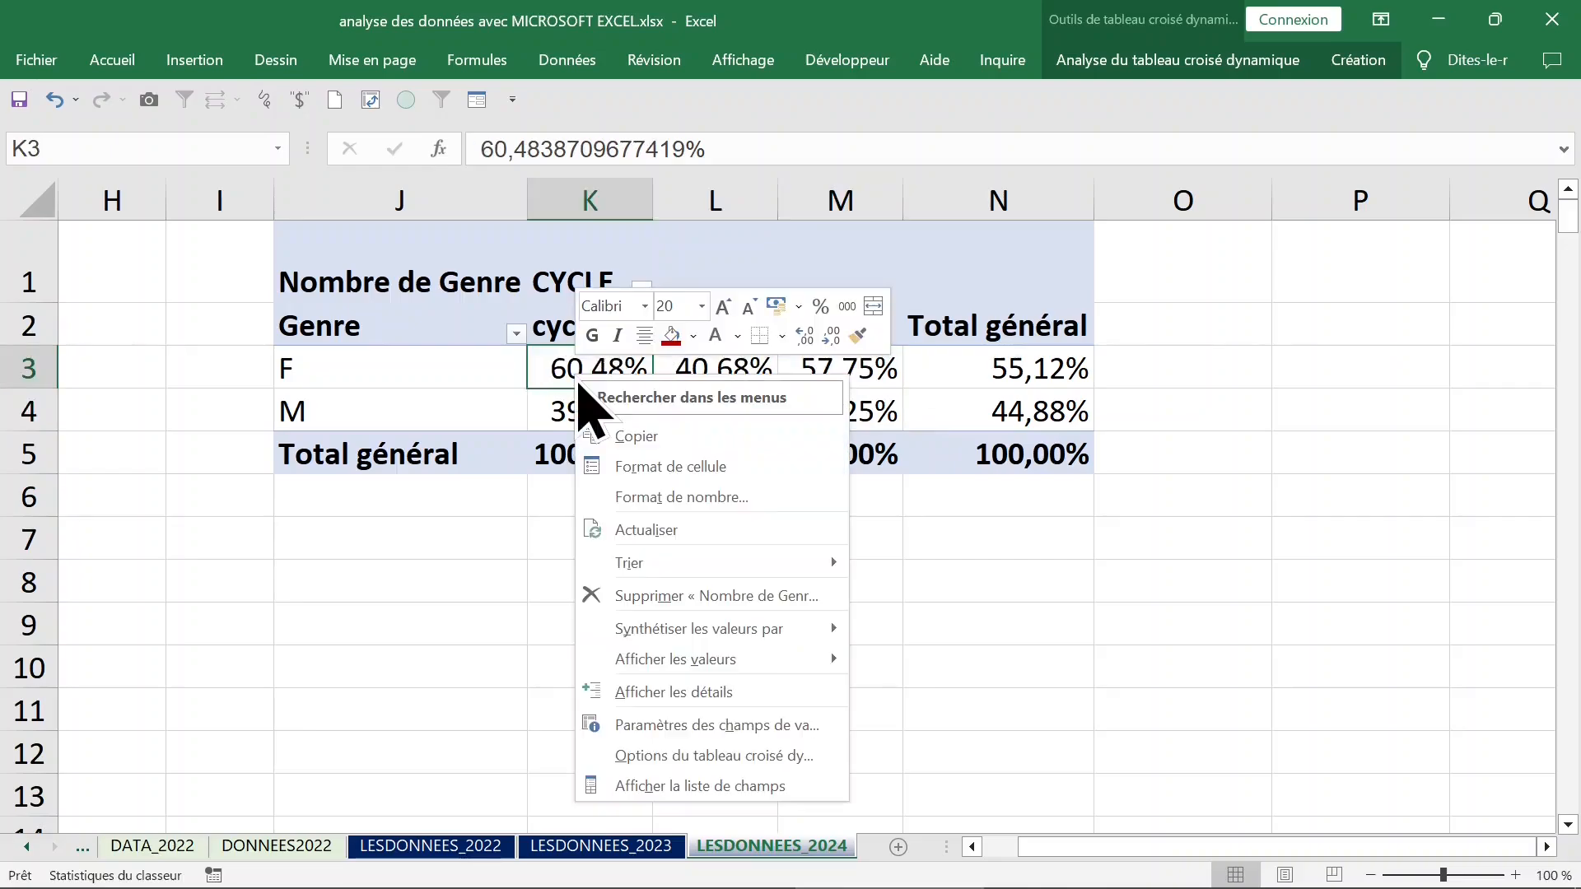
pyautogui.moveTo(617, 672)
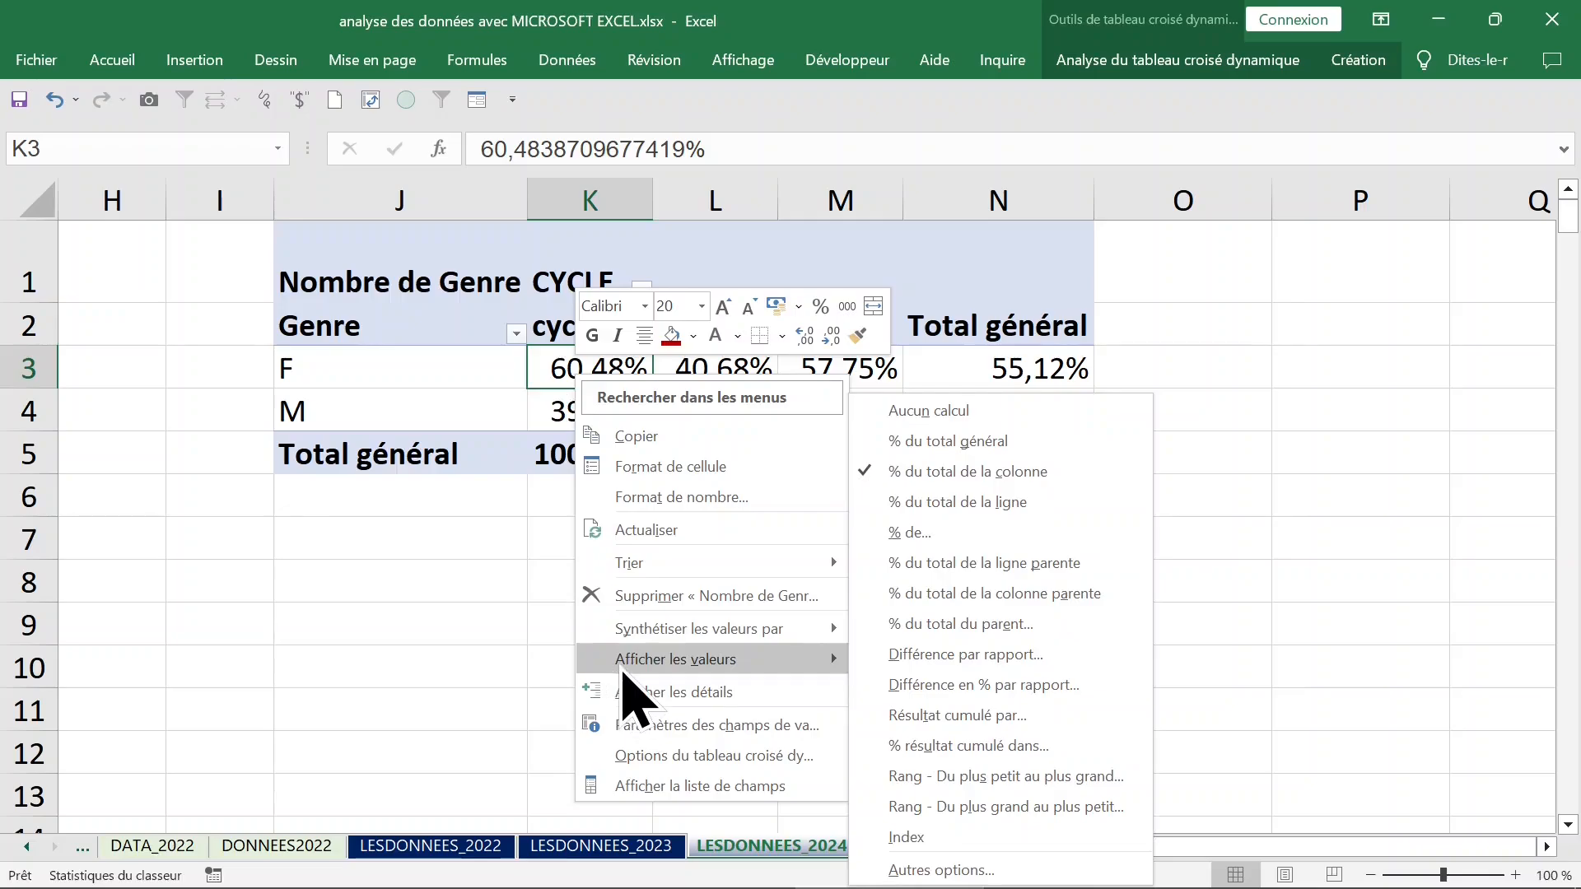
pyautogui.click(1026, 413)
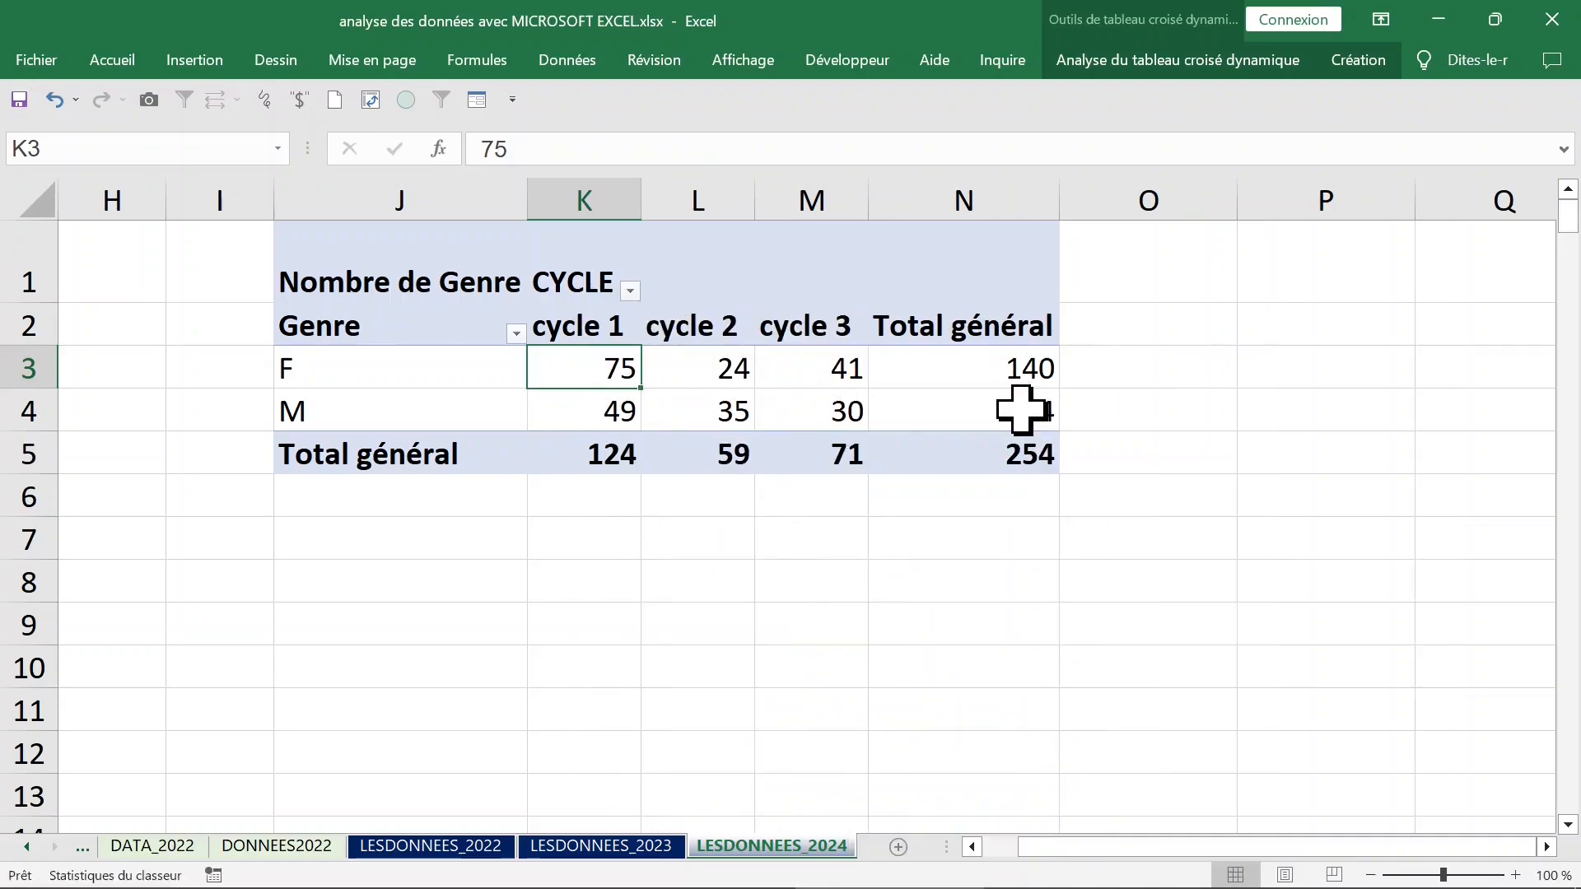
# Show the pivot values as a percentage of each gender's row total (% du total de la ligne).
pyautogui.click(347, 376)
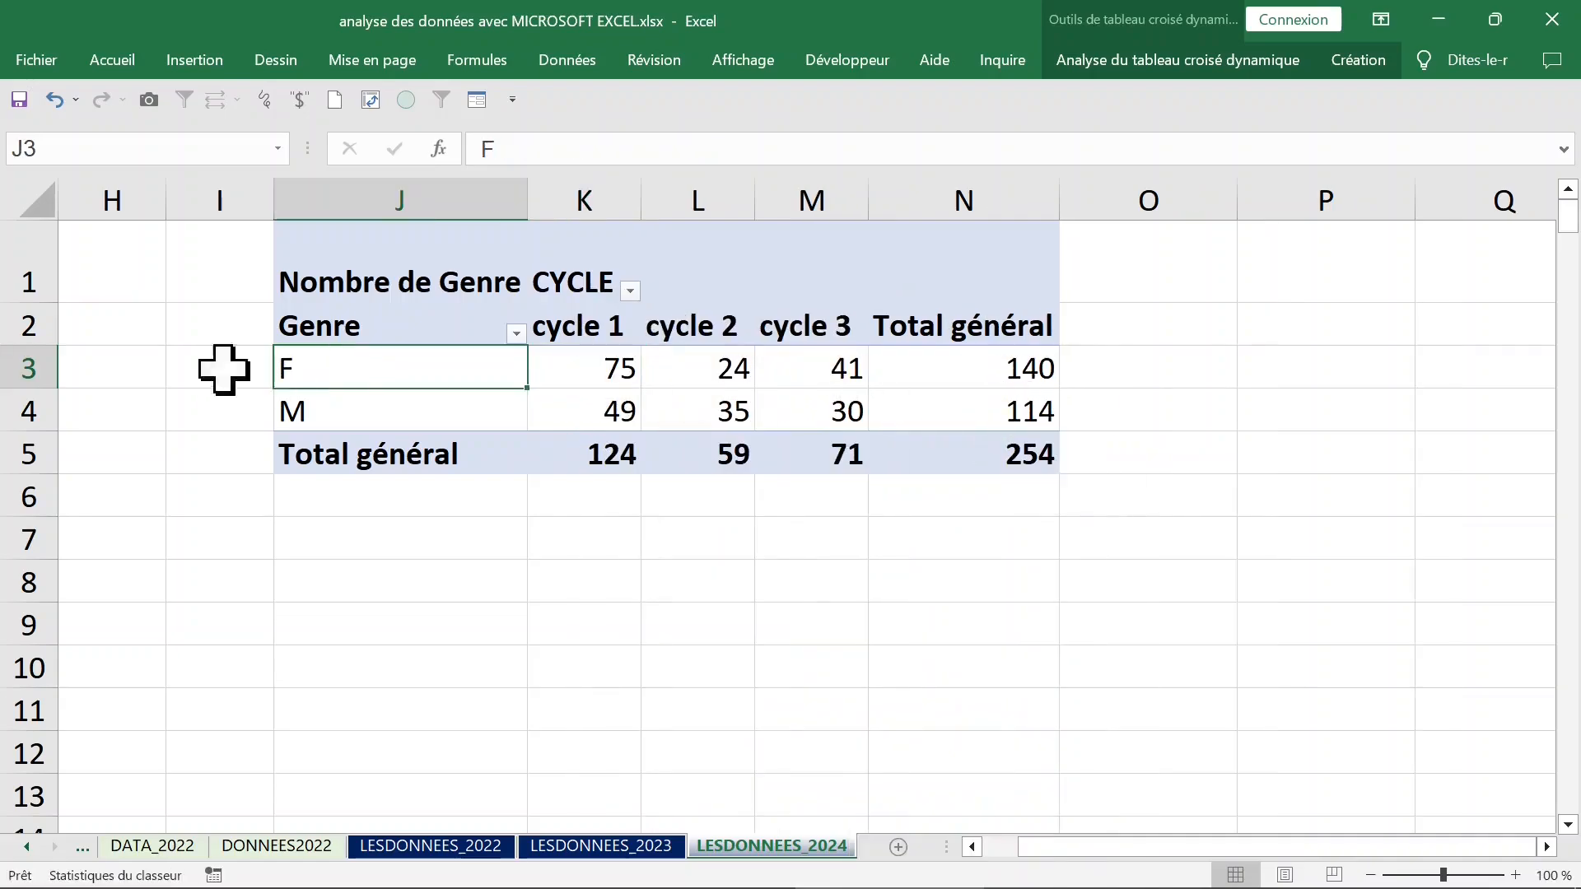
pyautogui.click(21, 367)
pyautogui.click(614, 365)
pyautogui.rightClick(610, 368)
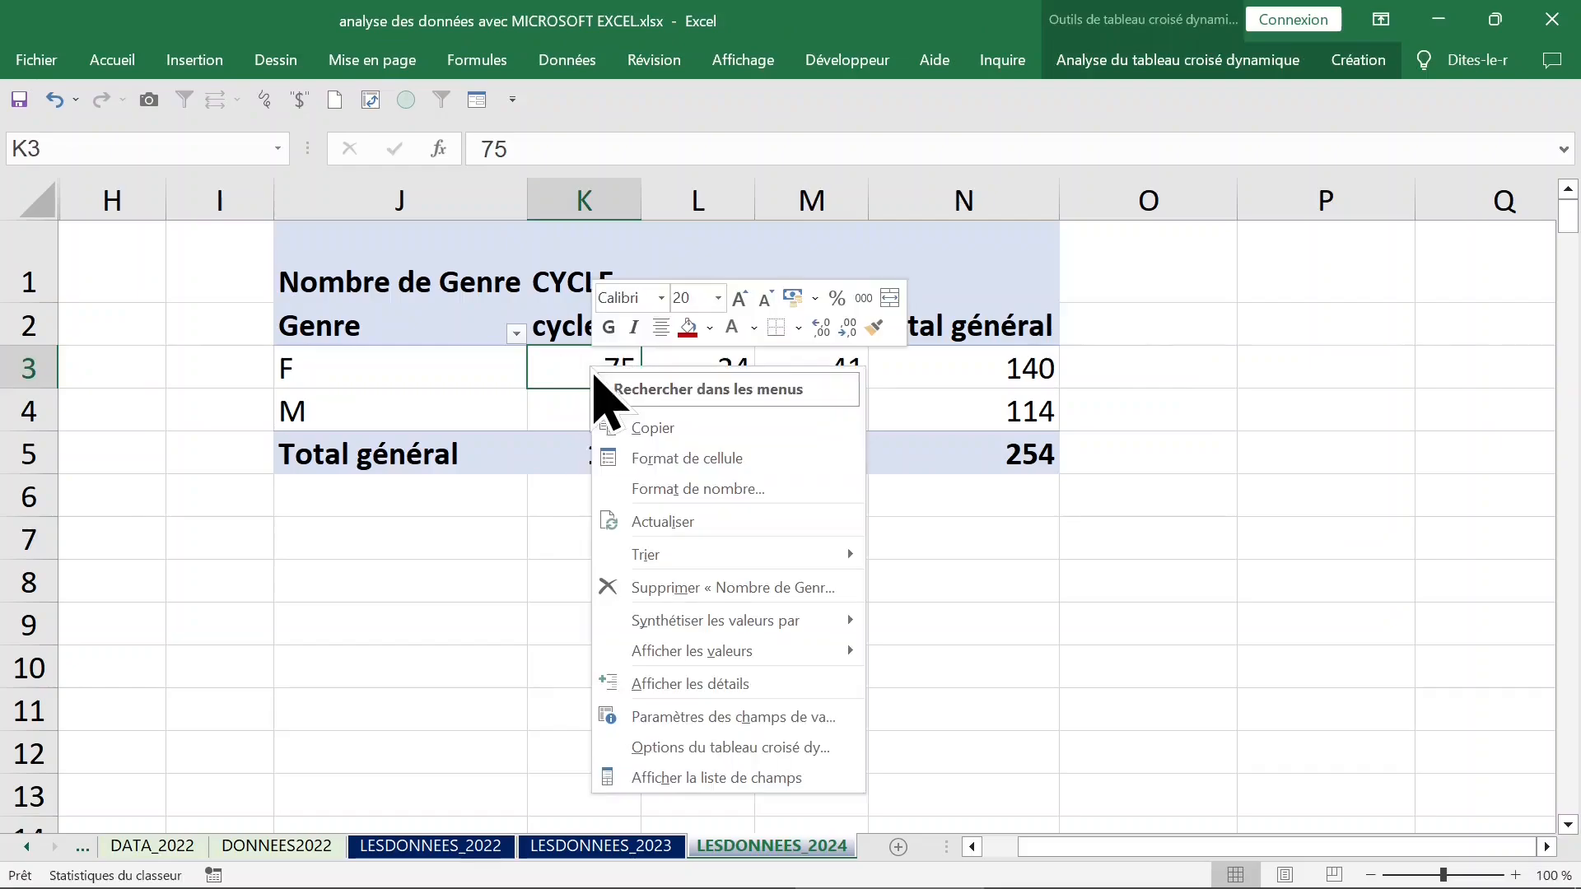
pyautogui.moveTo(671, 631)
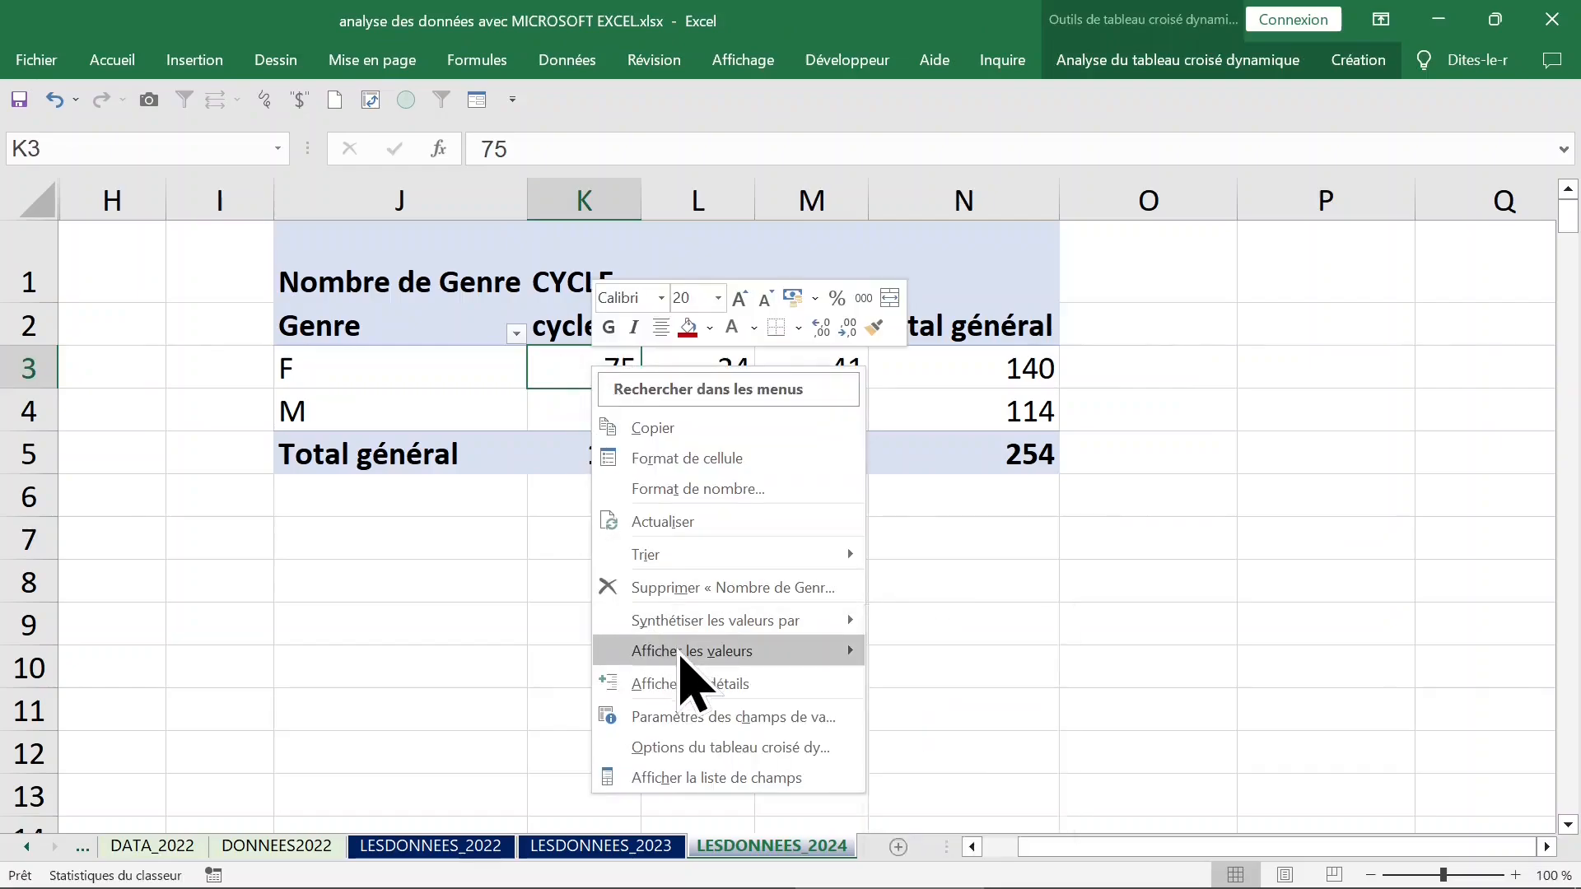
pyautogui.click(1030, 503)
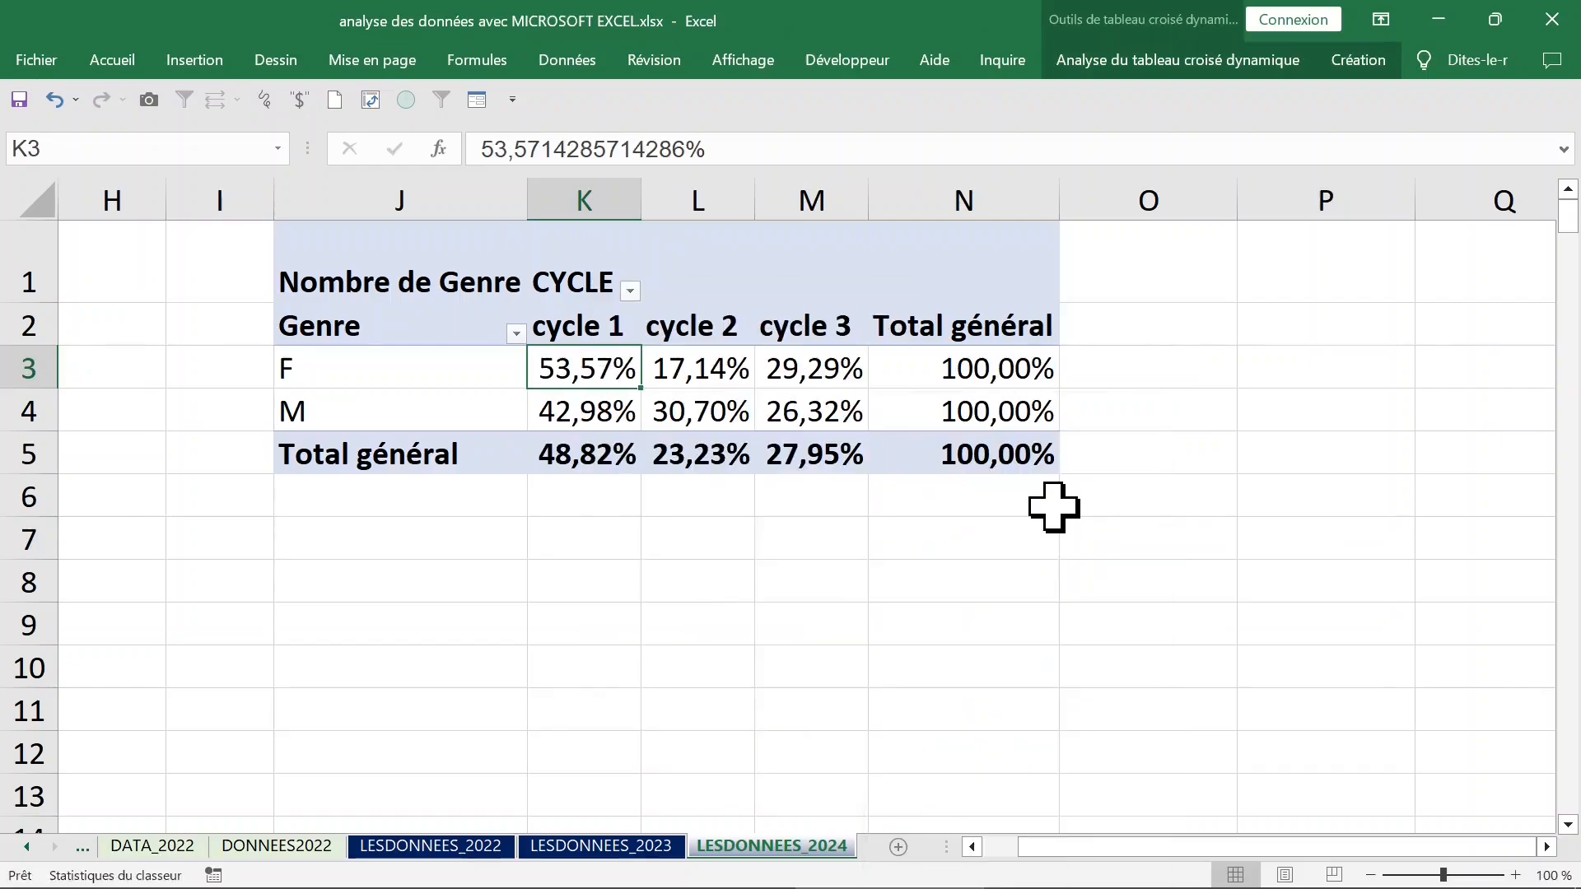
# Examine how the F row and the M row are distributed across the three cycles.
pyautogui.click(387, 381)
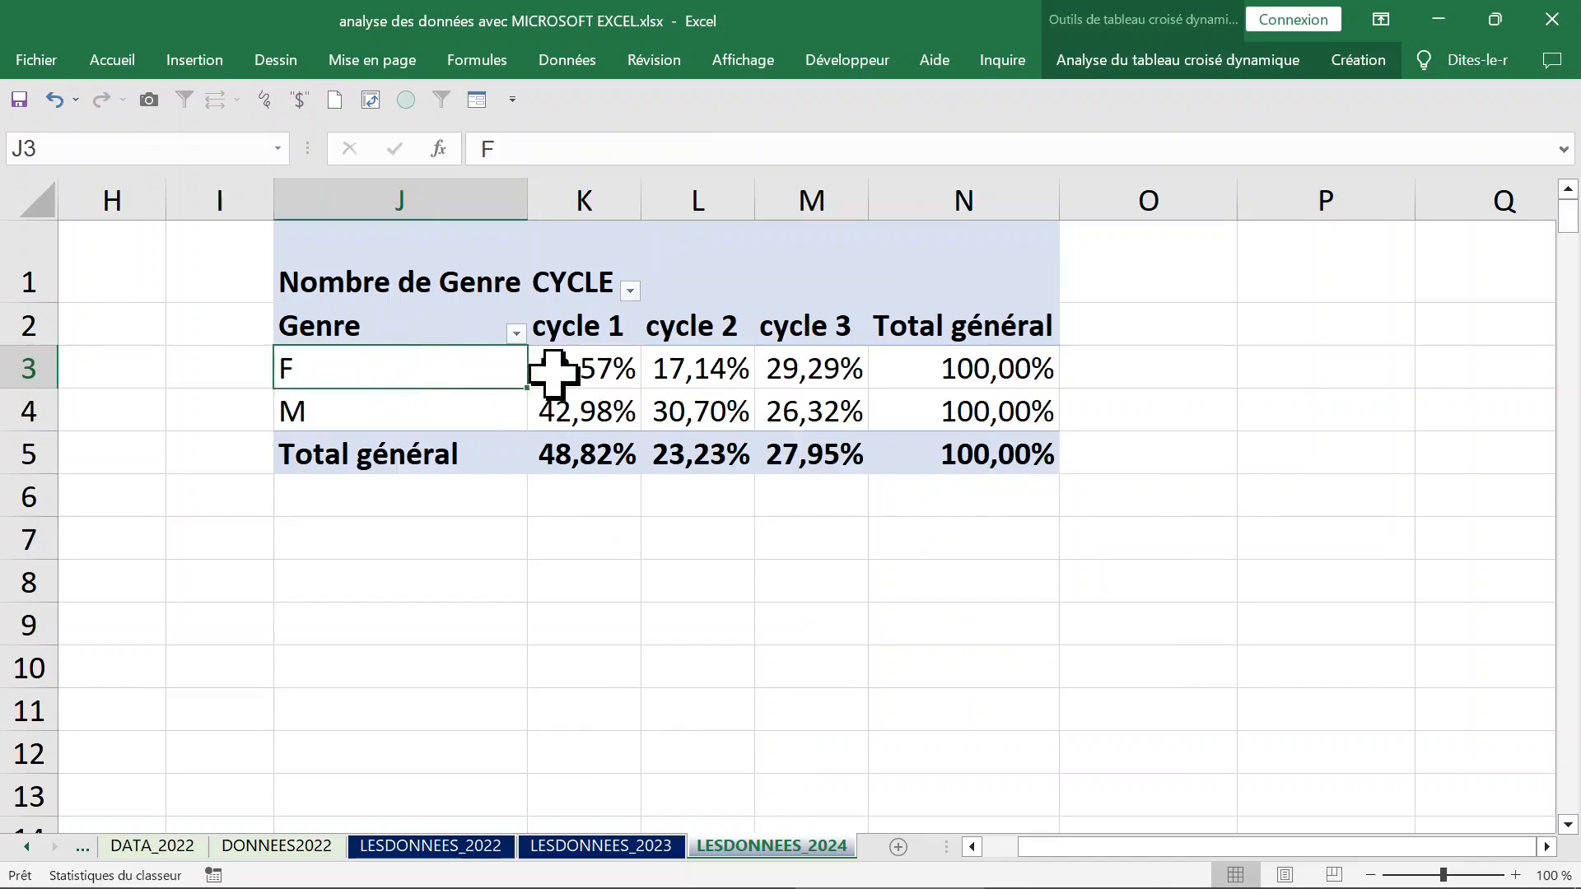
pyautogui.click(582, 365)
pyautogui.click(602, 331)
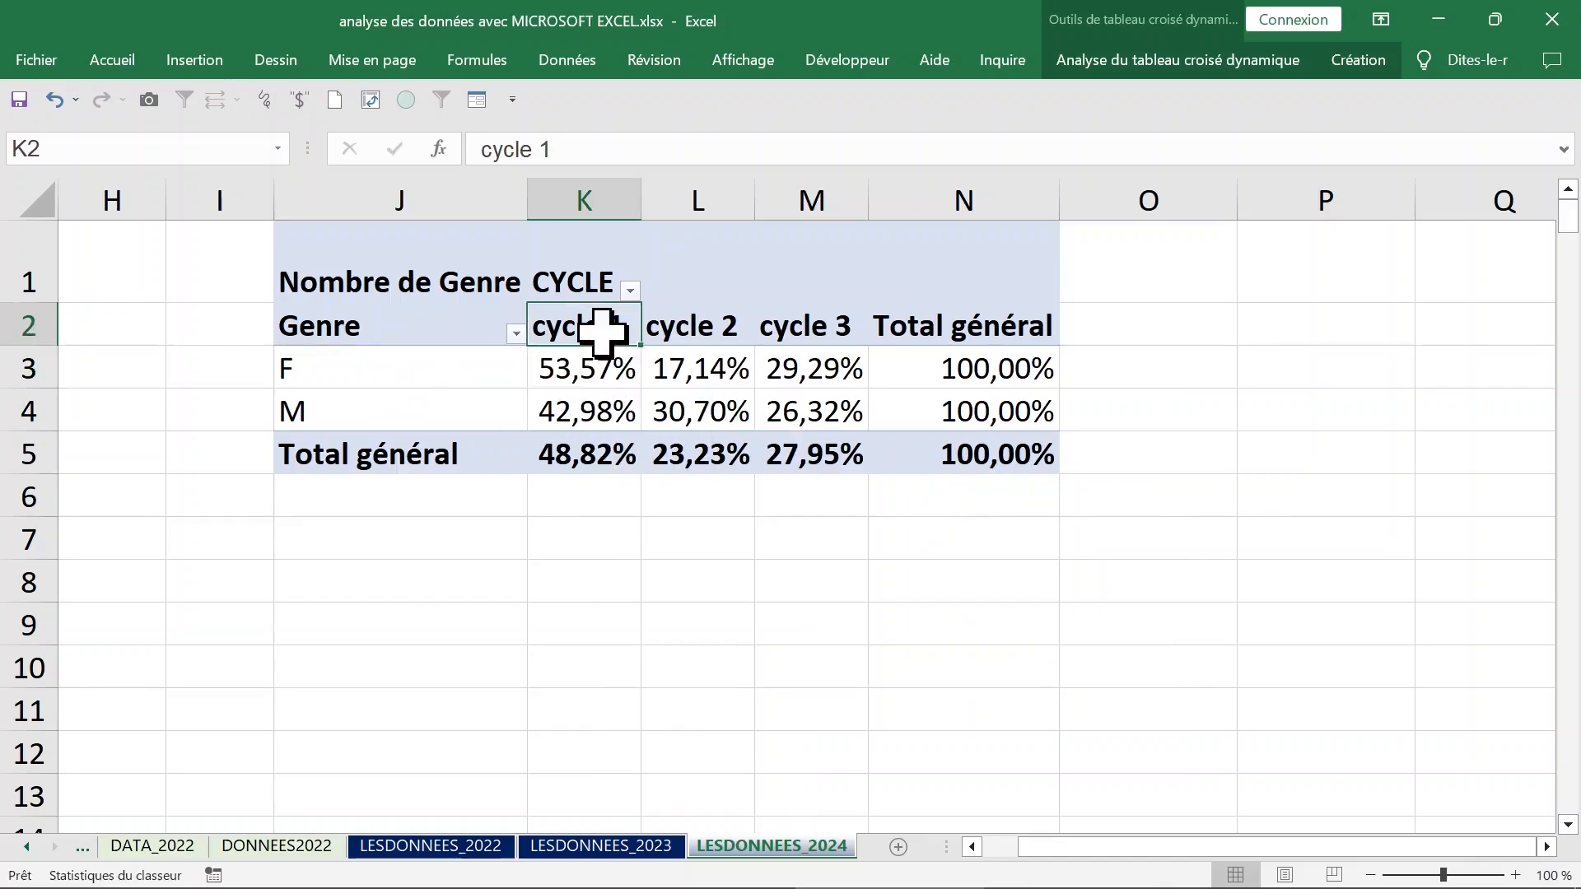
pyautogui.click(691, 369)
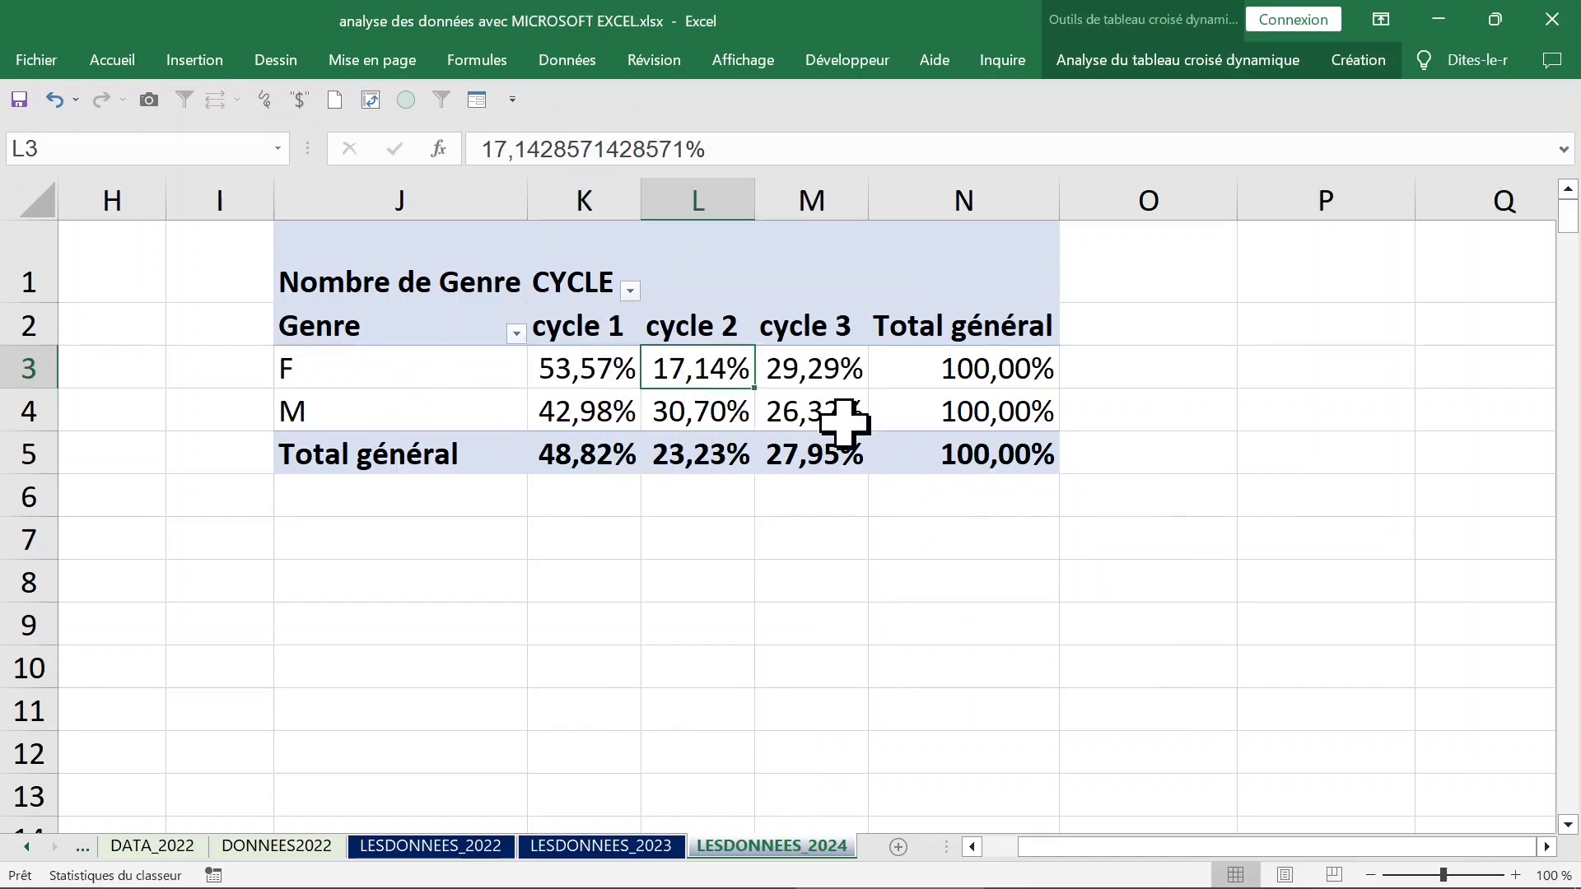
pyautogui.click(833, 364)
pyautogui.click(613, 419)
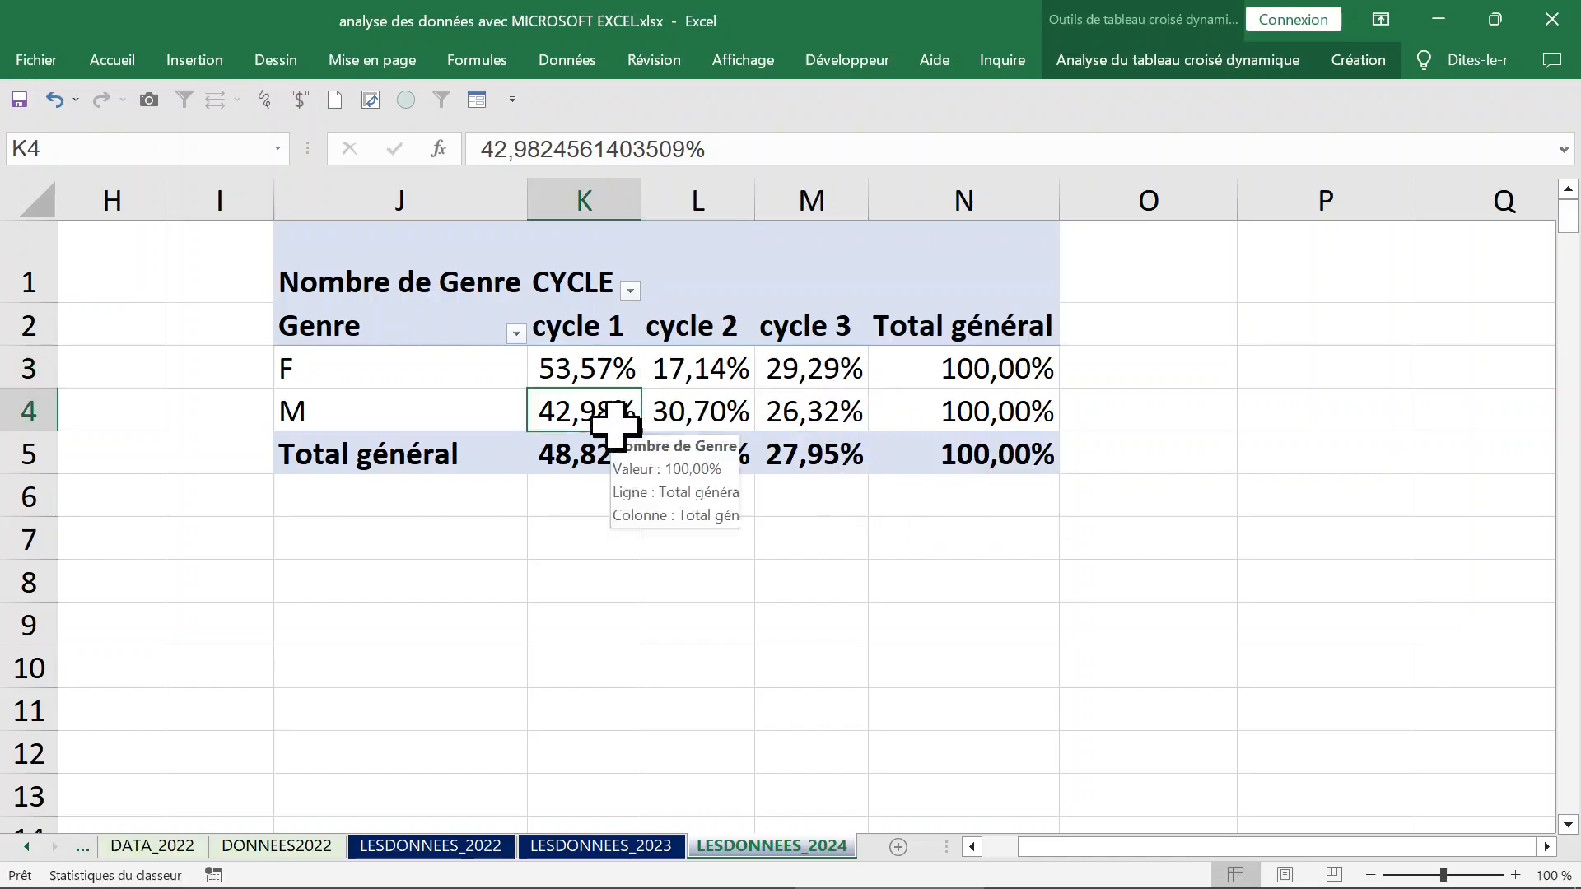
pyautogui.click(367, 420)
pyautogui.click(631, 421)
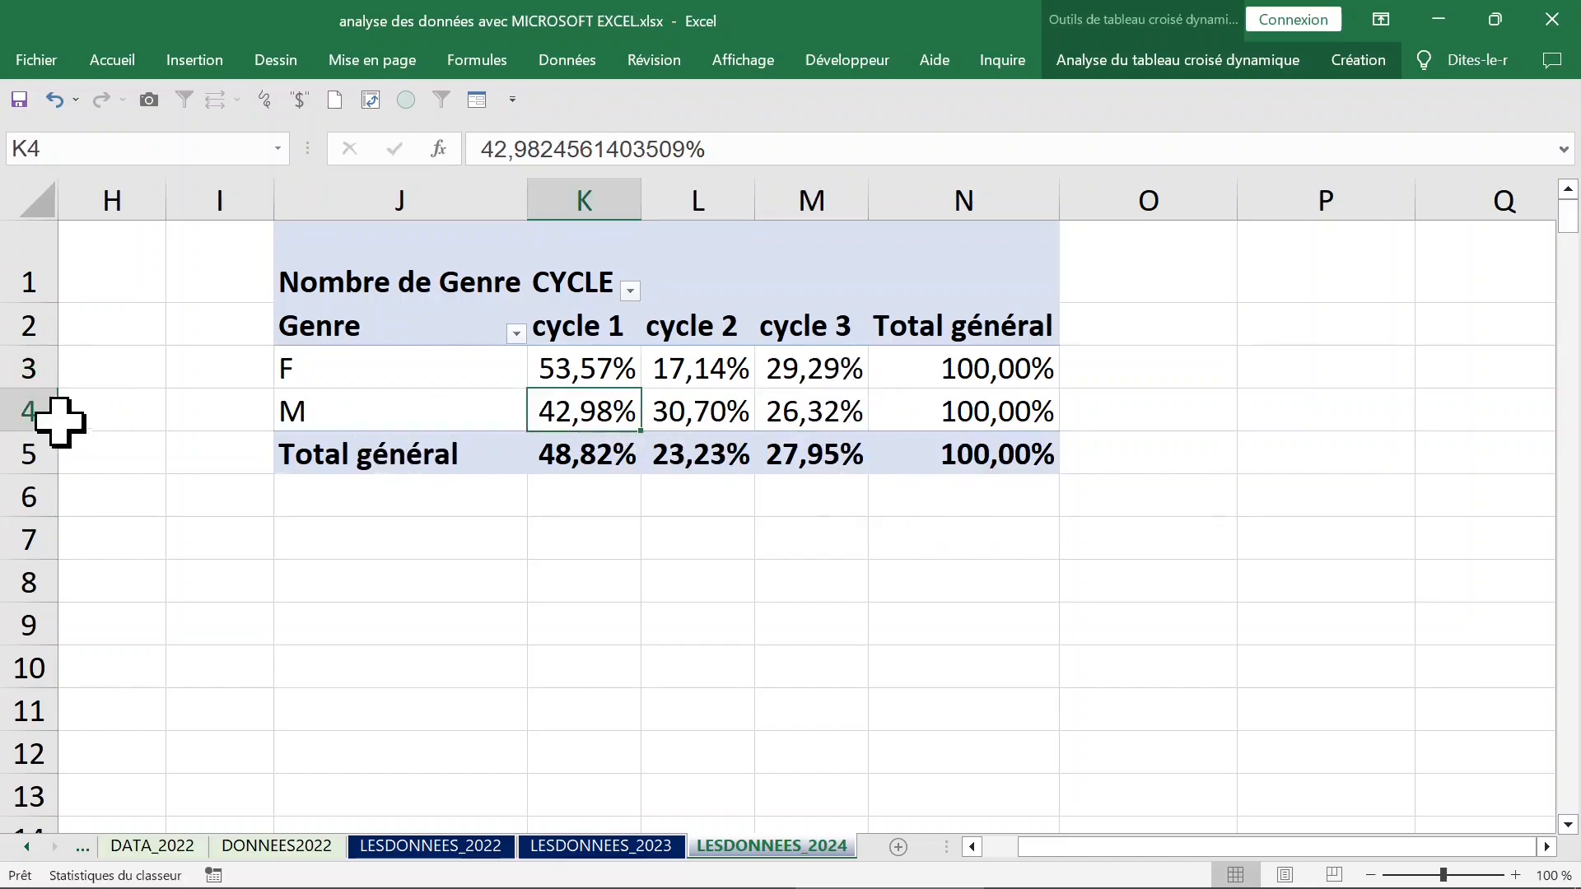
pyautogui.click(17, 411)
pyautogui.click(597, 414)
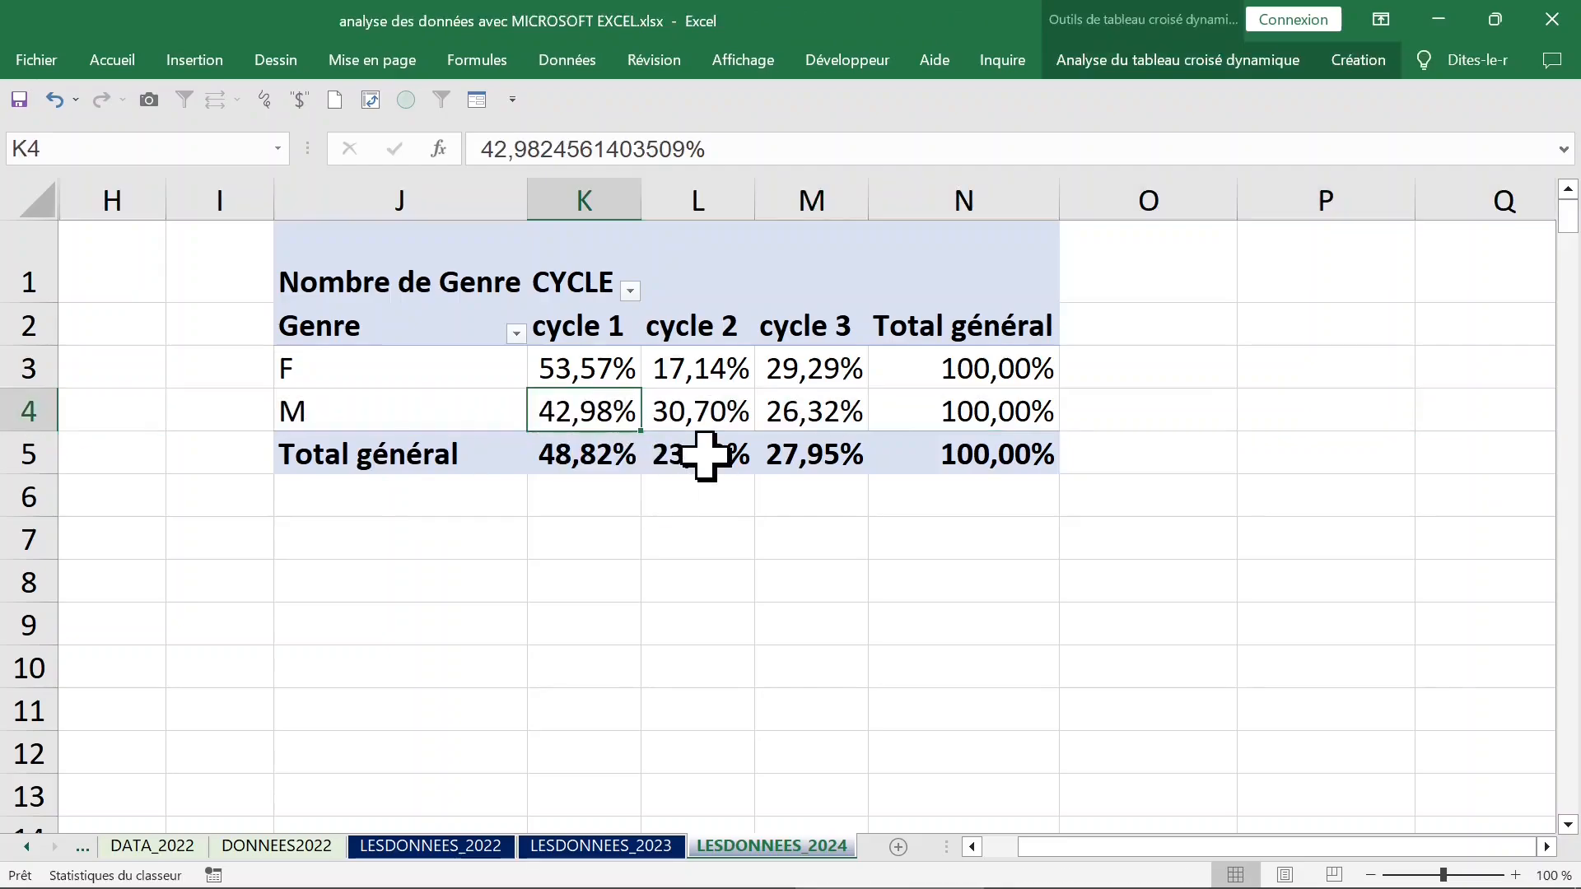
pyautogui.click(715, 412)
pyautogui.moveTo(593, 368); pyautogui.dragTo(743, 403)
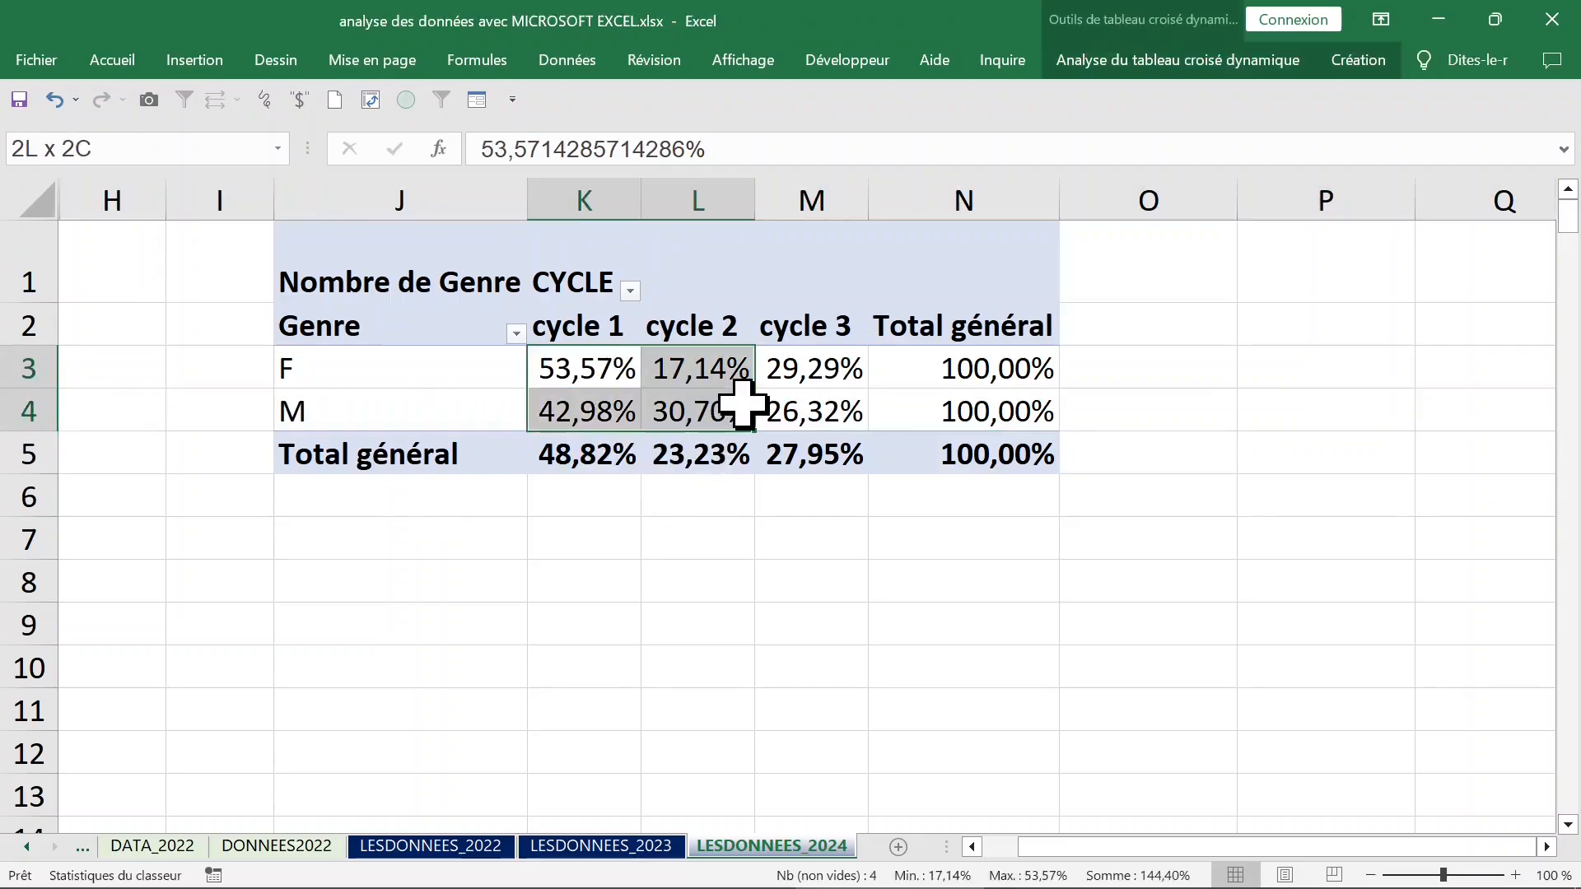
# Set the pivot values' number format to Pourcentage with 0 decimals.
pyautogui.click(577, 362)
pyautogui.rightClick(593, 375)
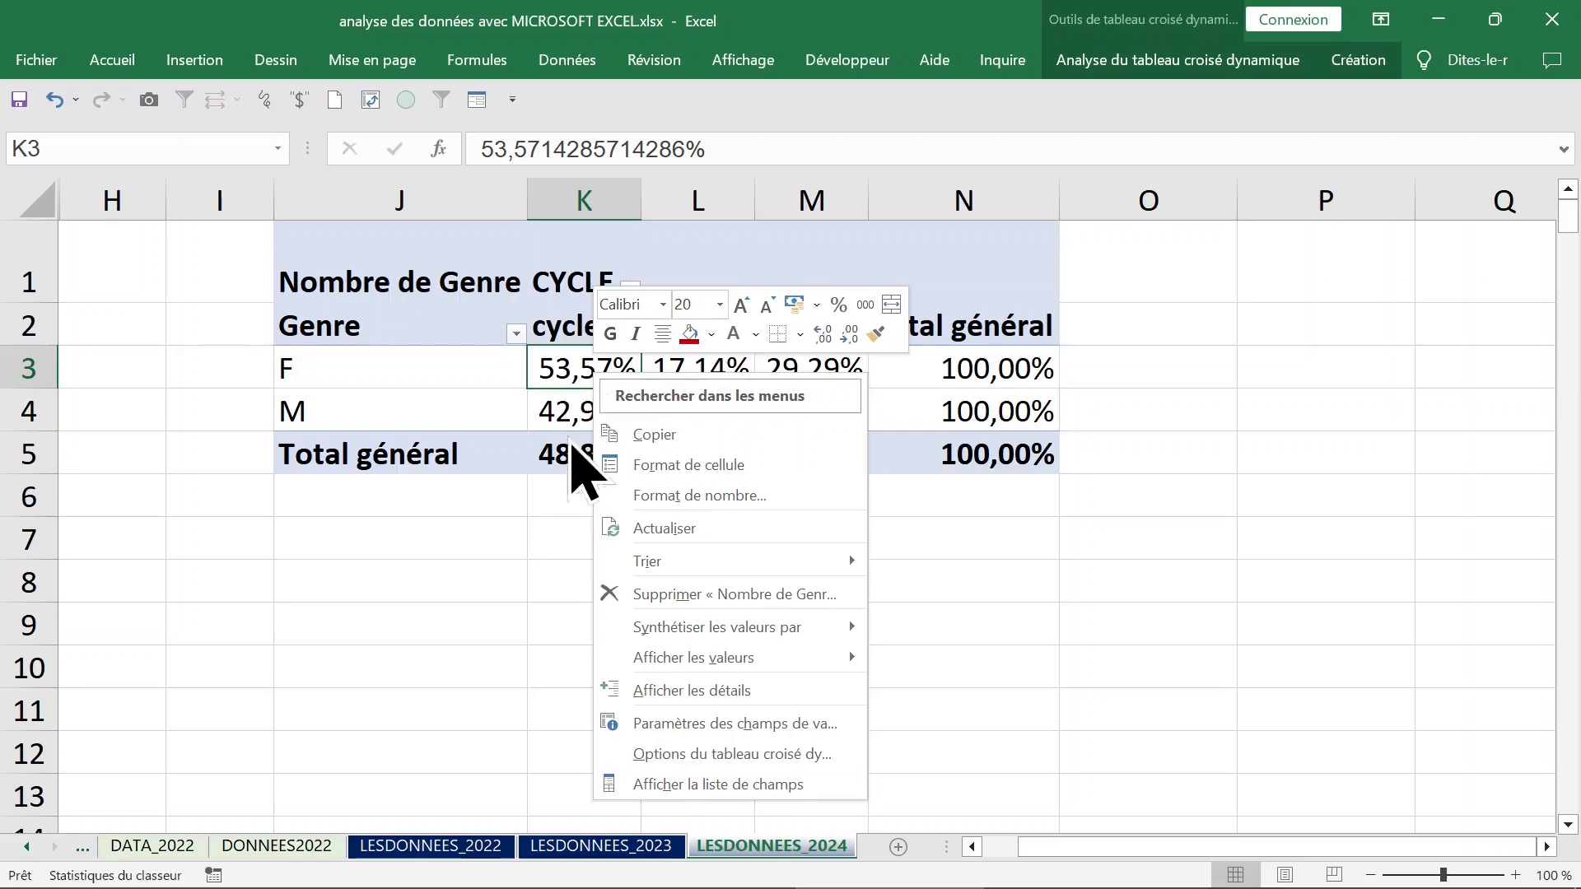
pyautogui.click(700, 497)
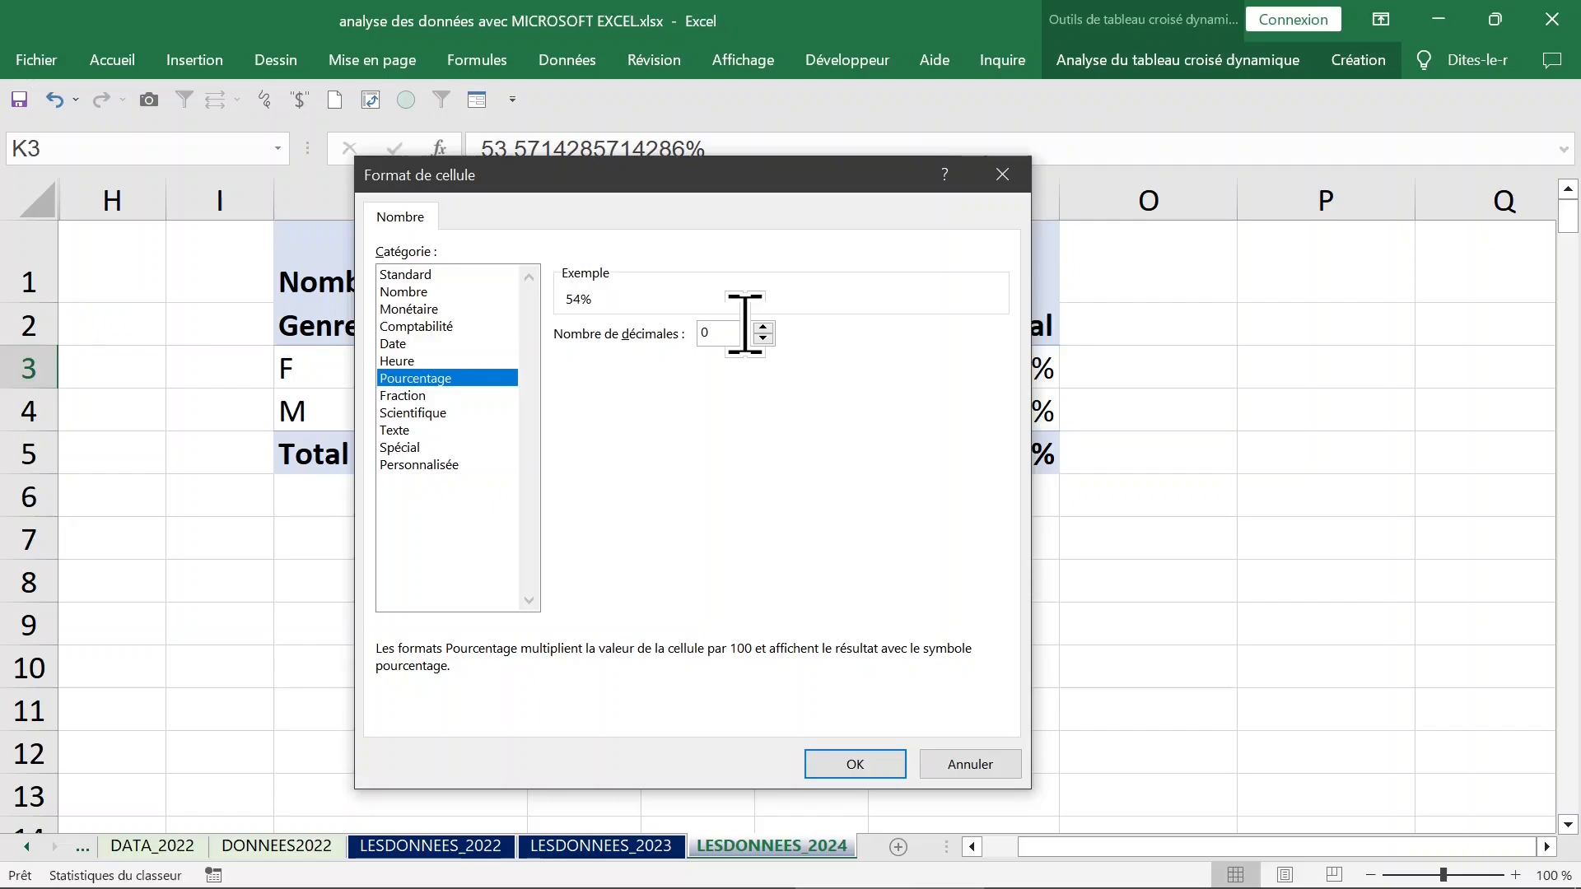
pyautogui.press('Return')
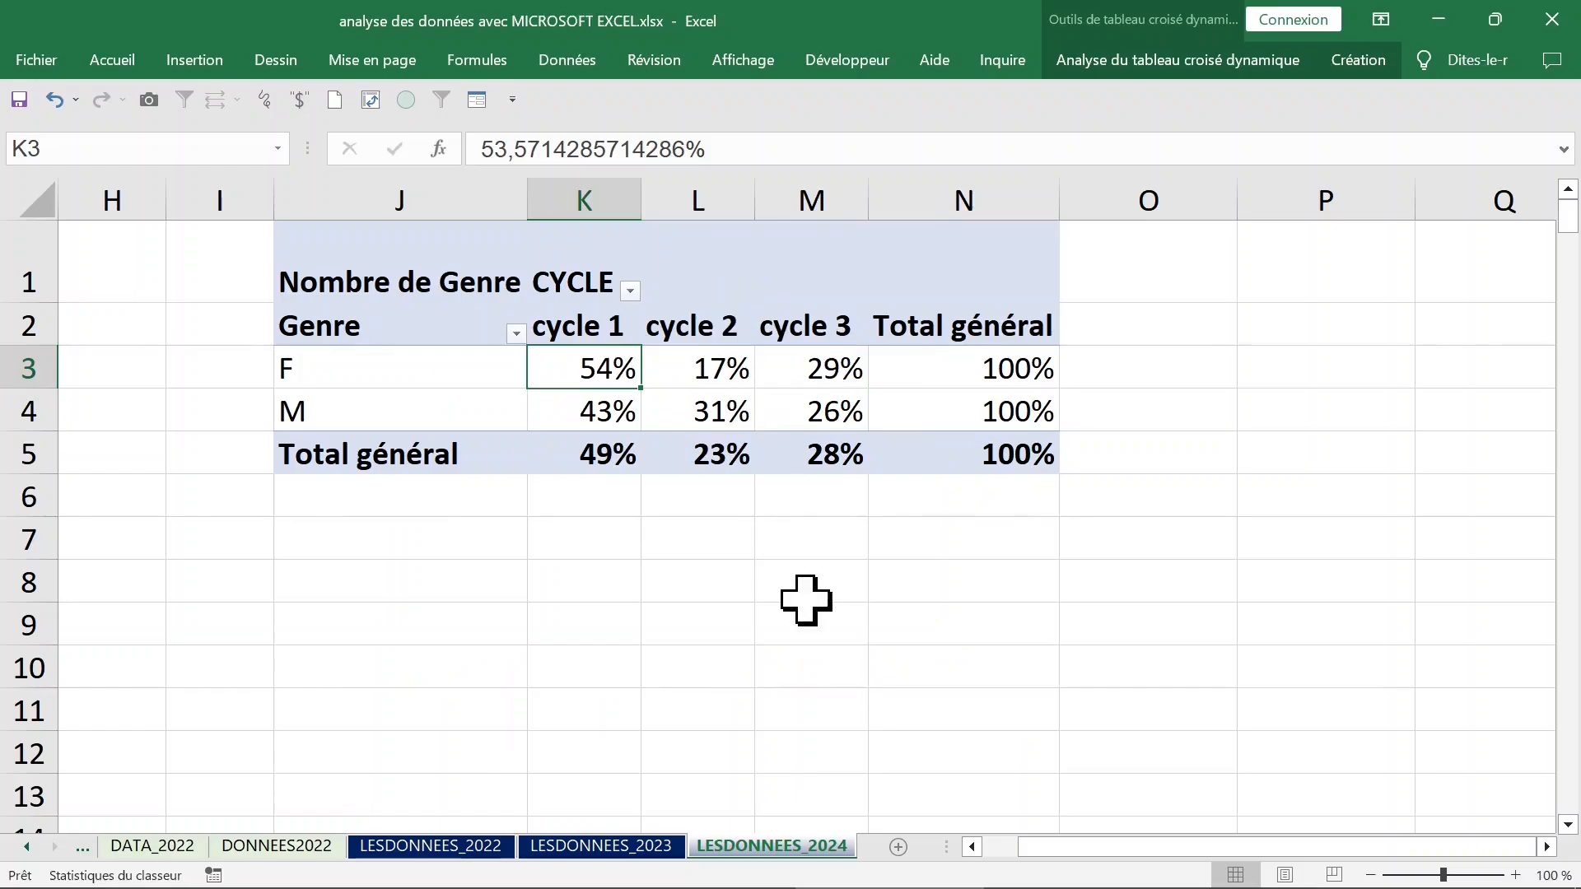
# Unhide the source data columns A to G beside the pivot table and select a Genre cell in them.
pyautogui.click(421, 372)
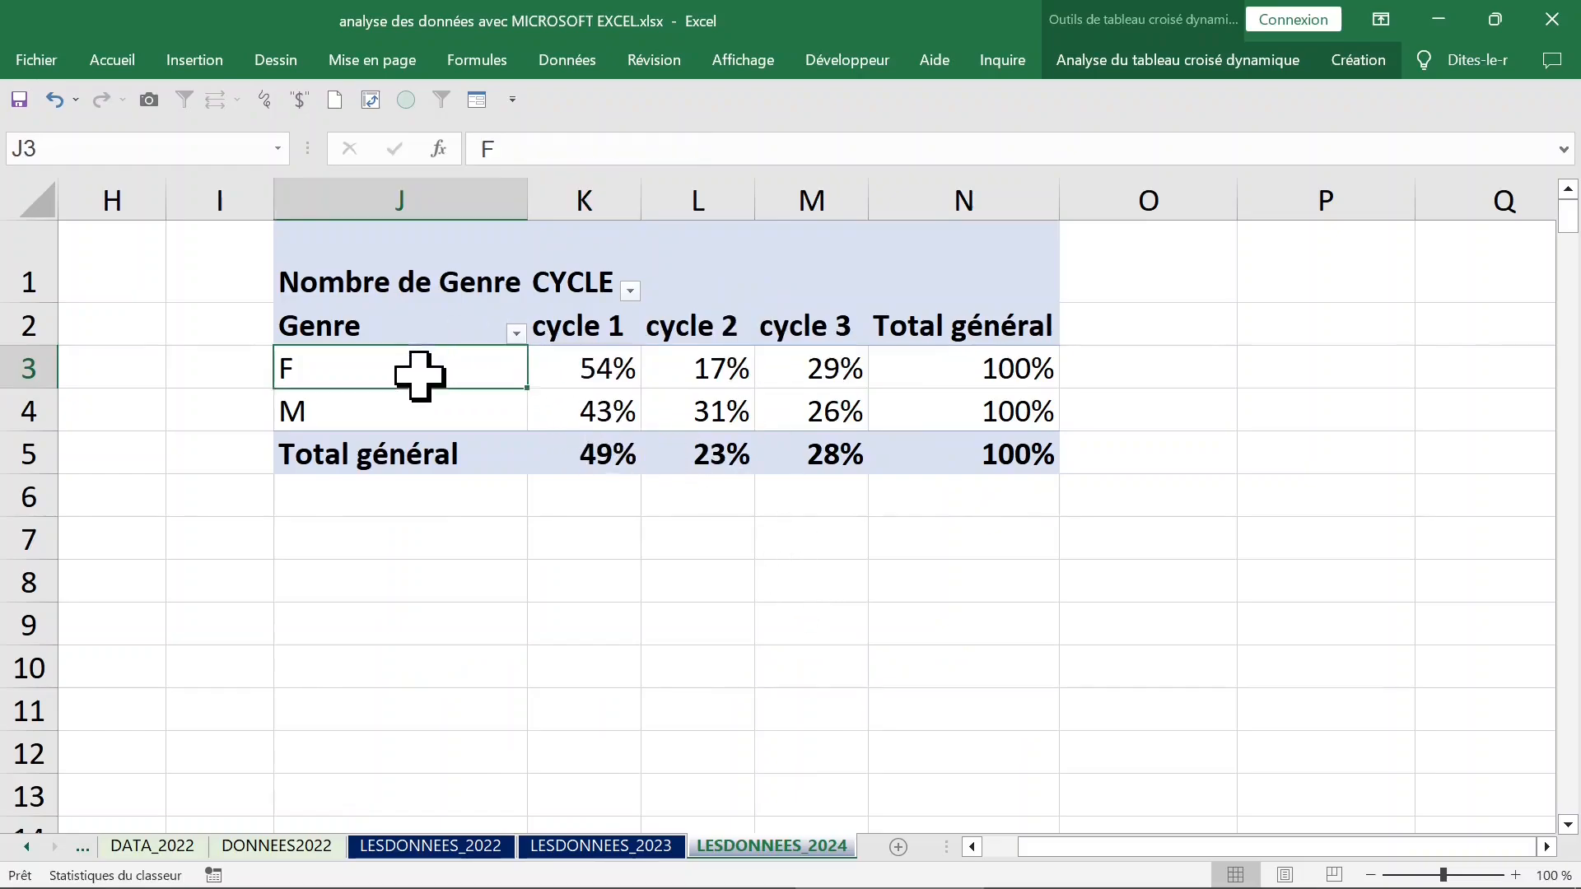
pyautogui.click(441, 412)
pyautogui.click(423, 374)
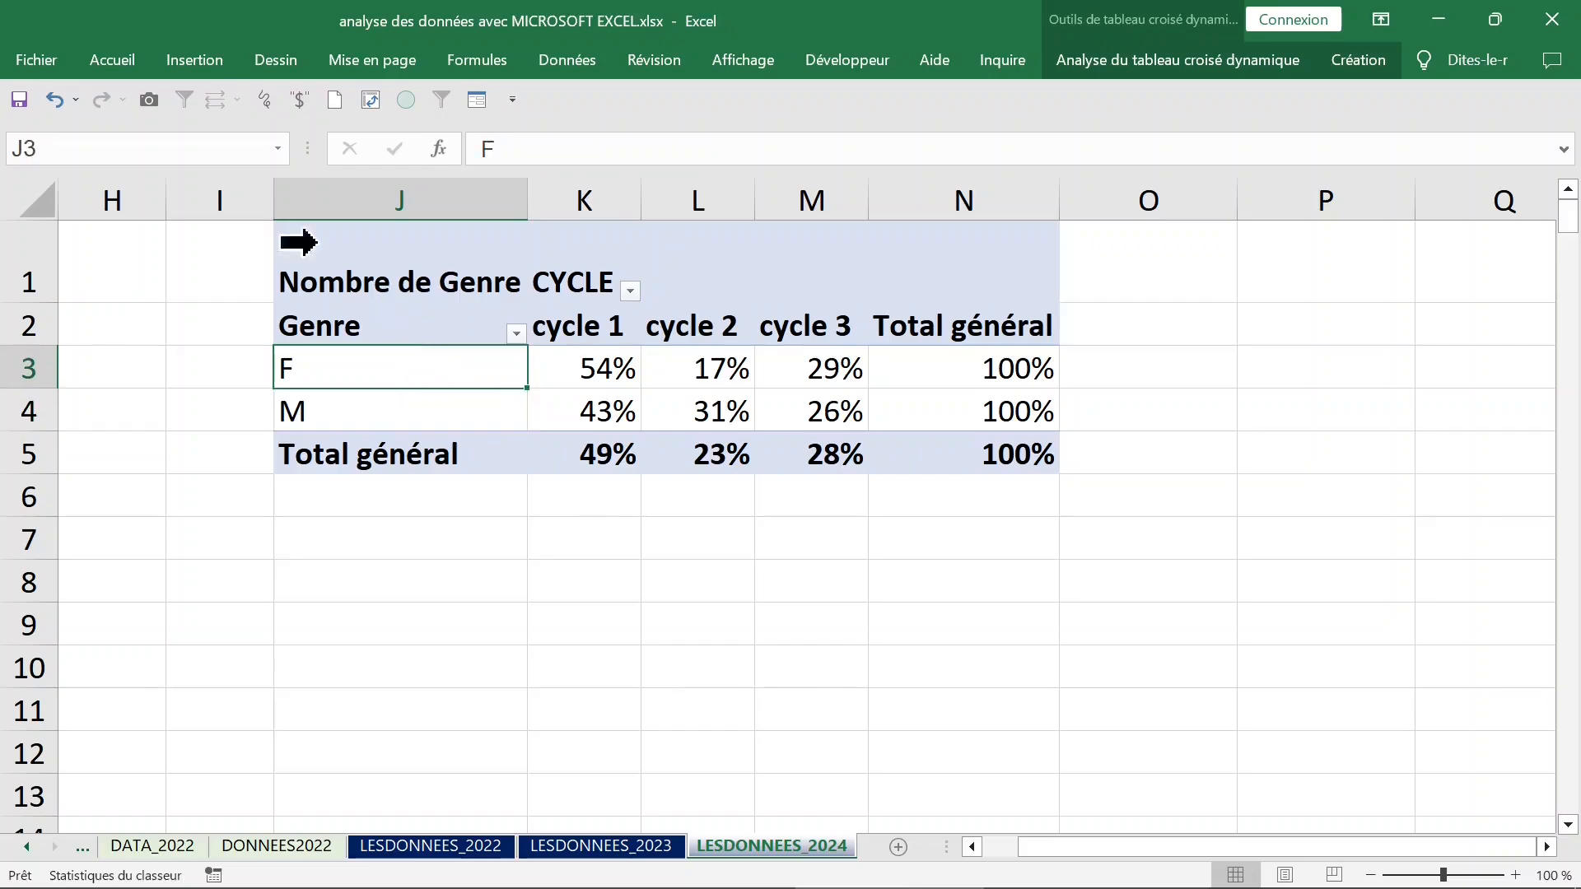
pyautogui.moveTo(249, 198); pyautogui.dragTo(32, 194)
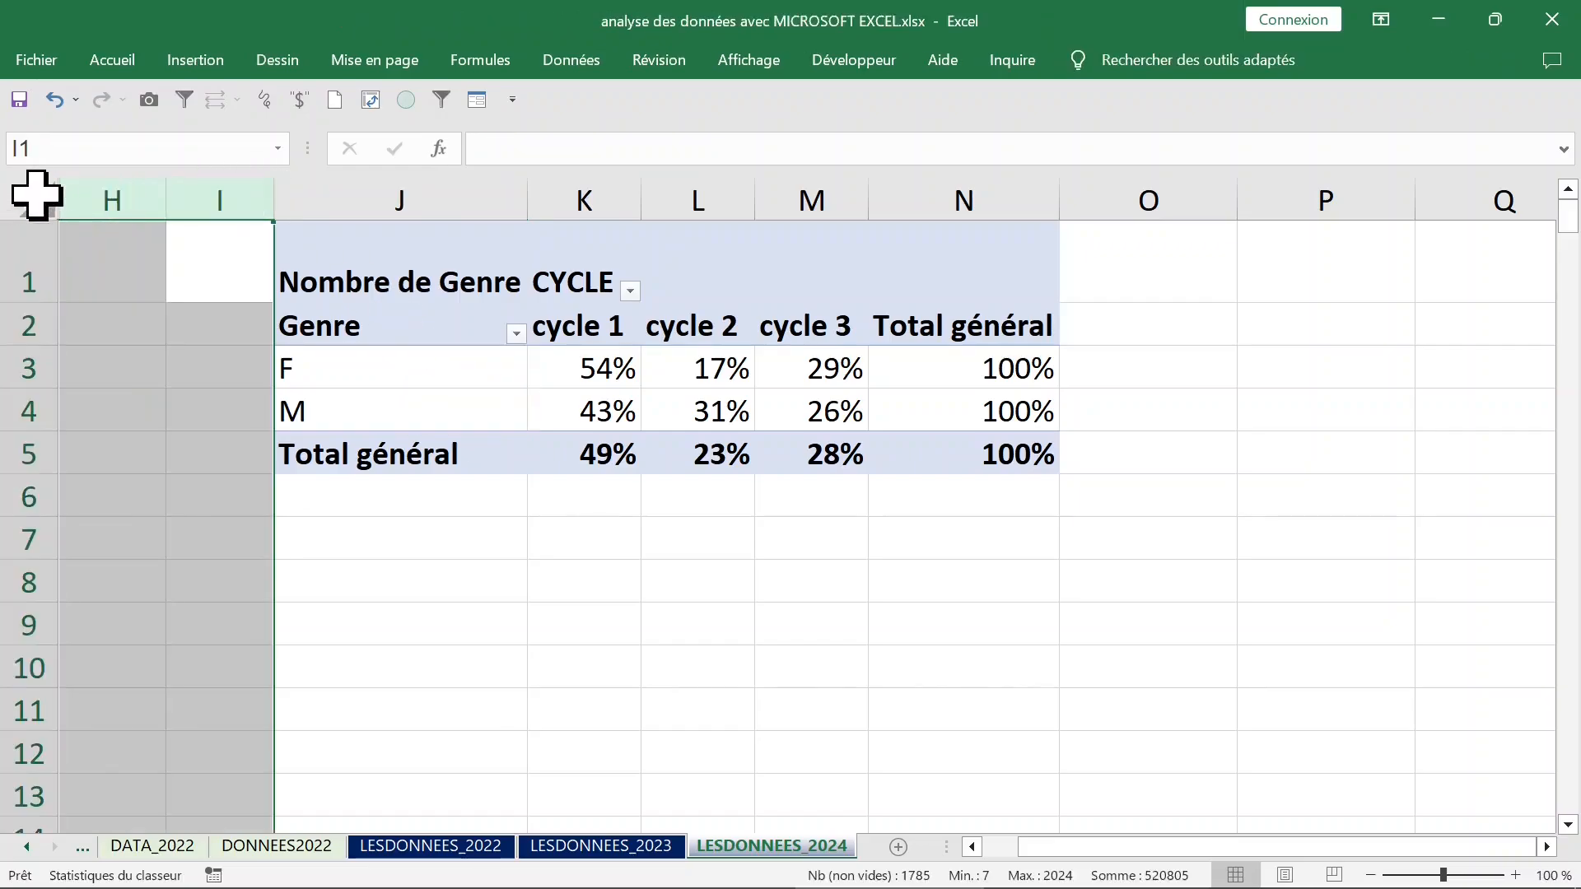
pyautogui.rightClick(101, 197)
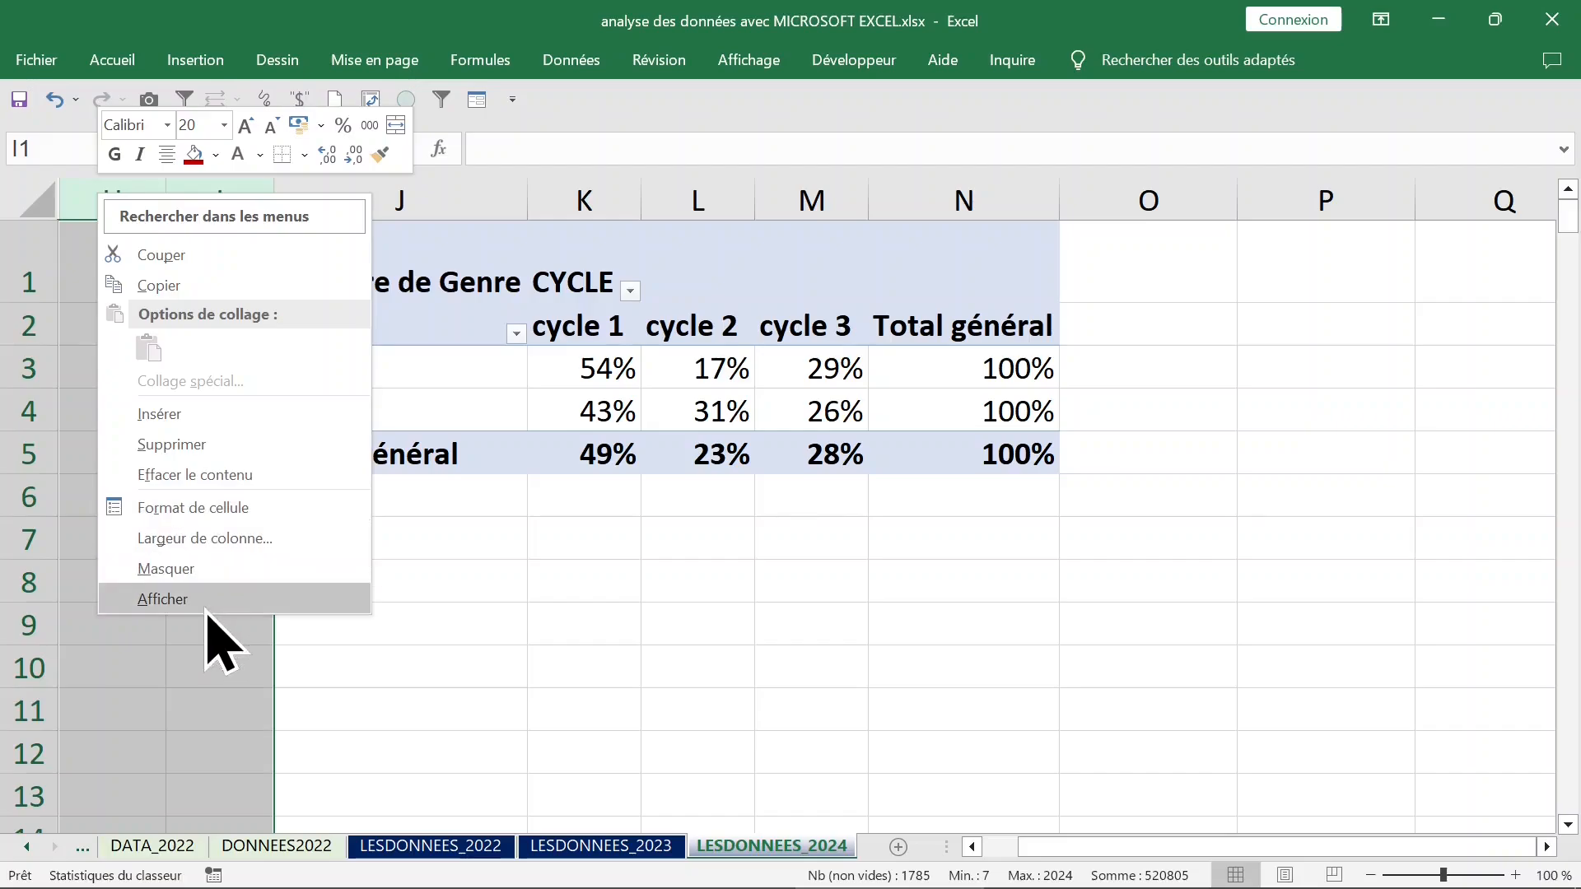
pyautogui.click(165, 599)
pyautogui.click(366, 405)
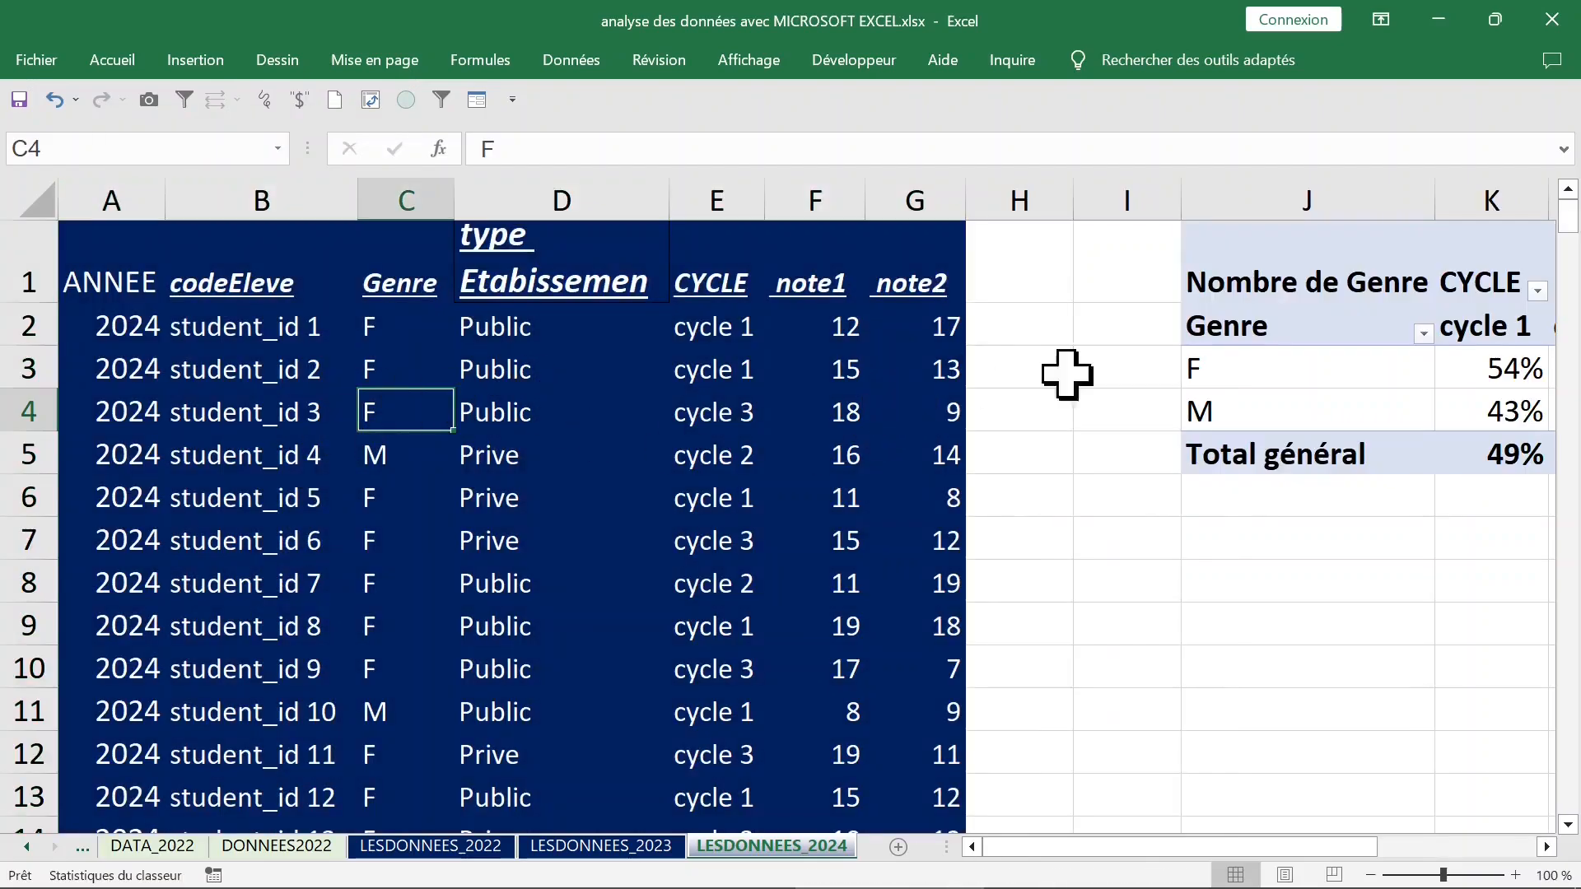
# Add type Etabissement to the pivot table as the column field and move CYCLE into the rows below Genre.
pyautogui.click(1264, 376)
pyautogui.click(497, 325)
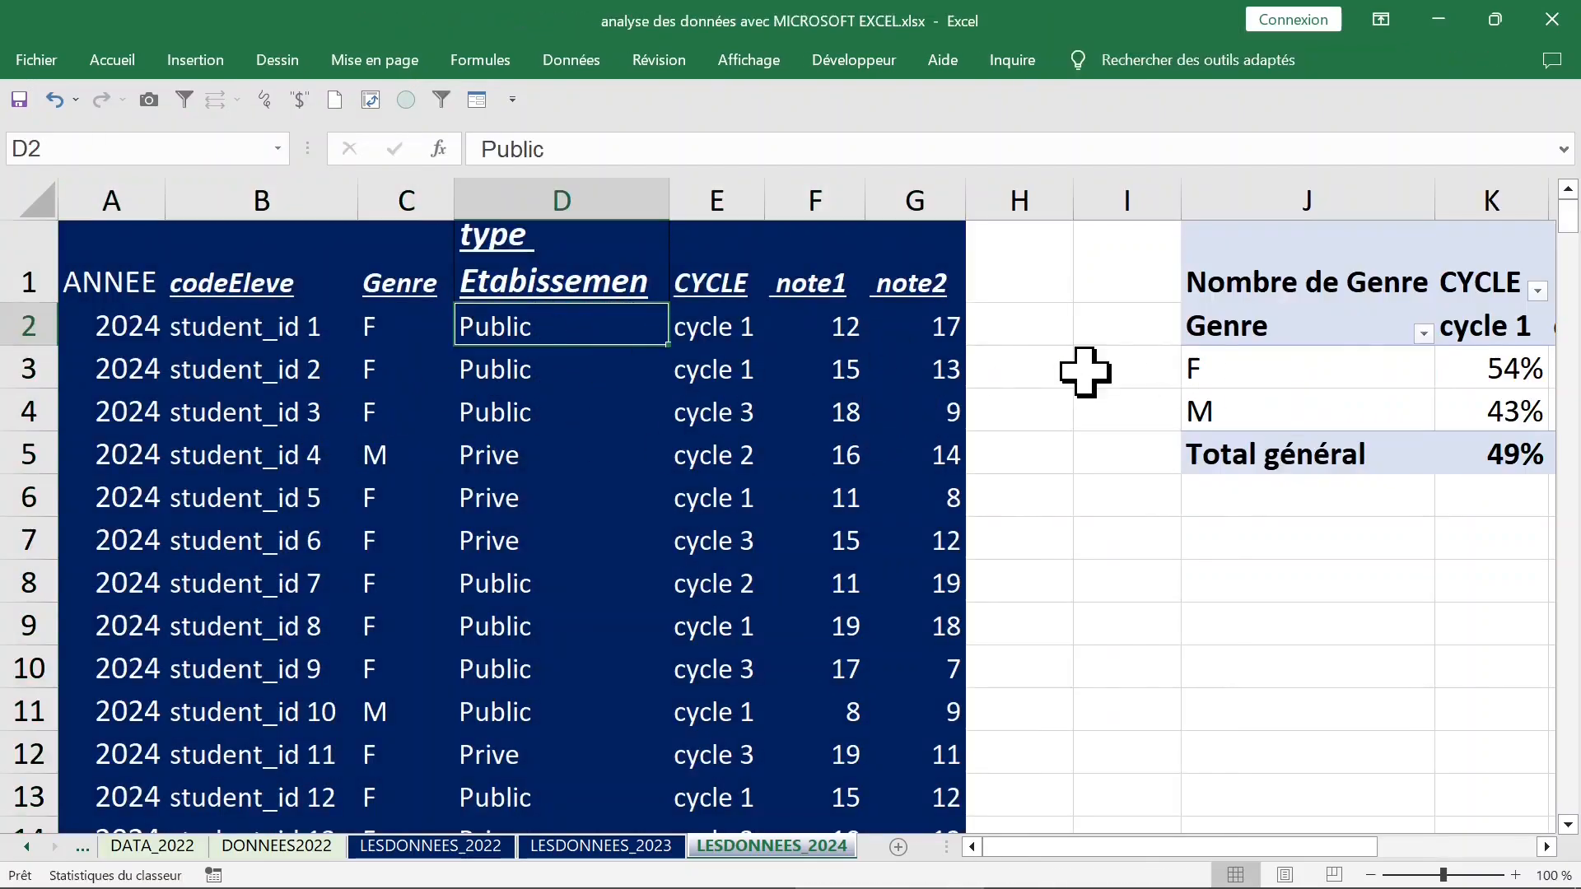
pyautogui.click(1327, 368)
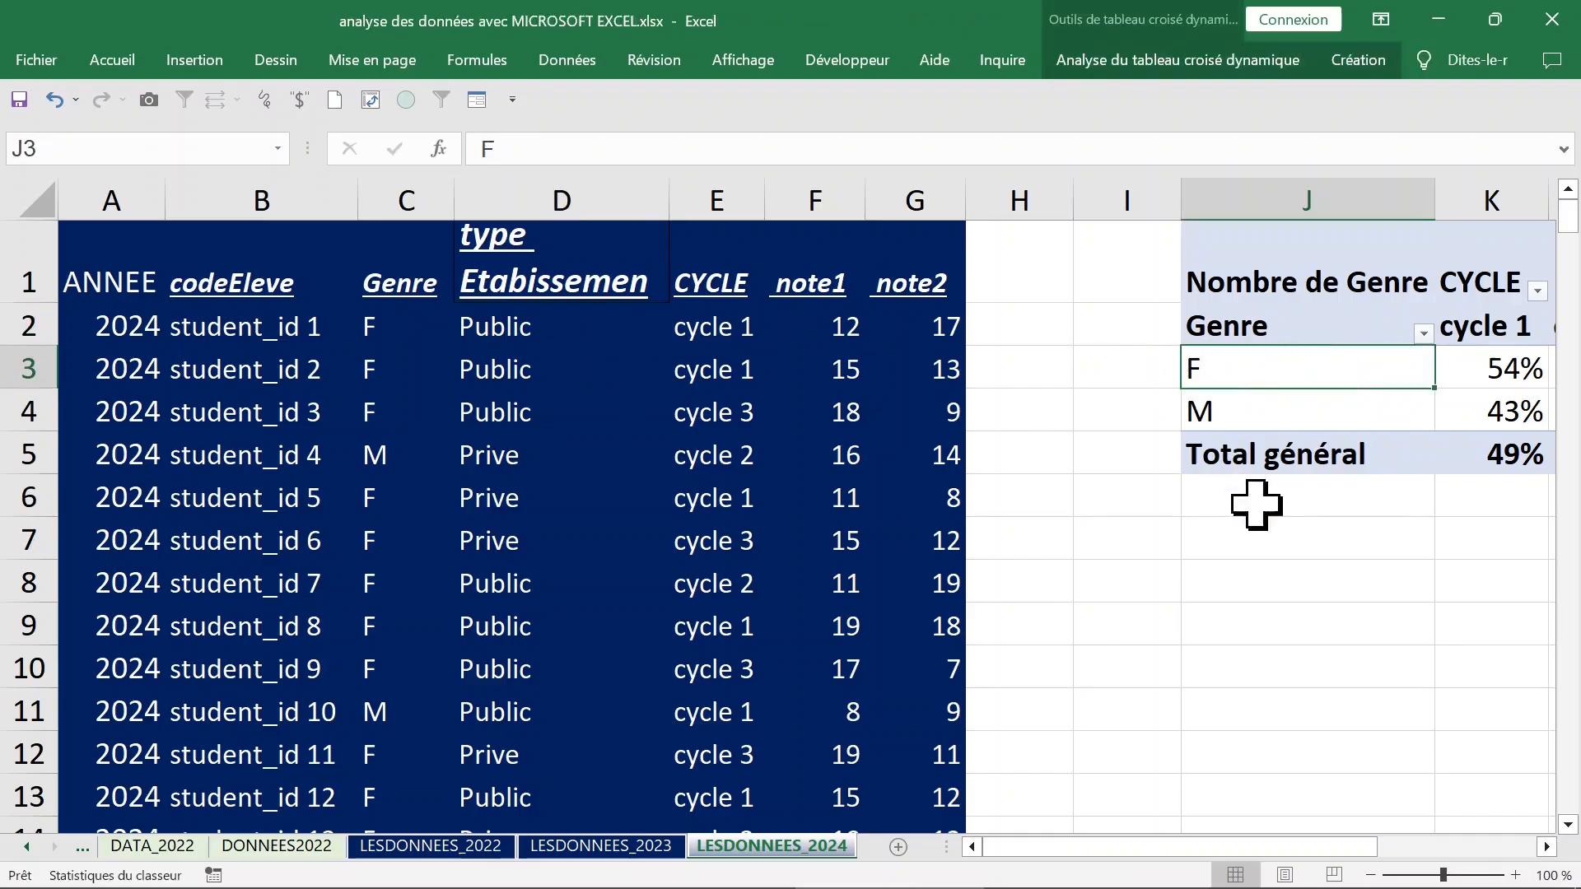
pyautogui.moveTo(1260, 848); pyautogui.dragTo(1444, 840)
pyautogui.rightClick(897, 371)
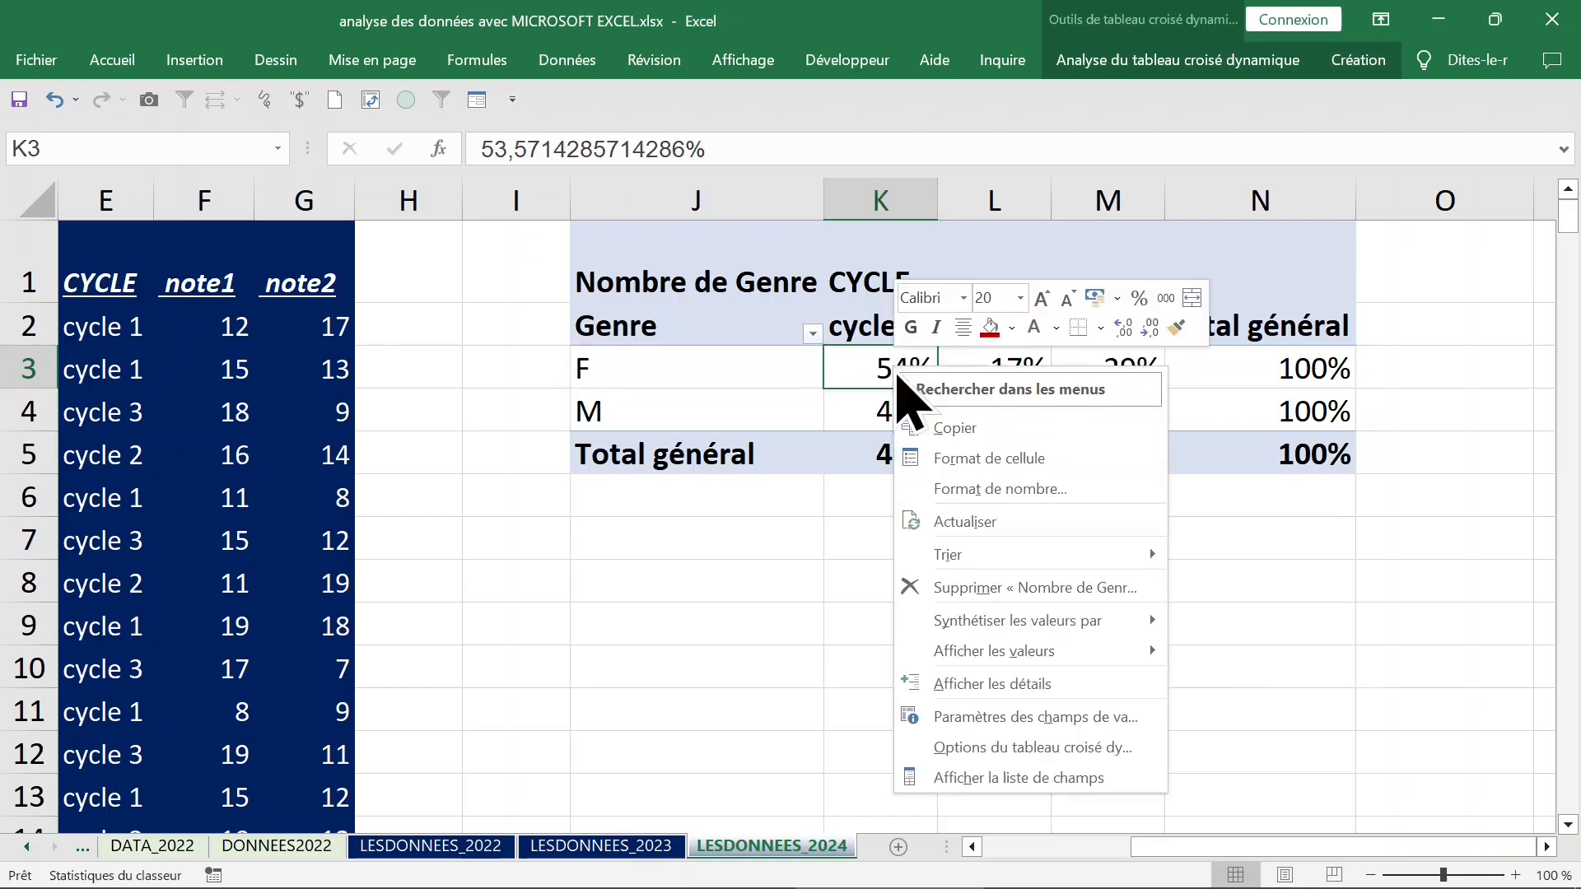
pyautogui.click(971, 778)
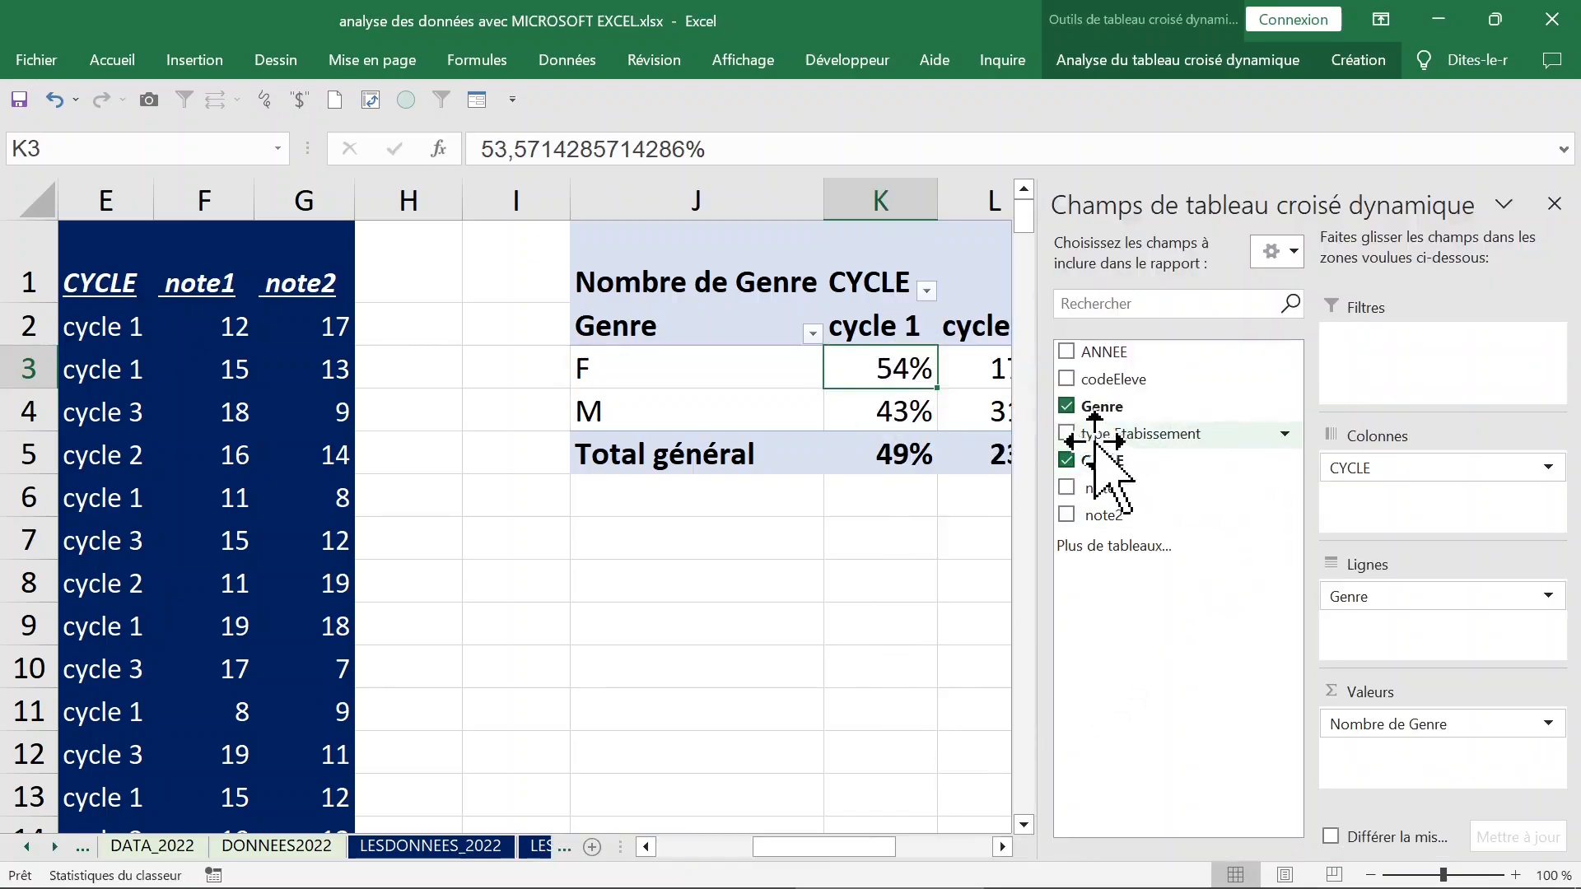
pyautogui.click(1067, 435)
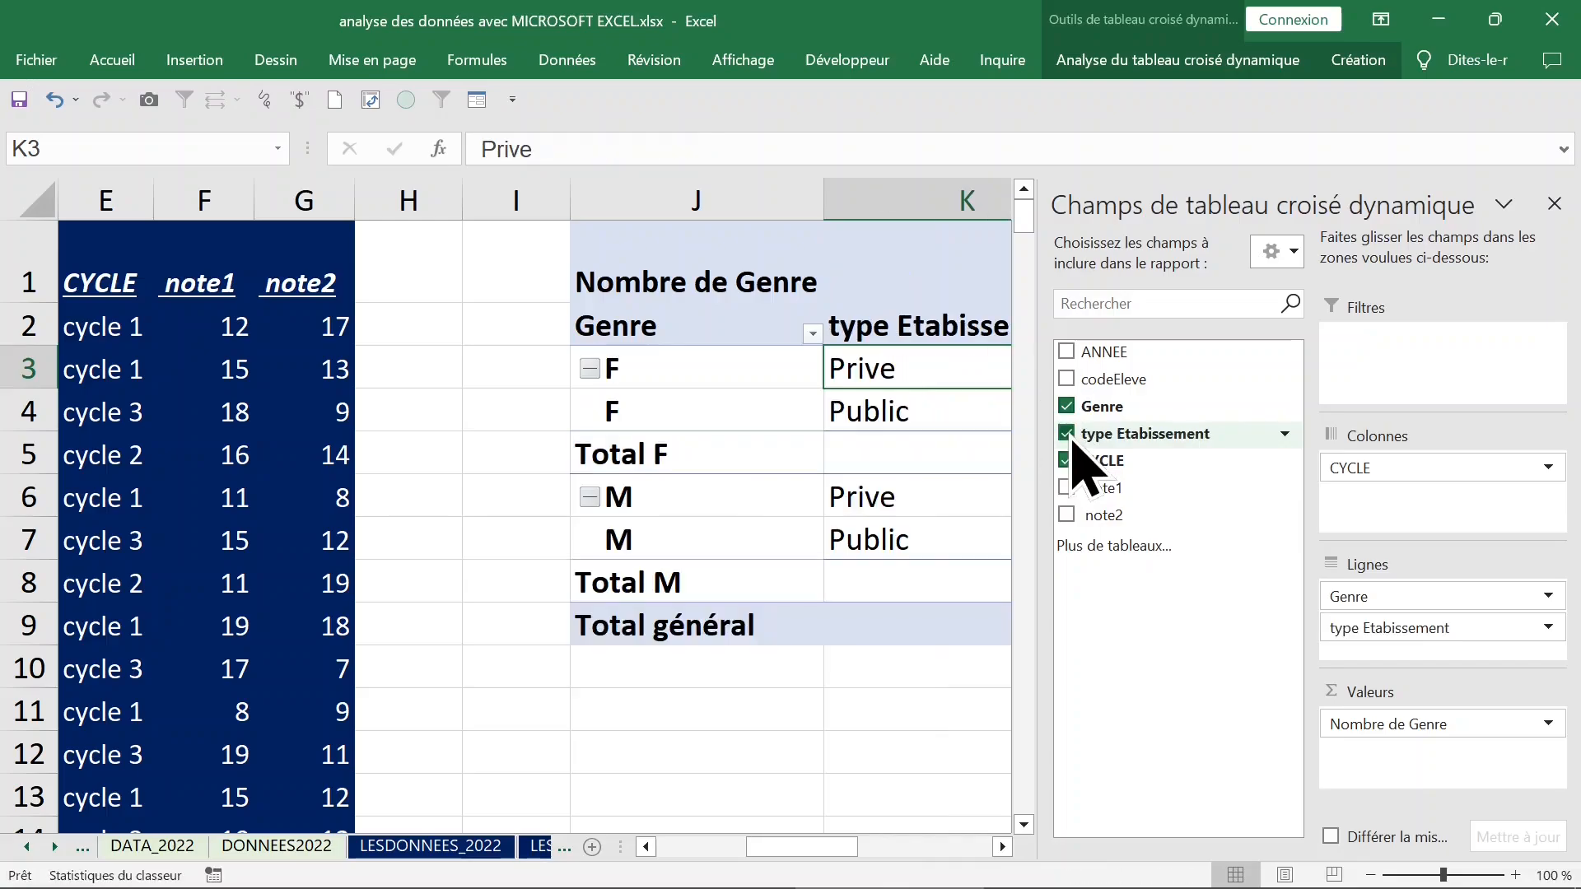
pyautogui.moveTo(1363, 467); pyautogui.dragTo(1407, 523)
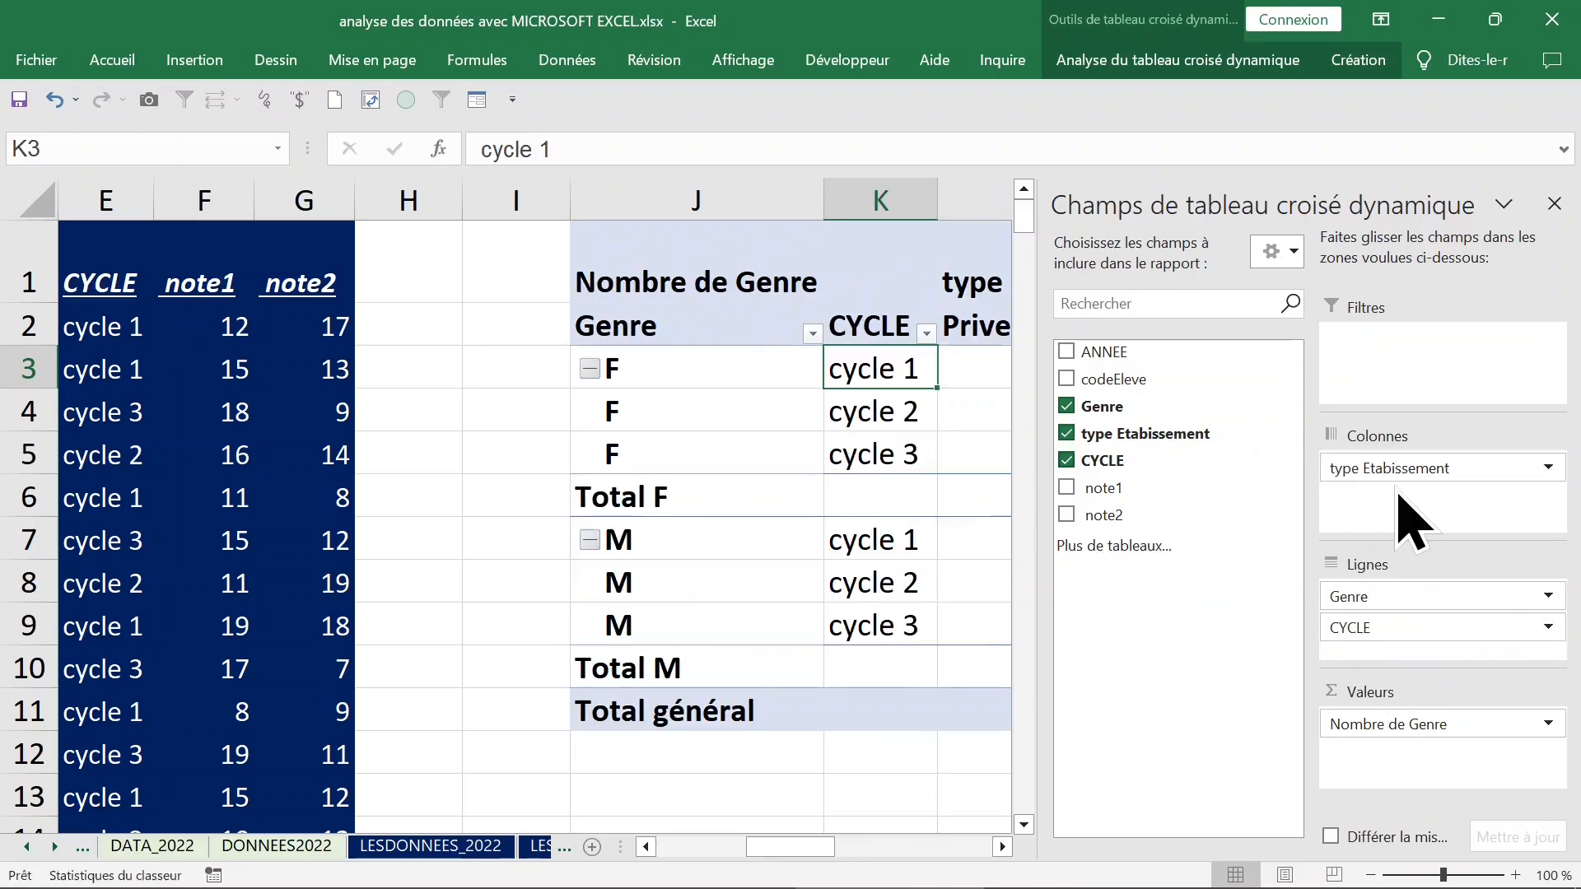
pyautogui.click(1554, 204)
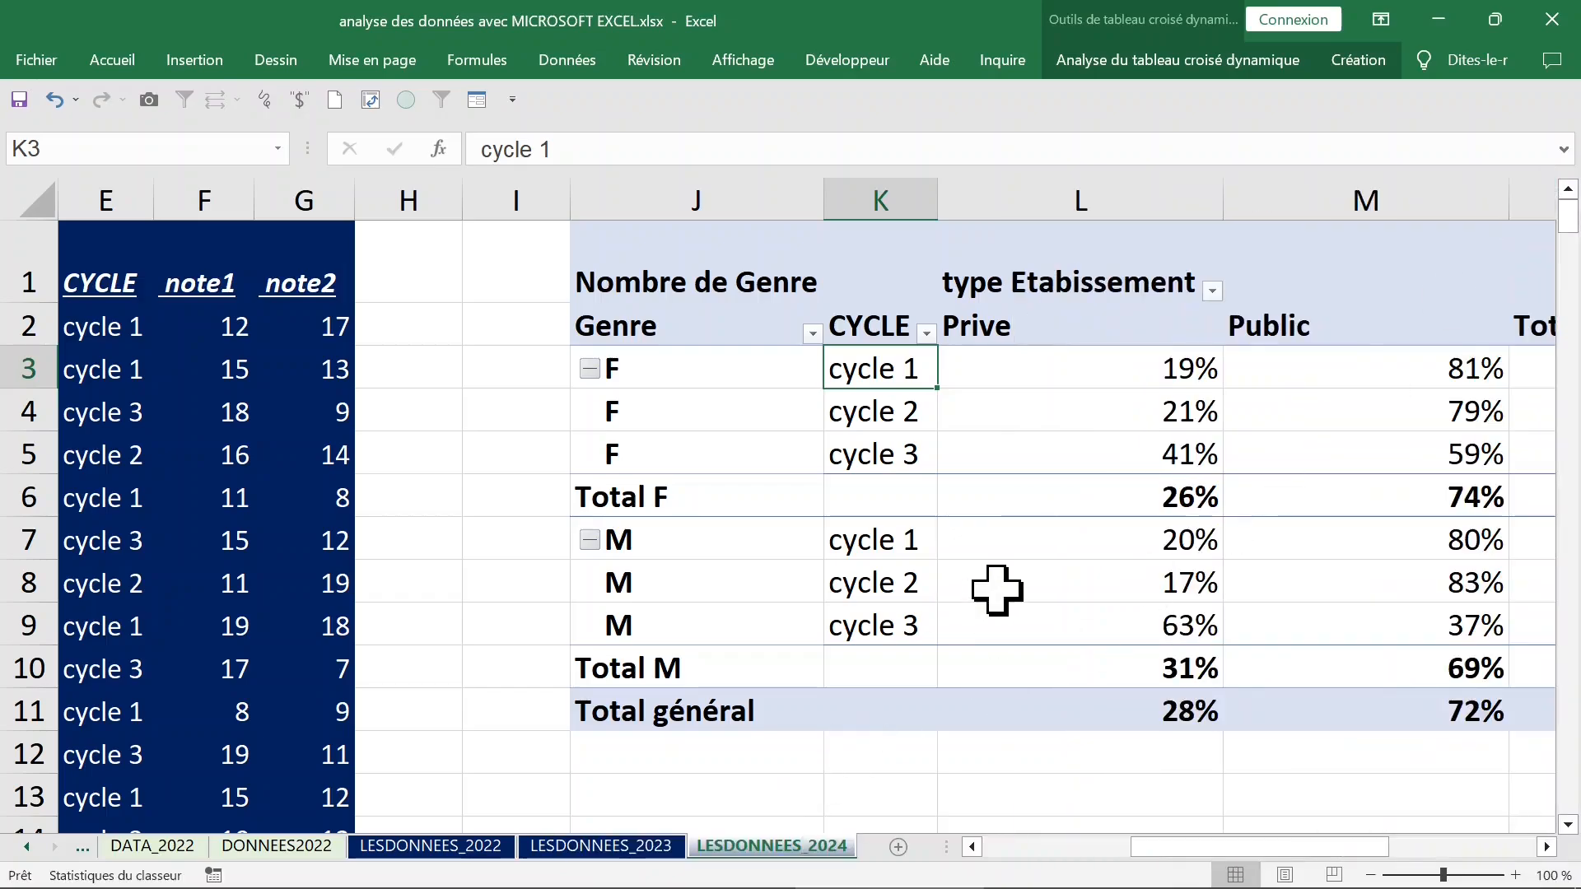
# Fit the widths of columns L and M to the pivot table's contents.
pyautogui.moveTo(993, 196); pyautogui.dragTo(1456, 207)
pyautogui.doubleClick(1224, 201)
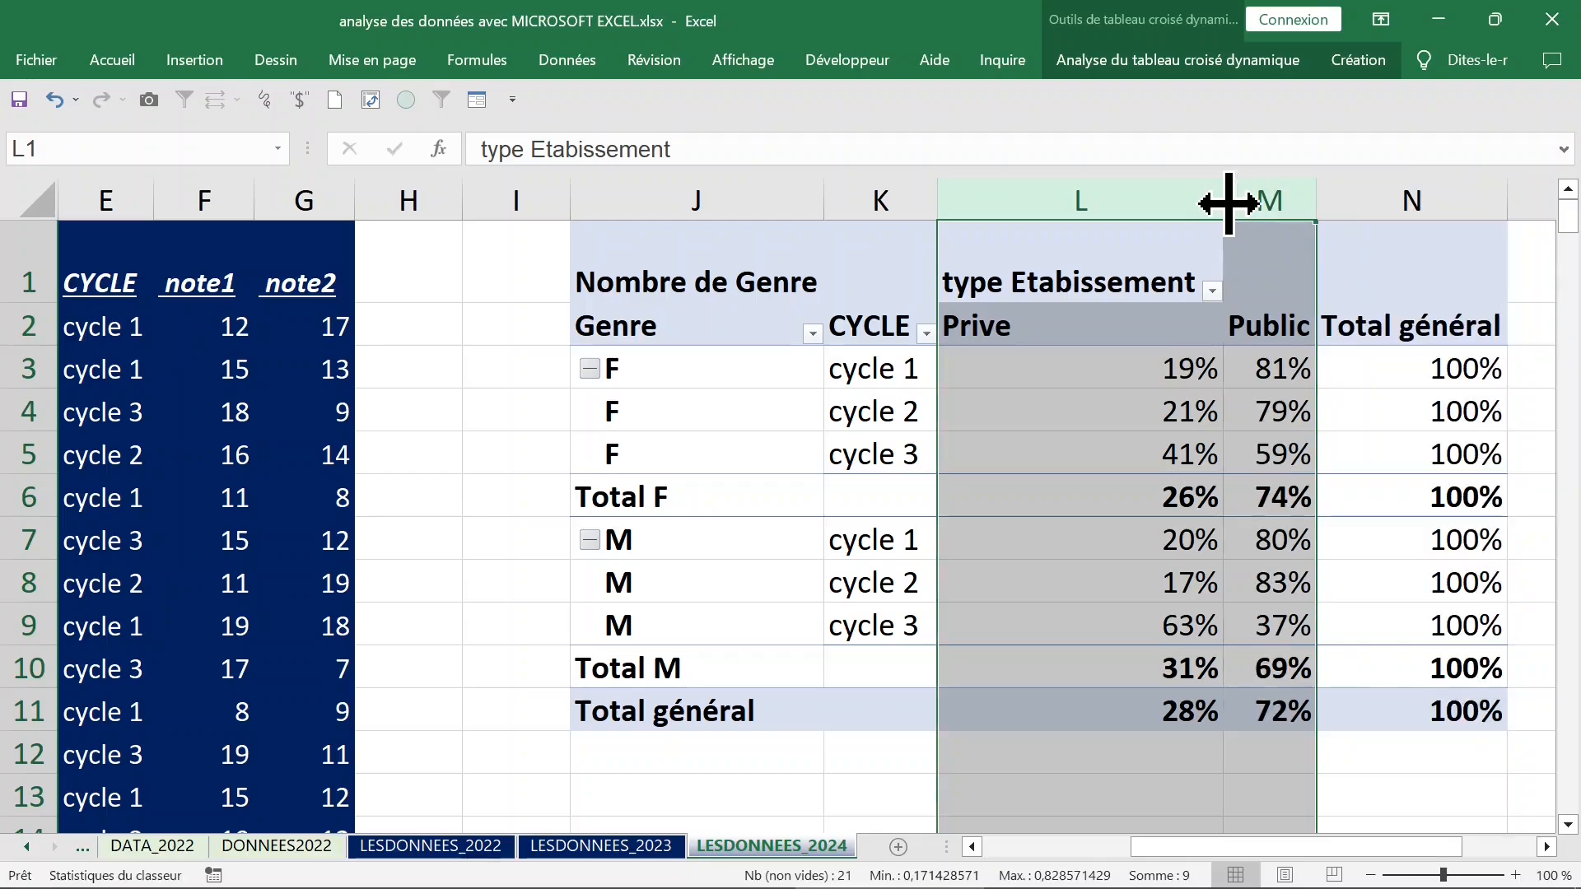
pyautogui.click(1306, 325)
pyautogui.click(1430, 336)
pyautogui.click(1035, 343)
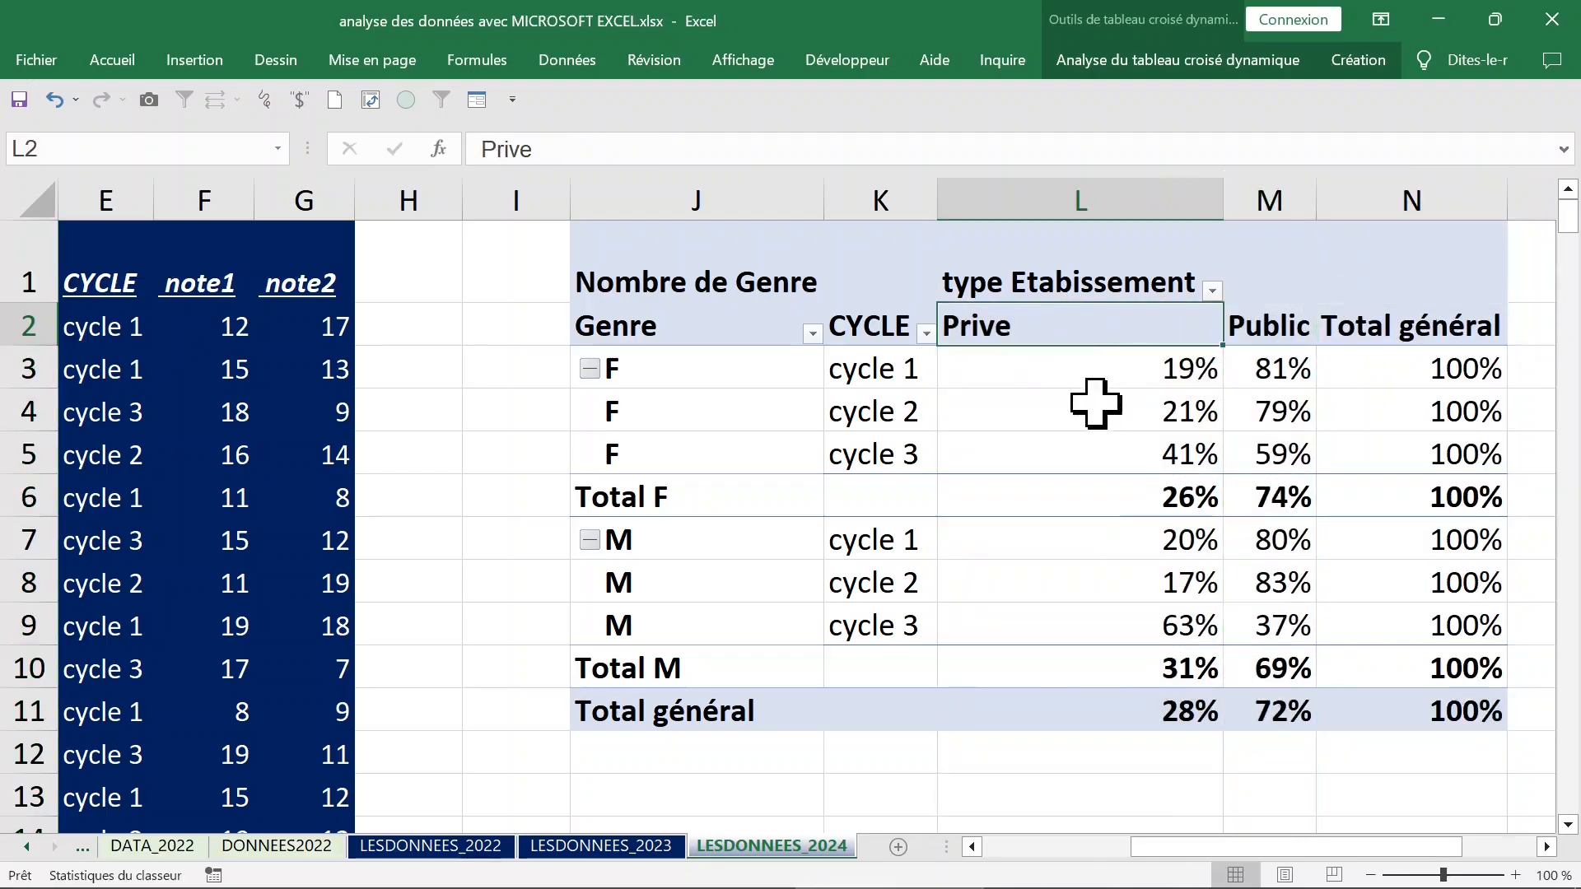
# Set the pivot table's report layout to tabular form (Afficher sous forme tabulaire).
pyautogui.click(1093, 402)
pyautogui.click(1087, 370)
pyautogui.click(1361, 65)
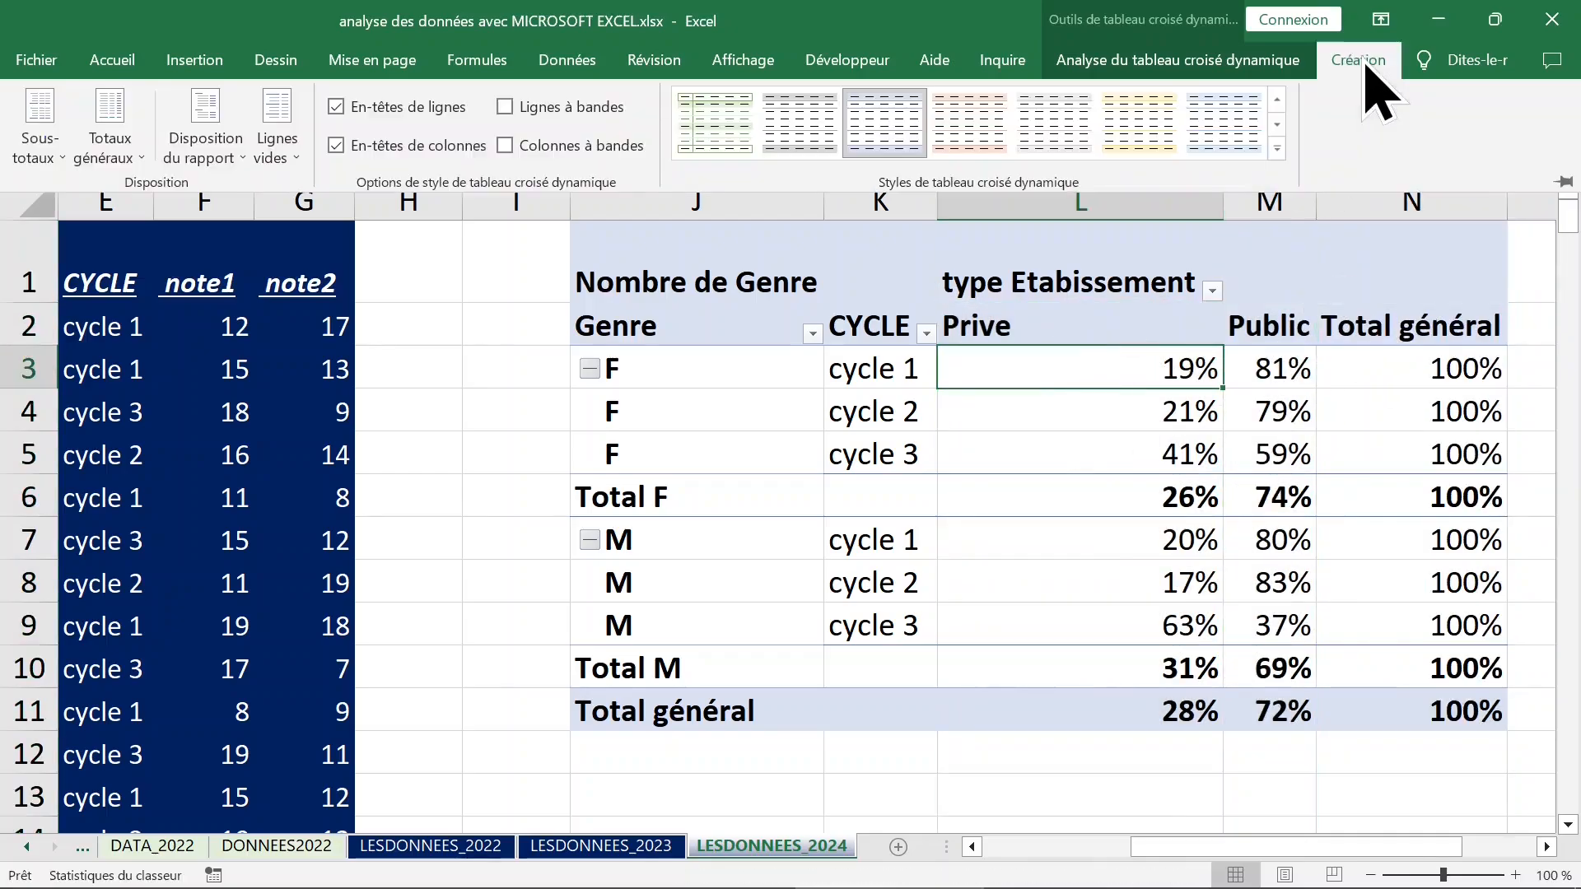
pyautogui.click(215, 155)
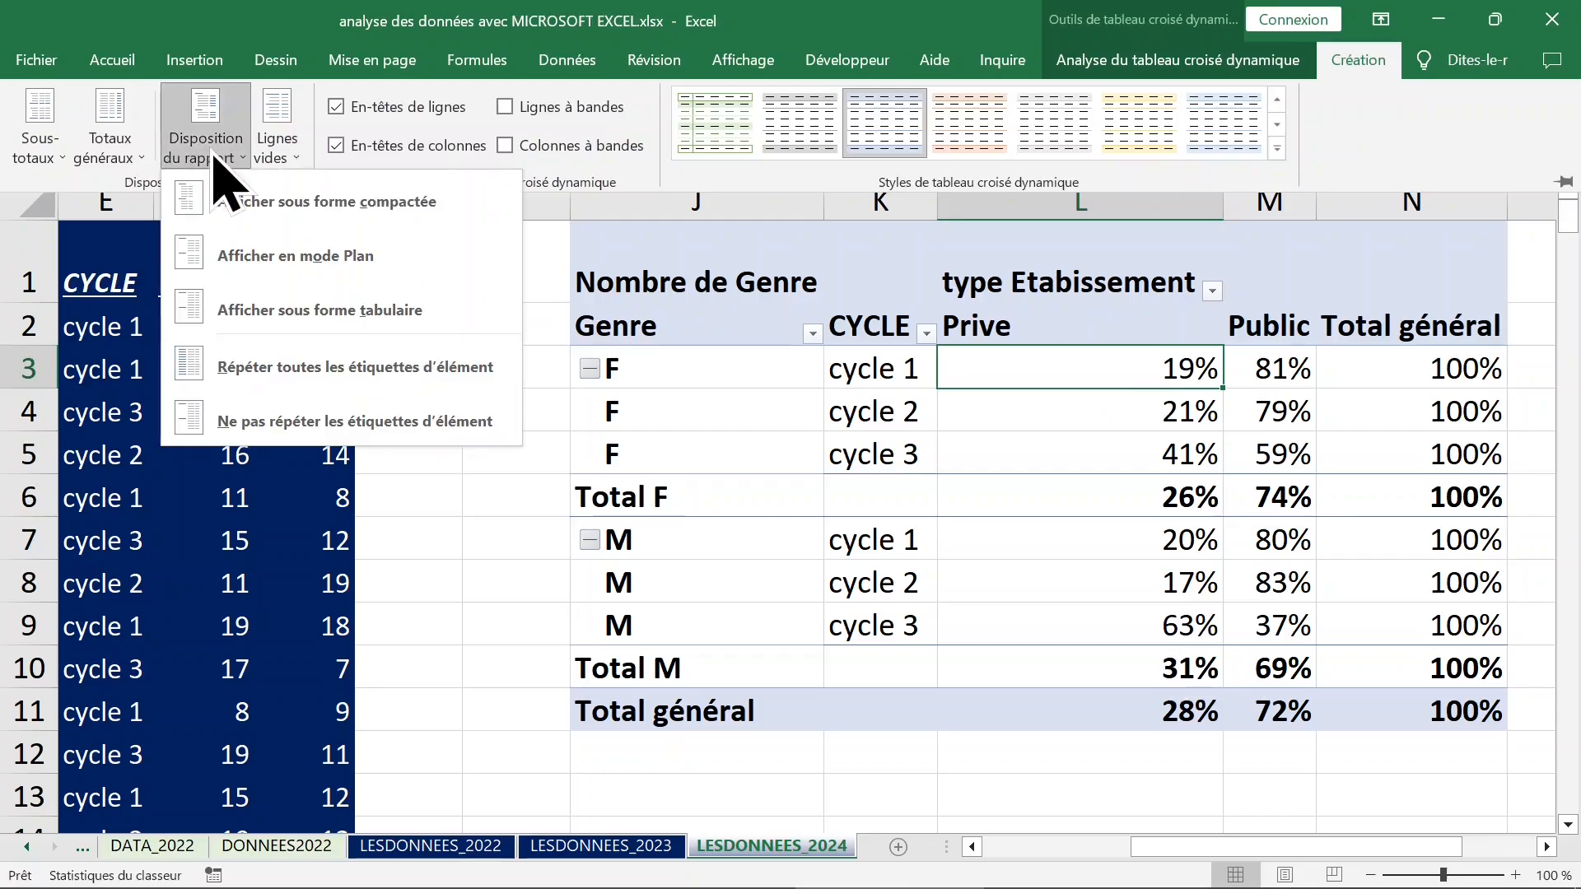
pyautogui.click(258, 321)
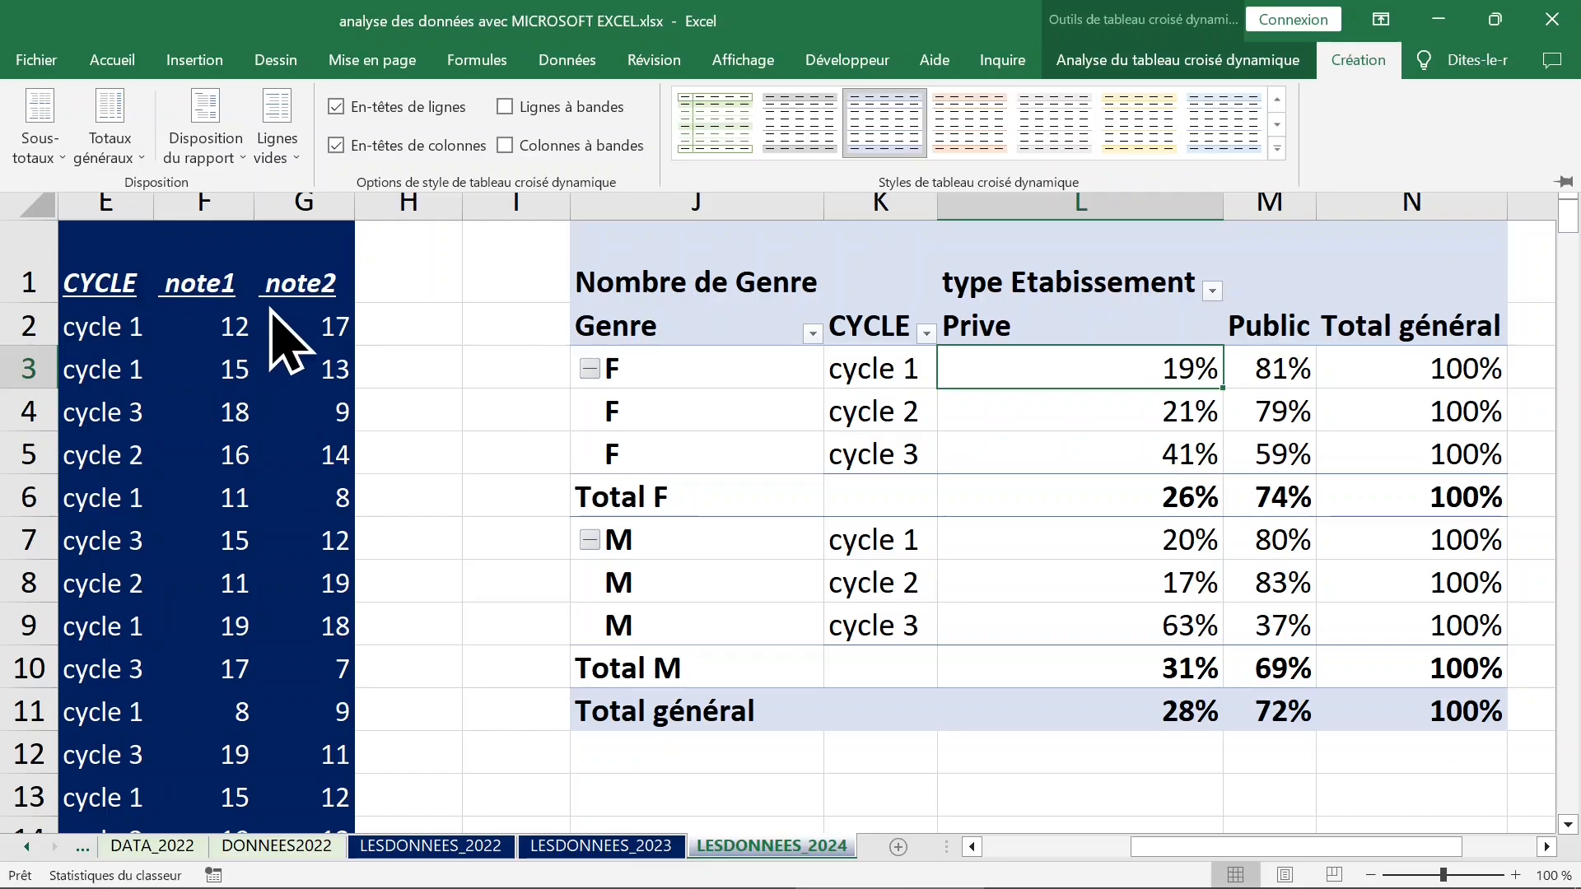
pyautogui.click(668, 402)
pyautogui.click(676, 451)
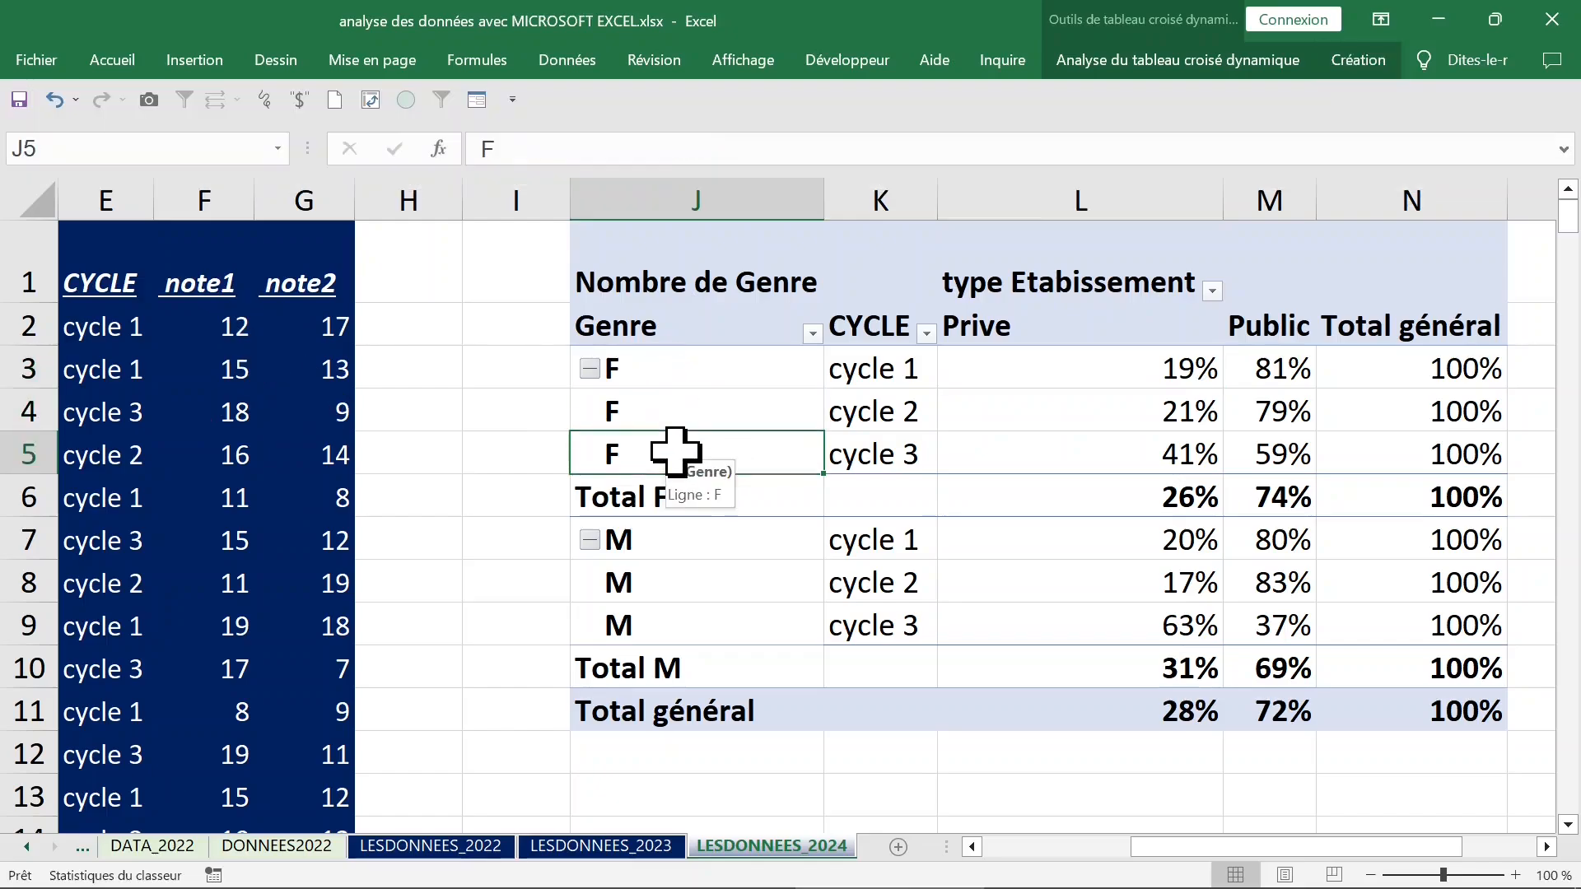
# Put the Public column ahead of Prive in the pivot table by entering Public over the Prive heading in L2.
pyautogui.click(1112, 378)
pyautogui.click(1026, 414)
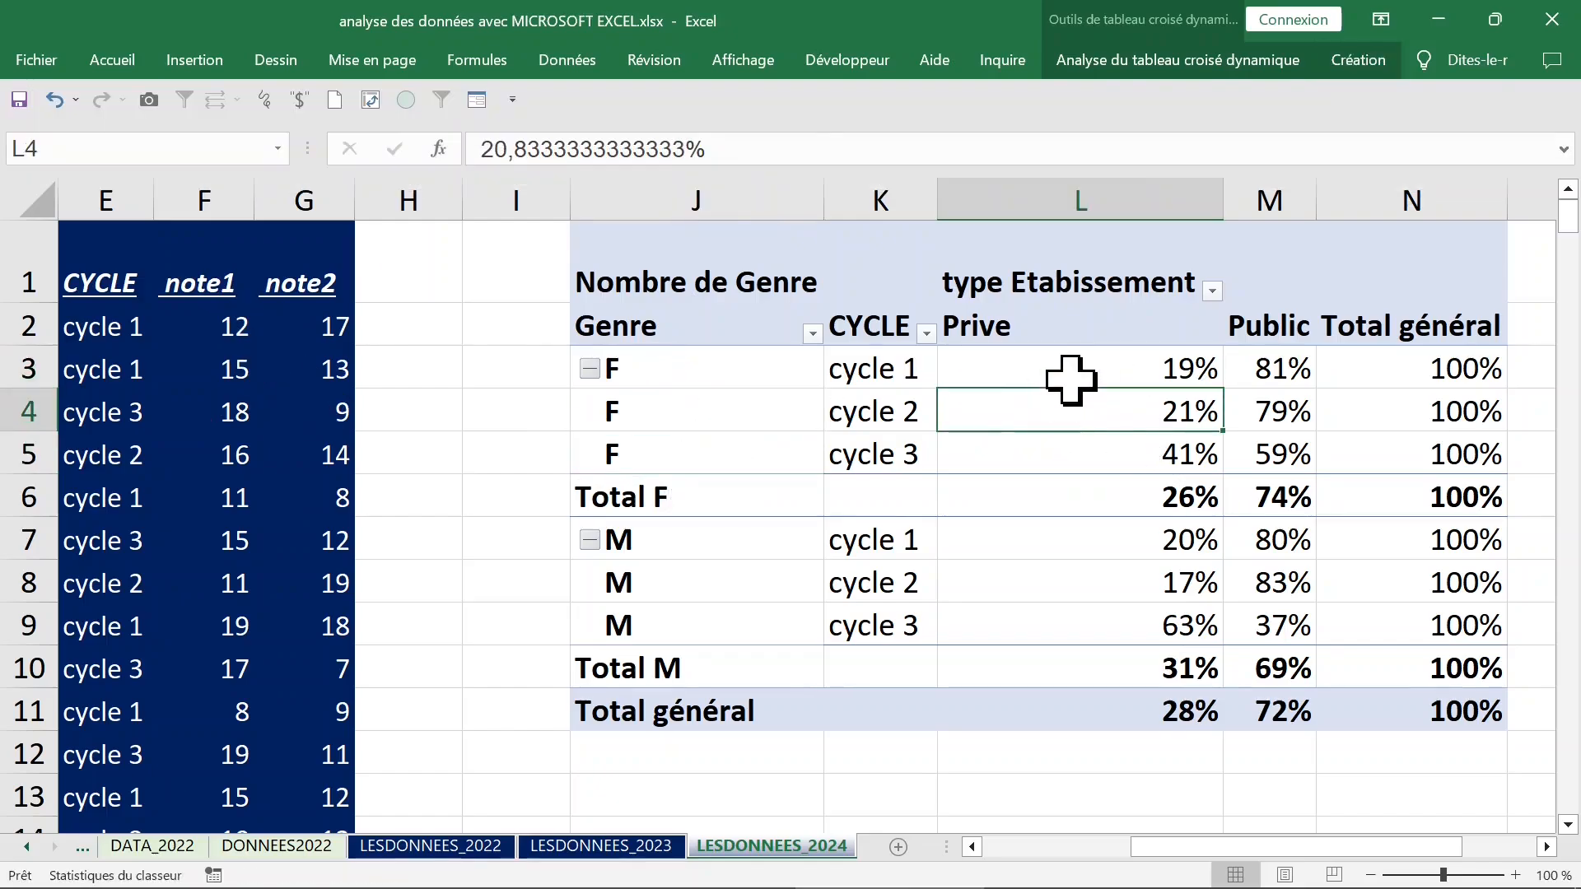
pyautogui.click(1070, 379)
pyautogui.click(1130, 332)
pyautogui.click(1256, 326)
pyautogui.click(1072, 327)
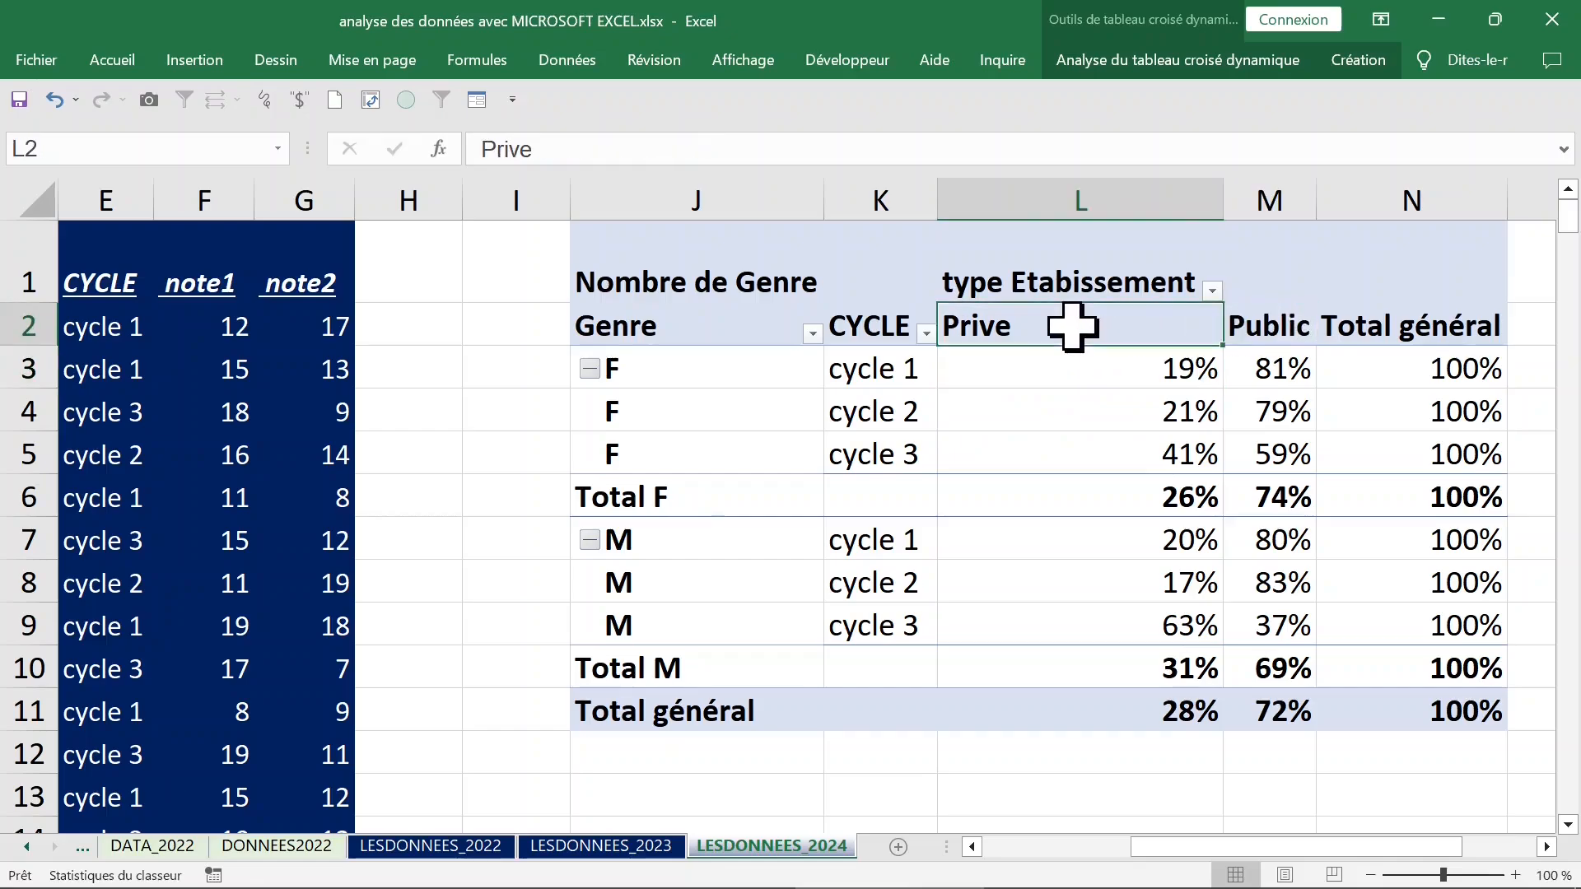
pyautogui.write('pub')
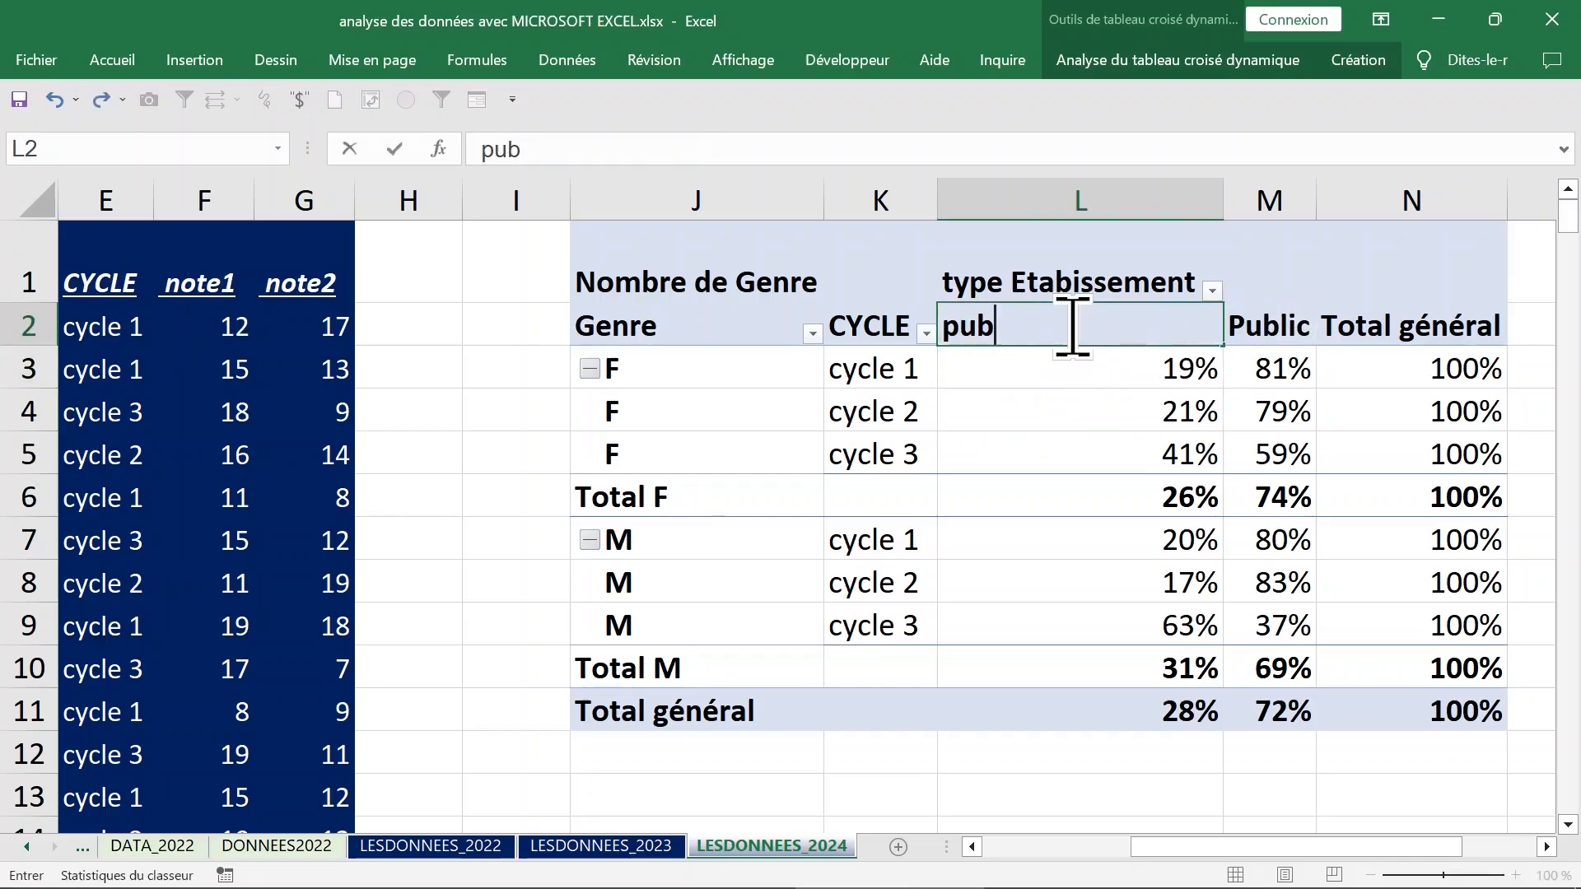
pyautogui.press('Return')
# Rename the Public column heading to publique and undo the rename.
pyautogui.click(1073, 327)
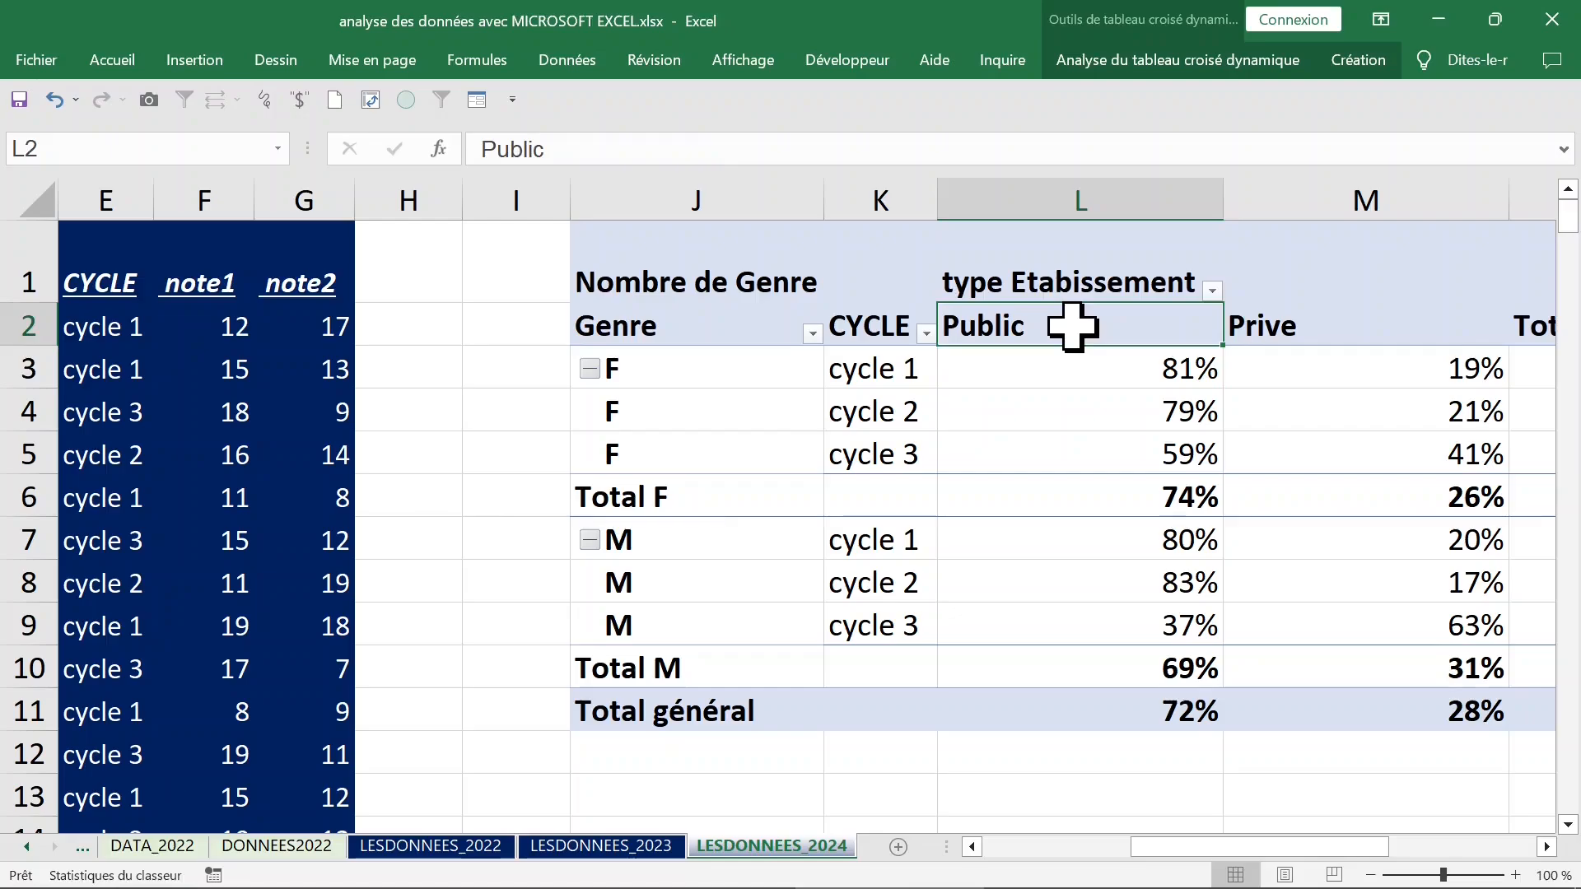
pyautogui.write('pu')
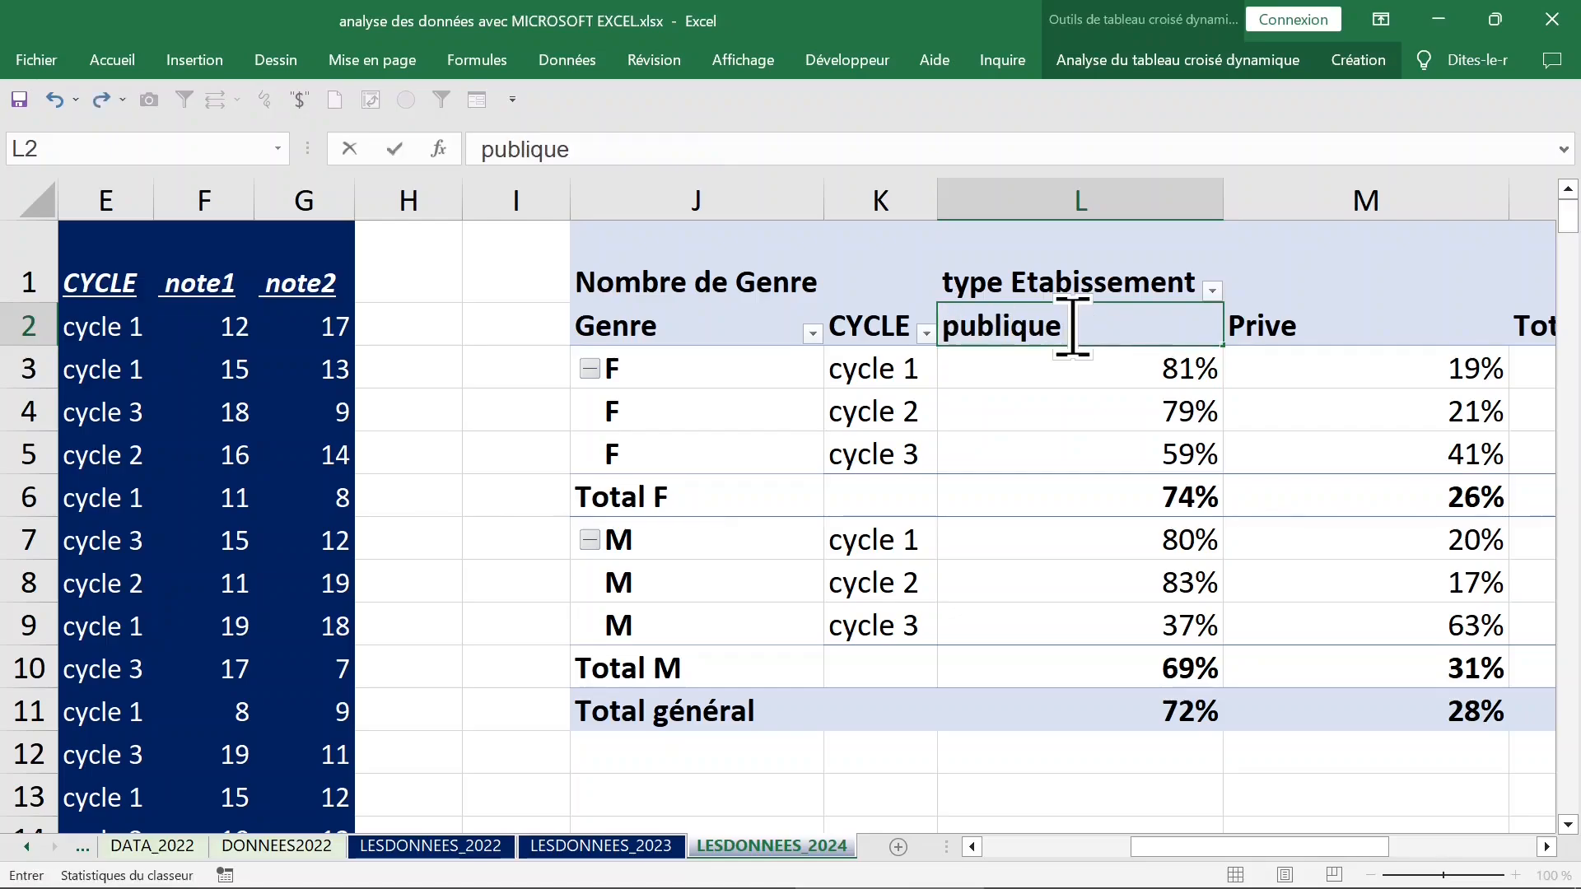
pyautogui.press('Return')
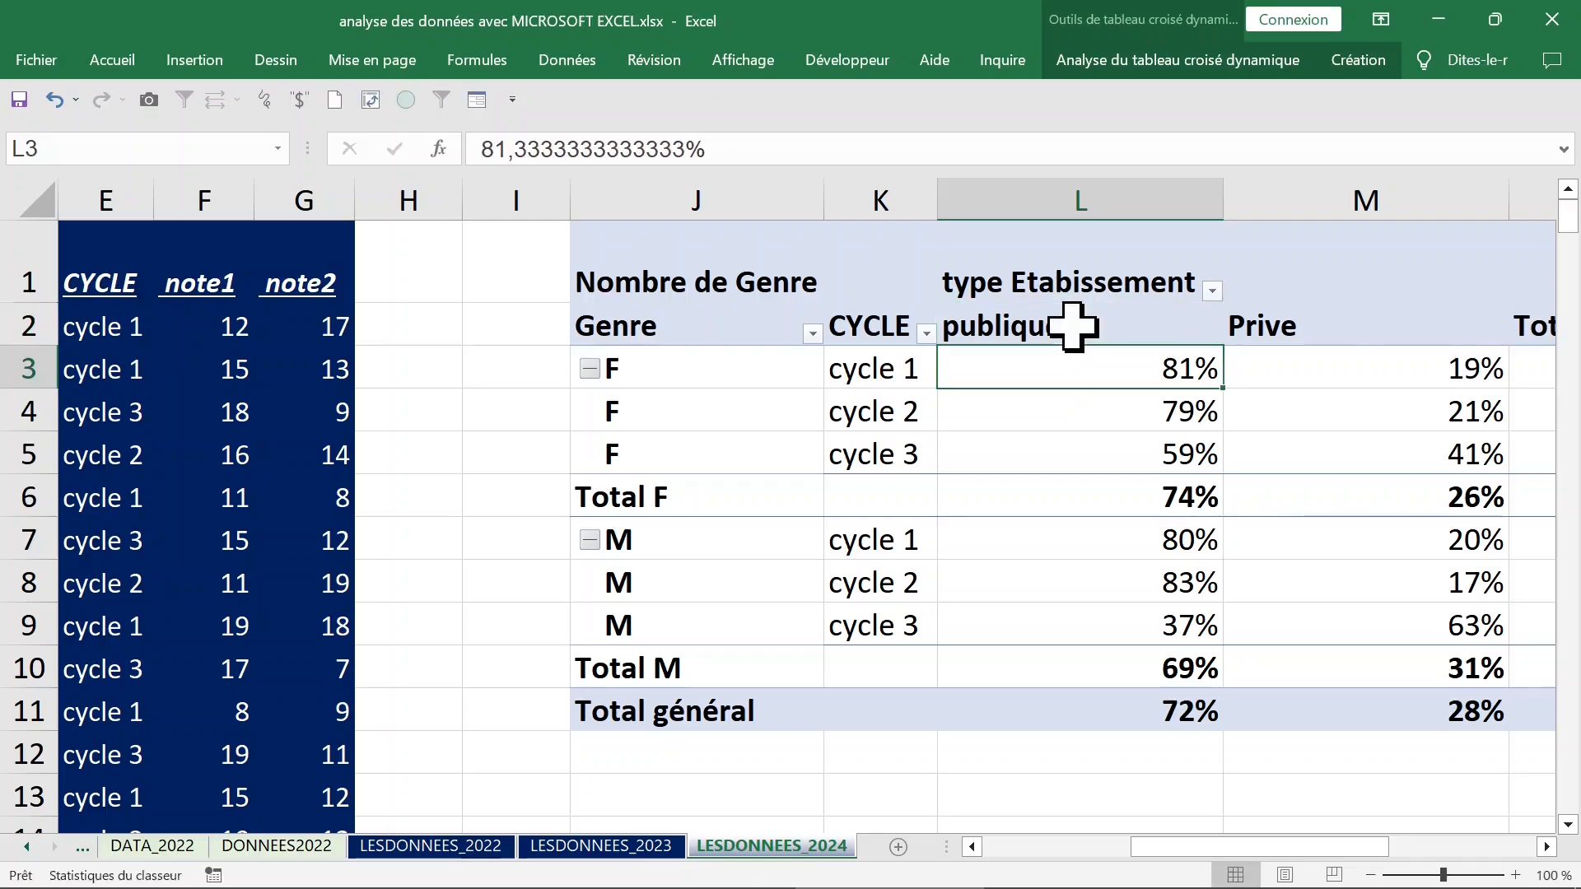
pyautogui.click(1073, 327)
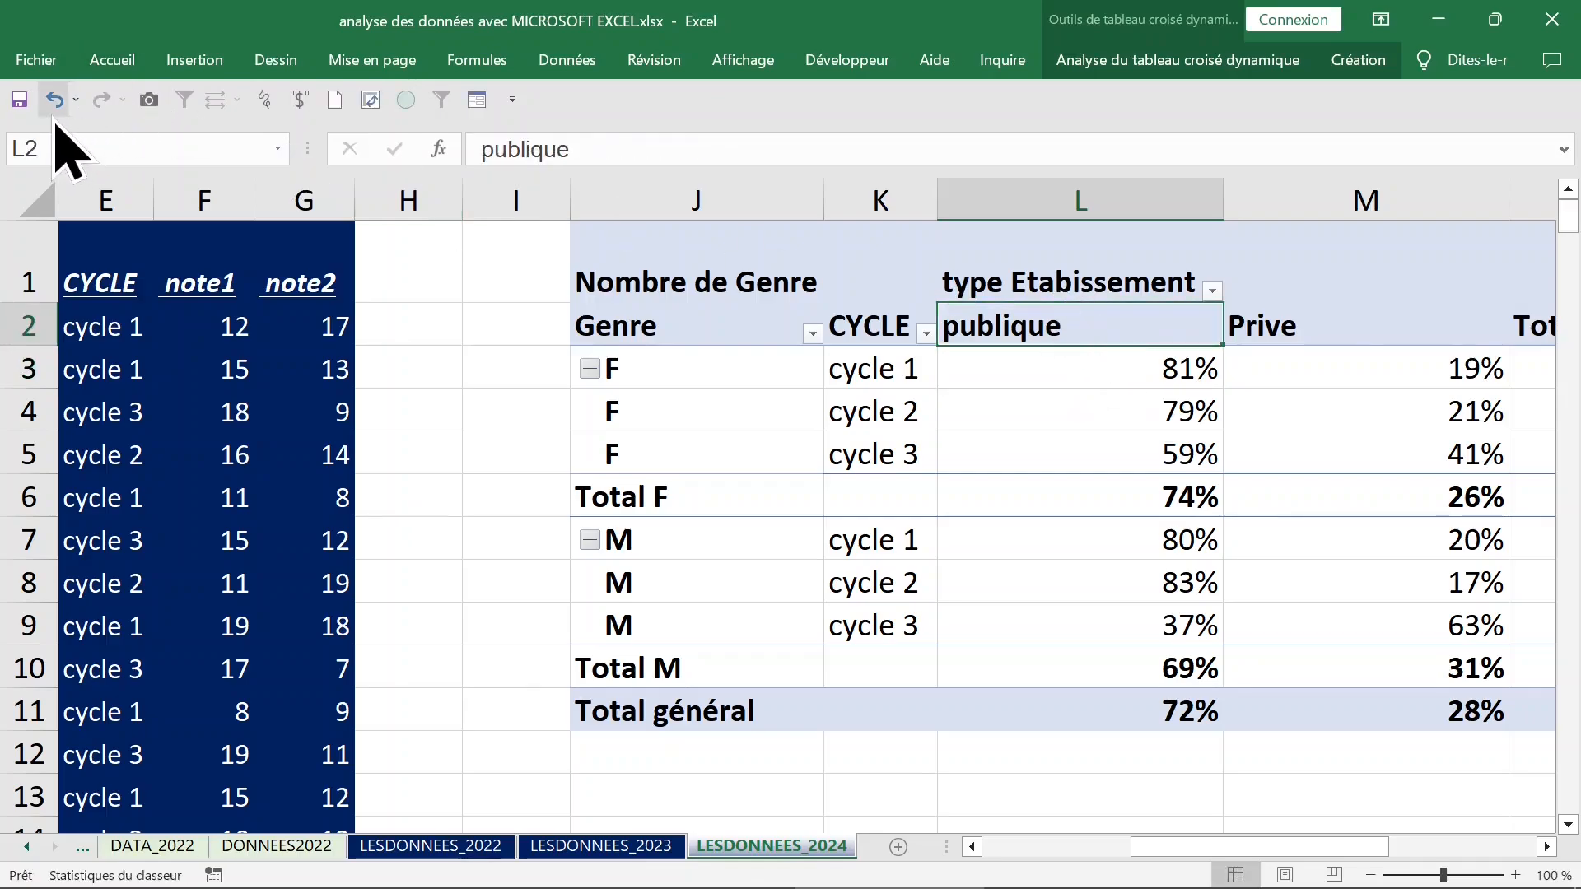
pyautogui.click(54, 100)
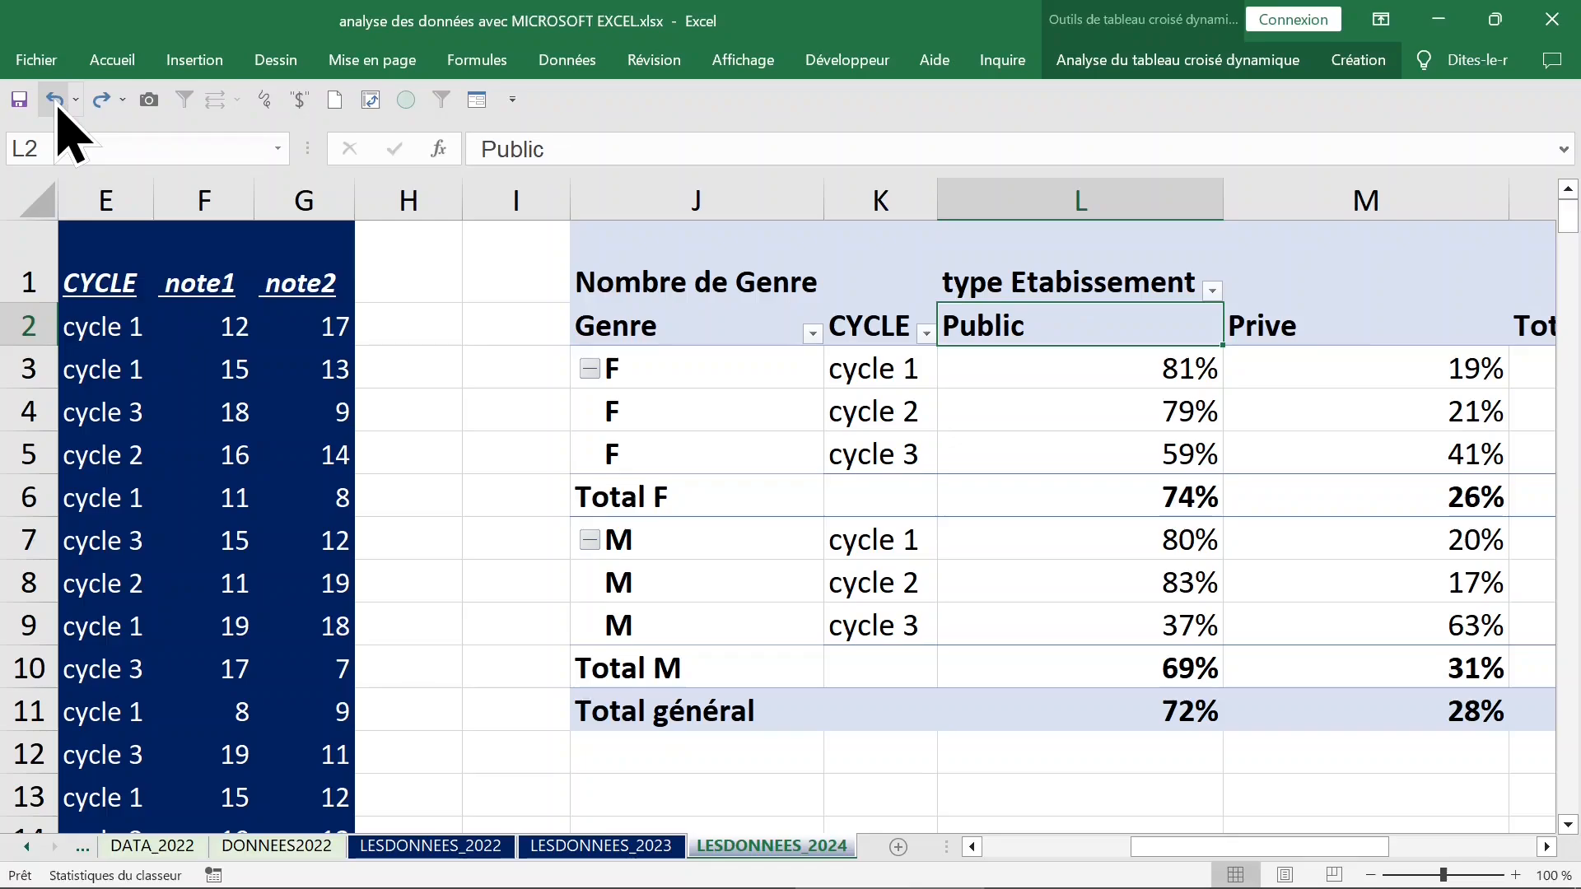
# Replace the count of Genre in the pivot table's values with the note1 field.
pyautogui.click(860, 377)
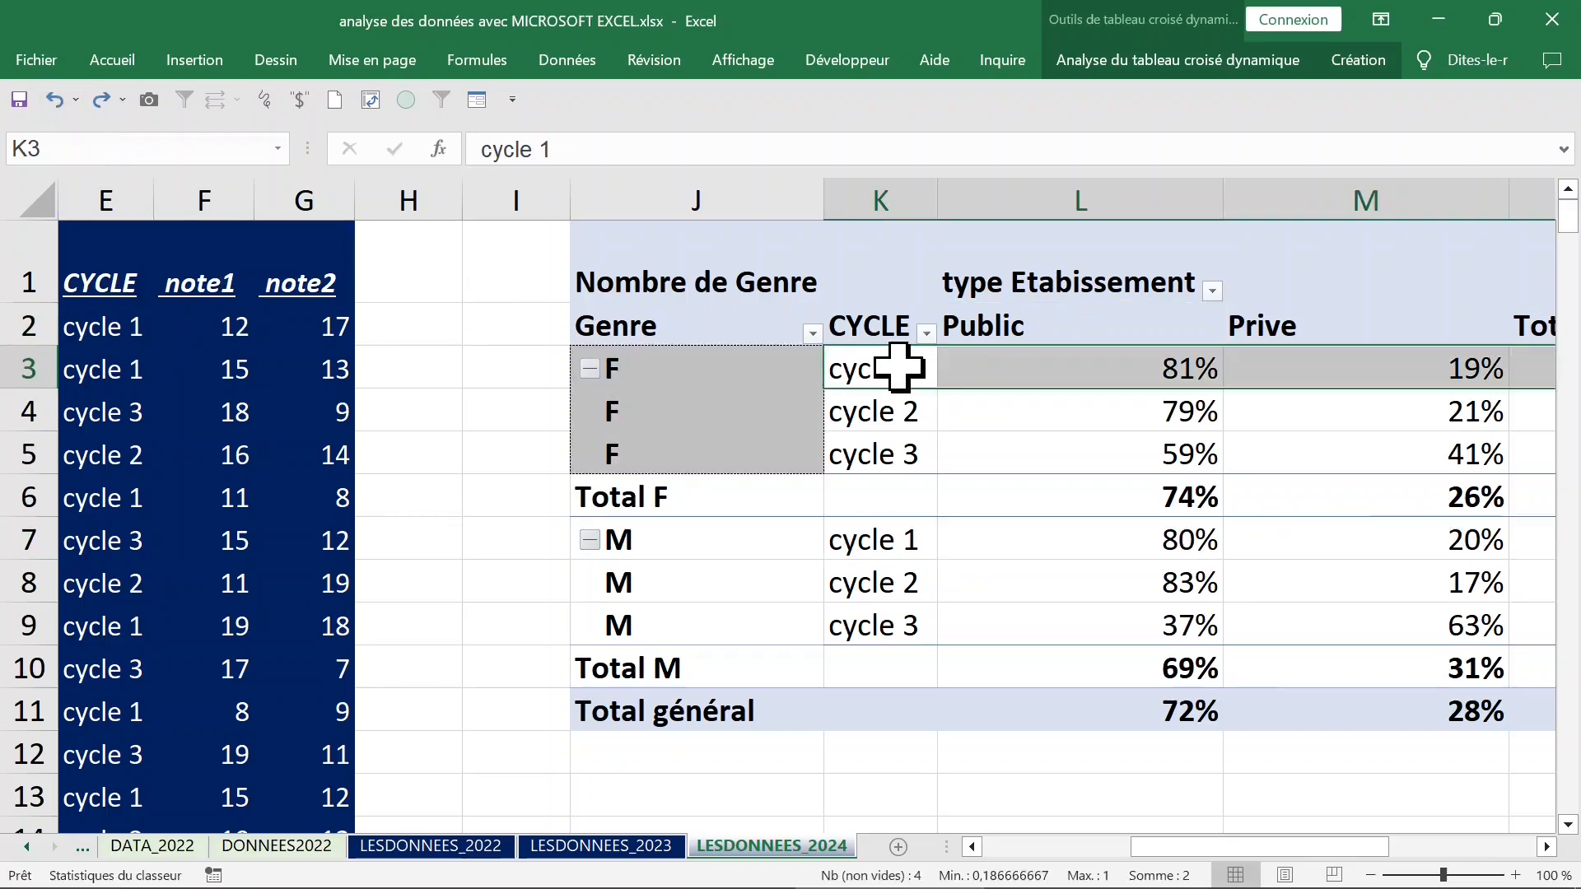
pyautogui.click(898, 368)
pyautogui.moveTo(1069, 363); pyautogui.dragTo(1405, 708)
pyautogui.rightClick(1006, 371)
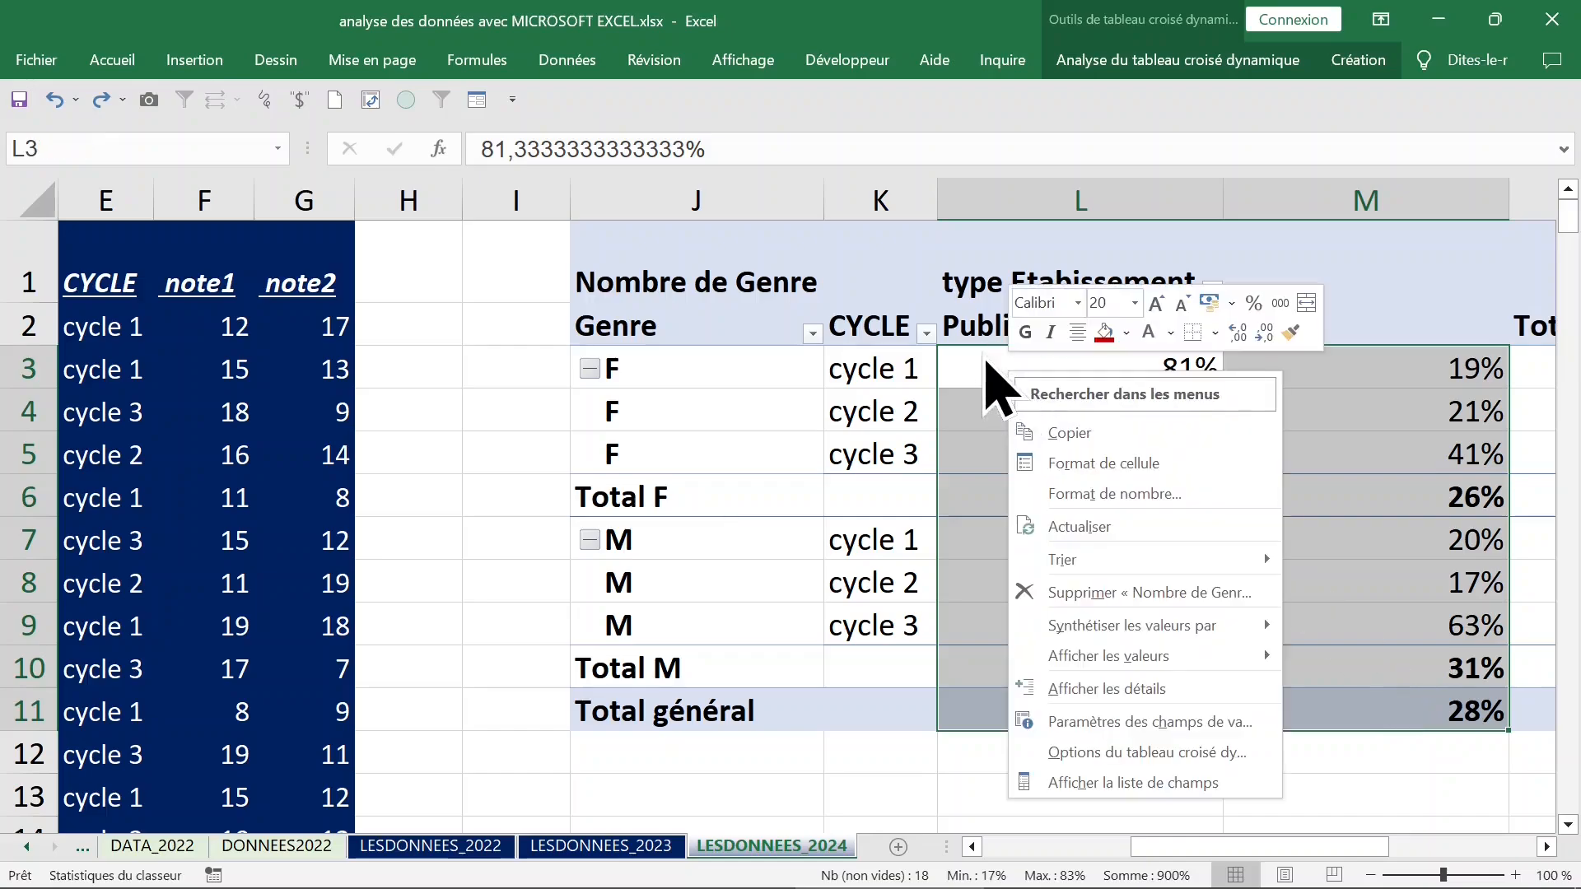
pyautogui.click(1100, 782)
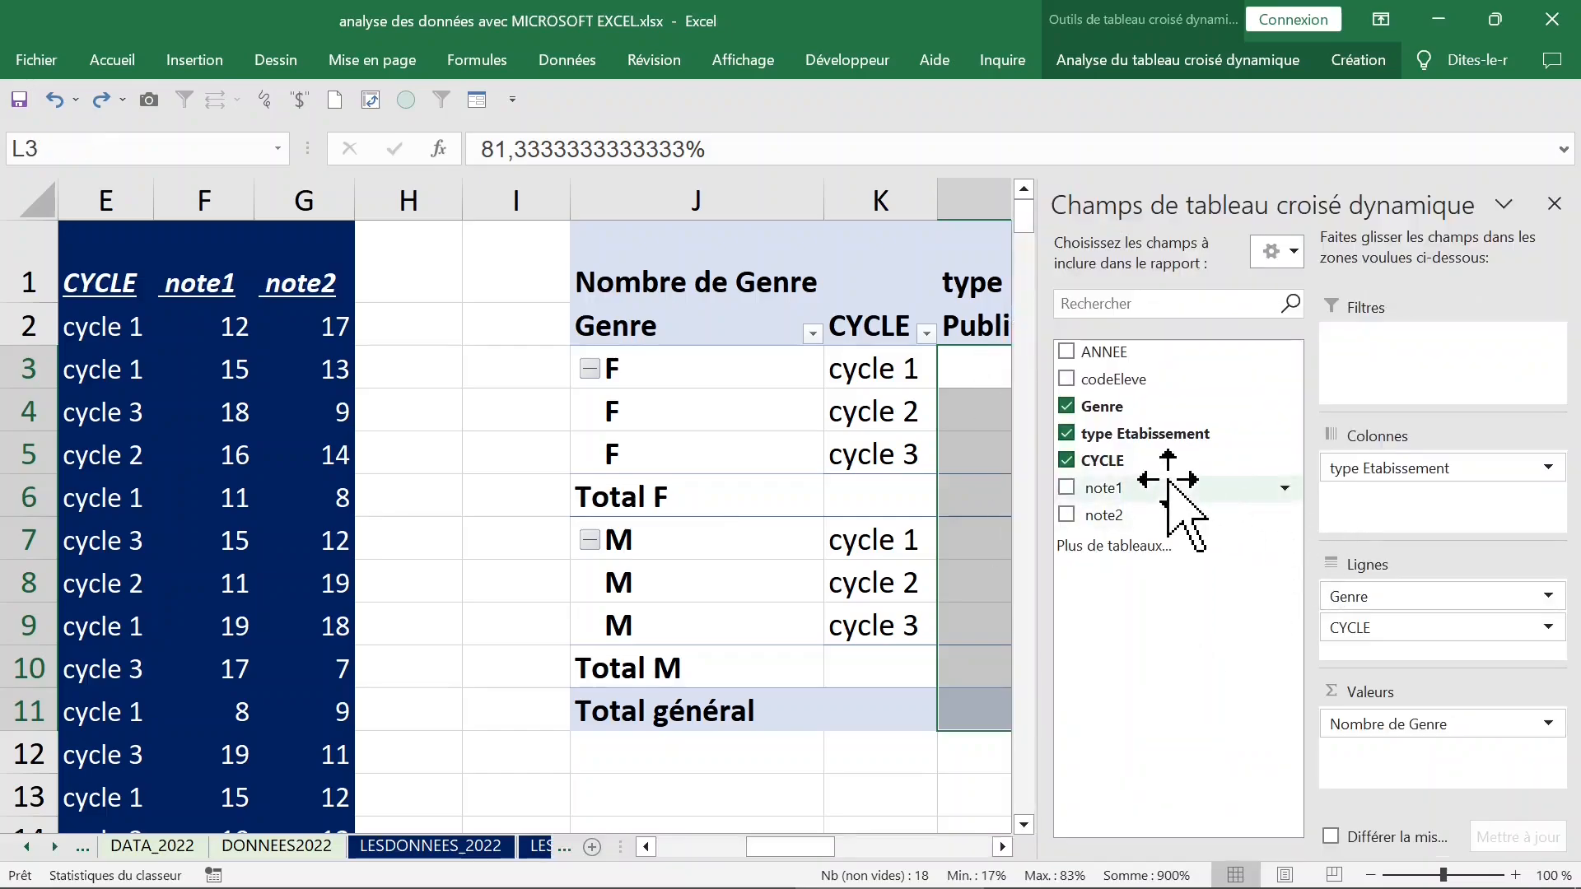
pyautogui.moveTo(1454, 713); pyautogui.dragTo(1235, 671)
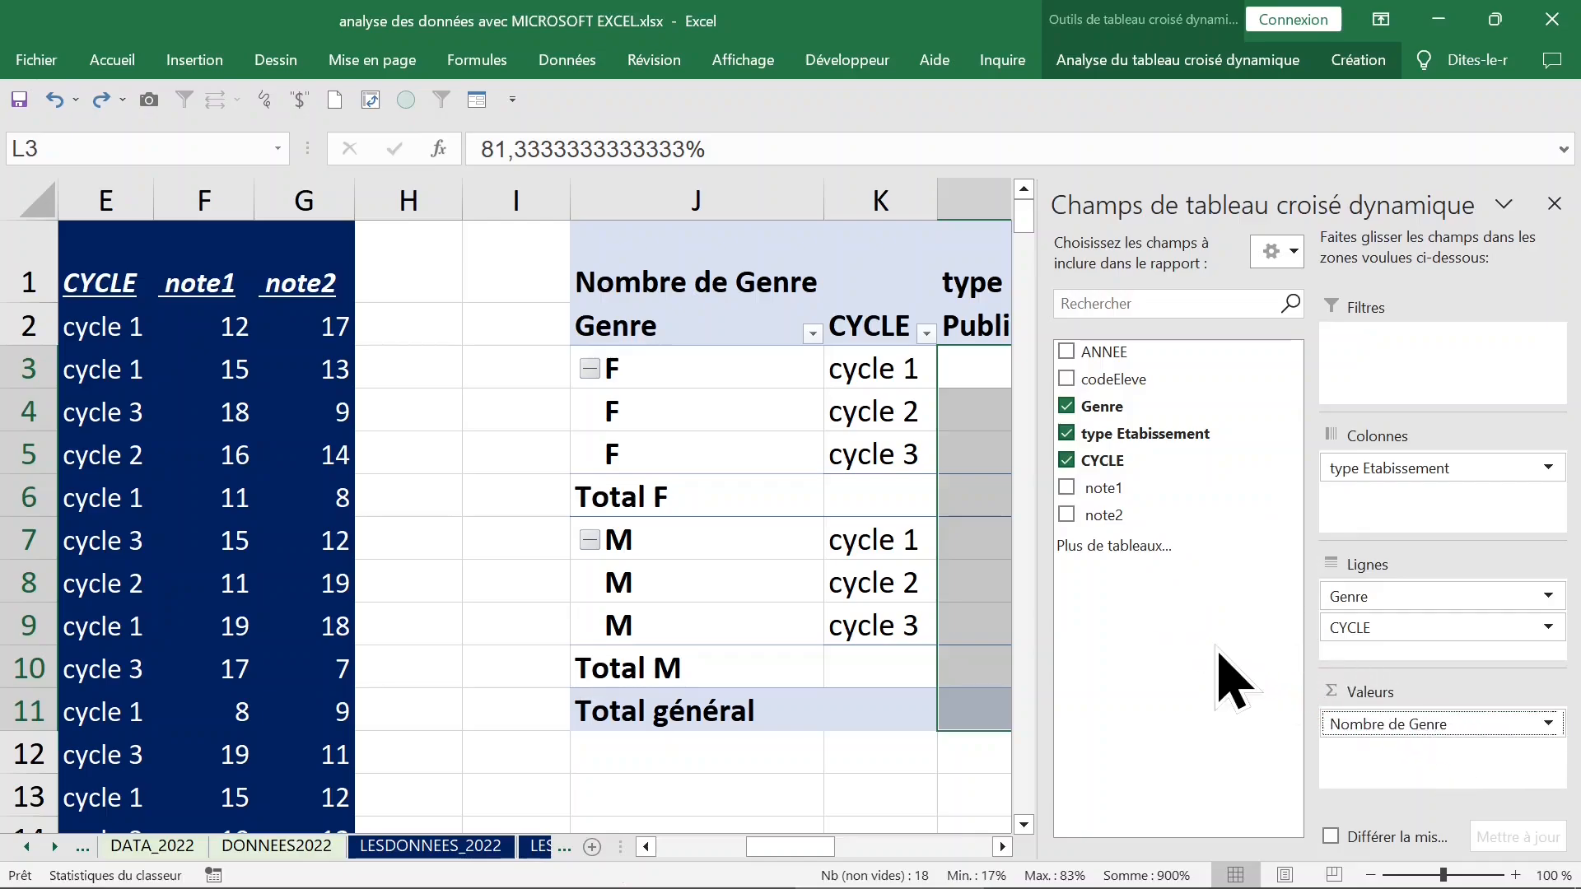
pyautogui.click(1066, 488)
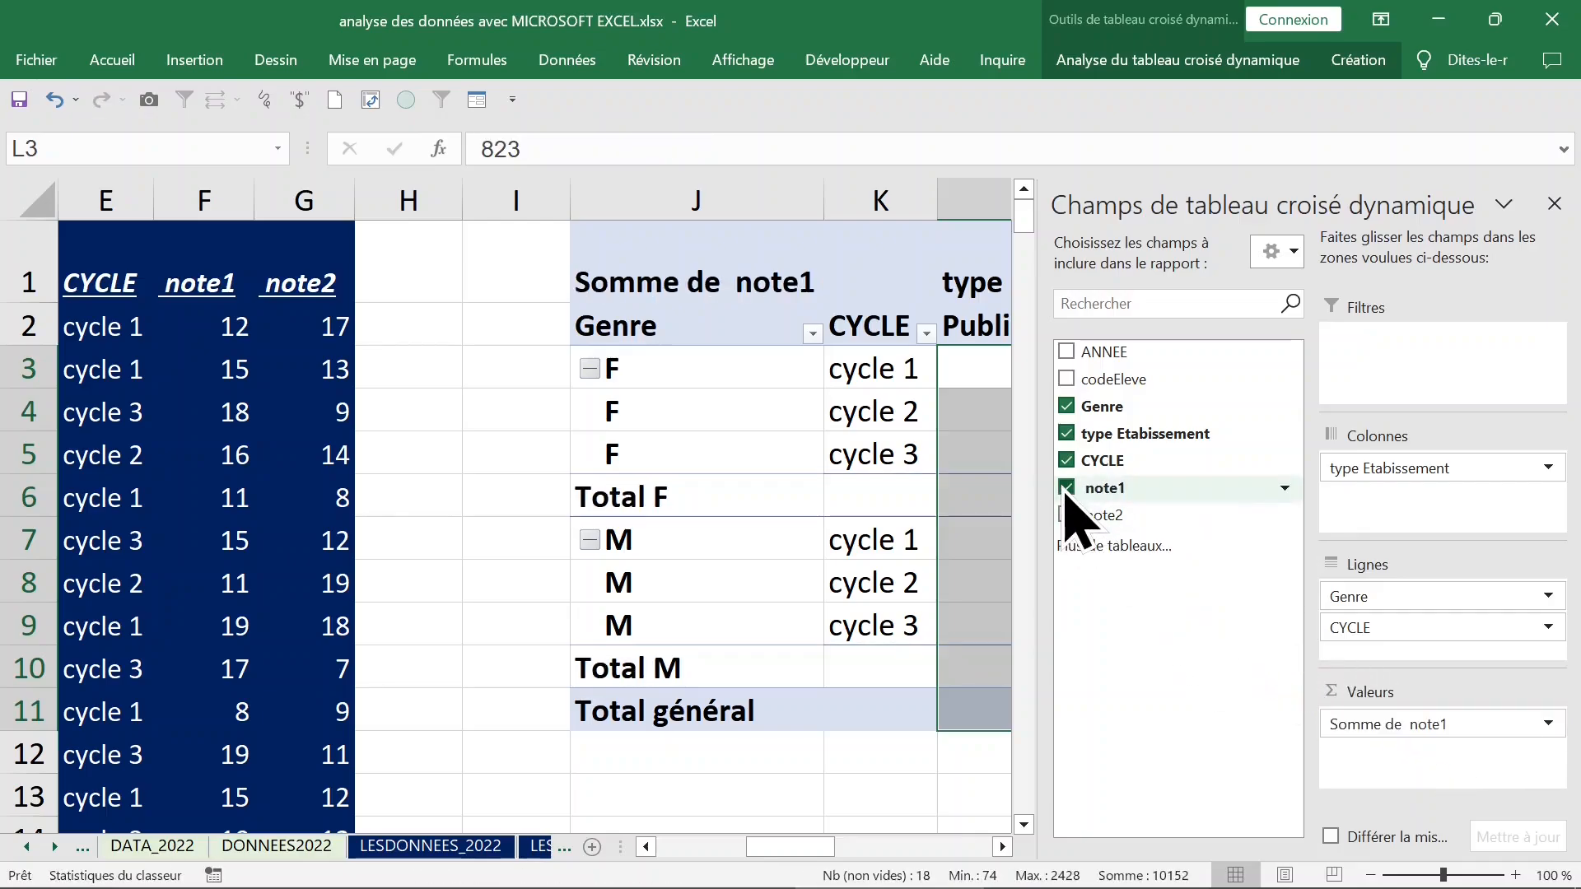
pyautogui.click(1554, 203)
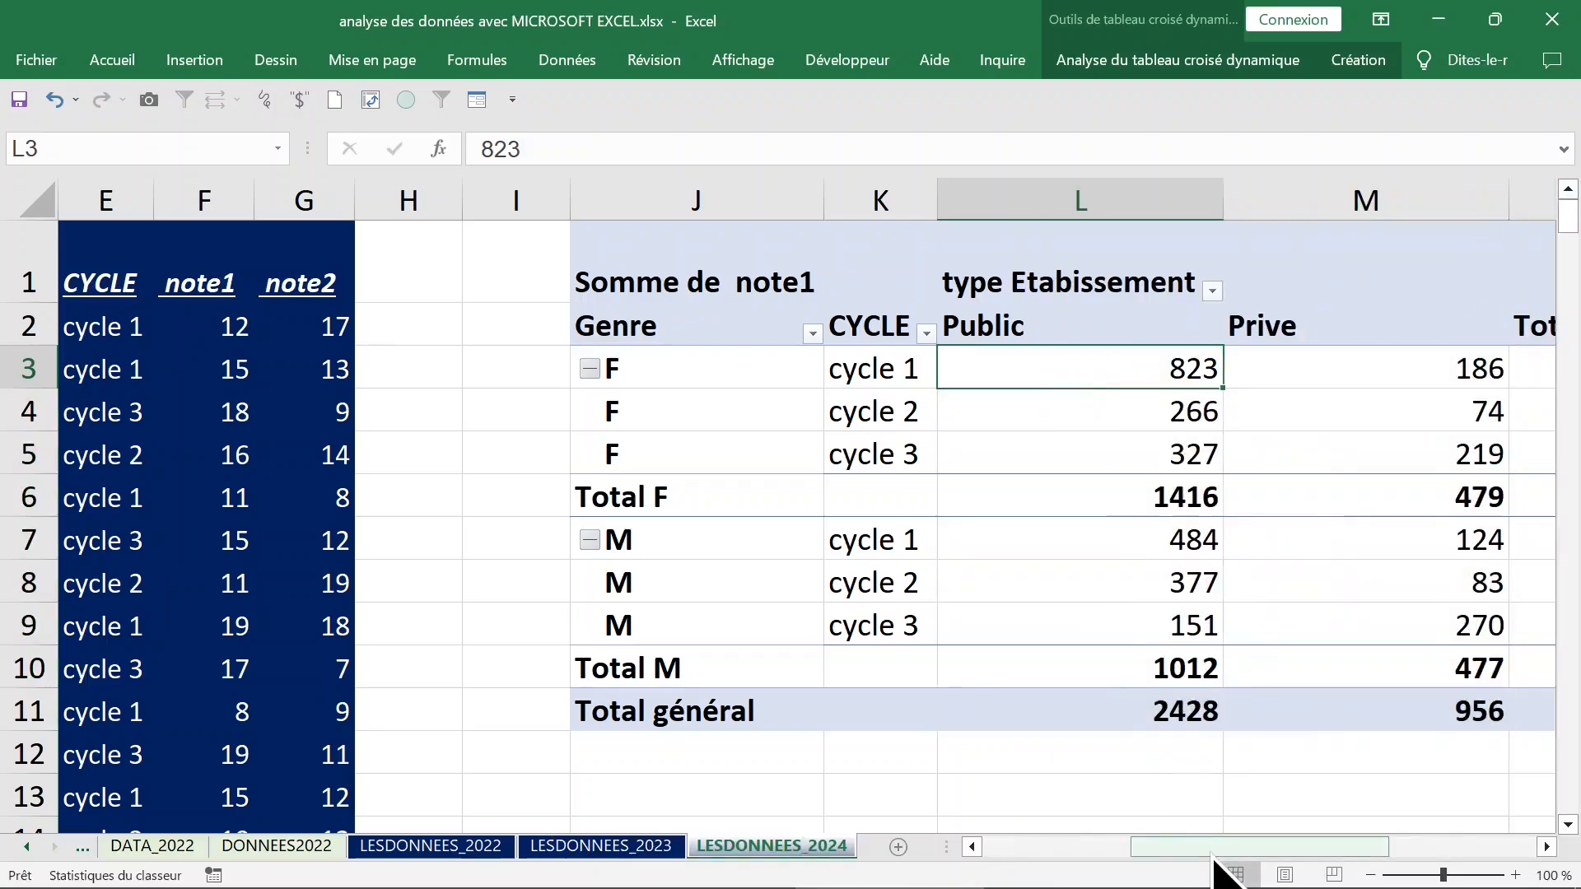
# Summarize the note1 values in the pivot table by average (Moyenne).
pyautogui.moveTo(1219, 848); pyautogui.dragTo(1342, 852)
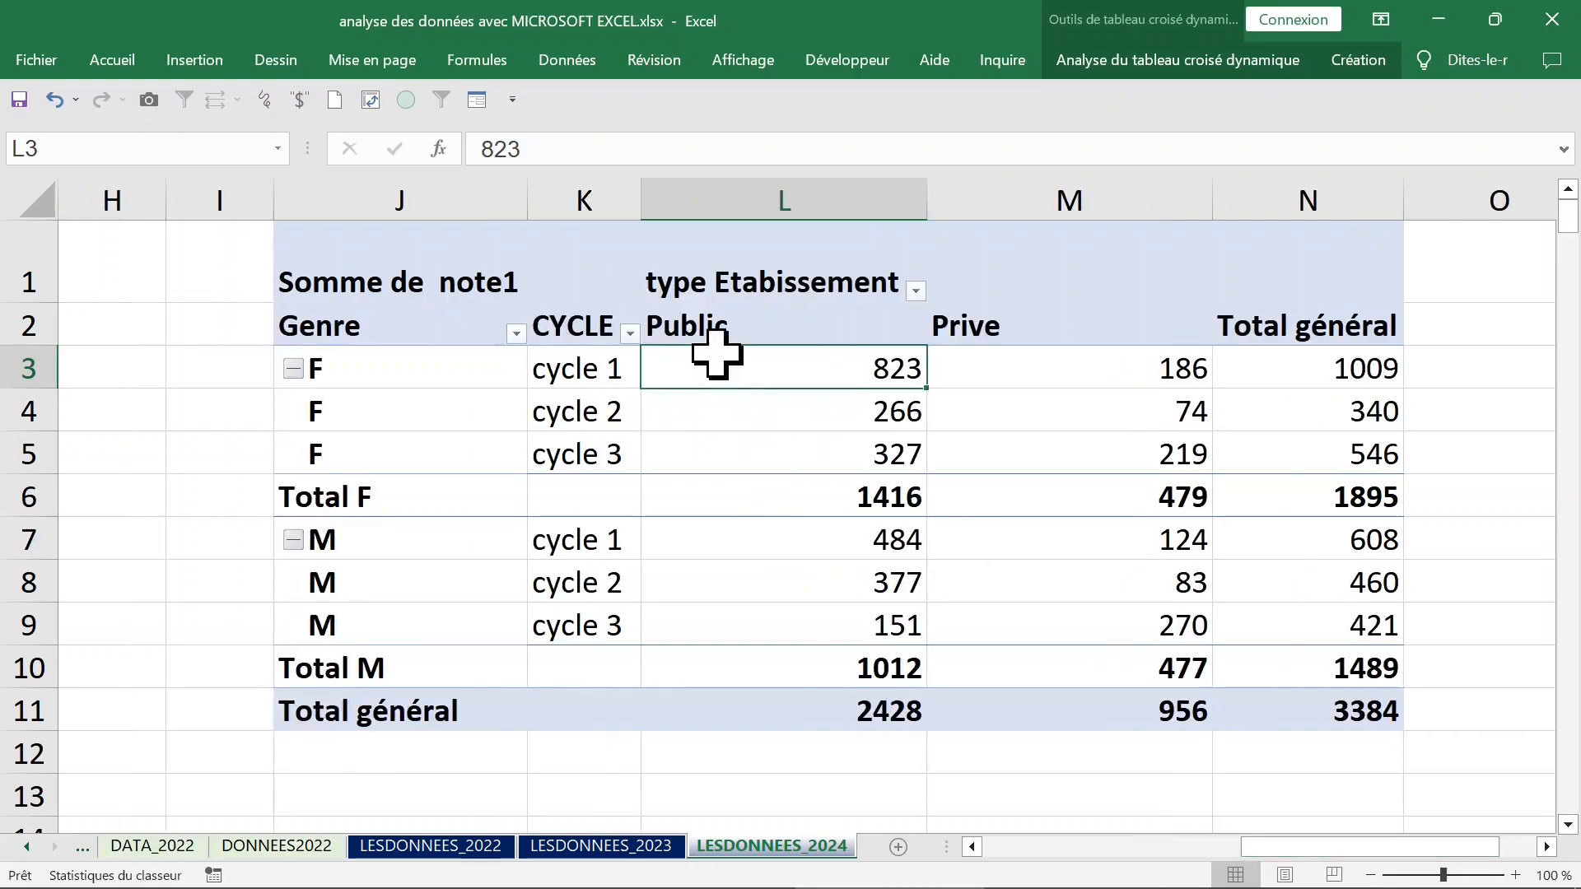
pyautogui.rightClick(714, 372)
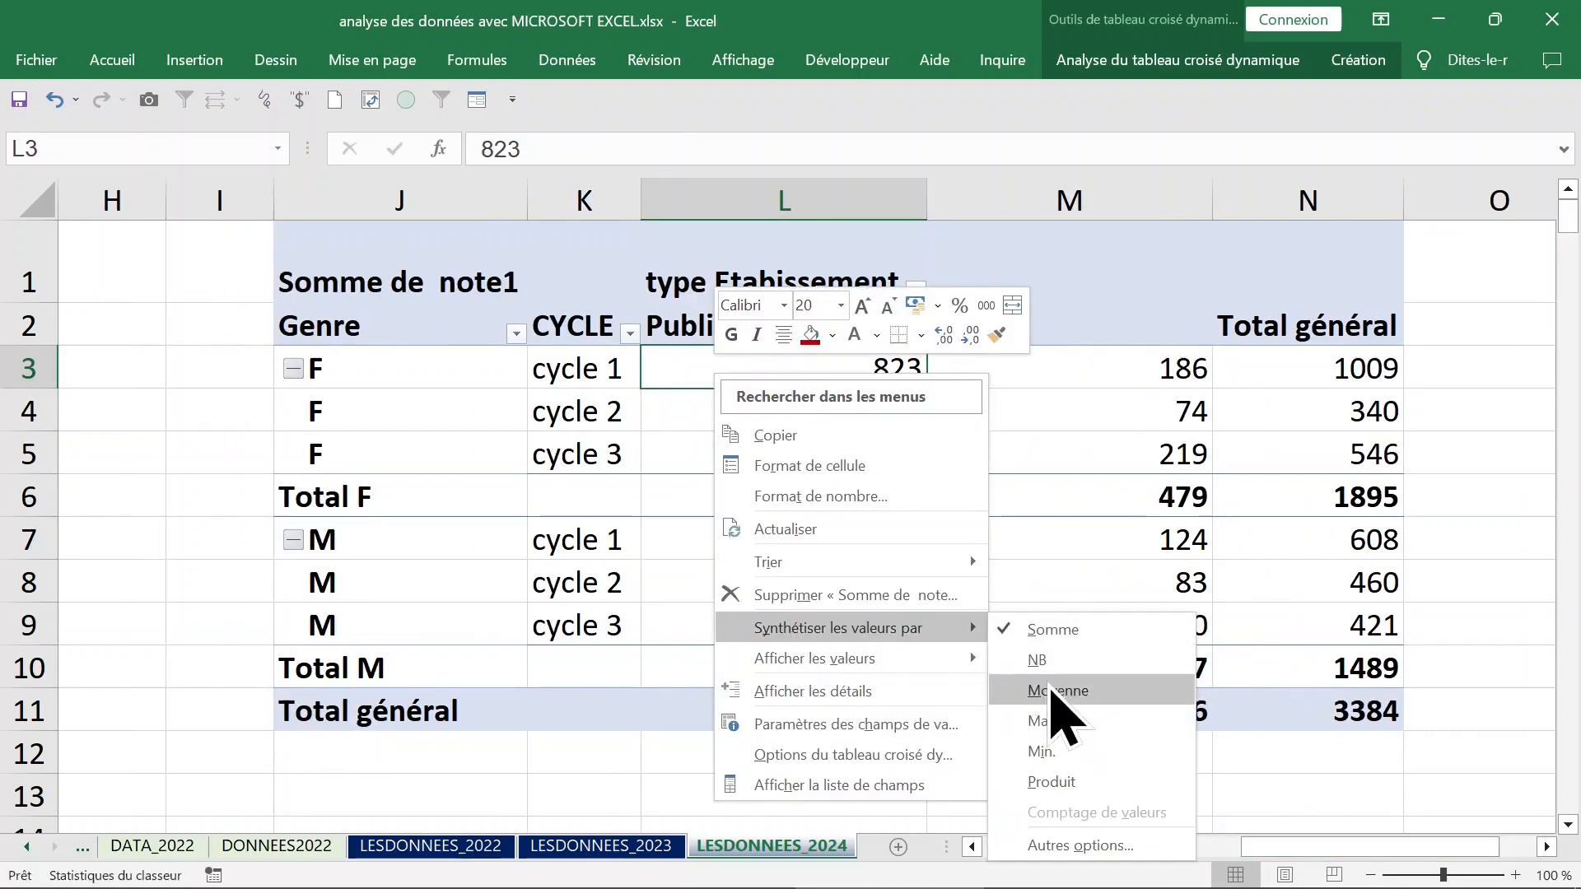
pyautogui.click(1051, 687)
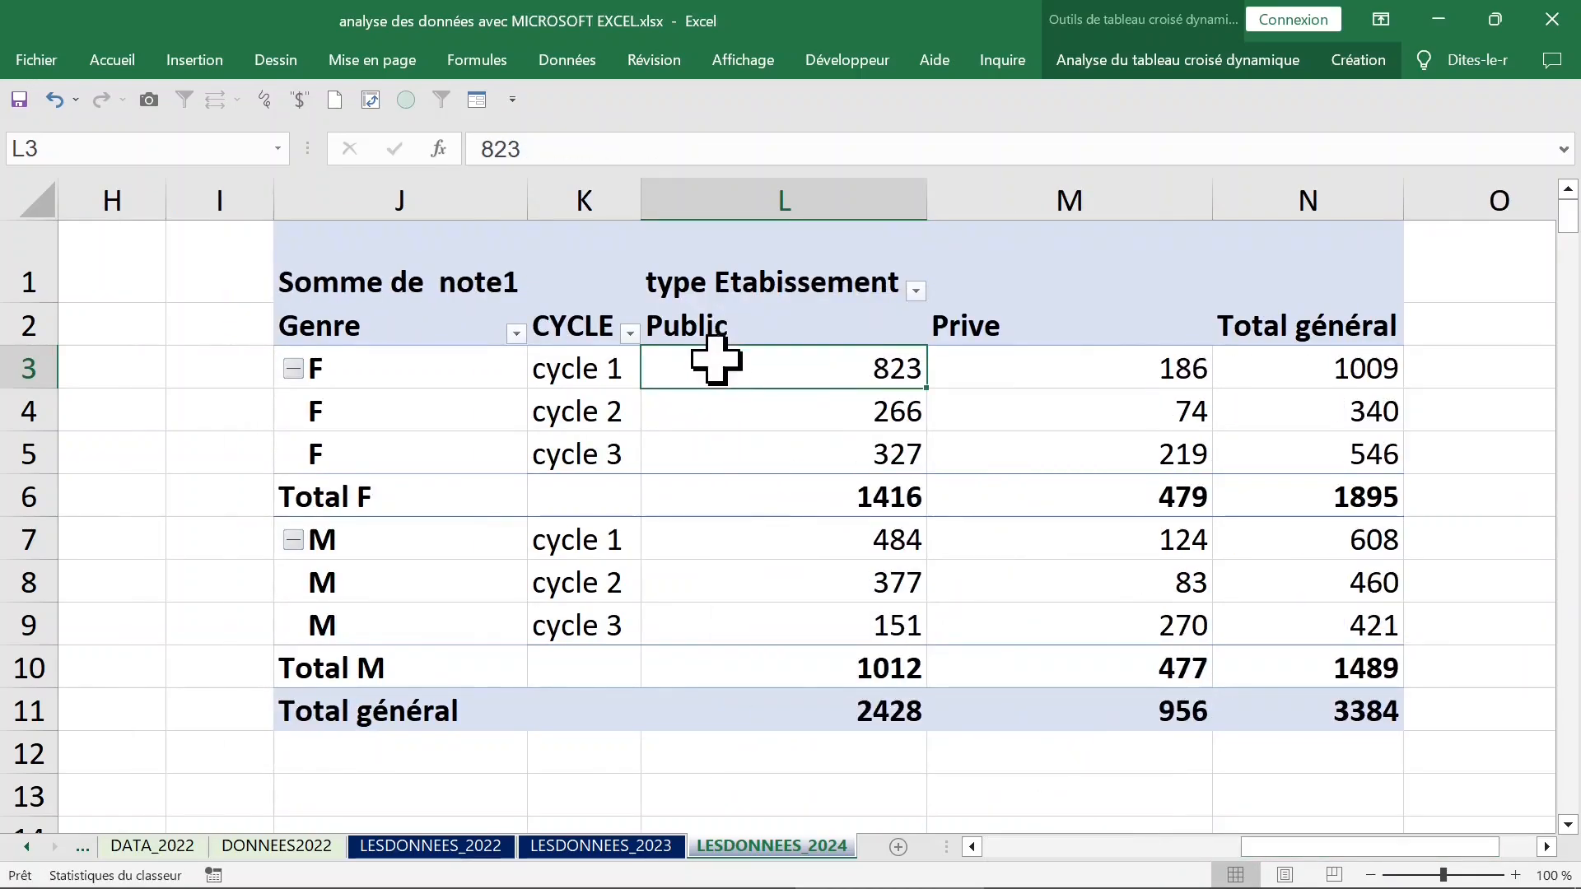
pyautogui.rightClick(715, 362)
pyautogui.moveTo(803, 628)
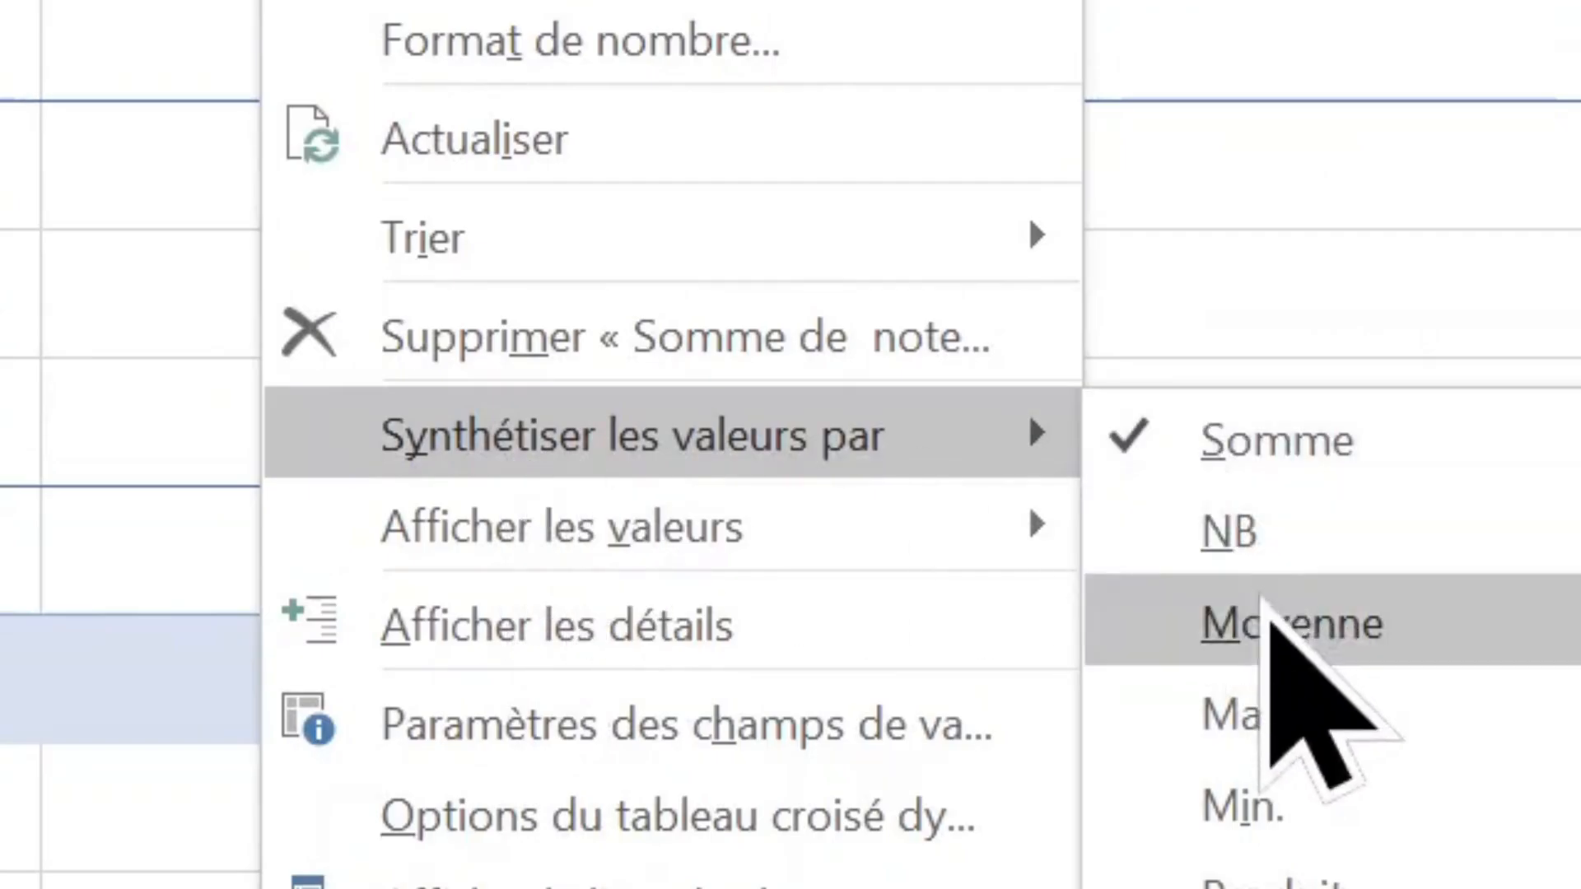
pyautogui.click(1268, 626)
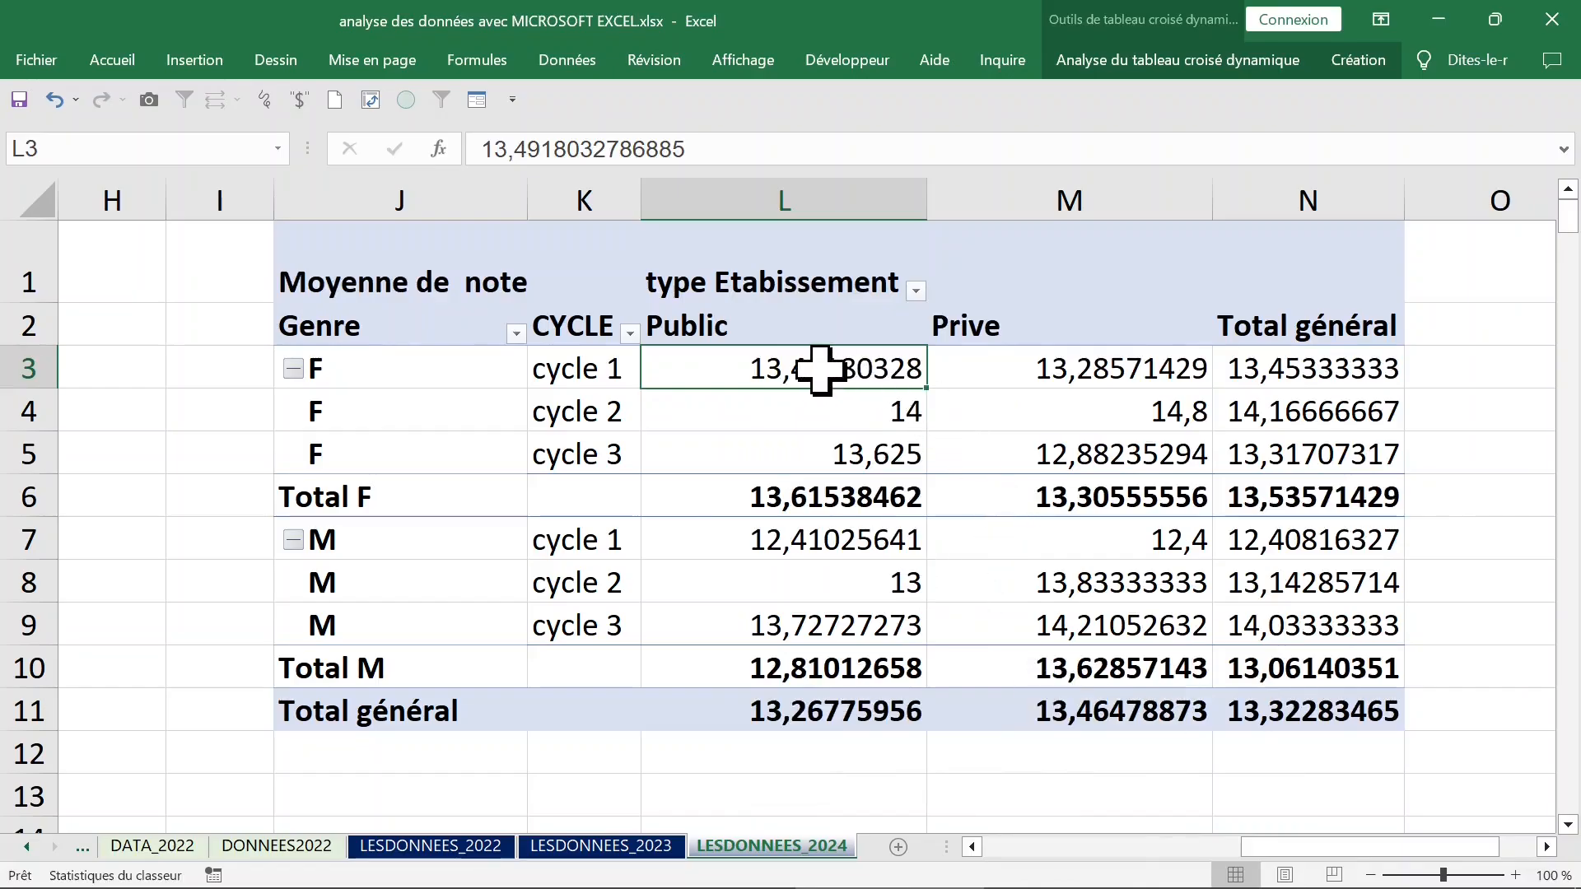
# Set the number format of the note1 averages to Nombre with 2 decimals.
pyautogui.rightClick(821, 370)
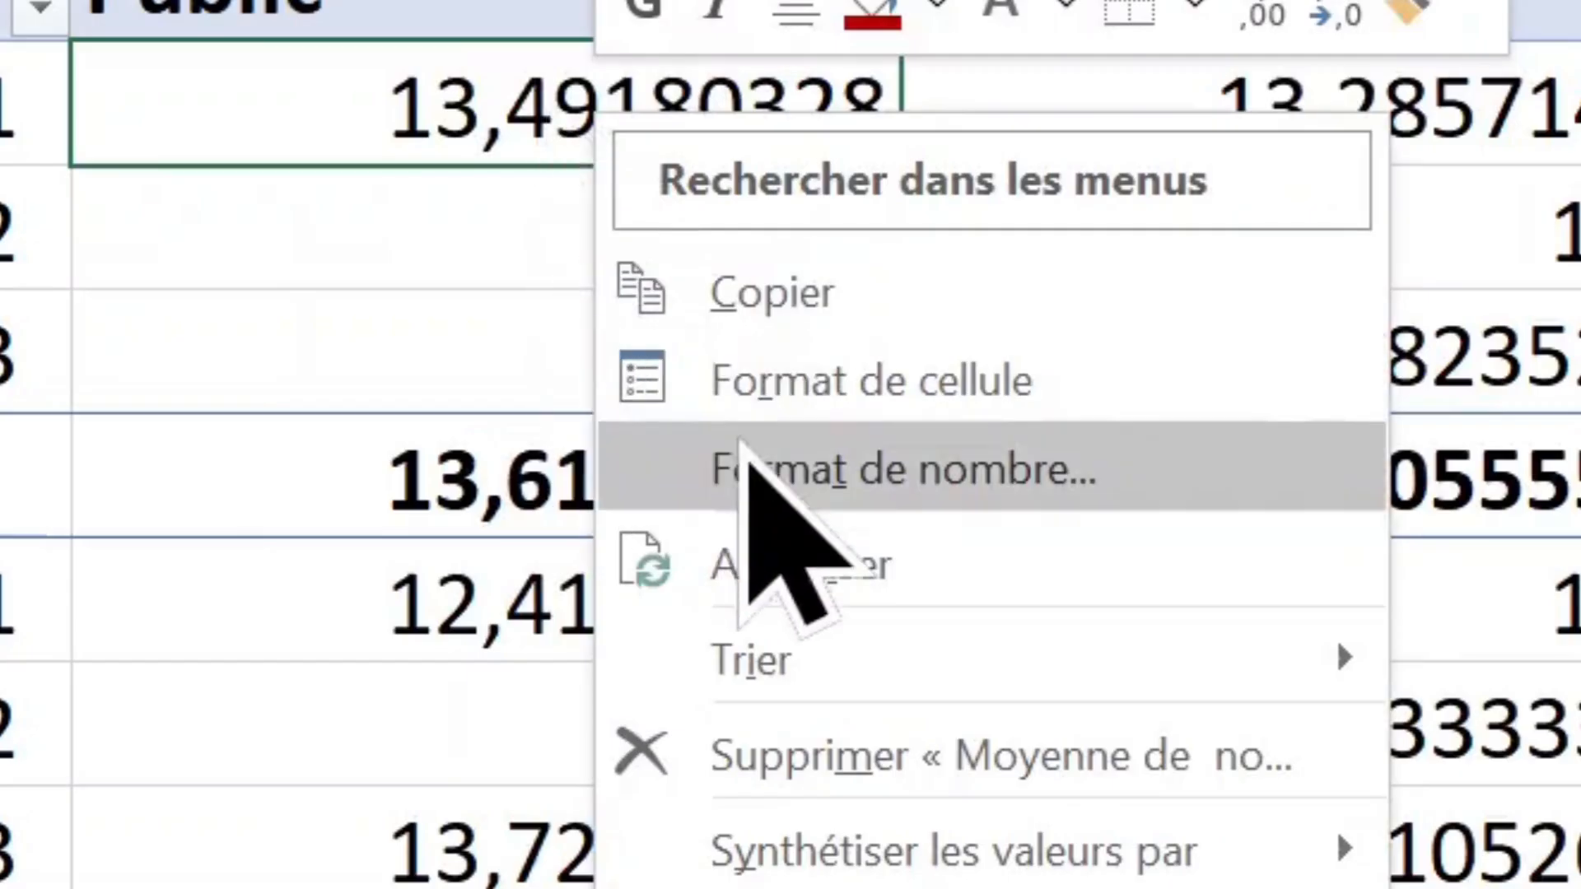
pyautogui.click(873, 493)
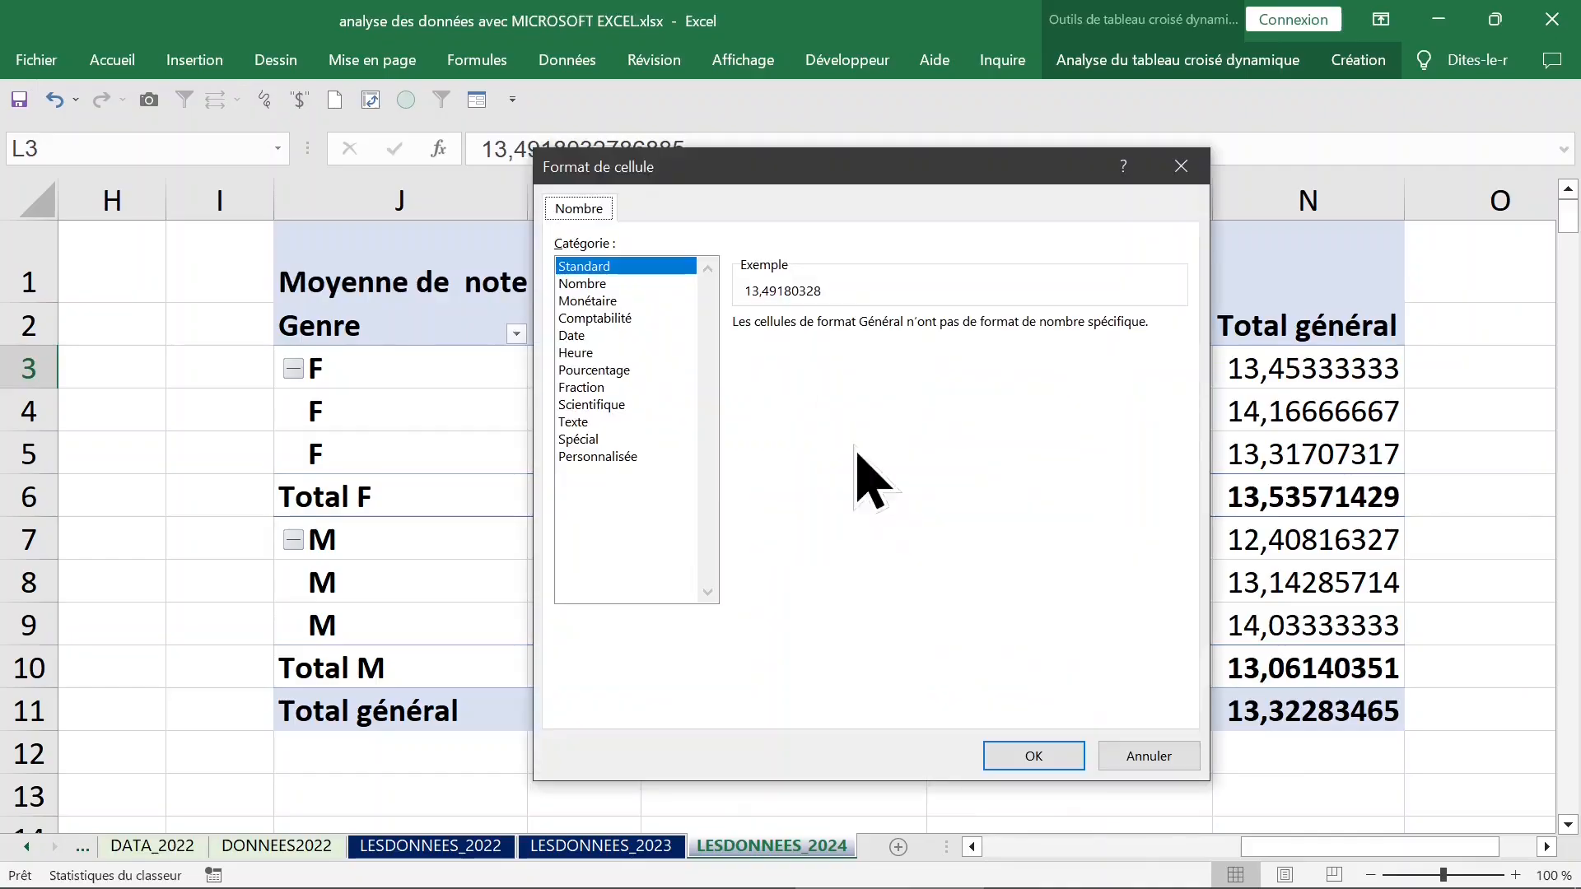
pyautogui.click(581, 284)
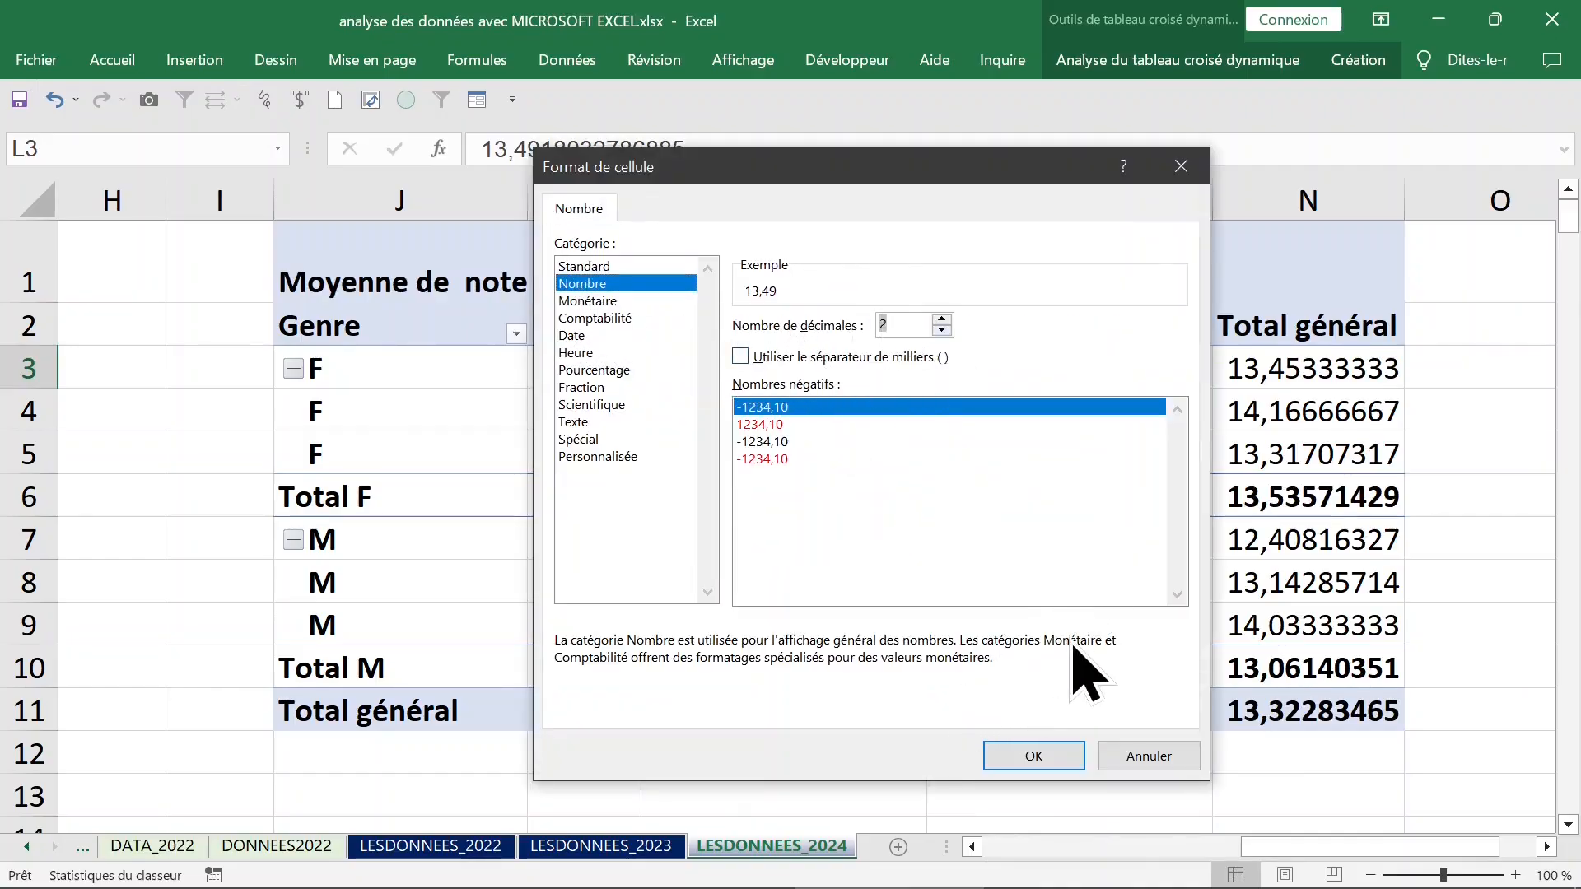
pyautogui.press('Return')
# Fit the width of the pivot table's Prive column (M) to its contents.
pyautogui.click(860, 436)
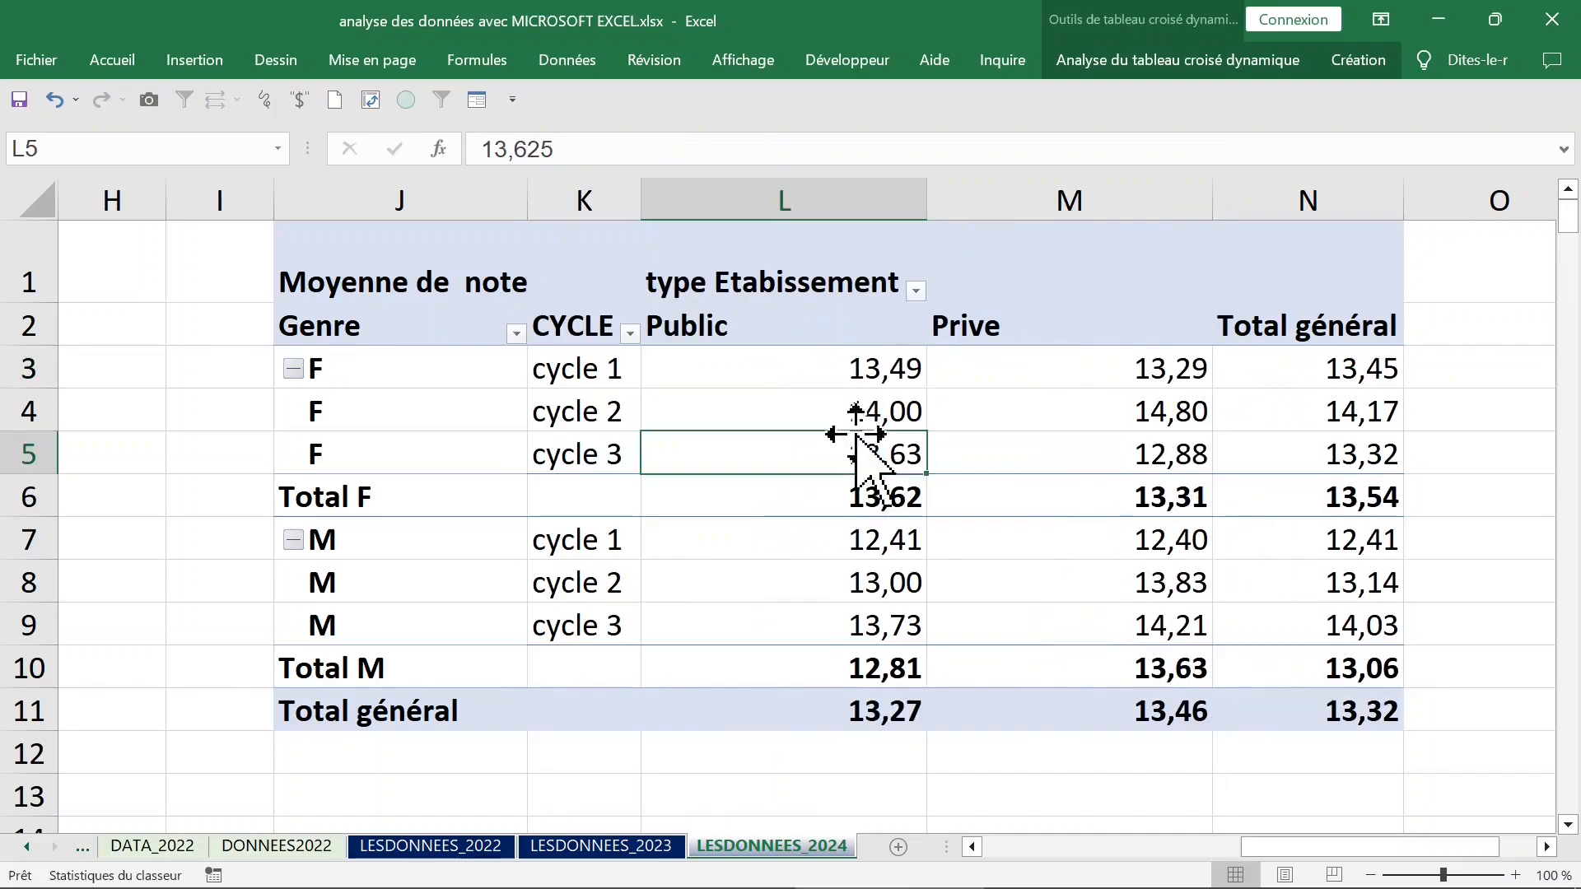
pyautogui.click(827, 334)
pyautogui.click(866, 202)
pyautogui.click(1021, 190)
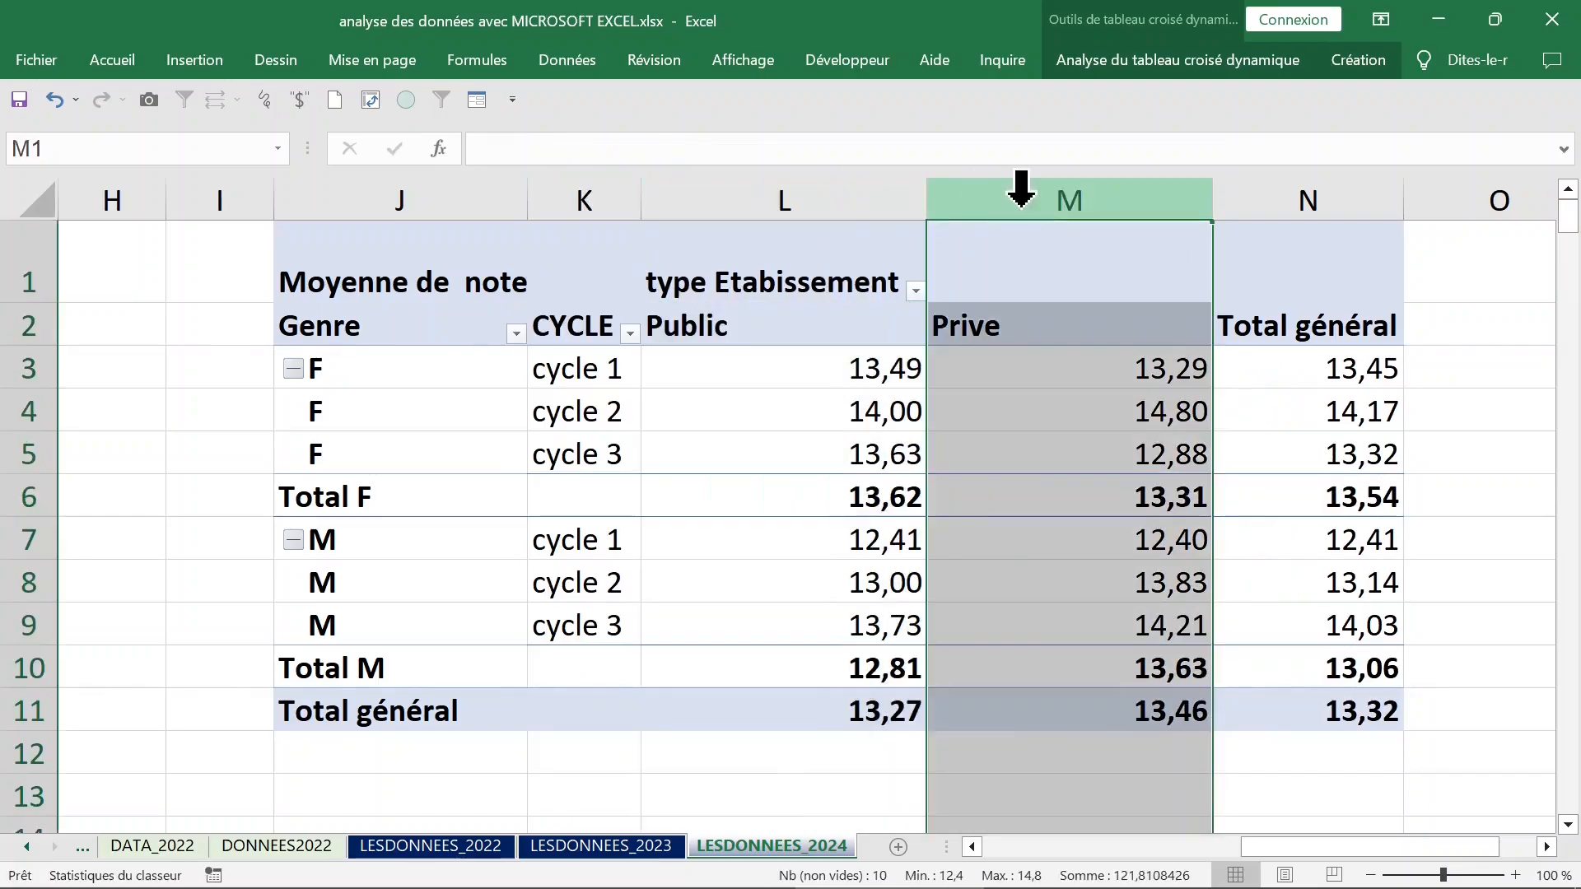
pyautogui.doubleClick(1211, 200)
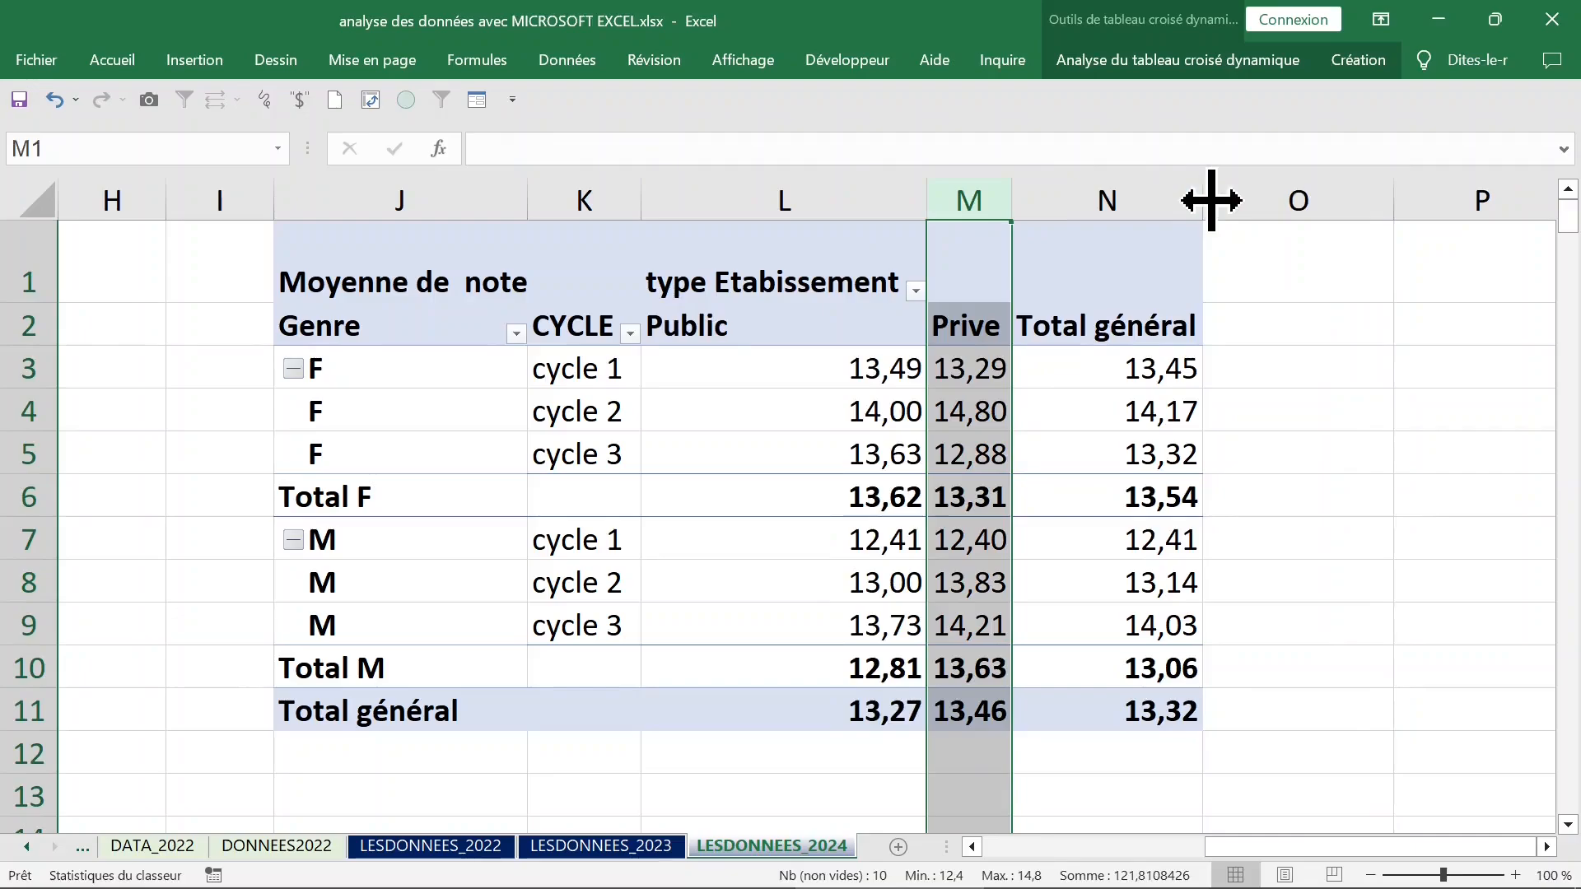
# Examine the average note1 grades of the F group for each cycle in public schools.
pyautogui.click(762, 412)
pyautogui.click(582, 392)
pyautogui.click(583, 434)
pyautogui.click(397, 421)
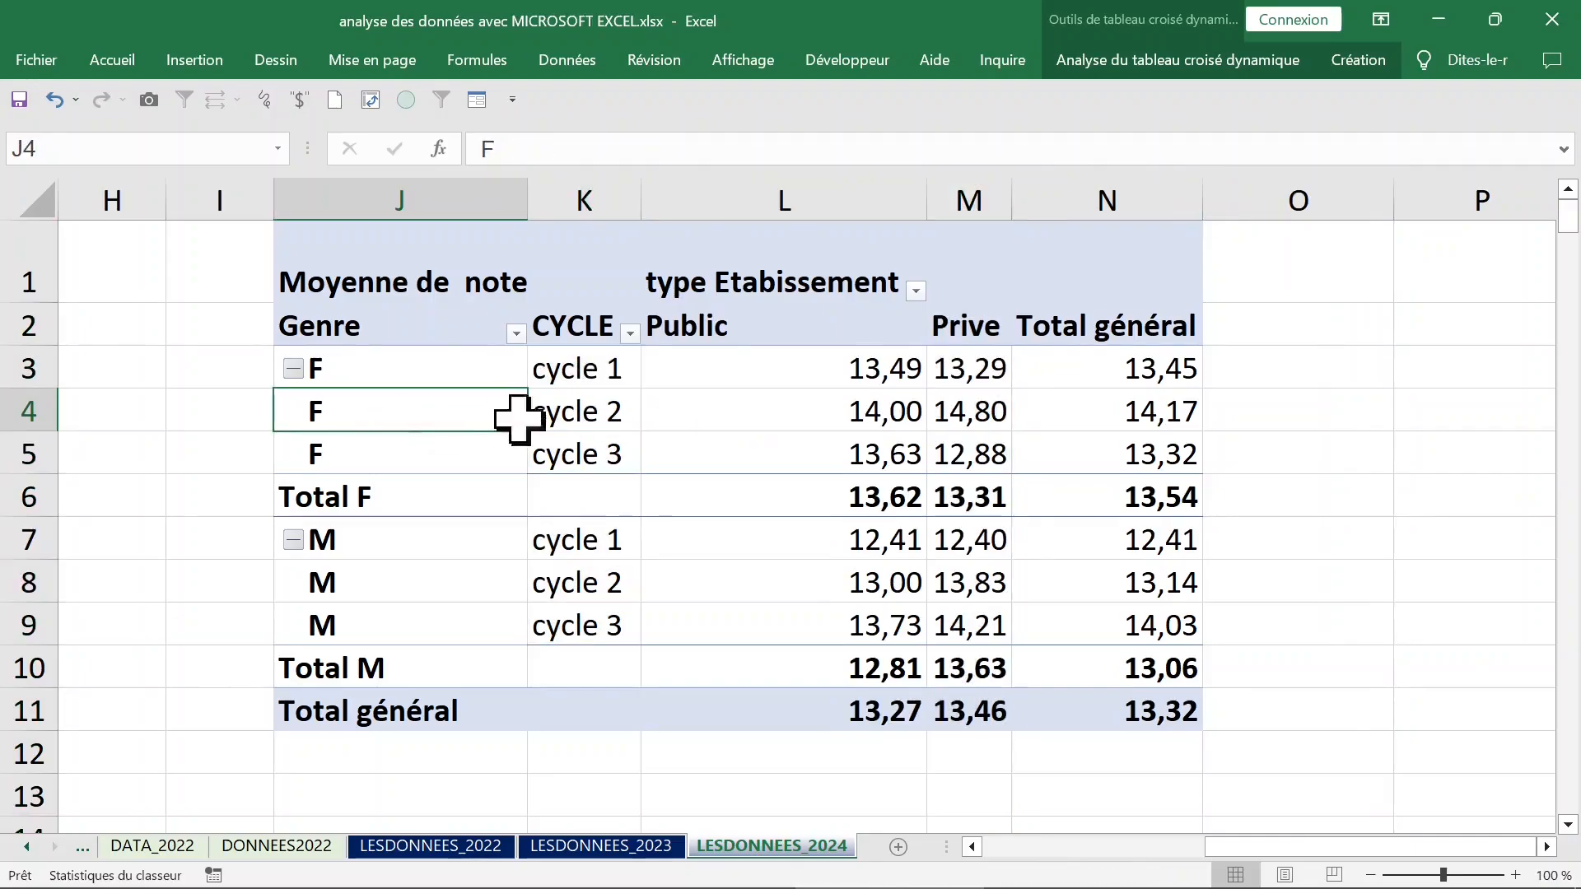
pyautogui.moveTo(716, 368); pyautogui.dragTo(748, 440)
pyautogui.click(754, 453)
# Summarize the note1 values in the pivot table by maximum (Max.).
pyautogui.click(735, 375)
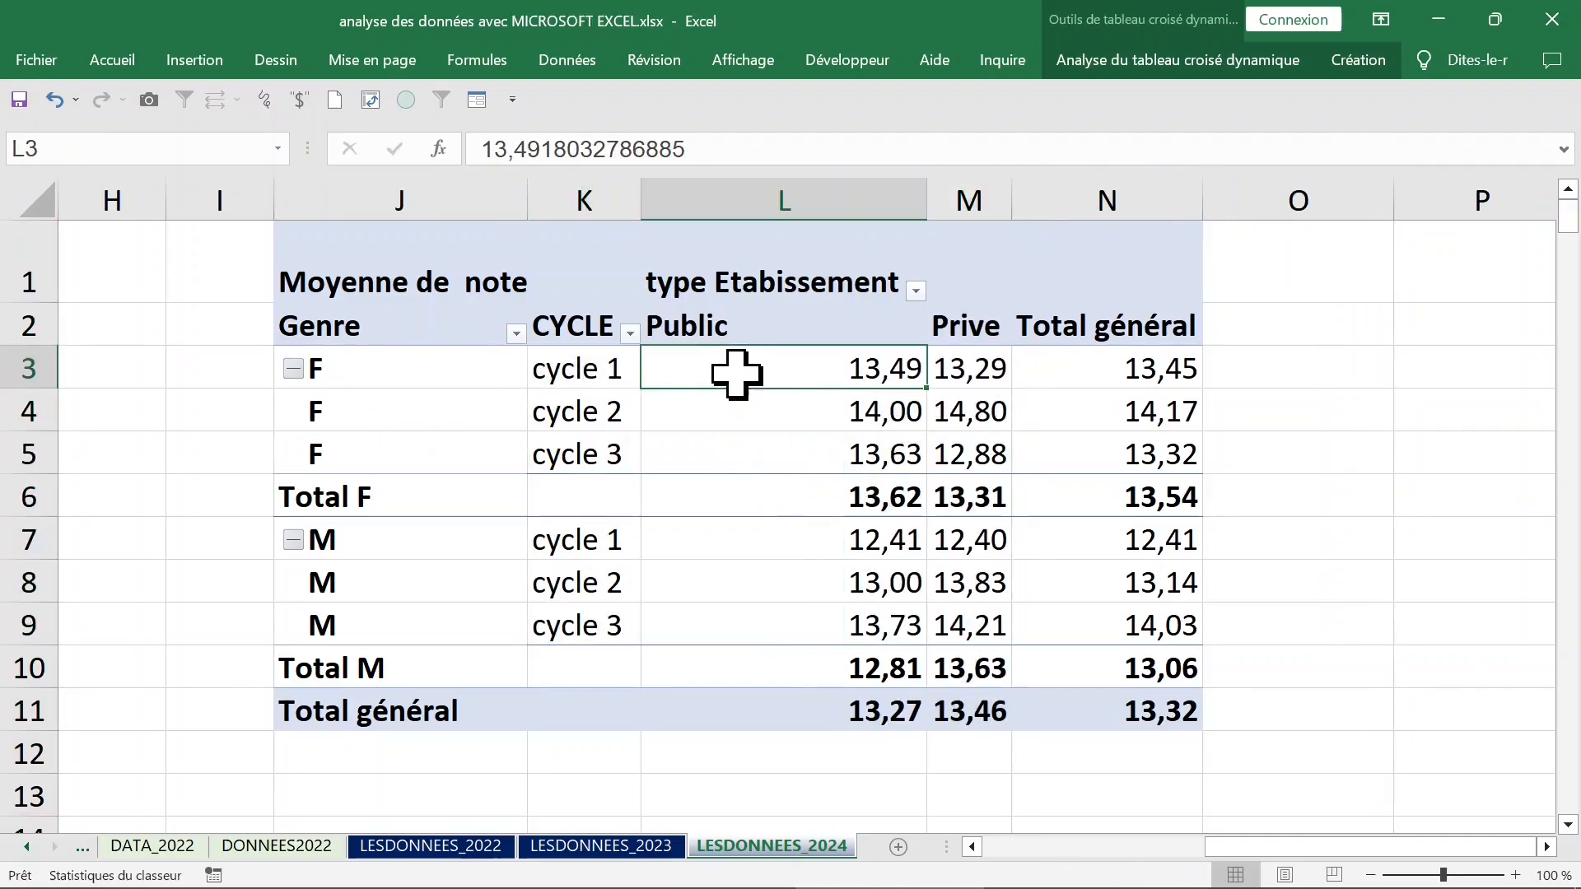
pyautogui.rightClick(725, 372)
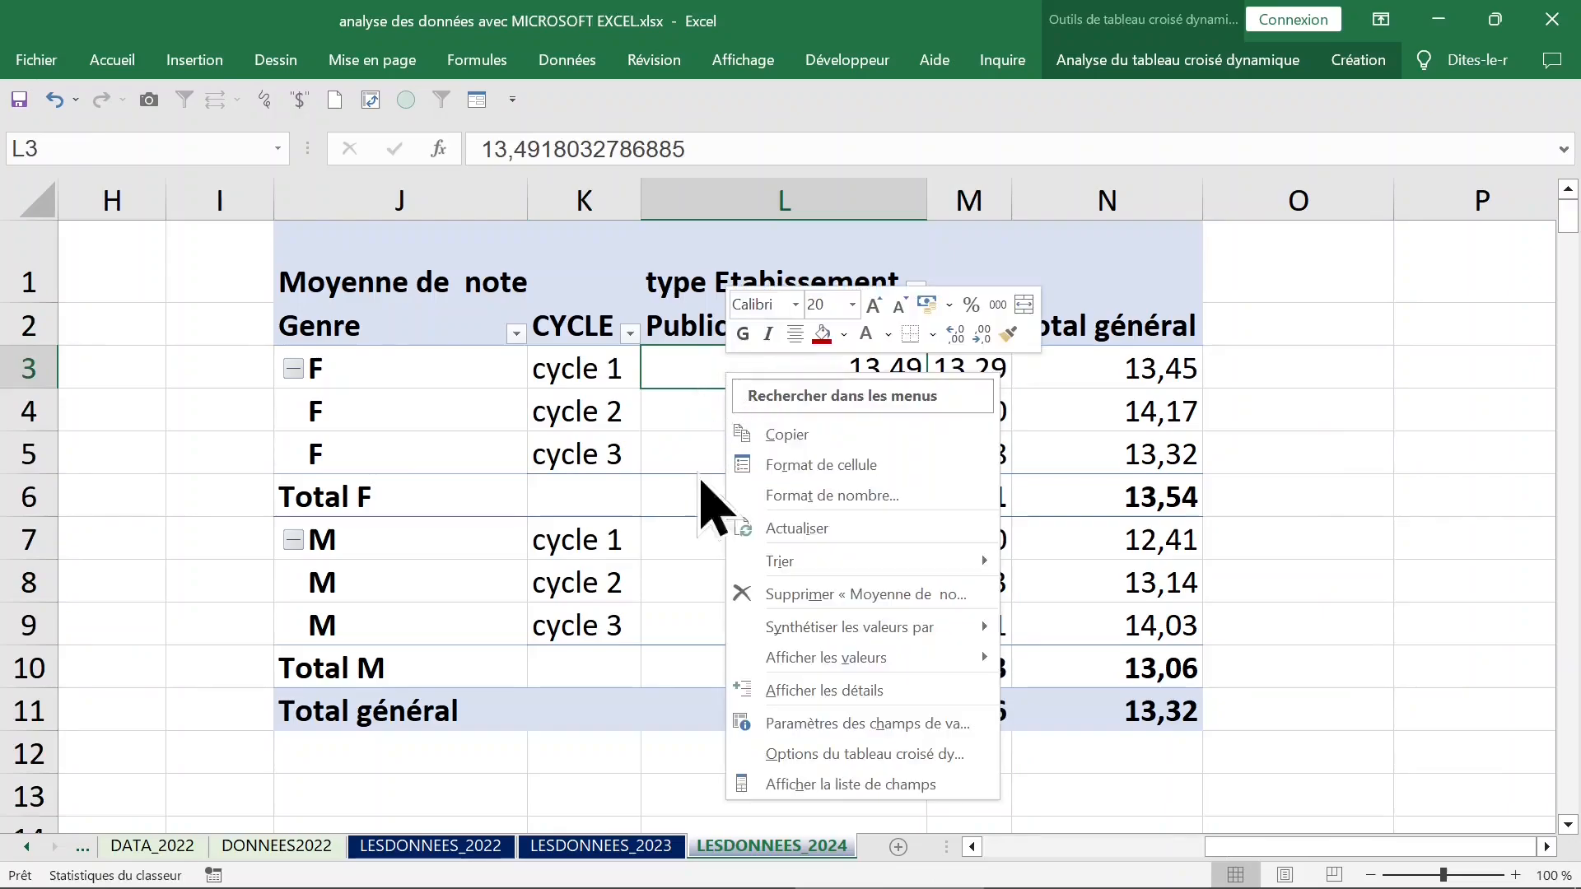
pyautogui.moveTo(846, 632)
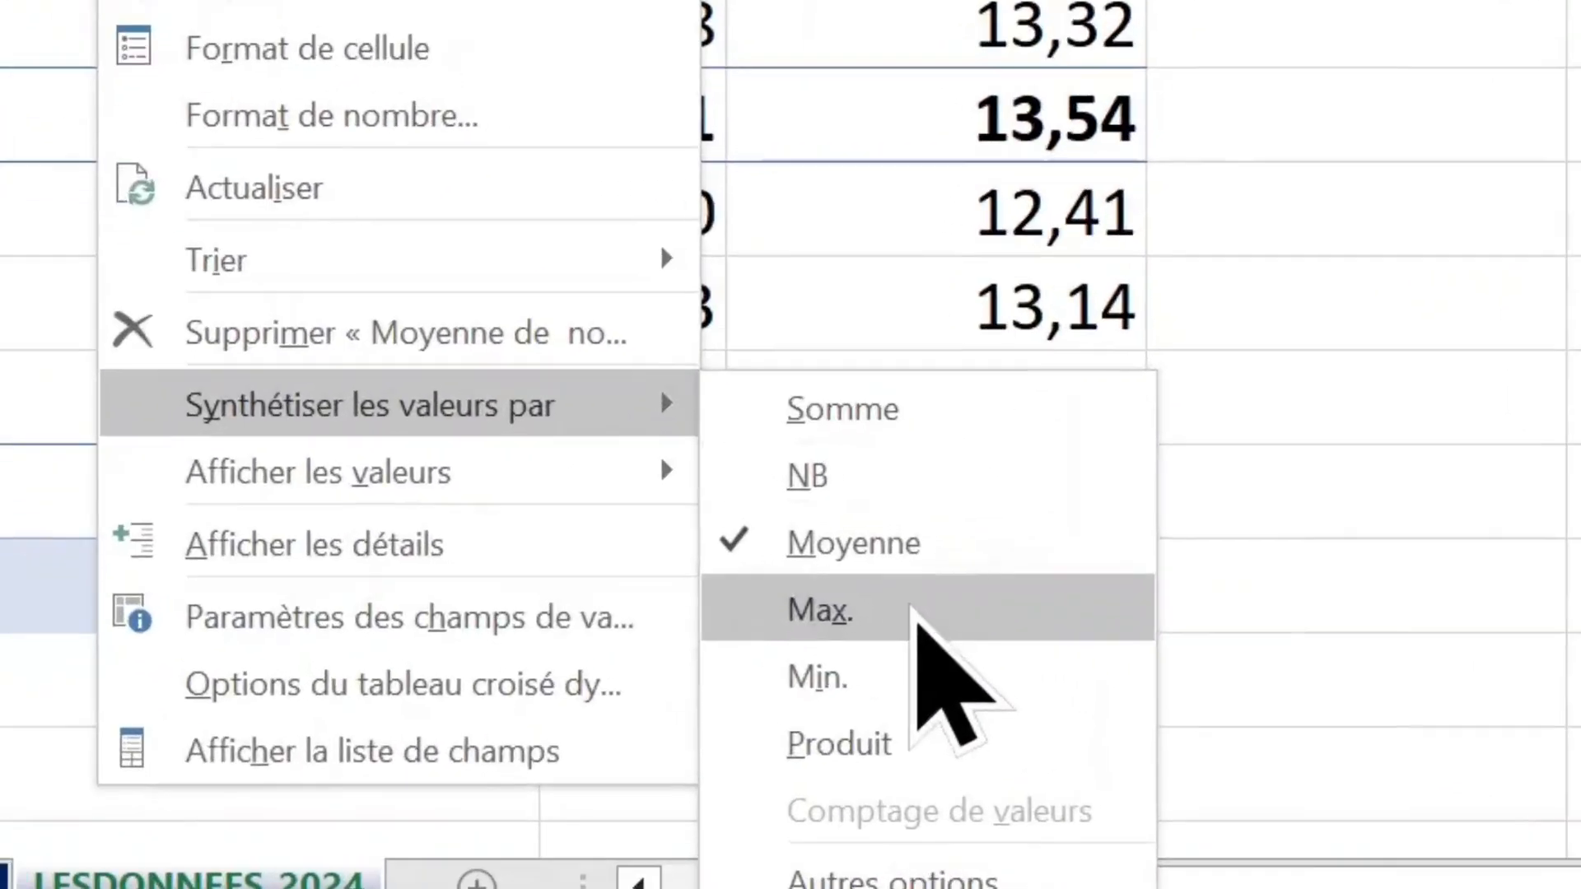
pyautogui.click(1096, 721)
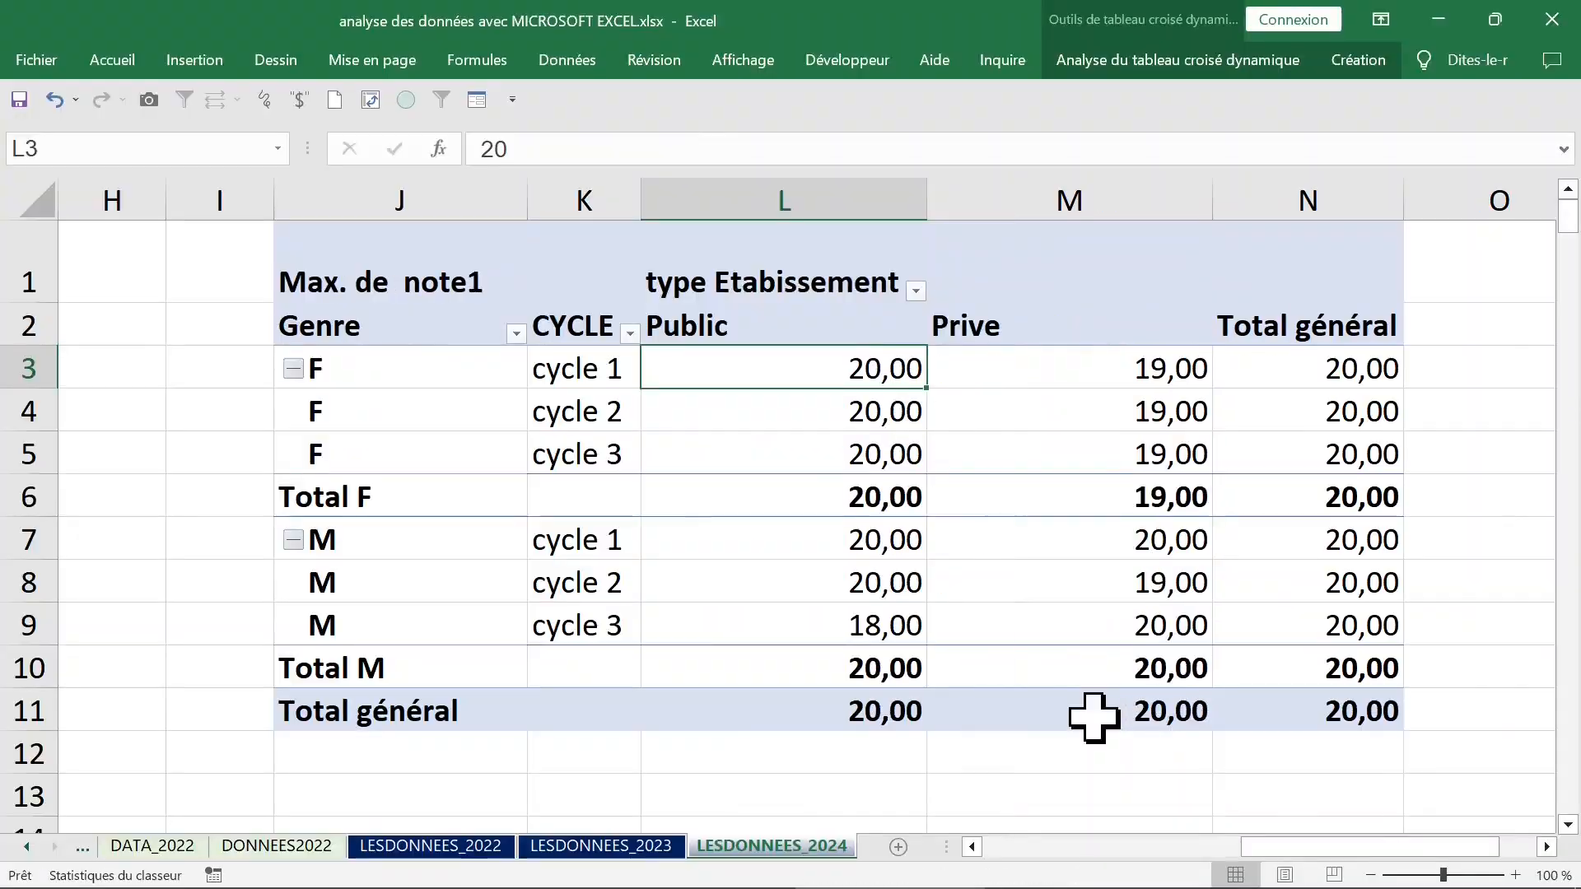
# Change the summary of the note1 values in the pivot table to minimum (Min.).
pyautogui.rightClick(783, 374)
pyautogui.moveTo(846, 659)
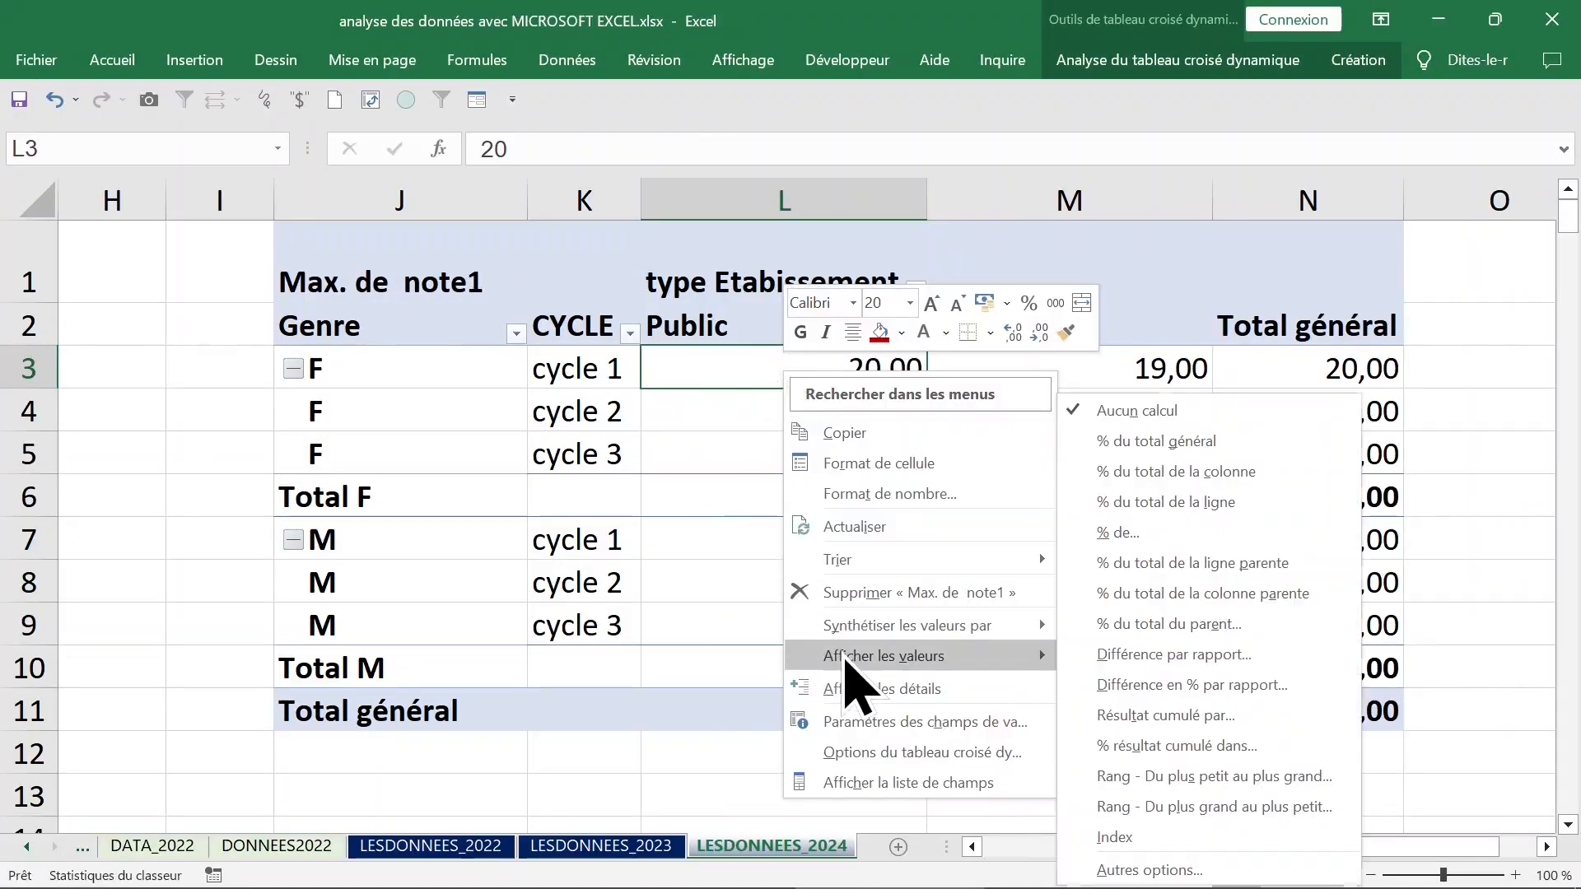
pyautogui.moveTo(922, 631)
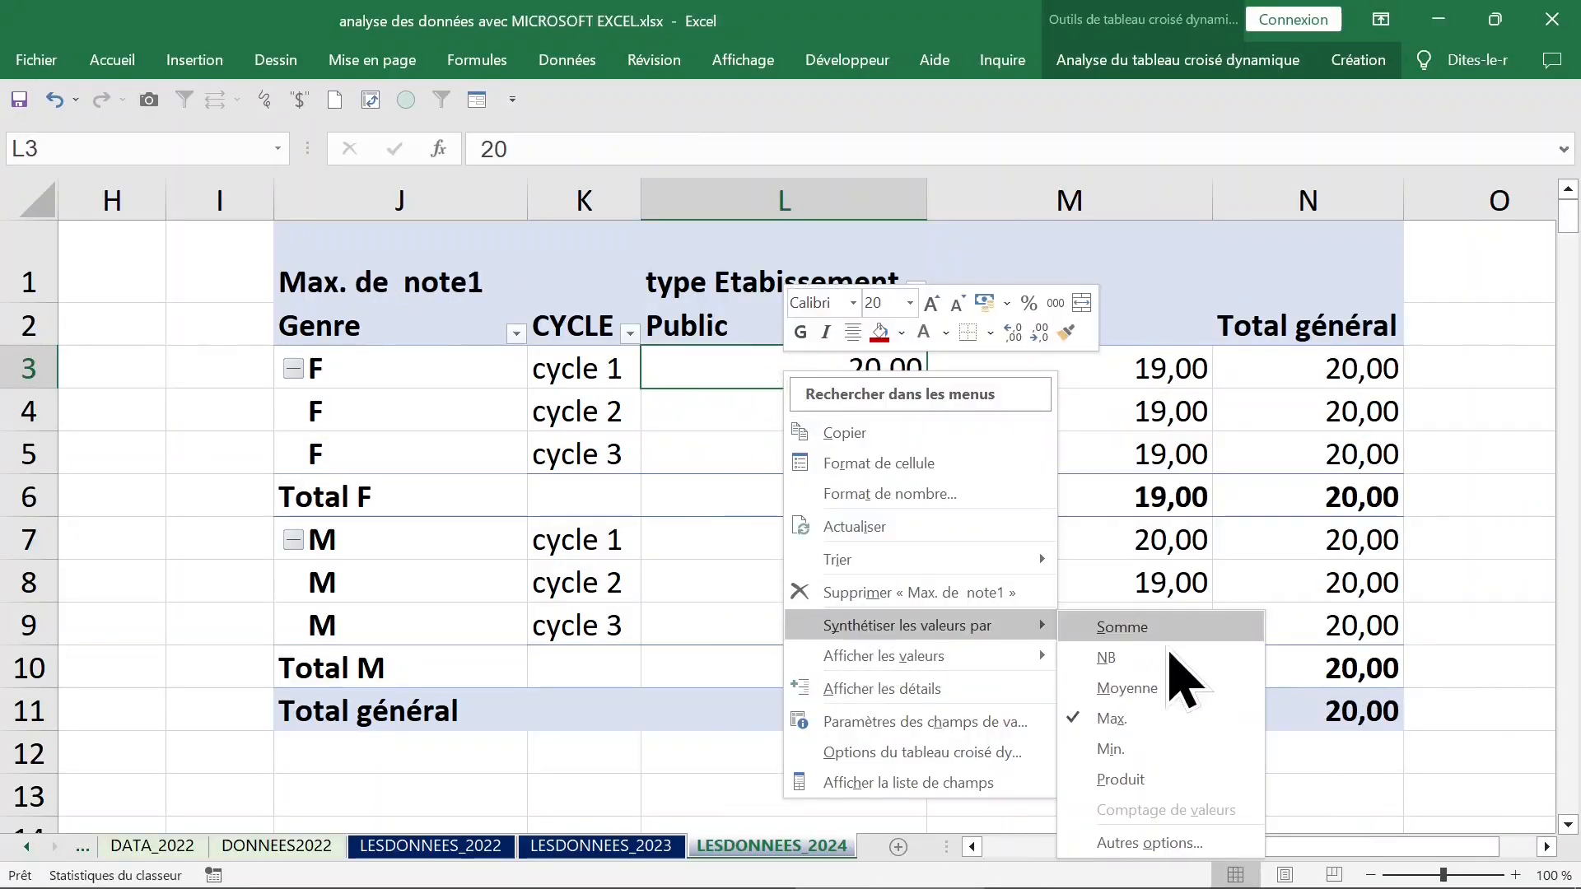
pyautogui.click(1141, 762)
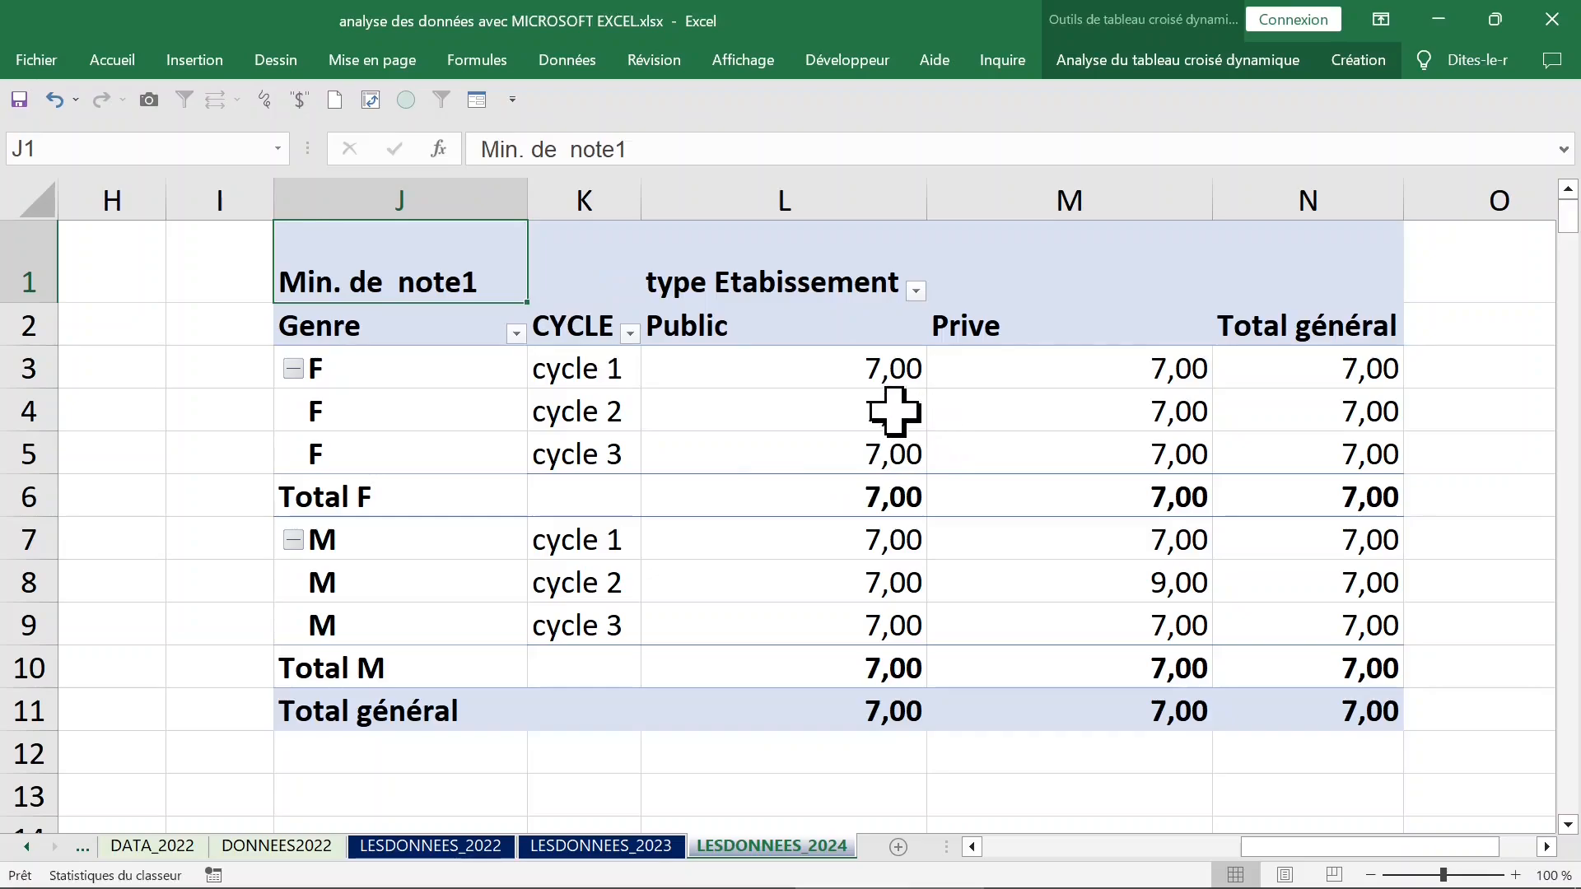
# Switch the summary of the pivot table's note1 values back to average (Moyenne).
pyautogui.rightClick(834, 418)
pyautogui.moveTo(914, 669)
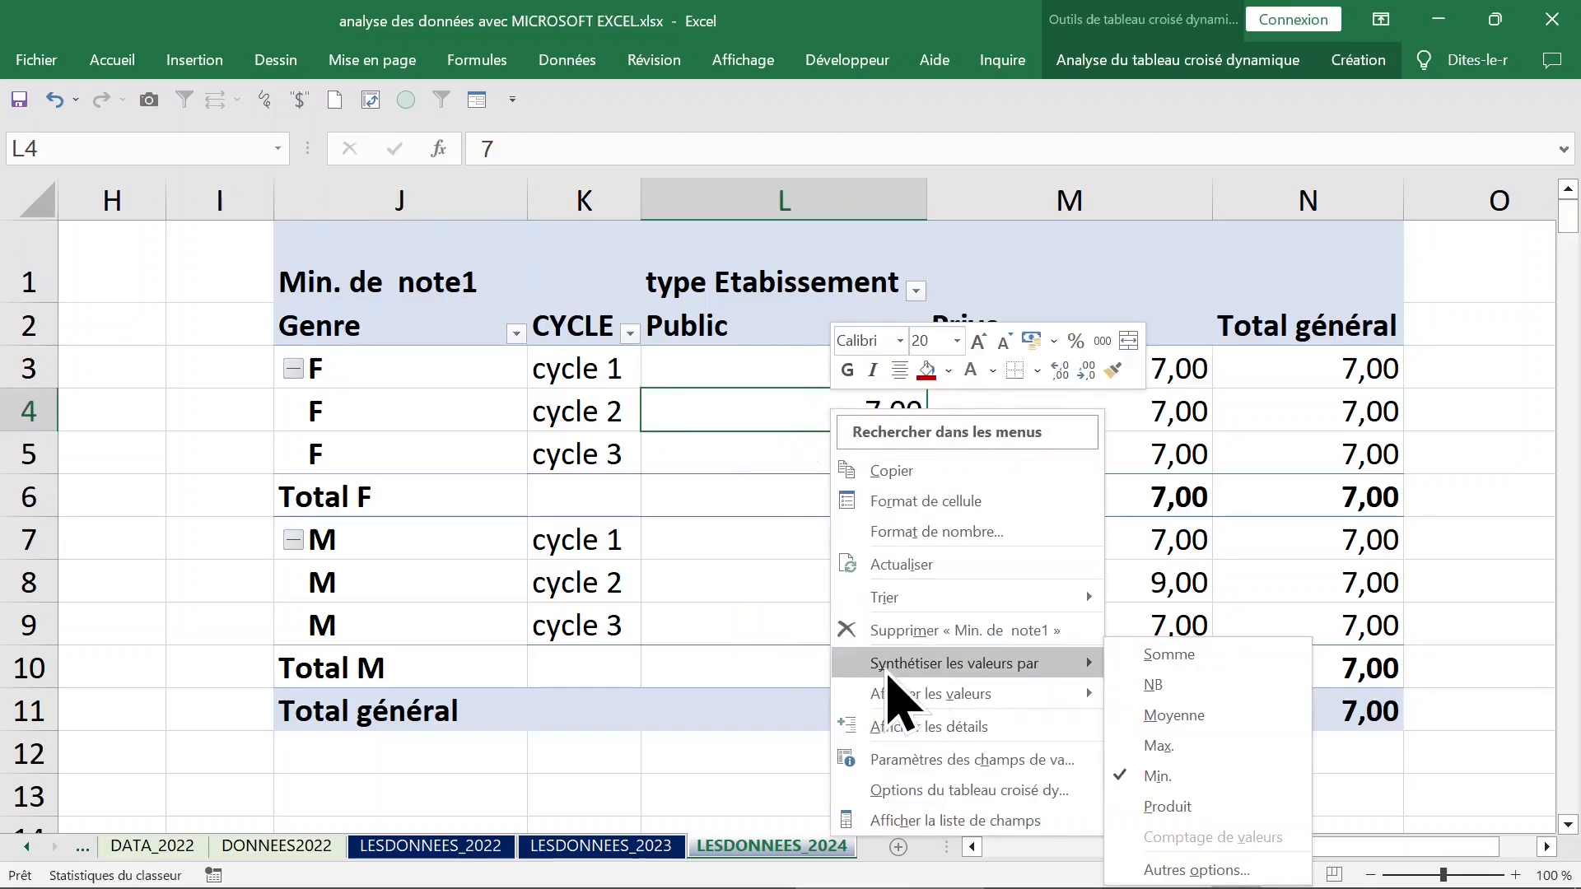
pyautogui.click(1186, 717)
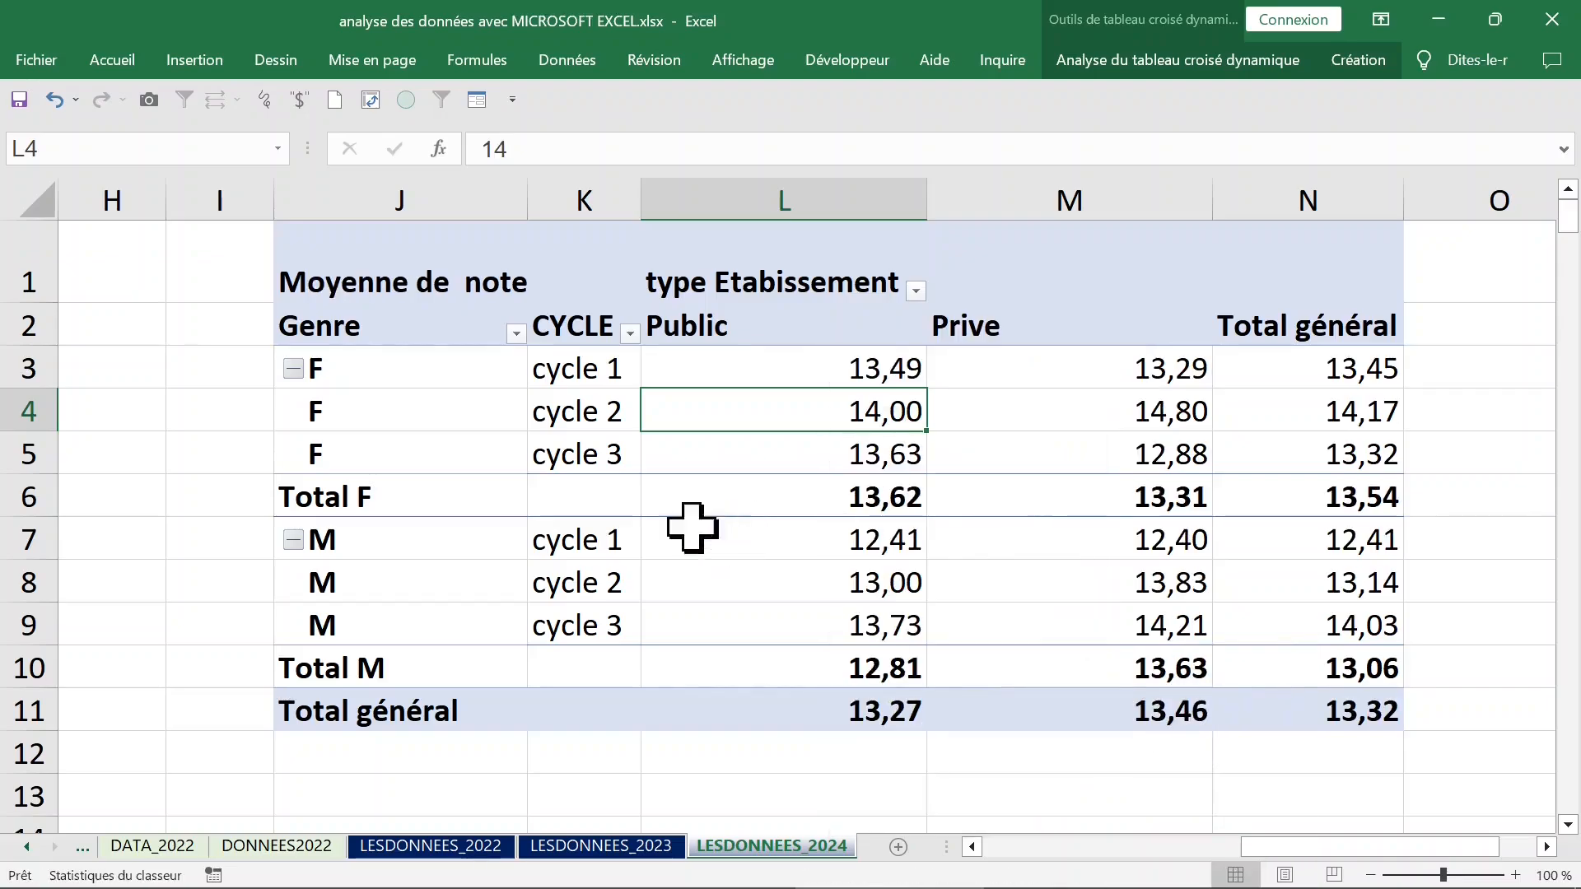
# Fit column J to its contents so the full Moyenne de note1 heading is readable.
pyautogui.click(517, 288)
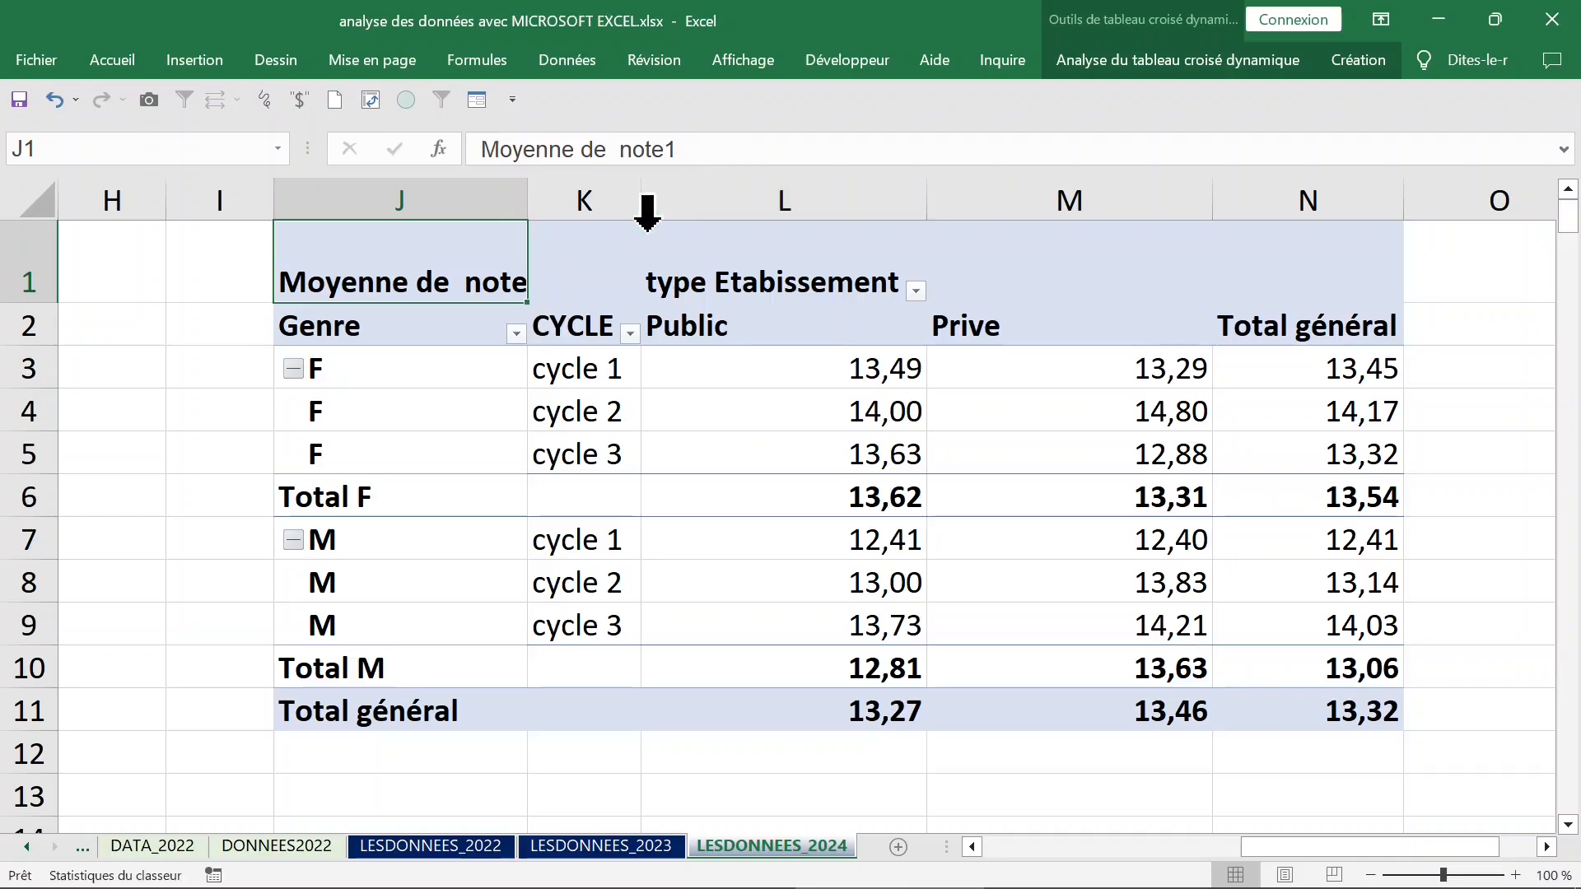
pyautogui.doubleClick(527, 200)
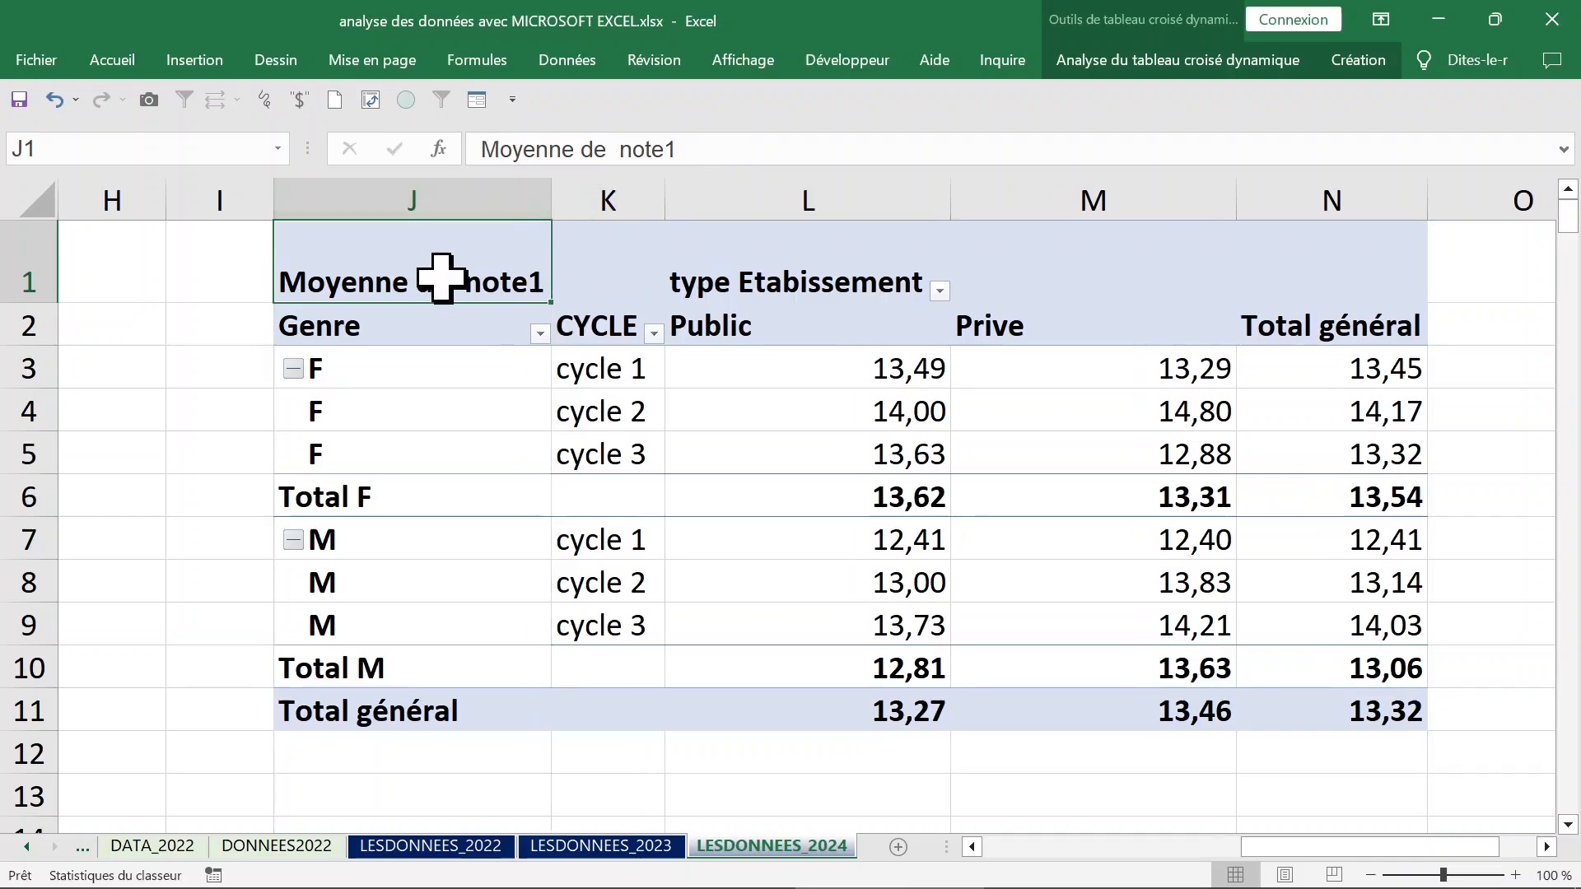
pyautogui.click(630, 377)
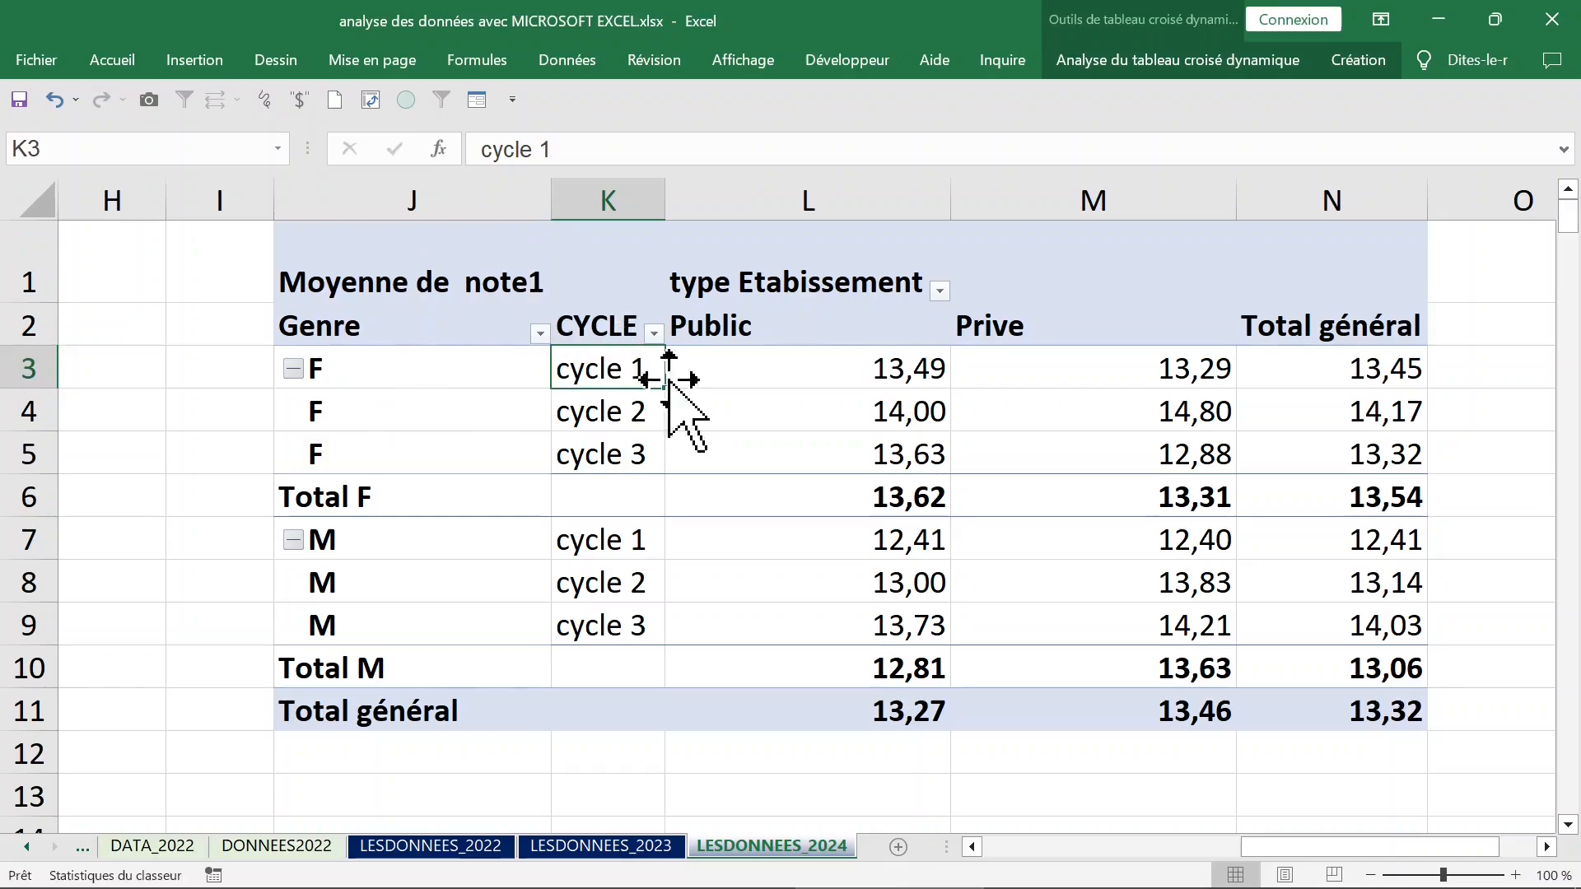
pyautogui.click(765, 328)
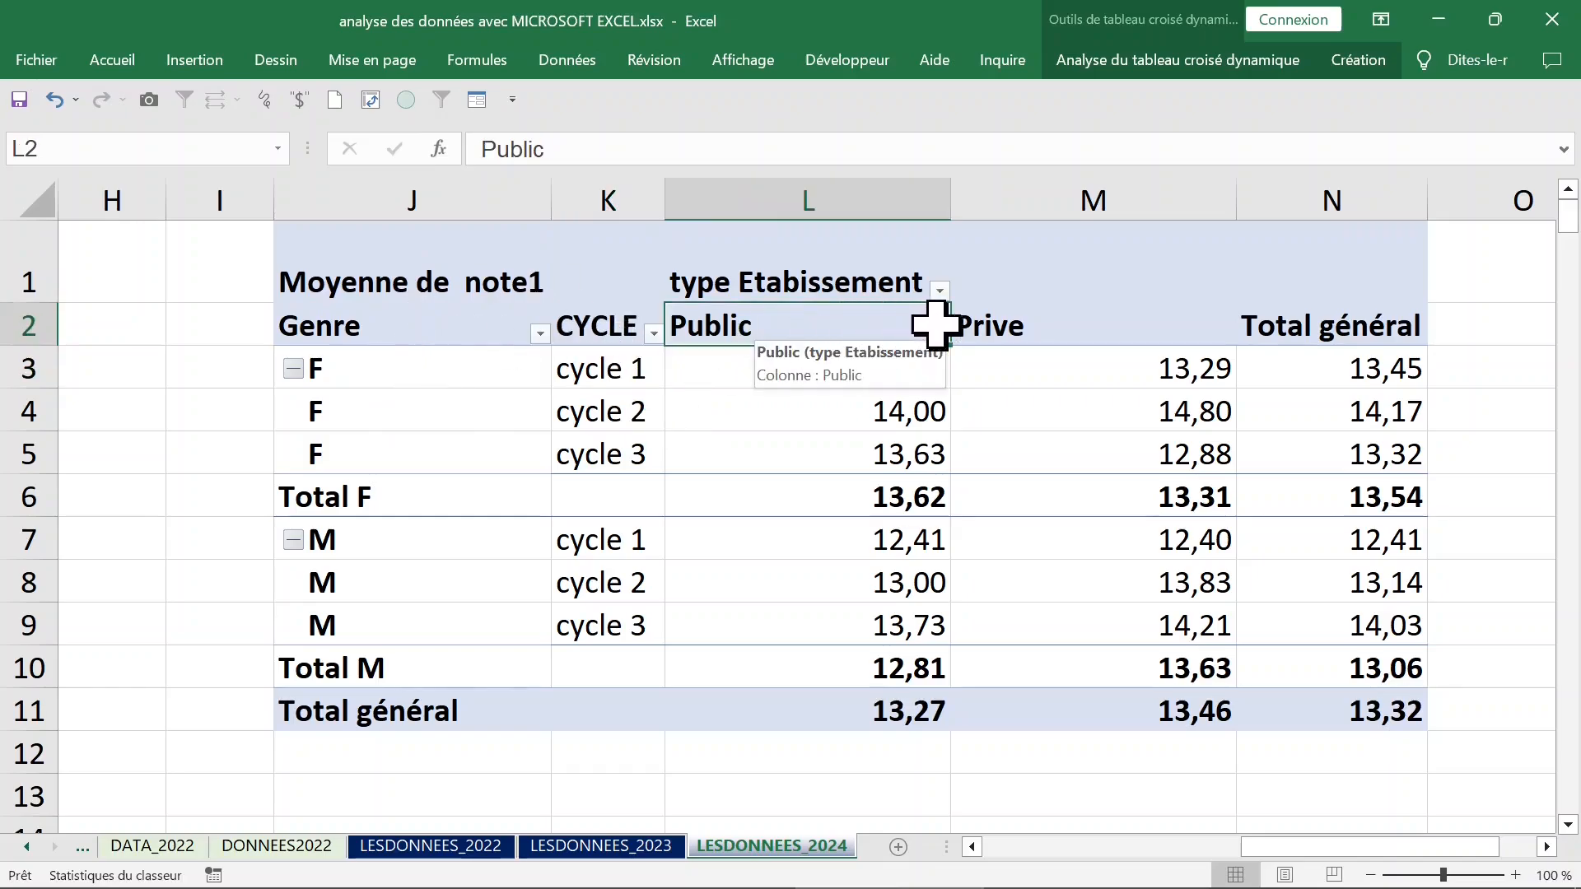
# Swap the pivot table's fields so type Etabissement is in the rows above CYCLE and Genre is in the columns.
pyautogui.click(342, 362)
pyautogui.click(388, 197)
pyautogui.click(402, 366)
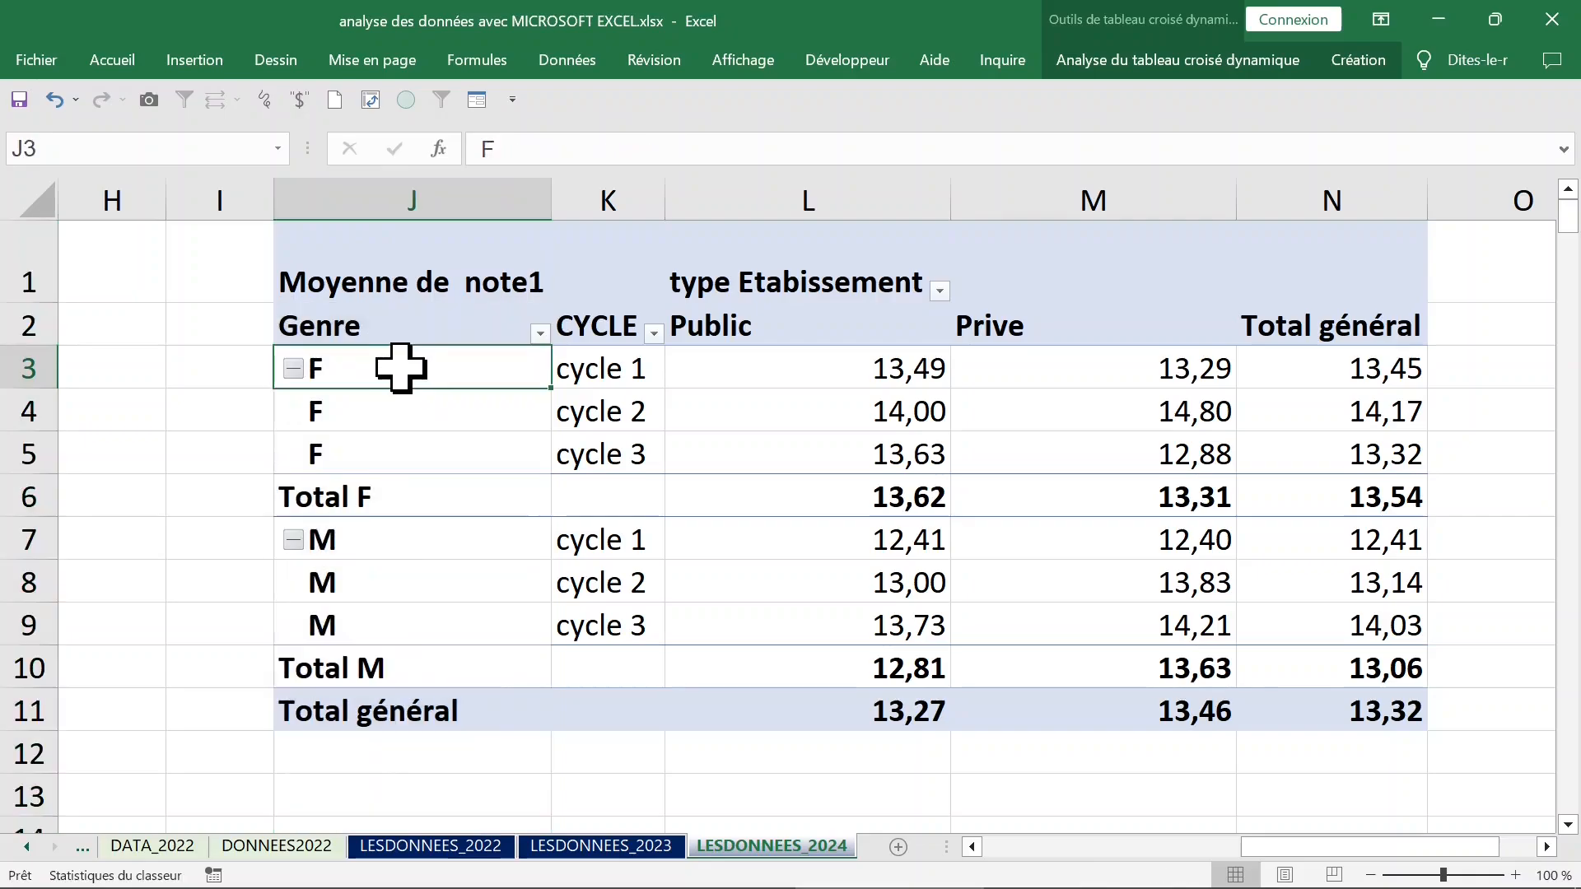
pyautogui.rightClick(402, 365)
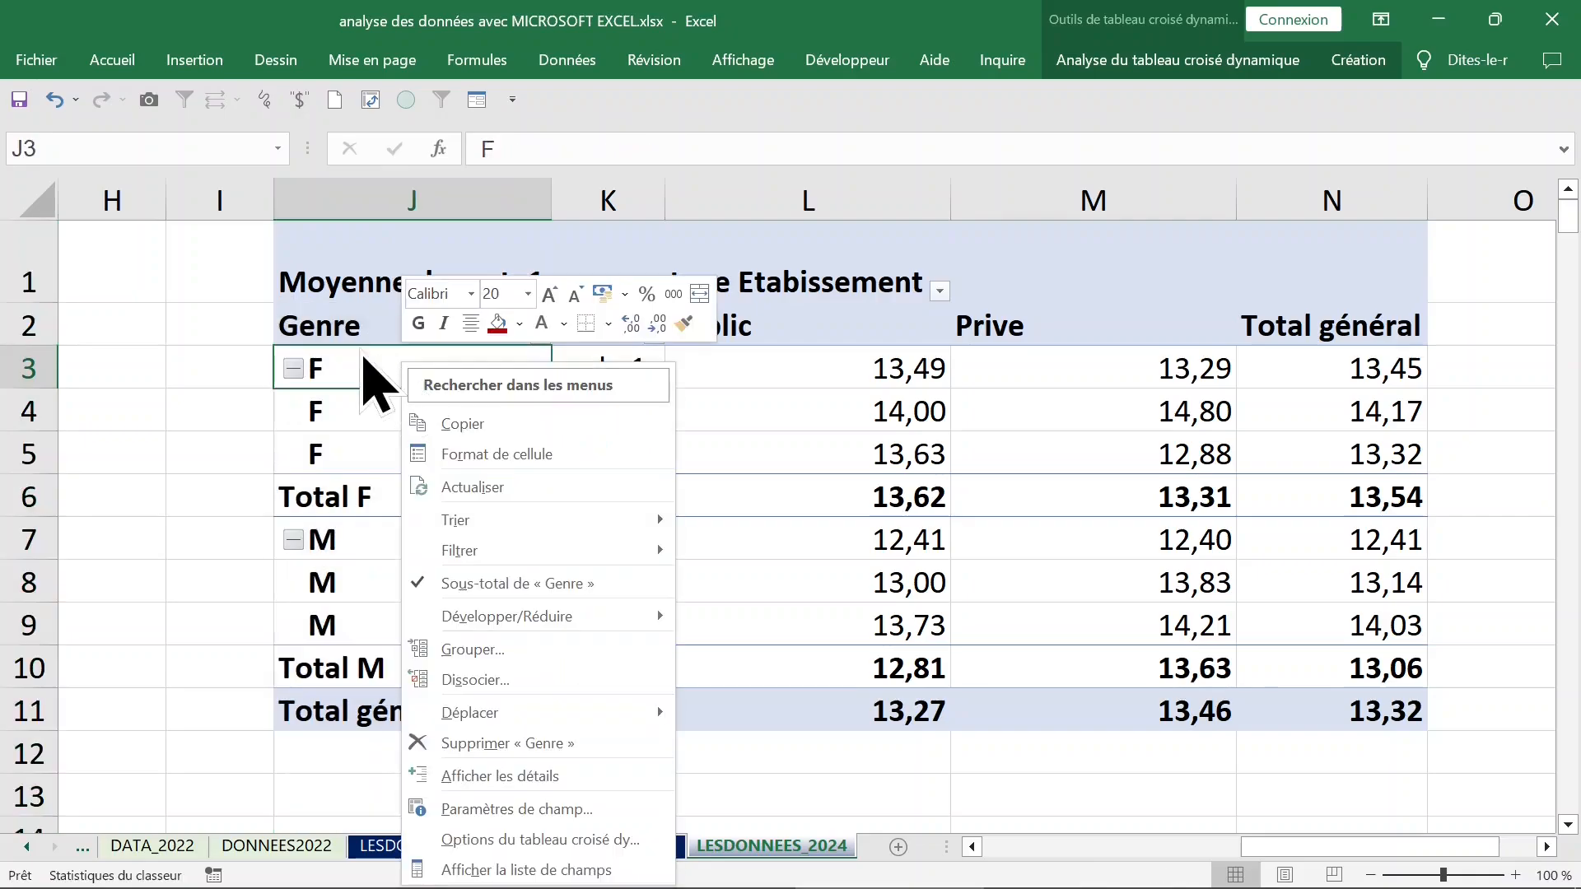
pyautogui.click(486, 870)
pyautogui.moveTo(1418, 465); pyautogui.dragTo(1415, 500)
pyautogui.click(1417, 628)
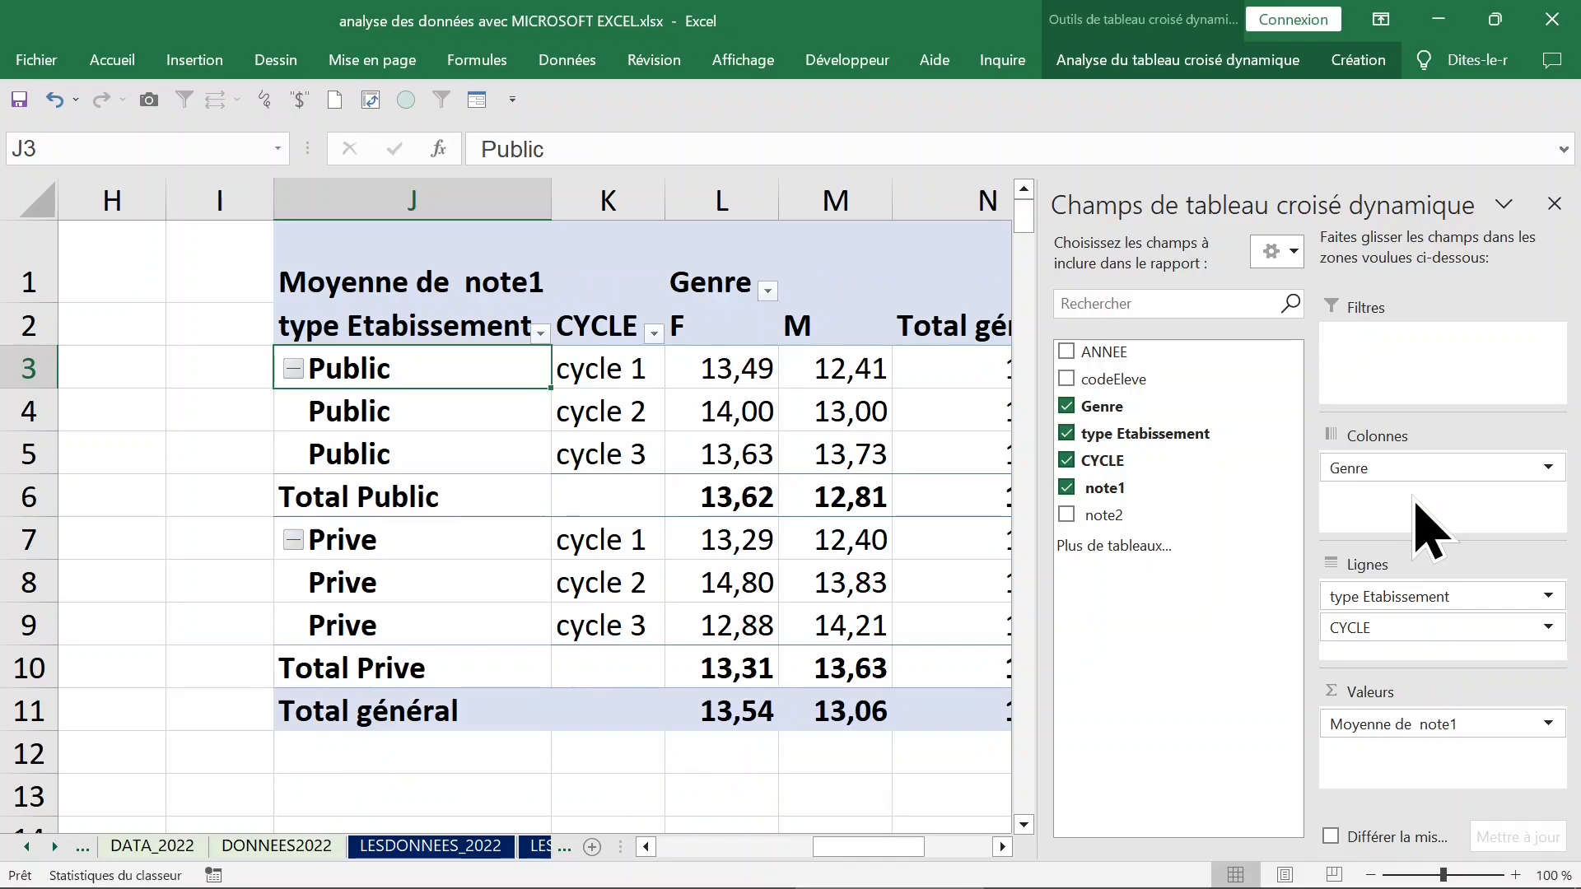
pyautogui.click(1554, 204)
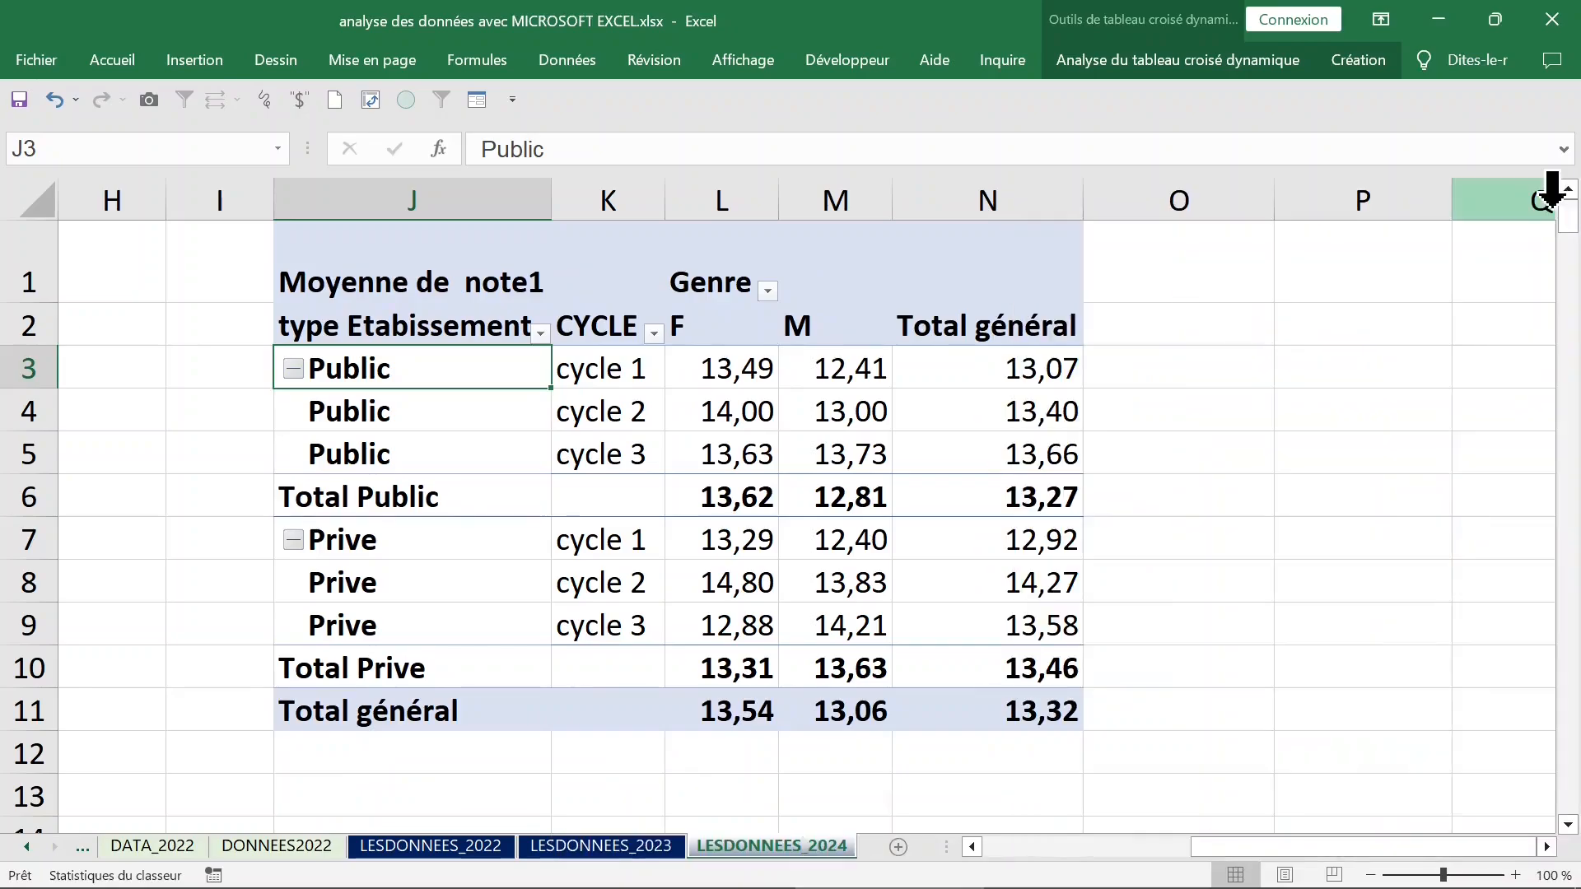
# Examine the rearranged average grades by gender column, Public and Prive row groups, and cycle.
pyautogui.click(835, 452)
pyautogui.click(758, 375)
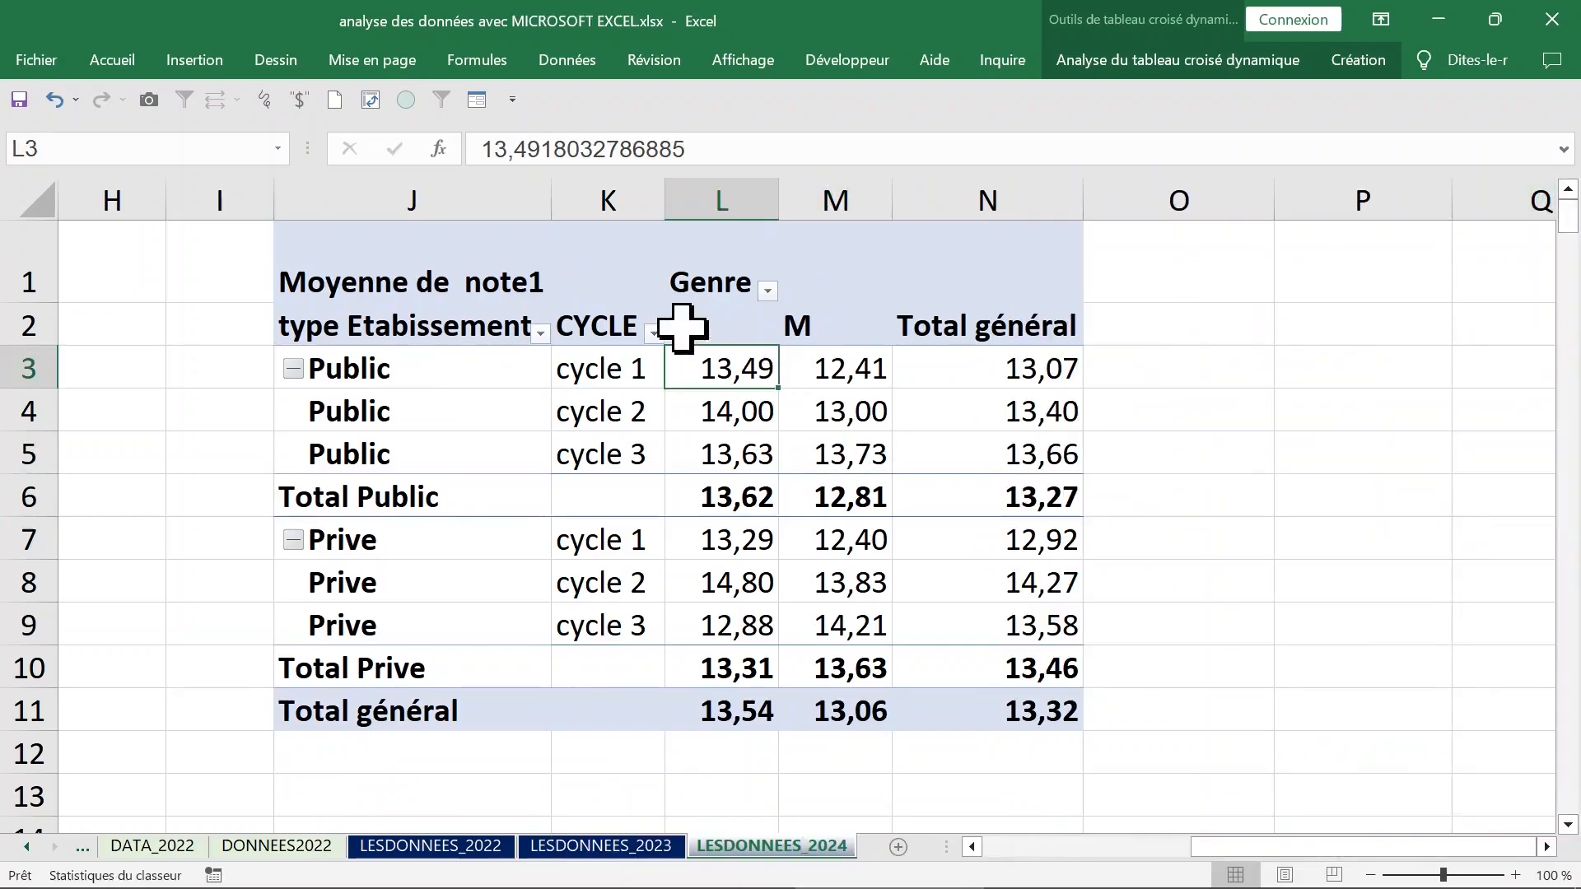
pyautogui.click(722, 288)
pyautogui.click(819, 289)
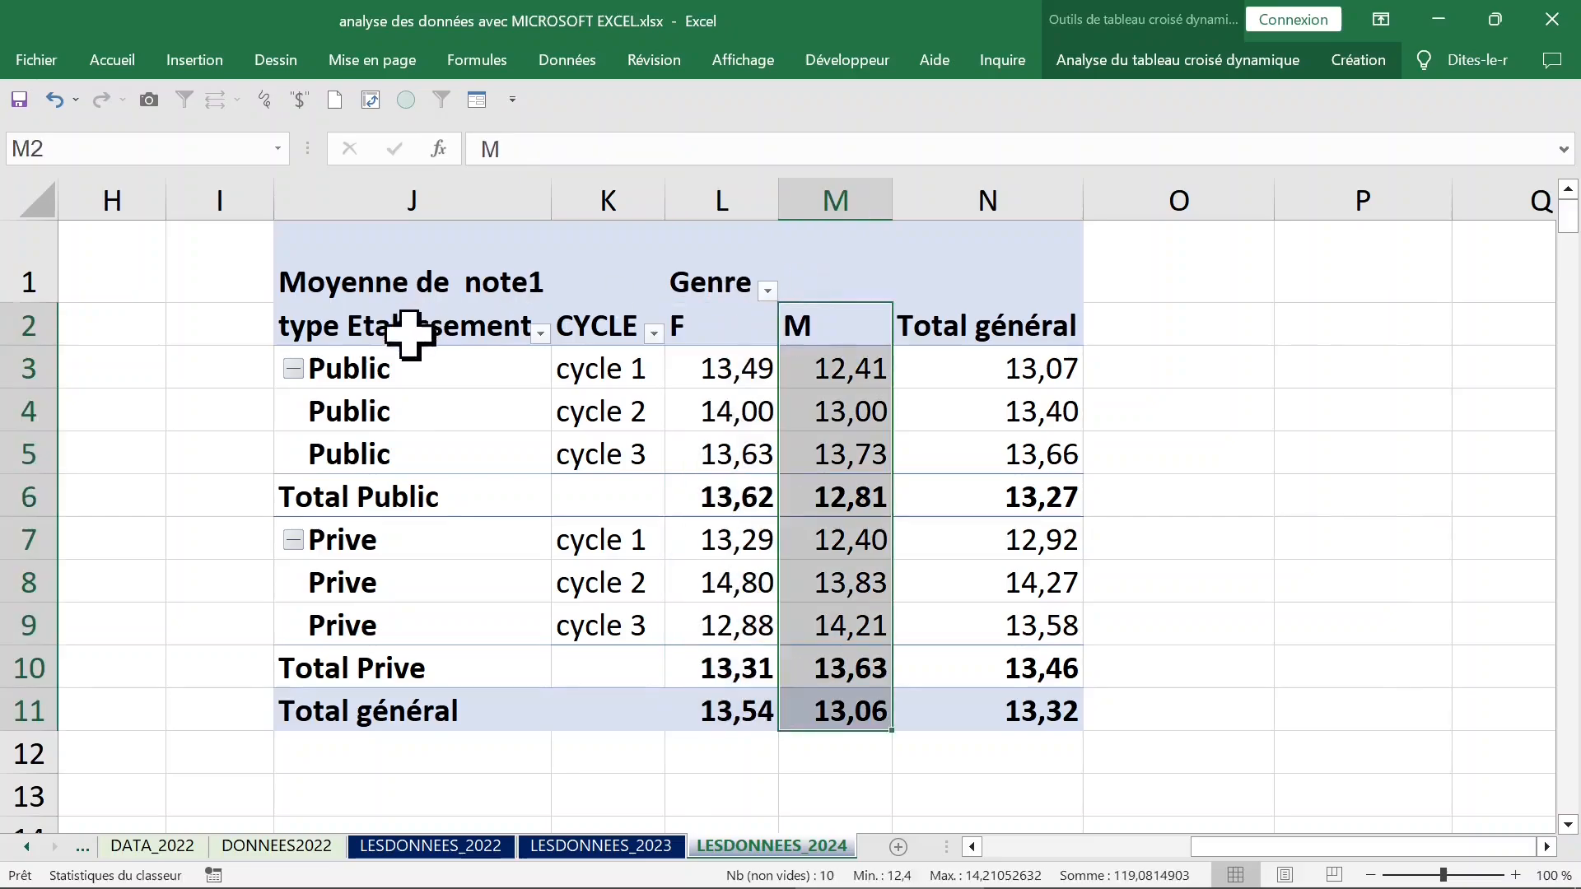
pyautogui.click(280, 355)
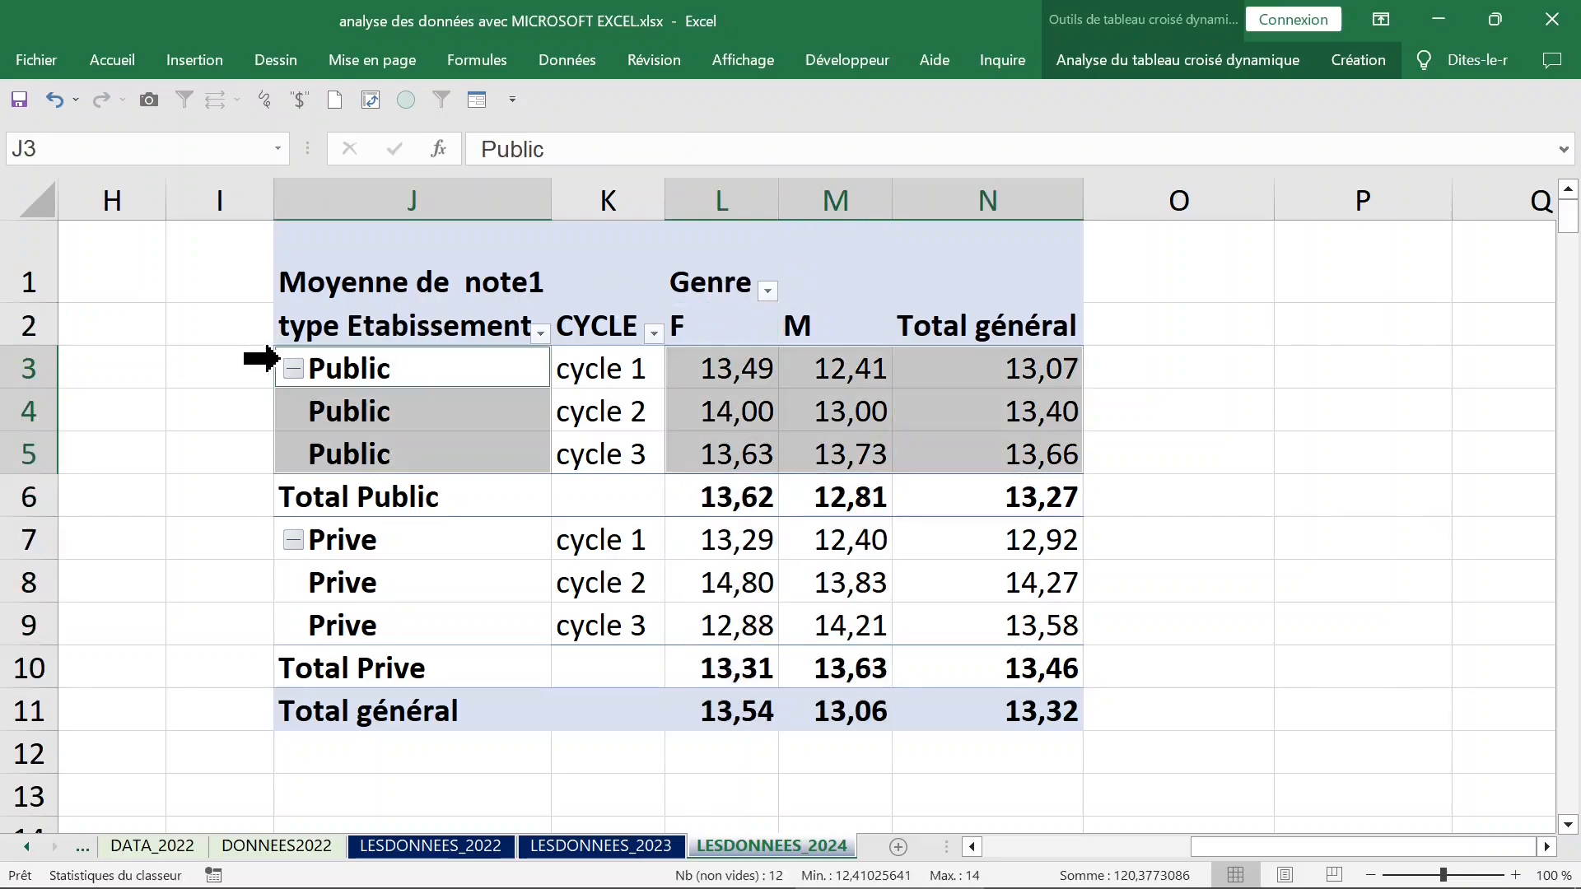
pyautogui.click(256, 540)
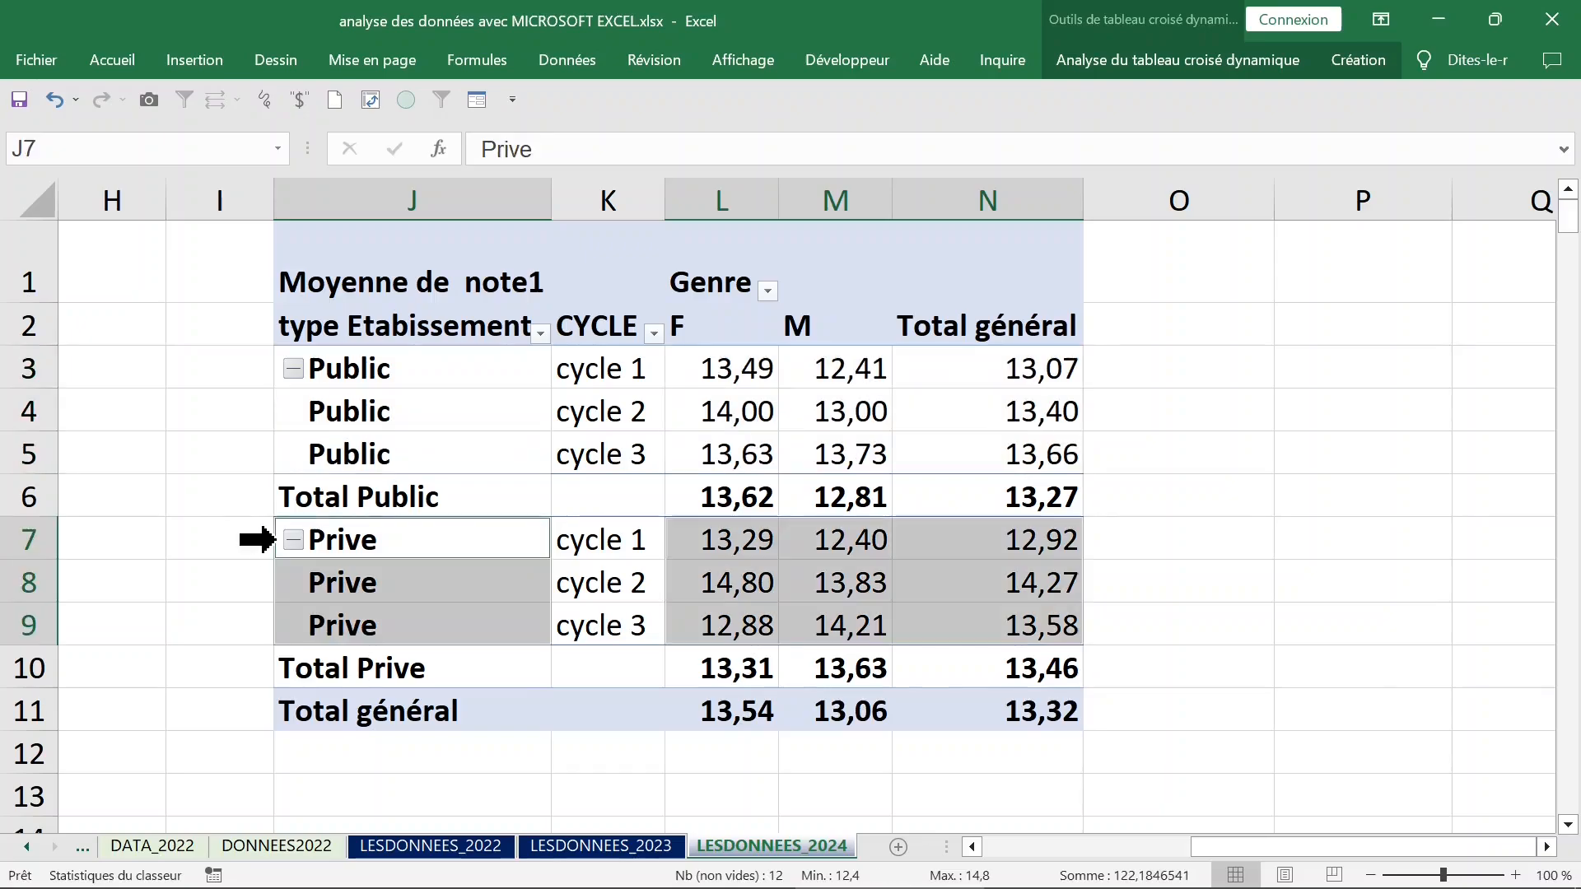
pyautogui.click(459, 452)
pyautogui.moveTo(406, 378); pyautogui.dragTo(401, 621)
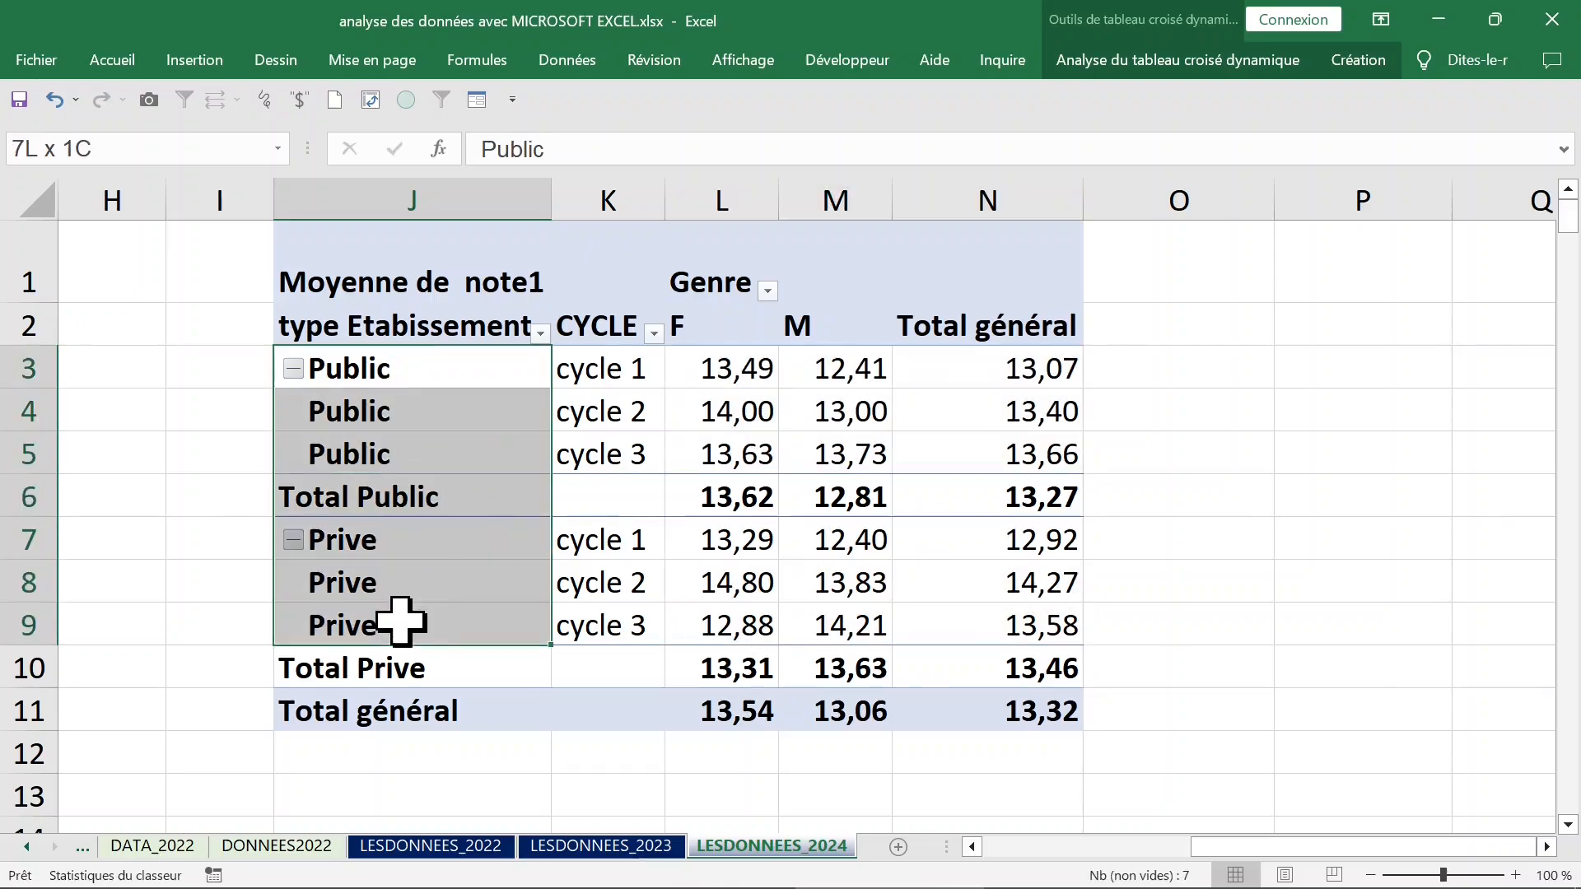
pyautogui.click(425, 409)
pyautogui.moveTo(626, 375); pyautogui.dragTo(625, 461)
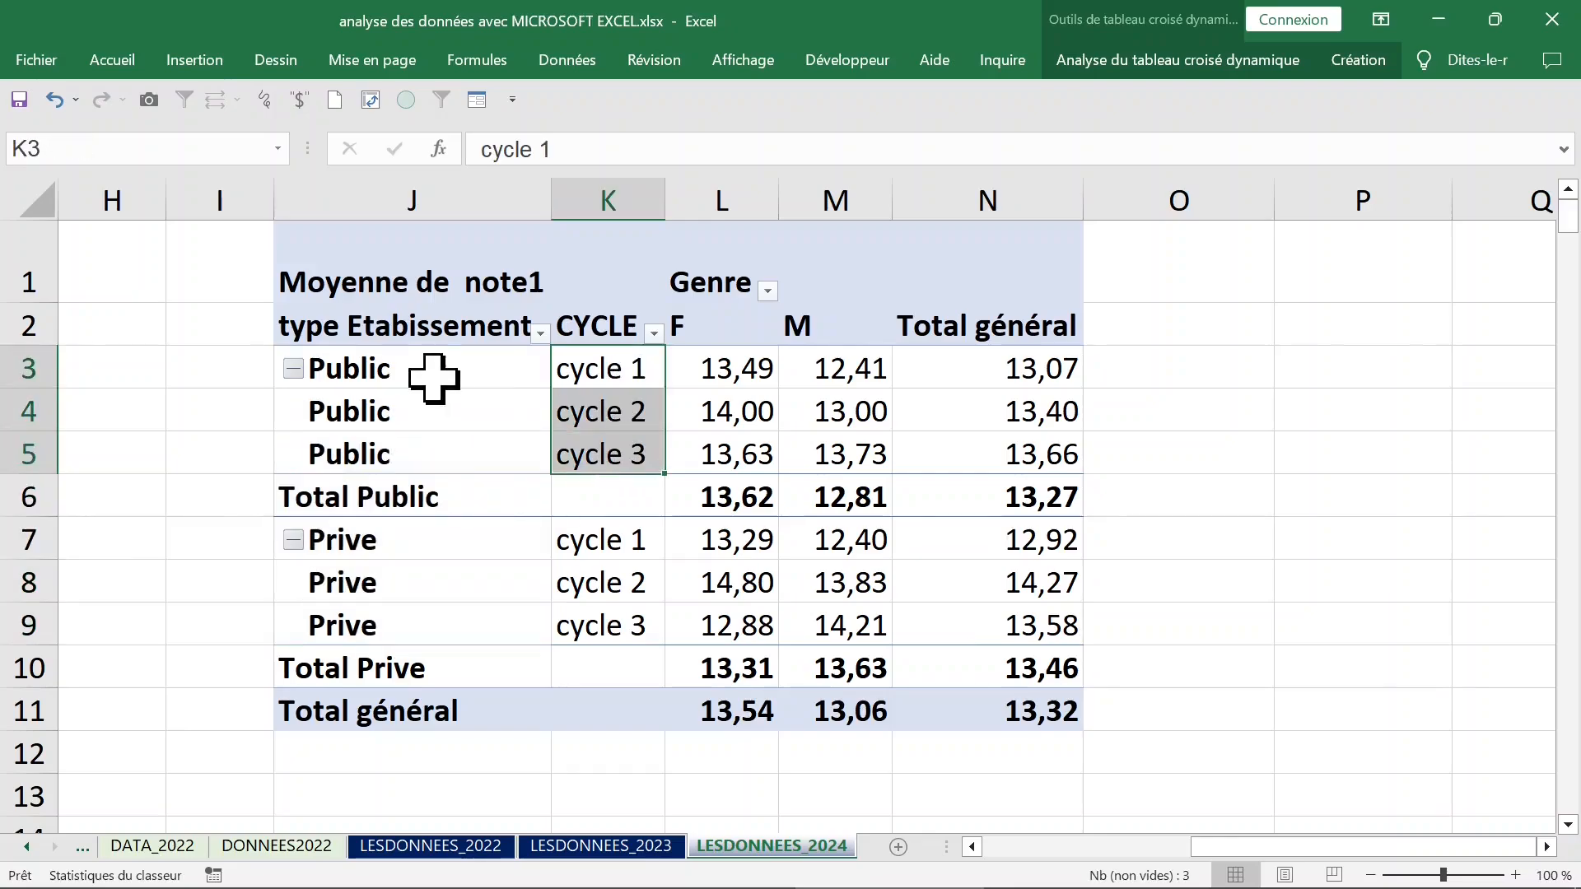
# Collapse the Public group in the pivot table to hide its cycle rows.
pyautogui.click(431, 376)
pyautogui.rightClick(430, 371)
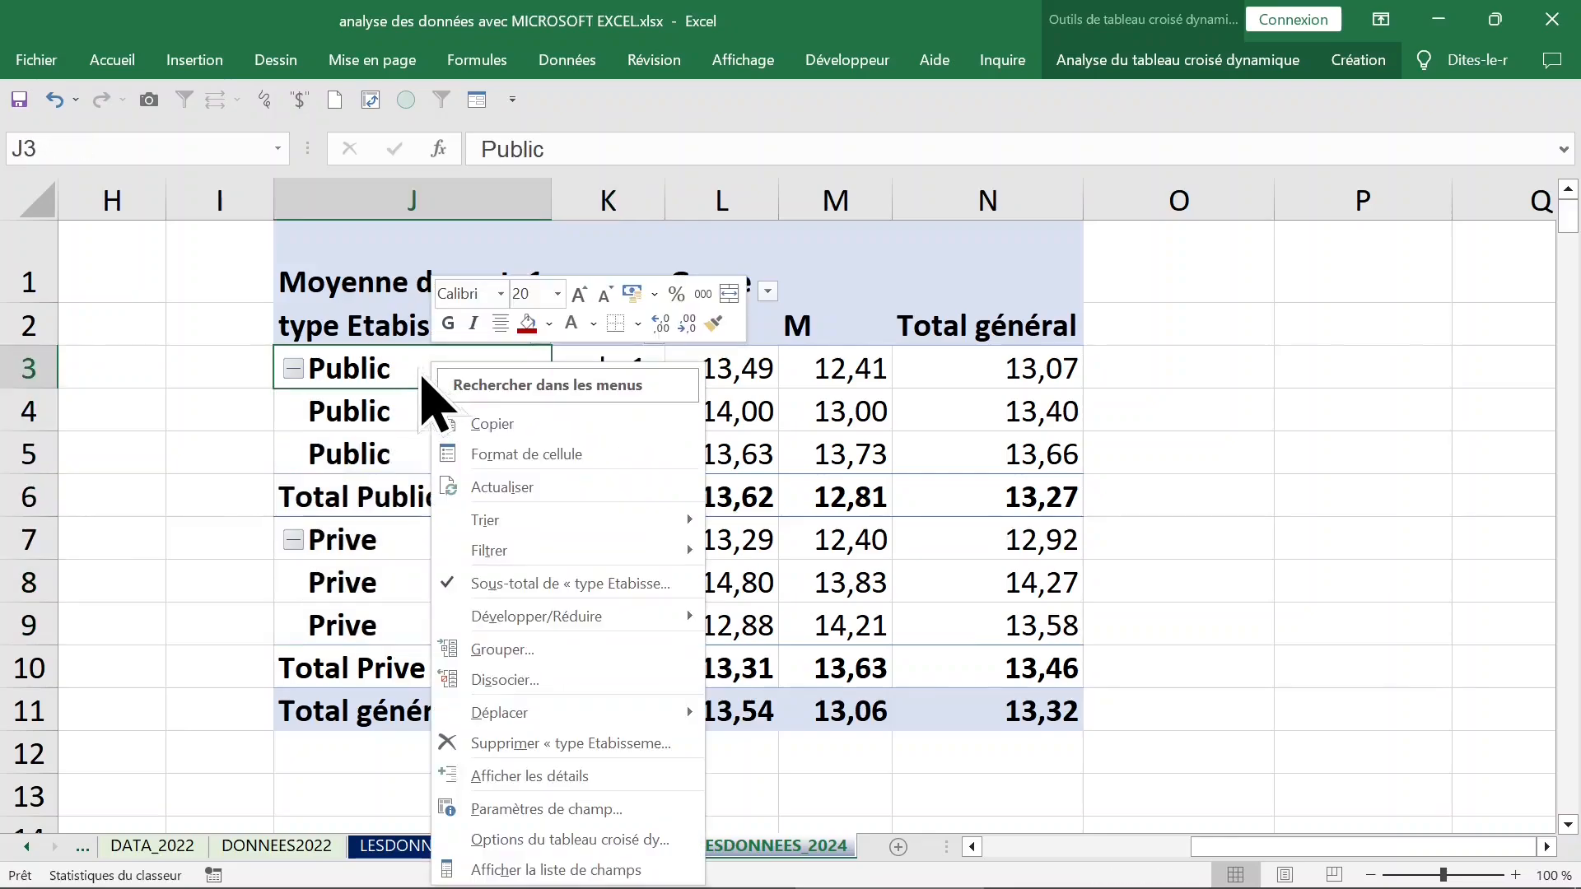
pyautogui.moveTo(623, 633)
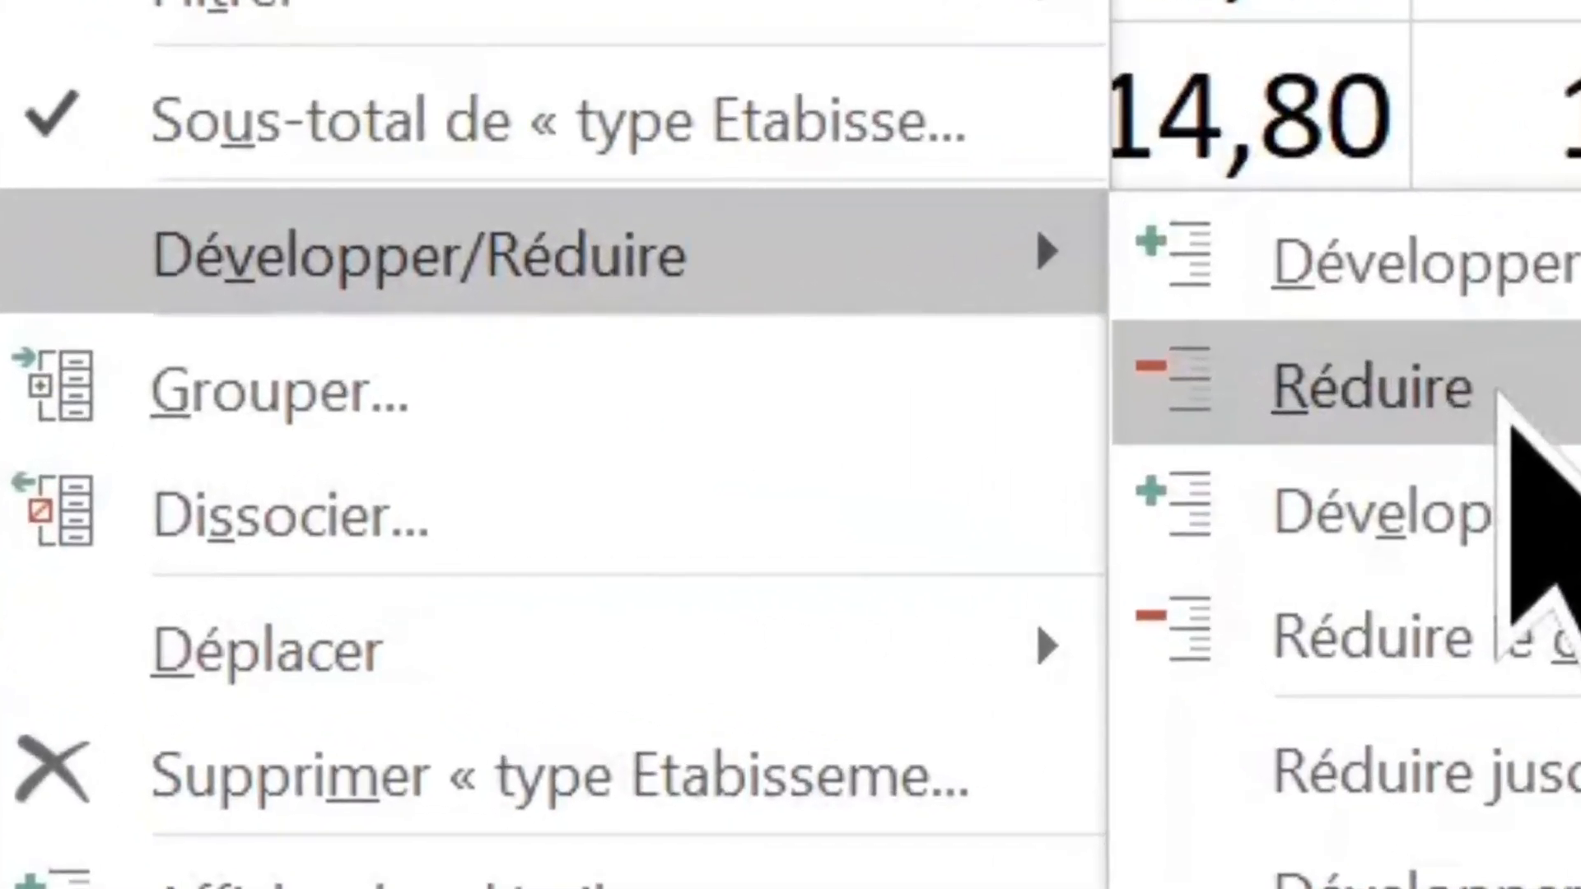
pyautogui.click(803, 649)
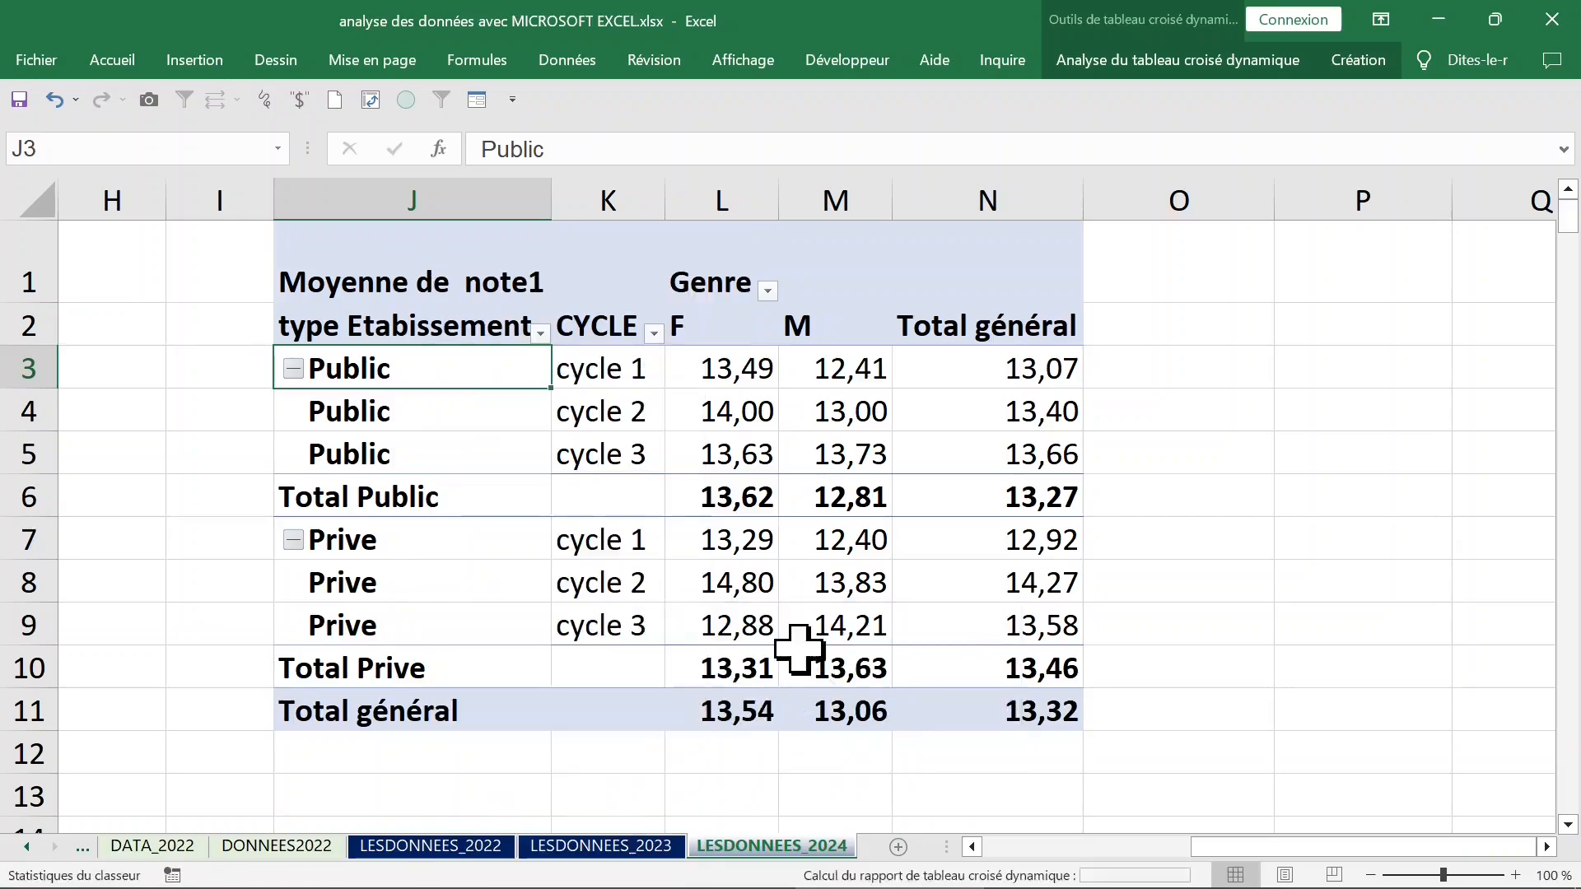
# Collapse the entire type Etabissement field in the pivot table, starting from the Prive group.
pyautogui.click(428, 412)
pyautogui.rightClick(428, 413)
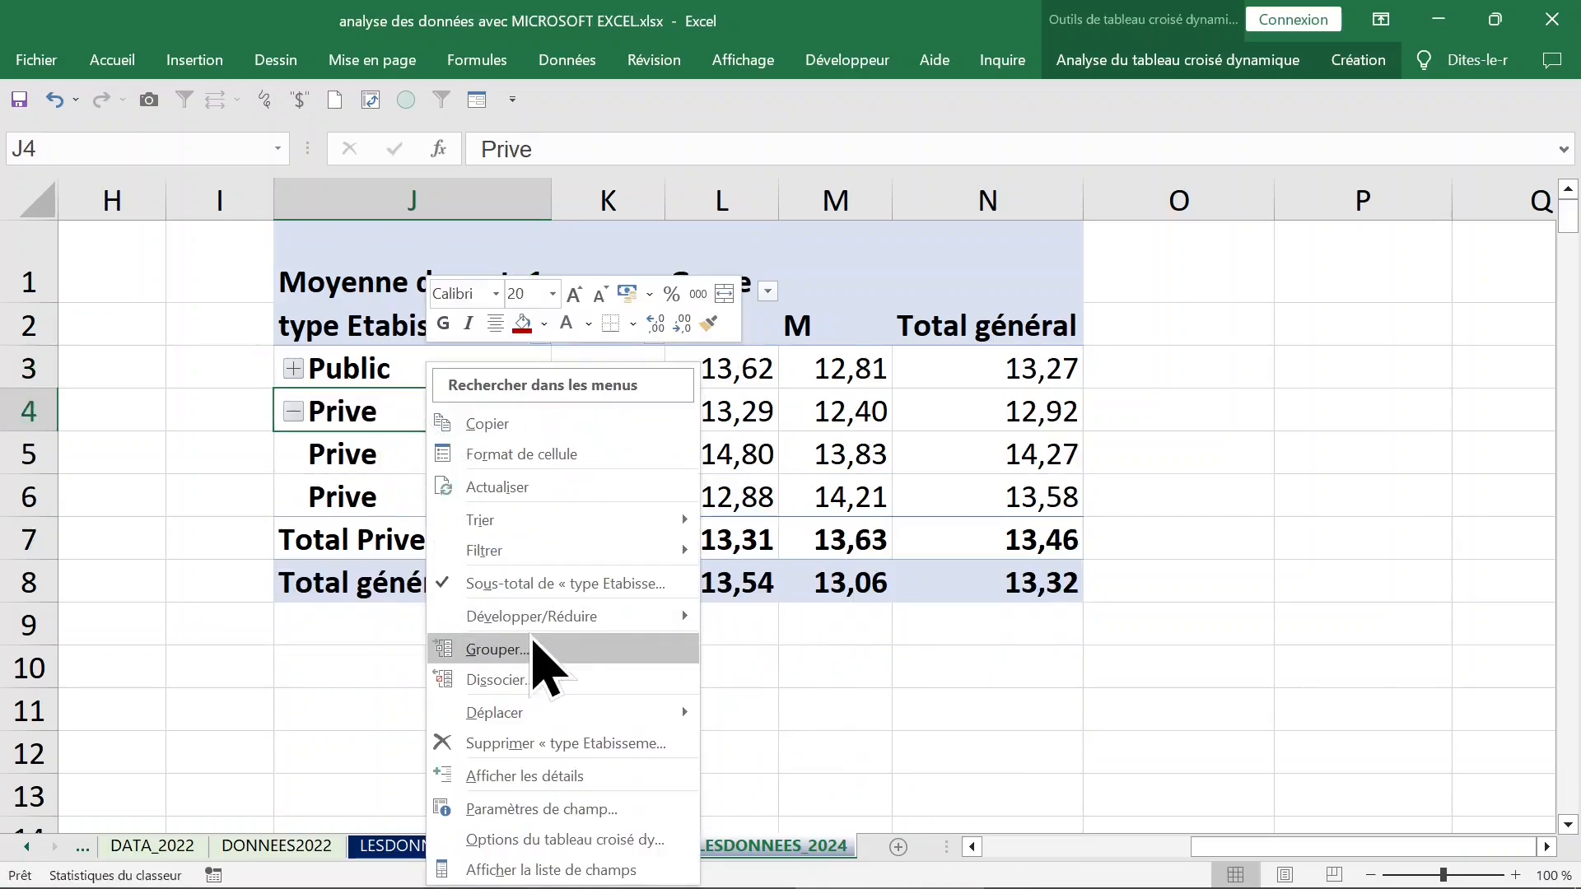
pyautogui.moveTo(626, 626)
pyautogui.click(815, 709)
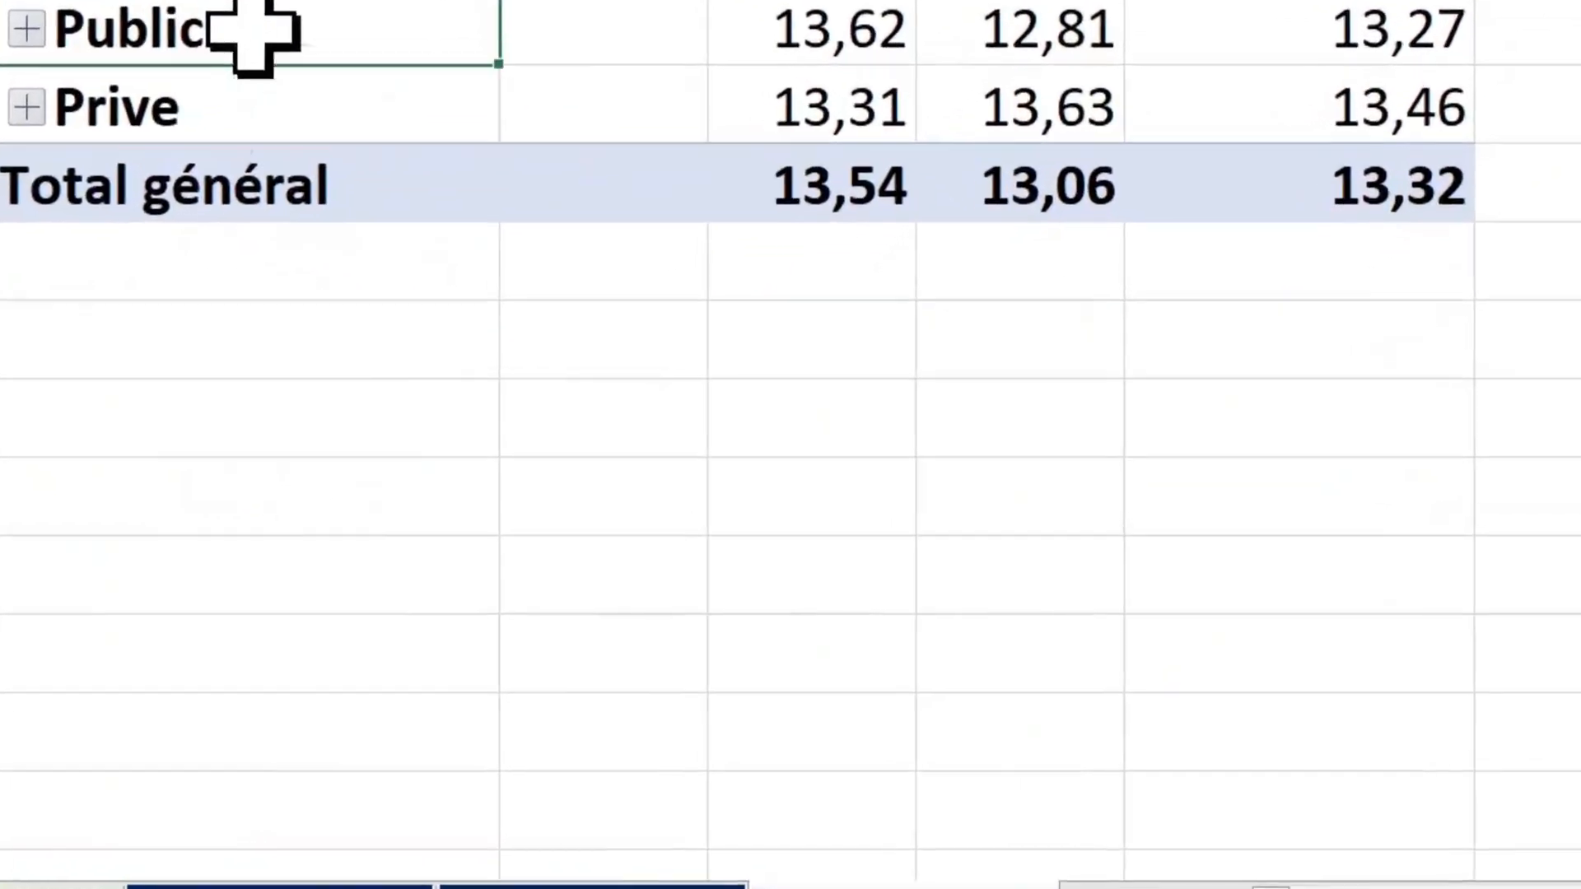
# Expand the entire type Etabissement field in the pivot table to show the cycle rows.
pyautogui.rightClick(317, 212)
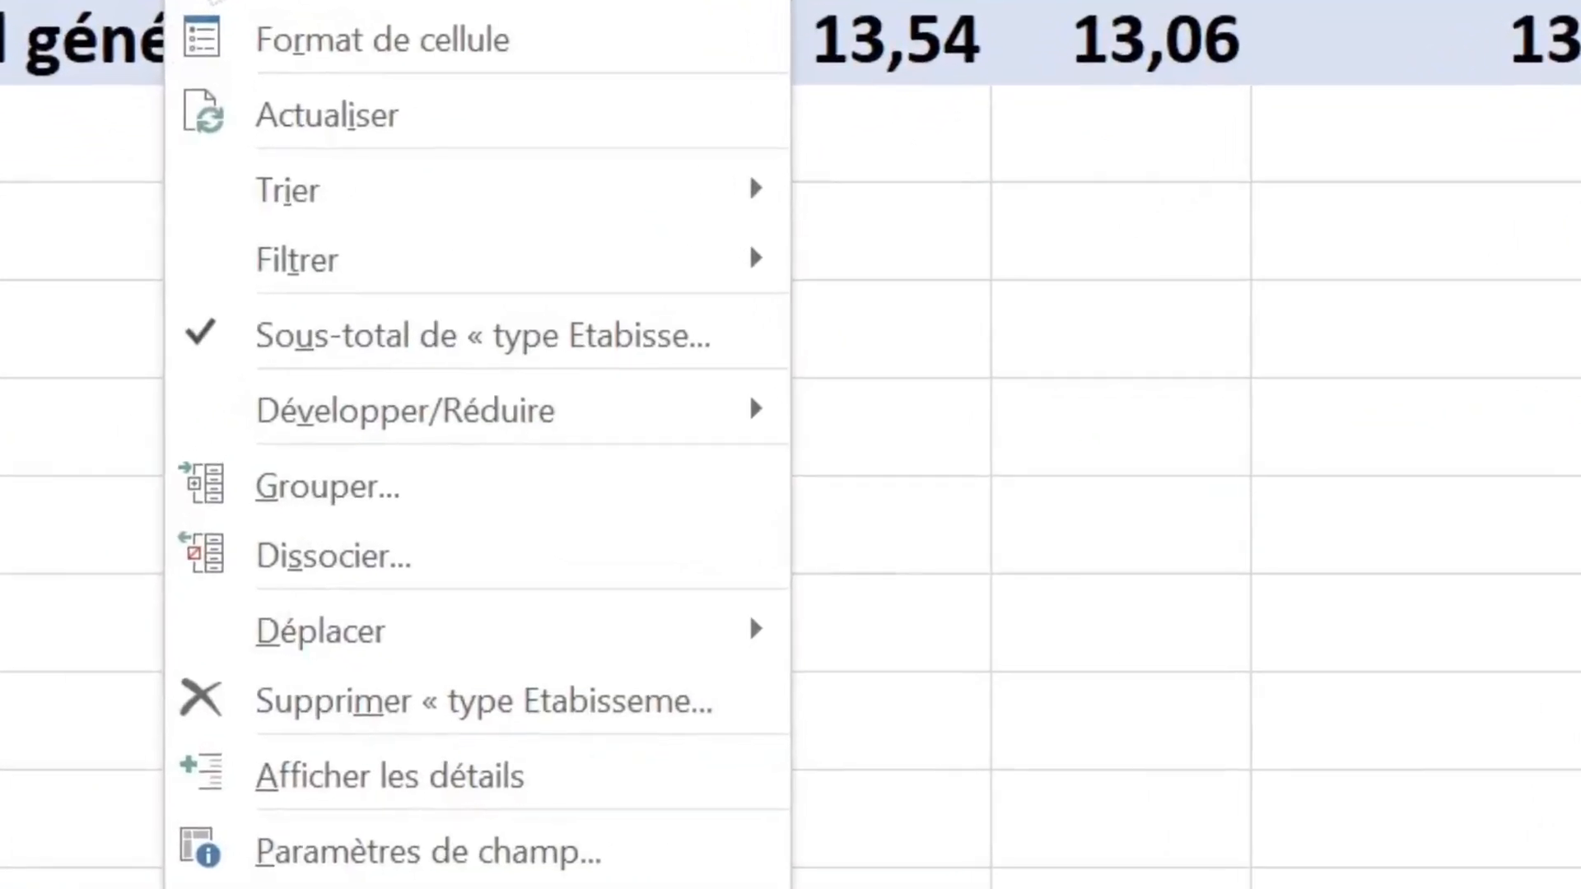
pyautogui.moveTo(349, 364)
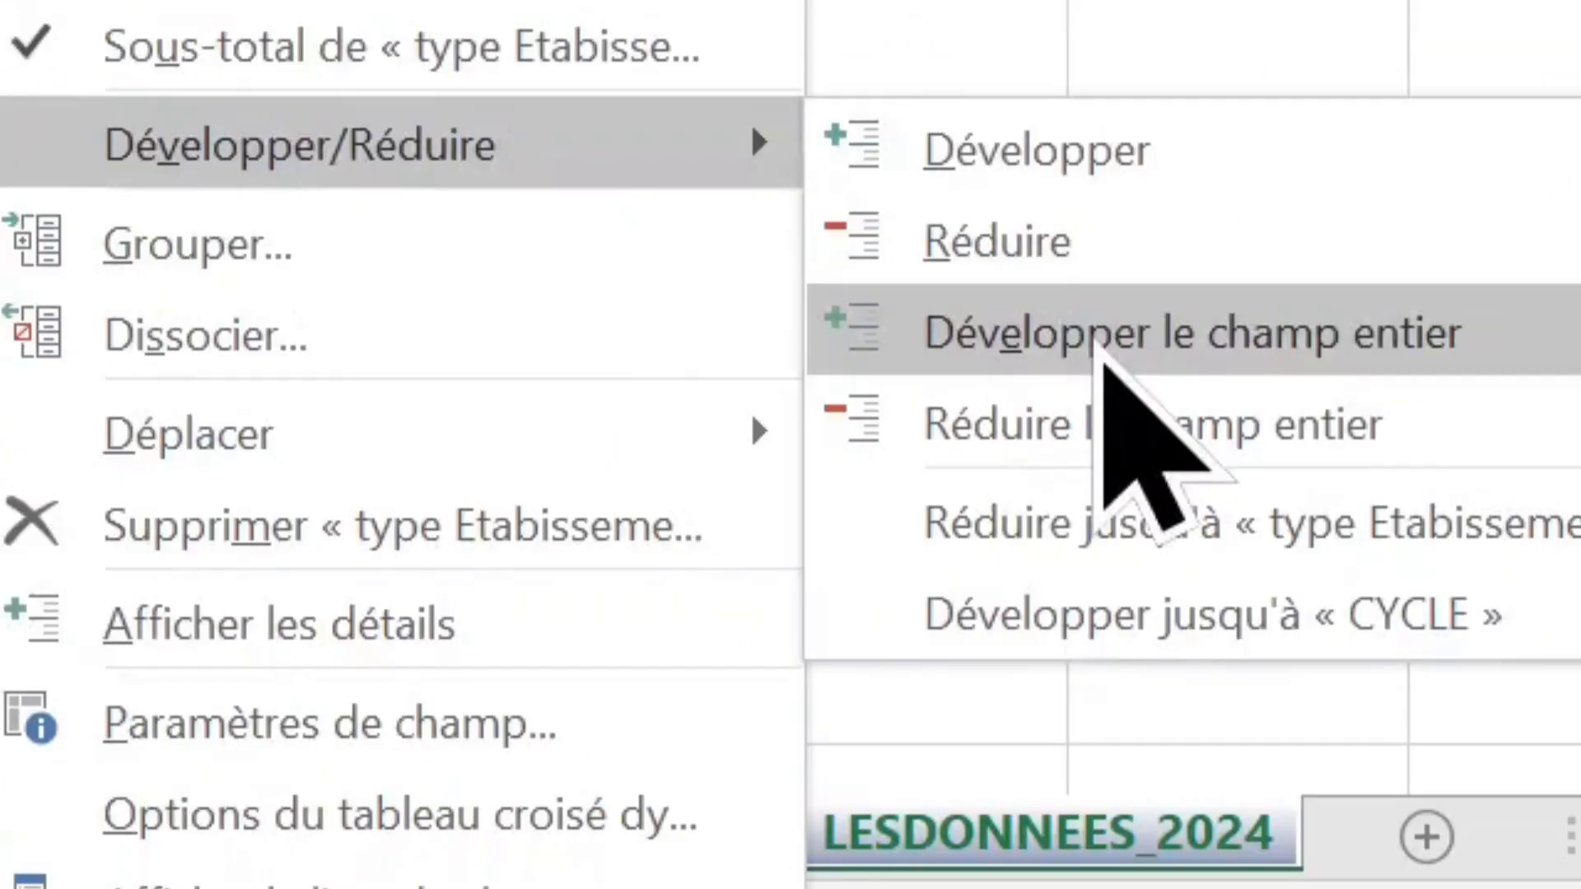
pyautogui.click(1102, 350)
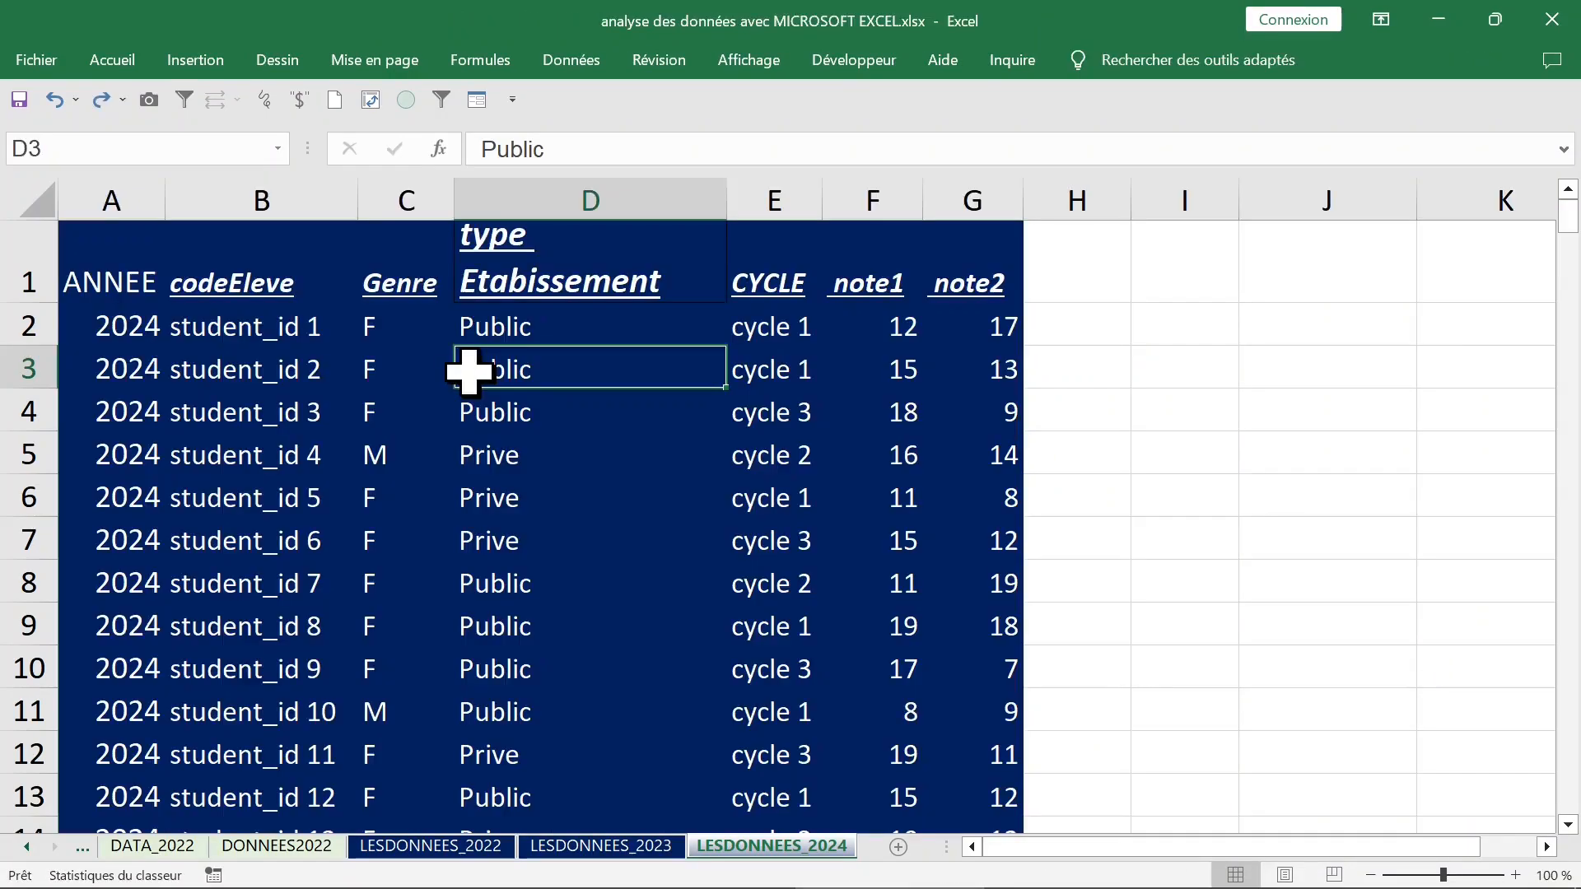